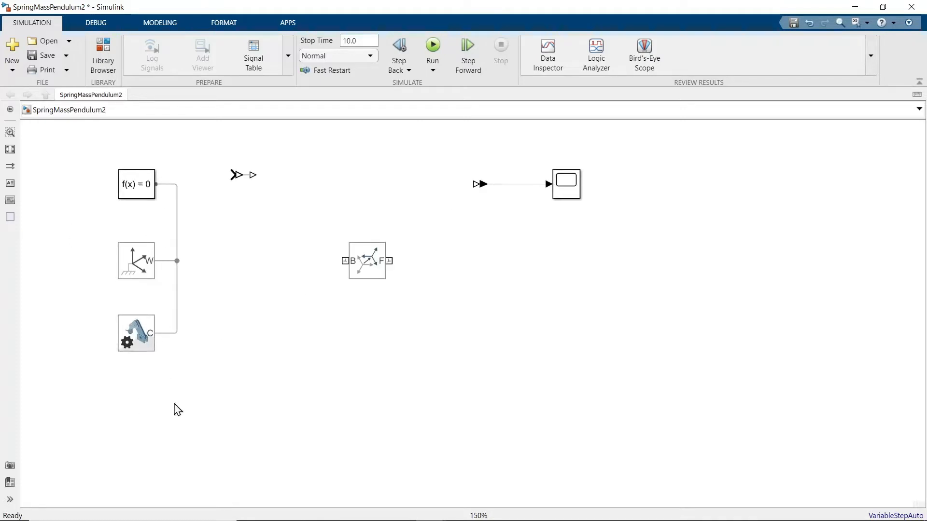
# Step: Add a Brick Solid block below the Rigid Transform block and enlarge it into a wide rectangle
pyautogui.click(149, 351)
pyautogui.doubleClick(311, 346)
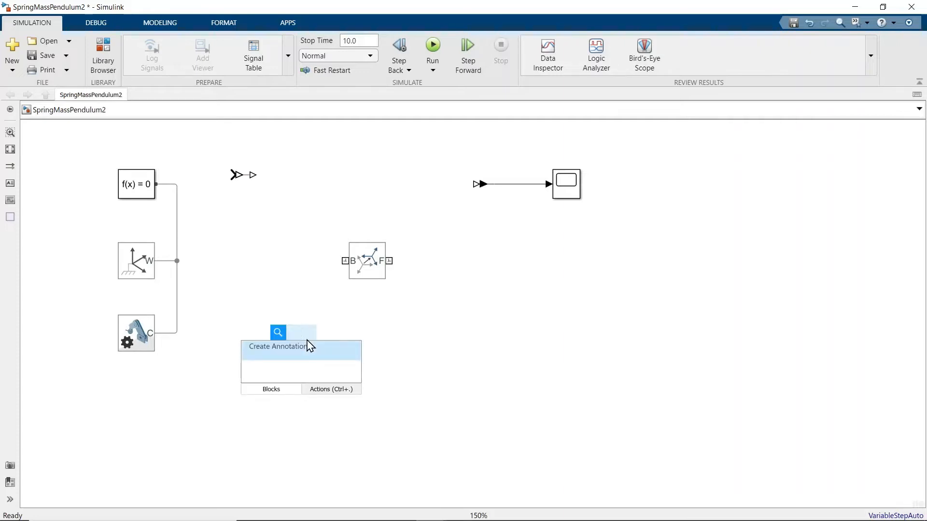
pyautogui.write('Brick')
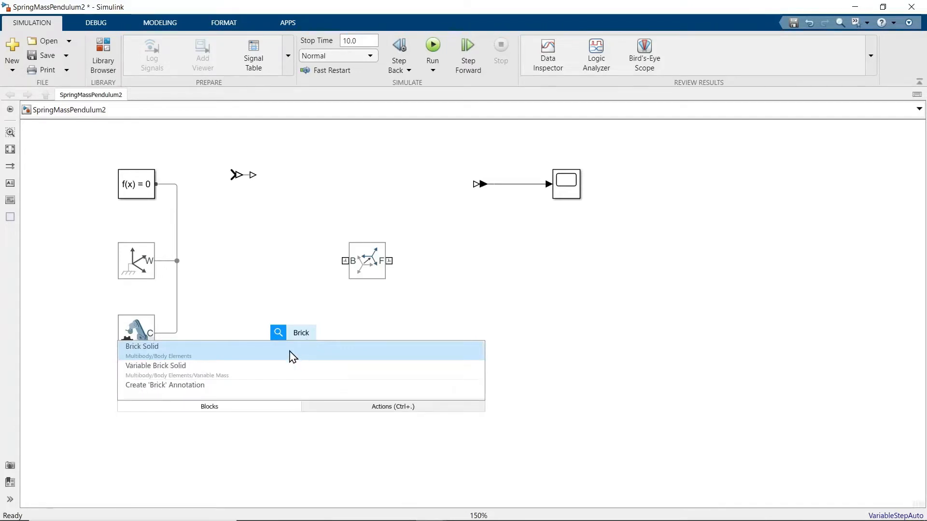
pyautogui.click(291, 355)
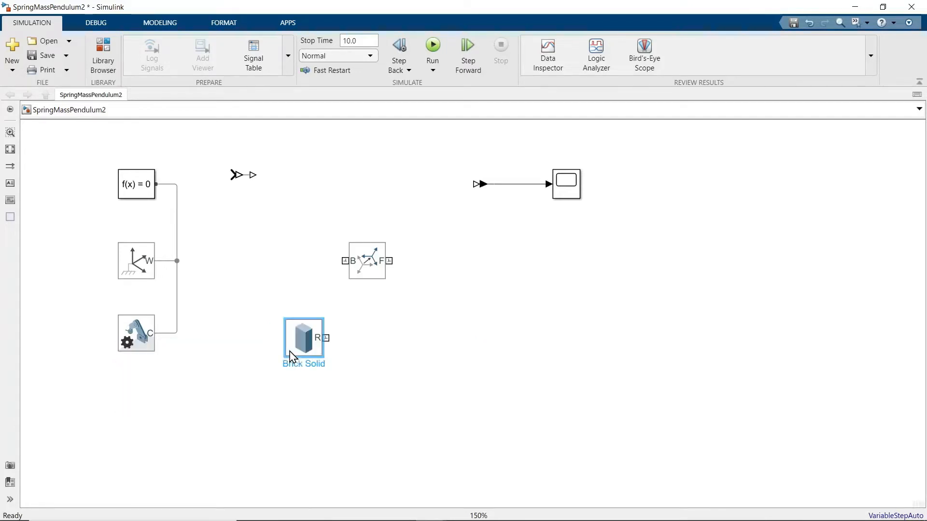
pyautogui.moveTo(321, 354); pyautogui.dragTo(504, 400)
# Step: Set the Brick Solid's dimensions to [2.4 .3 .1] m, apply them, and update the visualization in the top view
pyautogui.doubleClick(386, 352)
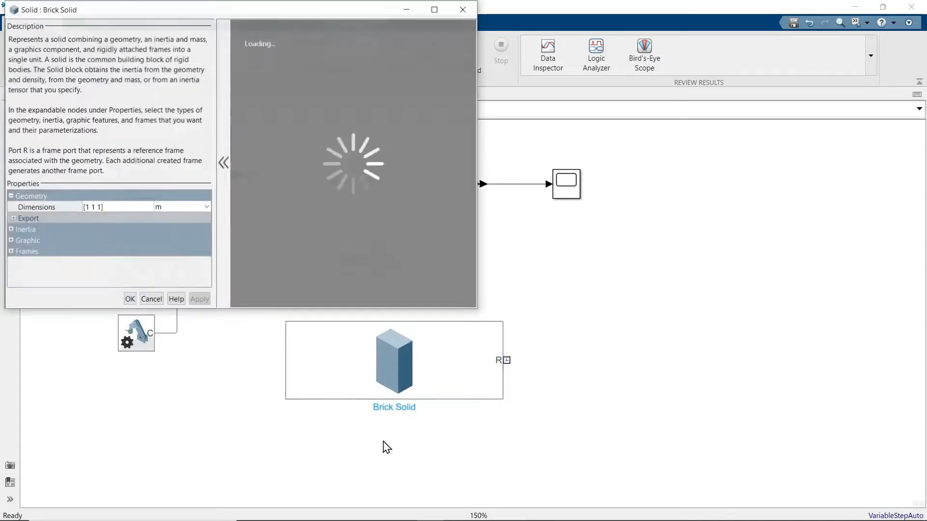
pyautogui.click(90, 208)
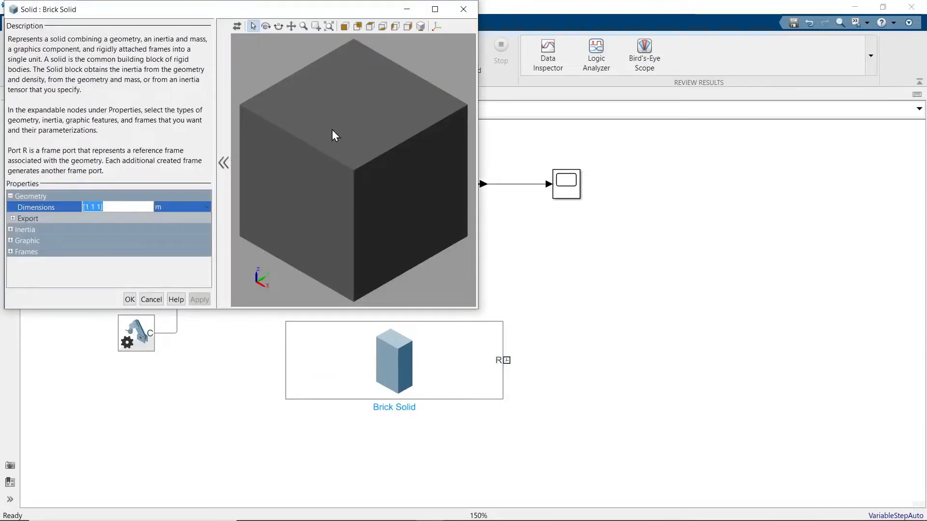
pyautogui.click(370, 27)
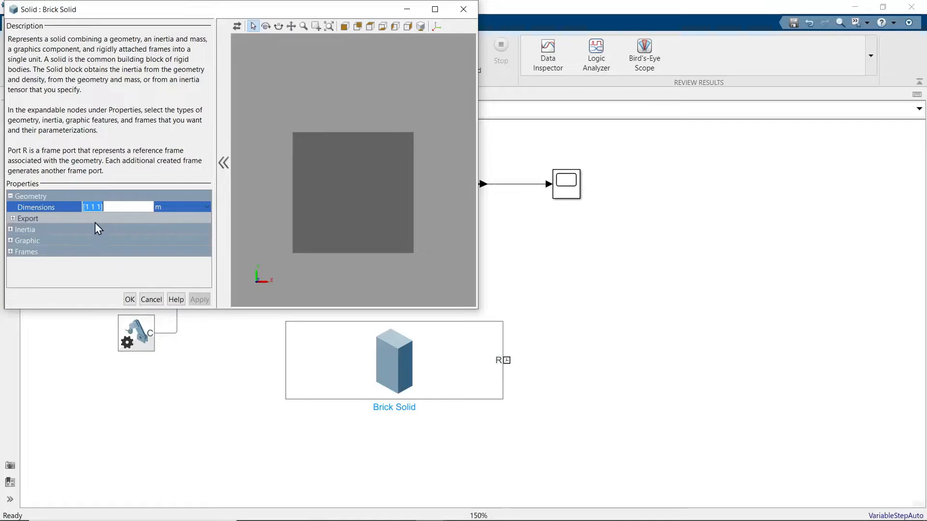
pyautogui.click(91, 207)
pyautogui.press('BackSpace')
pyautogui.write('2')
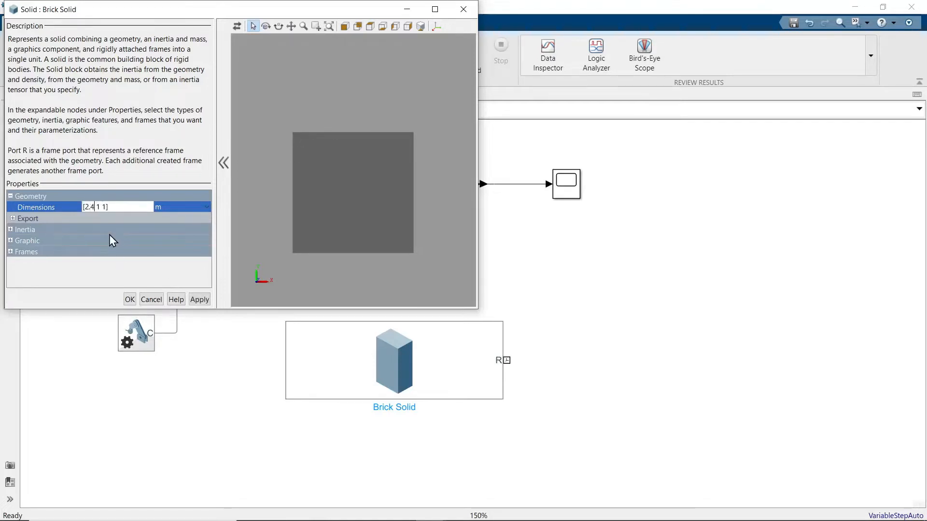
pyautogui.write('.4')
pyautogui.press('Delete')
pyautogui.write('.')
pyautogui.press('BackSpace')
pyautogui.click(199, 301)
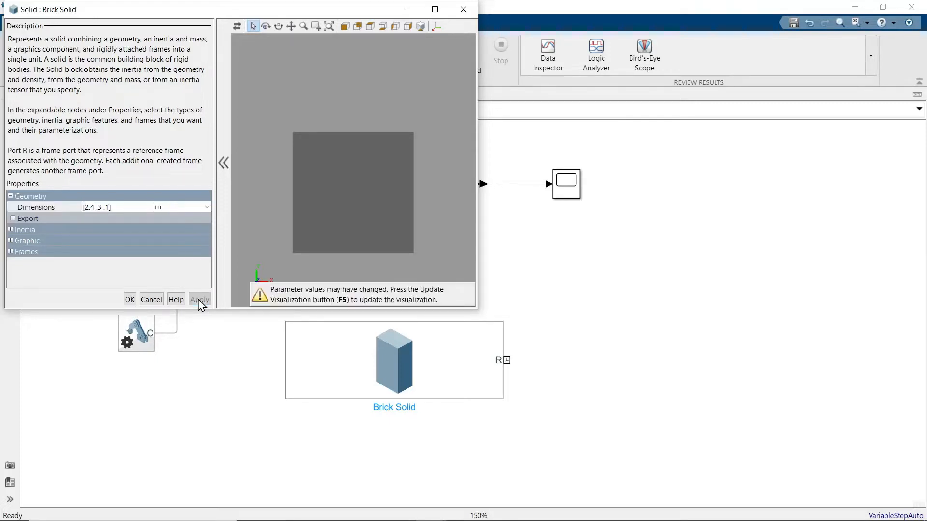
pyautogui.press('F5')
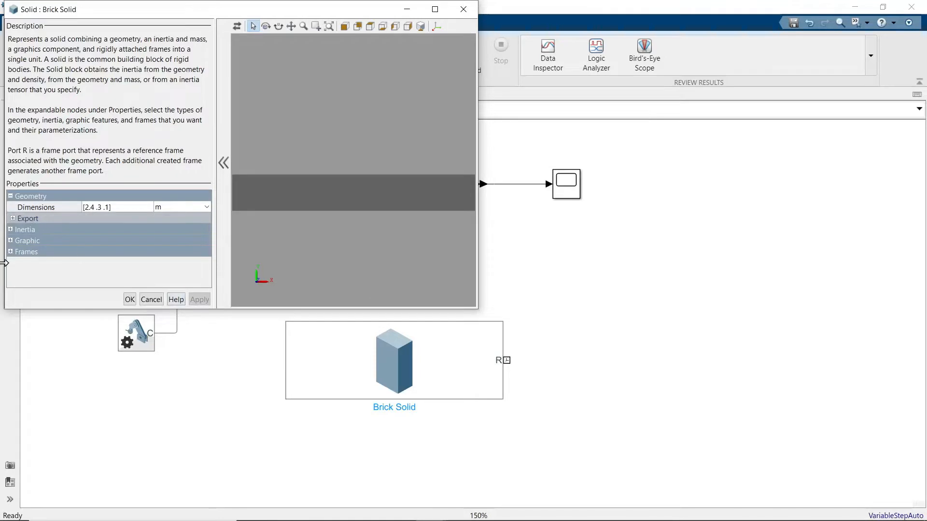
# Step: Change the brick's inertia type to Point Mass with a mass of 1000 kg
pyautogui.click(10, 251)
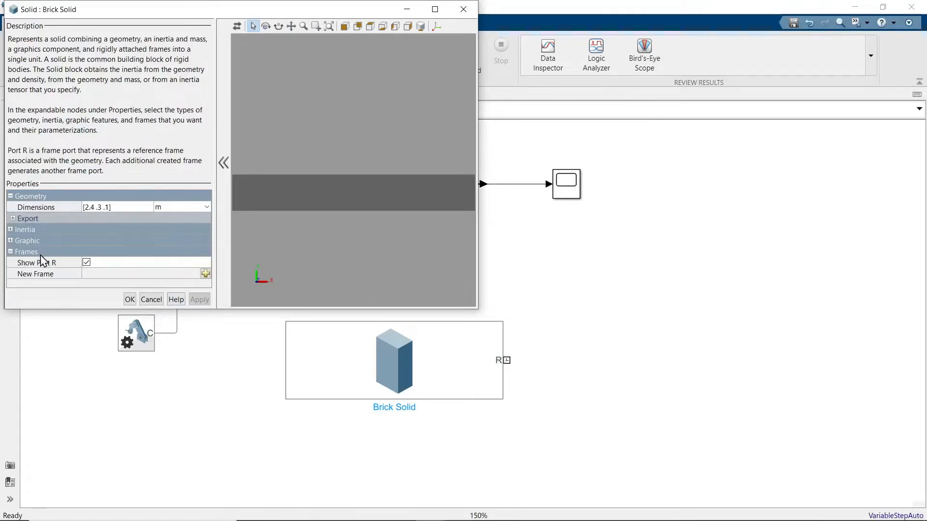
pyautogui.click(10, 230)
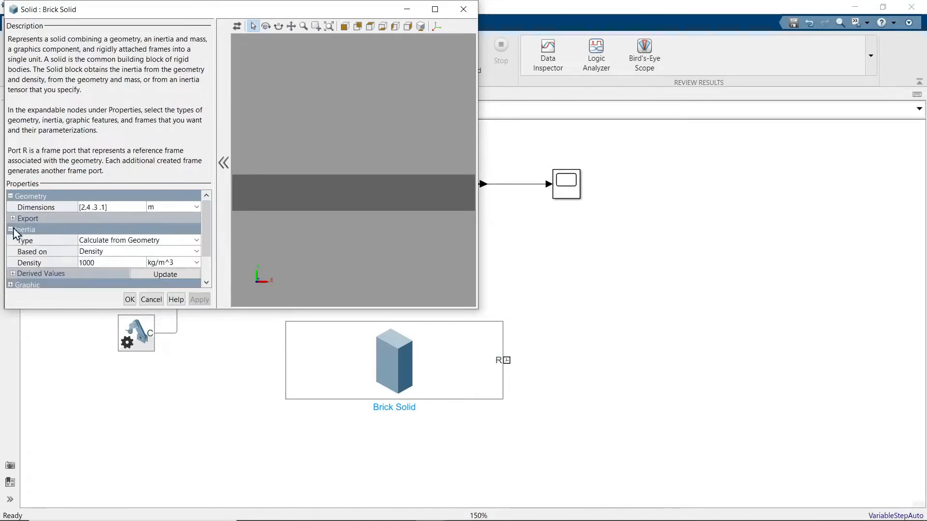
pyautogui.click(103, 240)
pyautogui.click(101, 262)
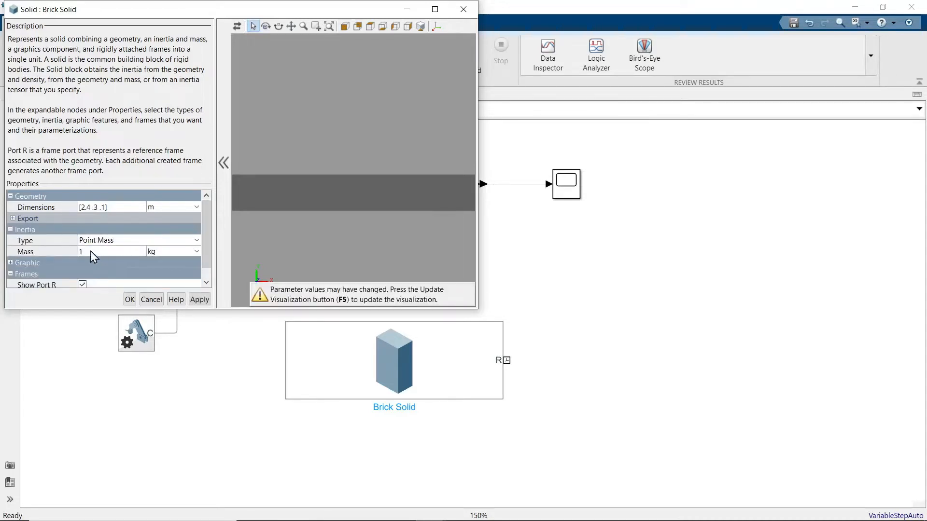
pyautogui.click(92, 251)
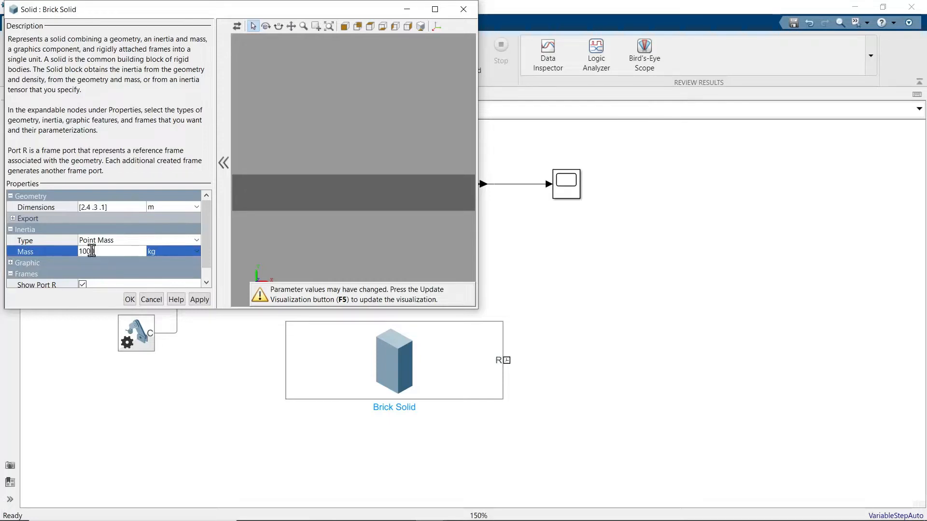
pyautogui.write('0')
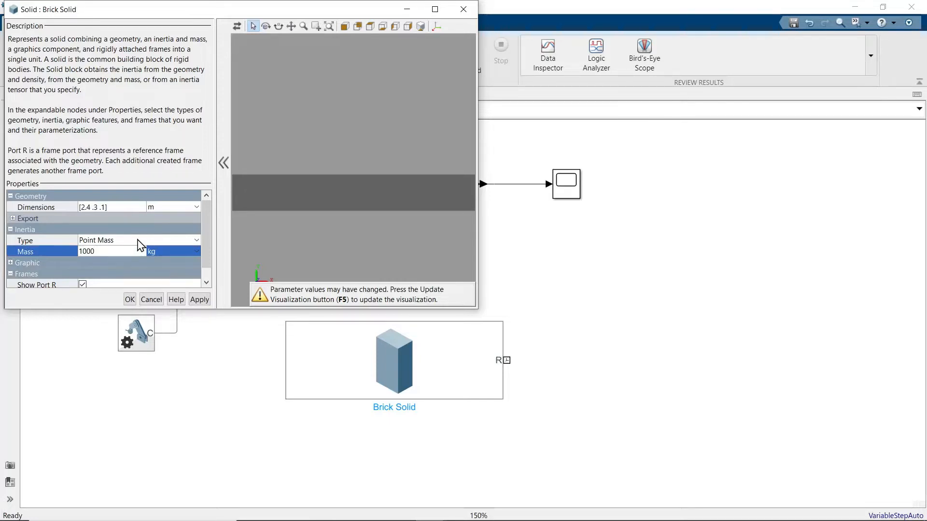
# Step: Set the brick's graphic color to light green [0.8 1.0 0.8] and update the visualization
pyautogui.click(9, 263)
pyautogui.click(11, 263)
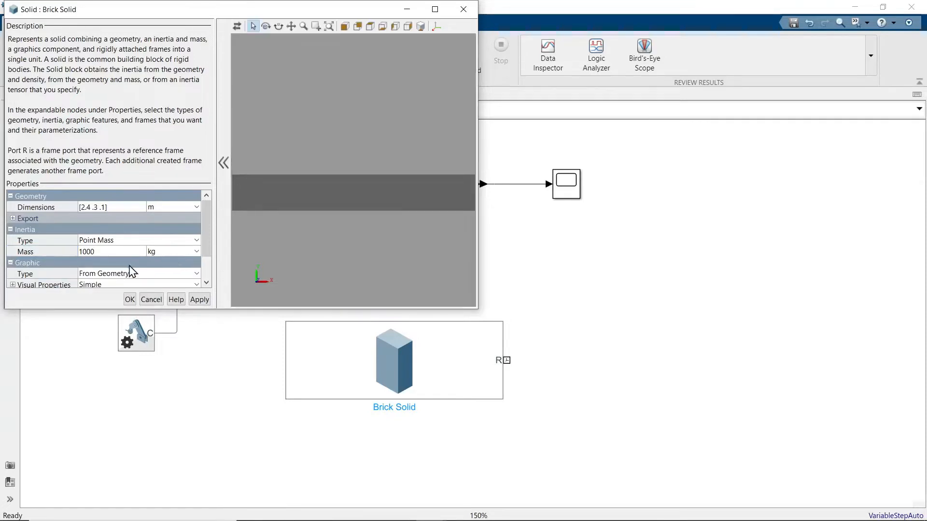
pyautogui.scroll(-1, 129, 270)
pyautogui.click(13, 249)
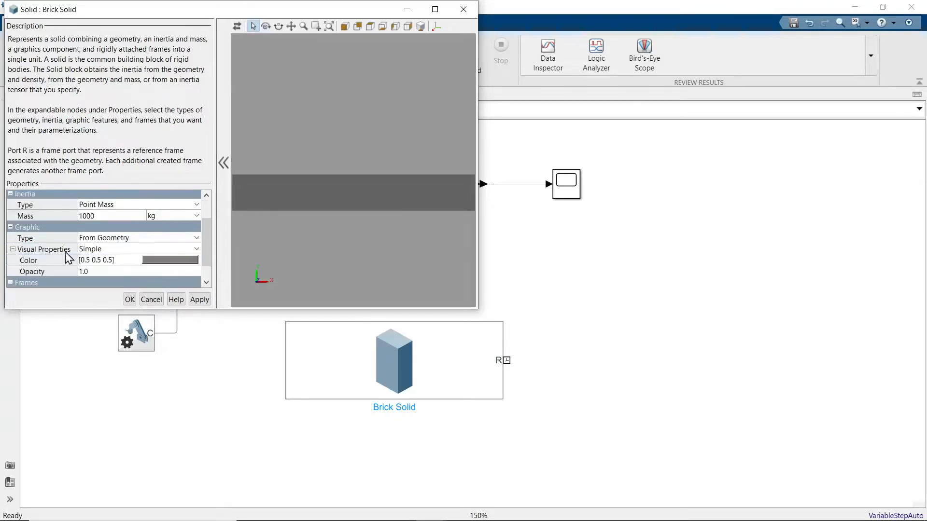
pyautogui.click(154, 261)
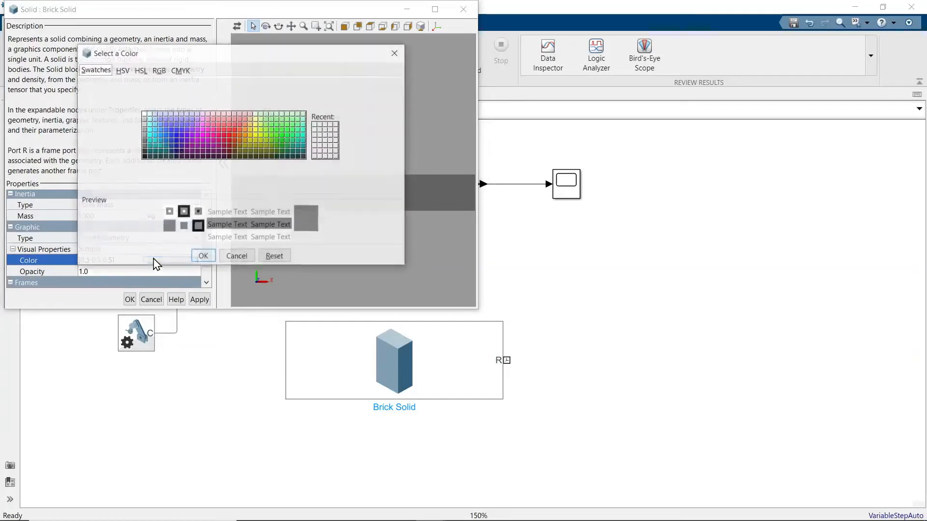
pyautogui.click(303, 114)
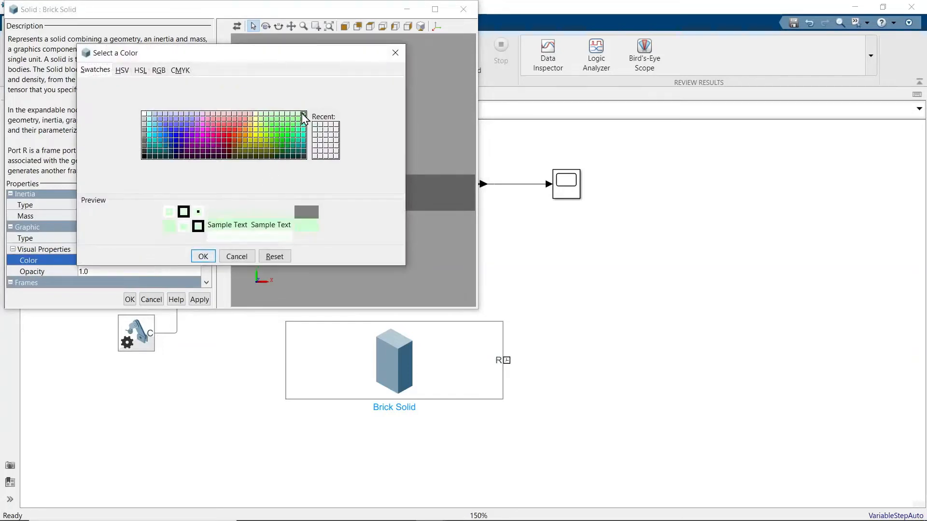
pyautogui.click(203, 256)
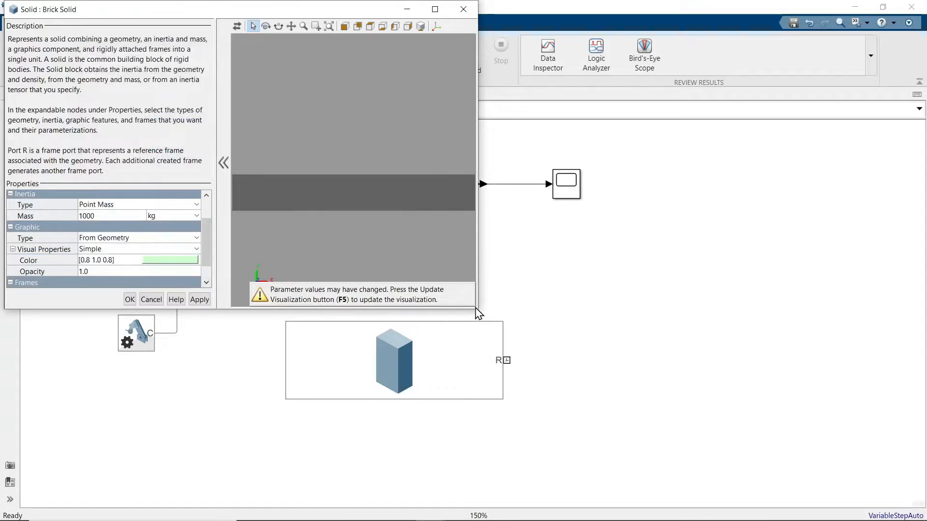
pyautogui.press('F5')
# Step: Create a frame named Left with its origin at the midpoint of the brick's -x +y edge, and save it
pyautogui.moveTo(478, 313); pyautogui.dragTo(893, 478)
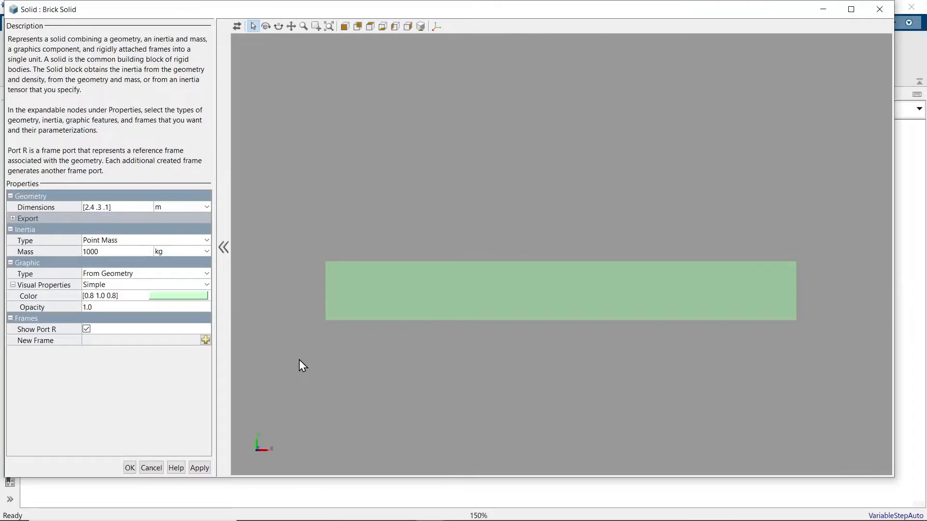
pyautogui.moveTo(512, 344); pyautogui.dragTo(497, 395)
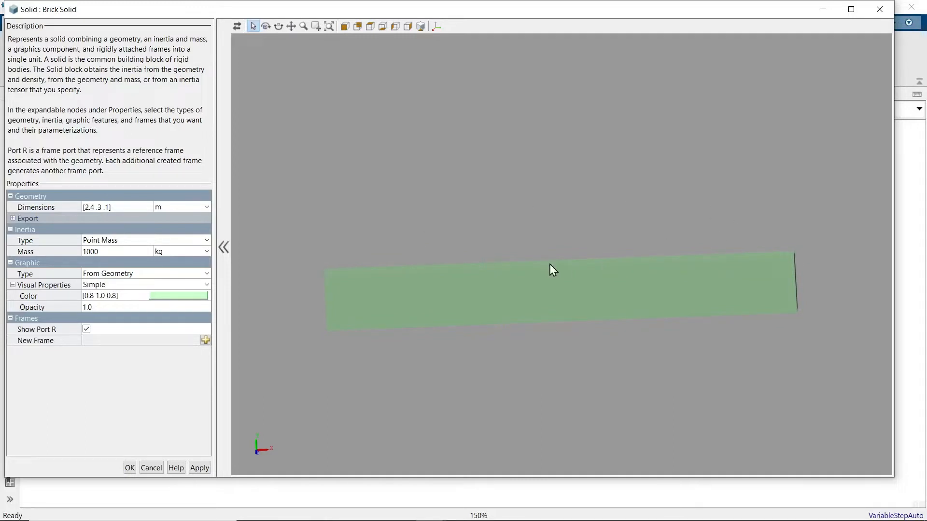
pyautogui.click(205, 341)
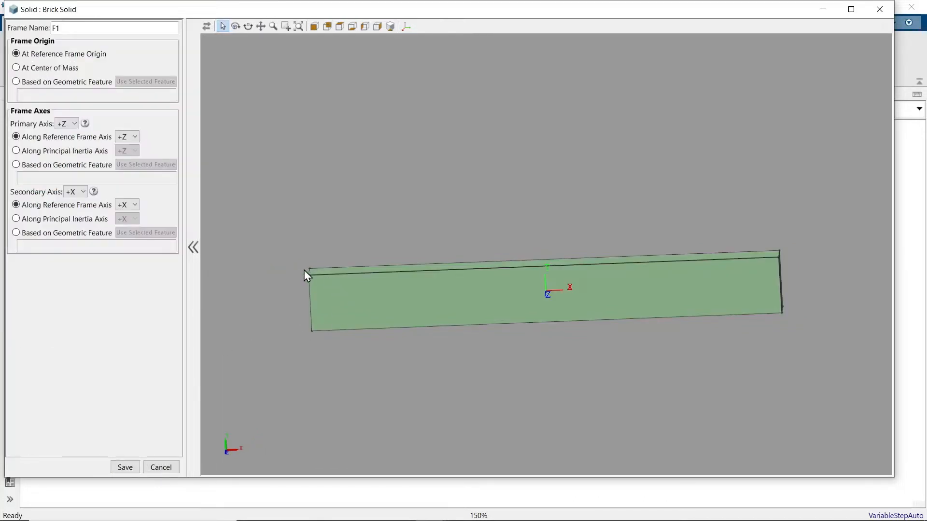
pyautogui.scroll(5, 300, 267)
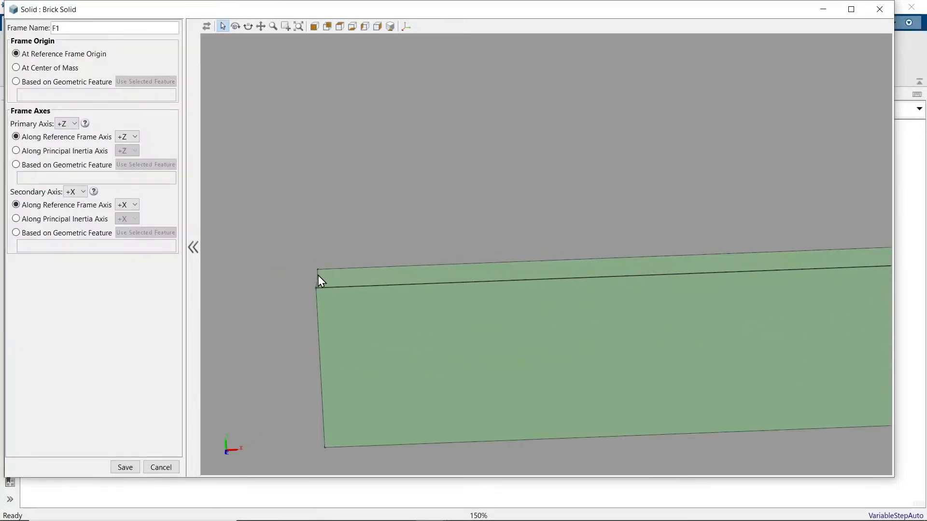
pyautogui.click(49, 82)
pyautogui.click(124, 81)
pyautogui.moveTo(79, 28); pyautogui.dragTo(2, 24)
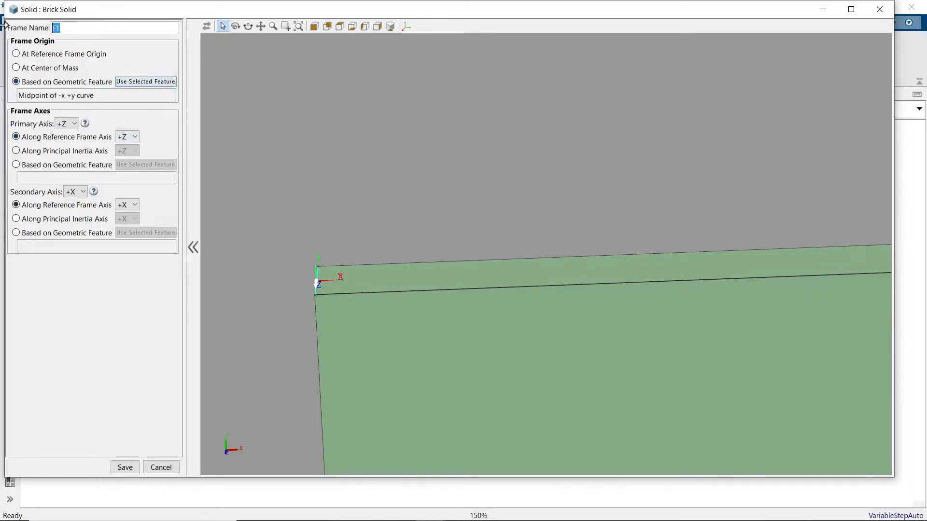
pyautogui.write('Left')
pyautogui.click(124, 468)
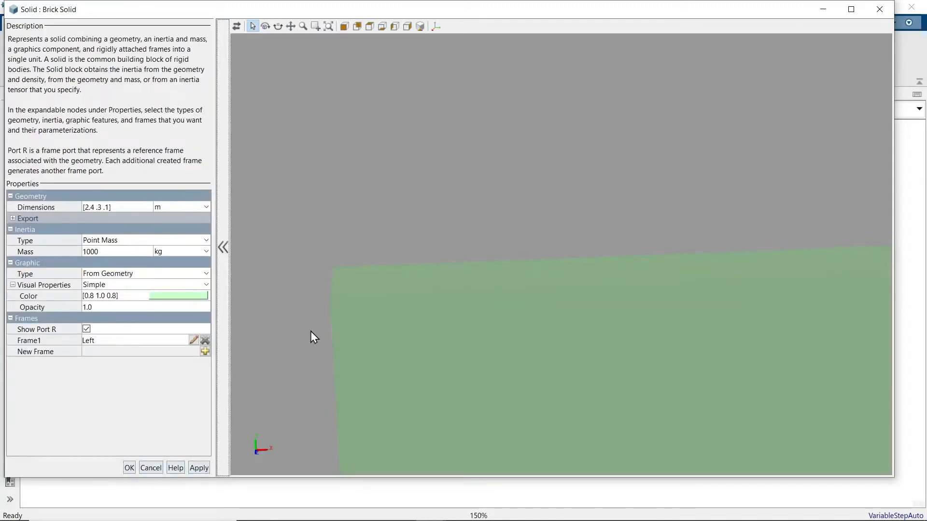
# Step: Turn on frame display and create a saved frame named Collar at the centroid of the brick's +y surface
pyautogui.click(436, 26)
pyautogui.click(205, 353)
pyautogui.click(488, 271)
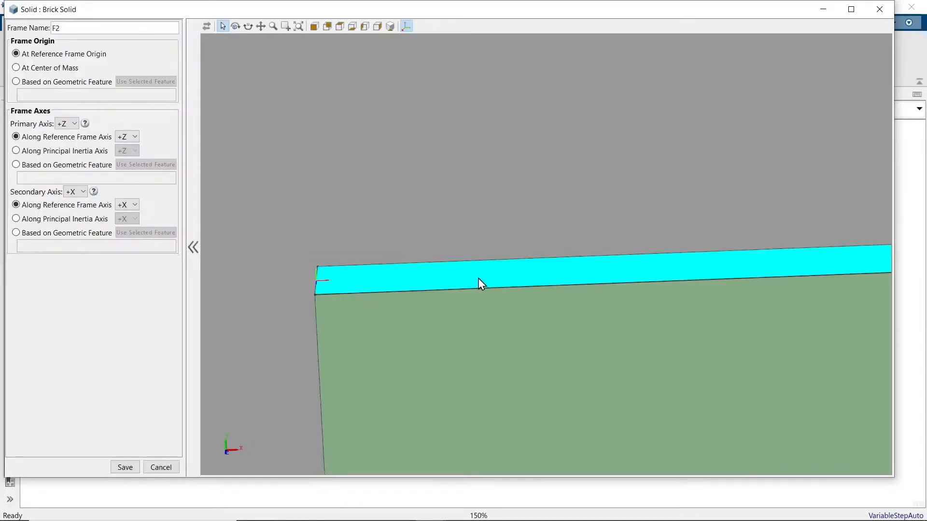
pyautogui.click(54, 82)
pyautogui.click(131, 82)
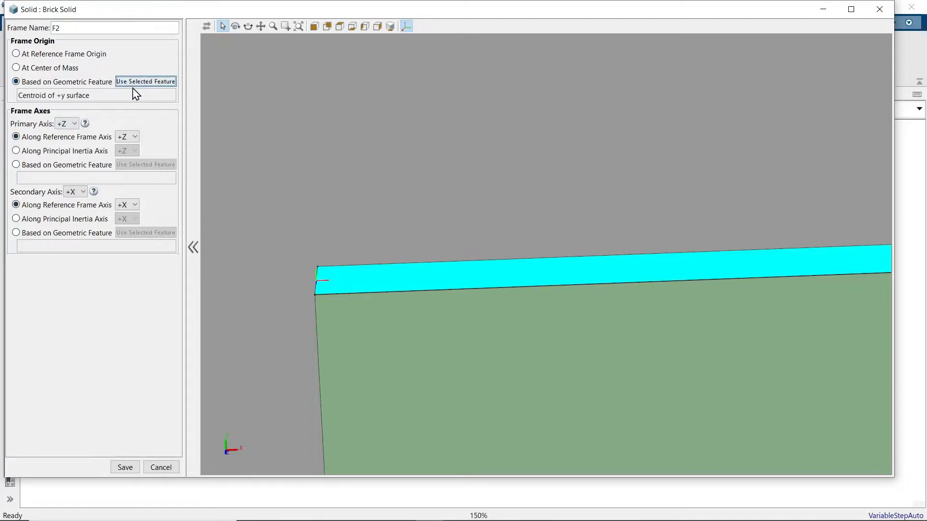
pyautogui.moveTo(75, 28); pyautogui.dragTo(4, 22)
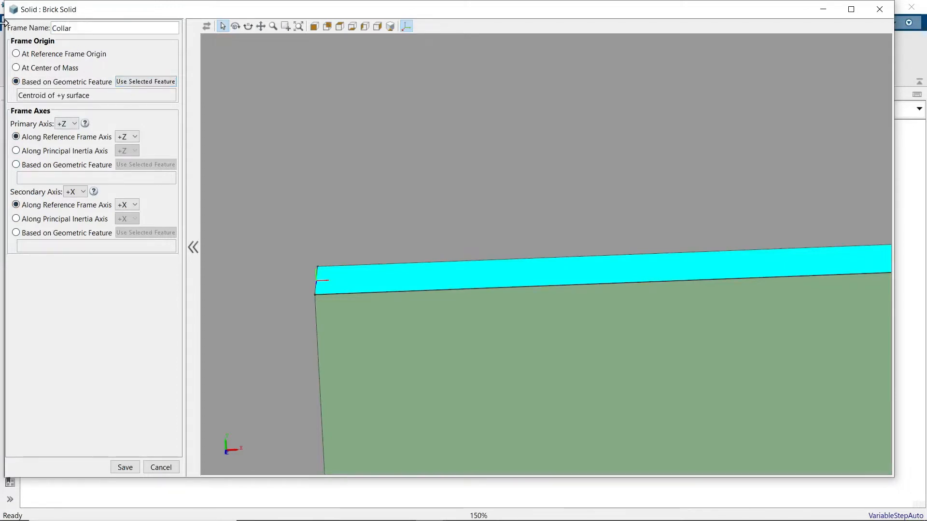
pyautogui.click(125, 468)
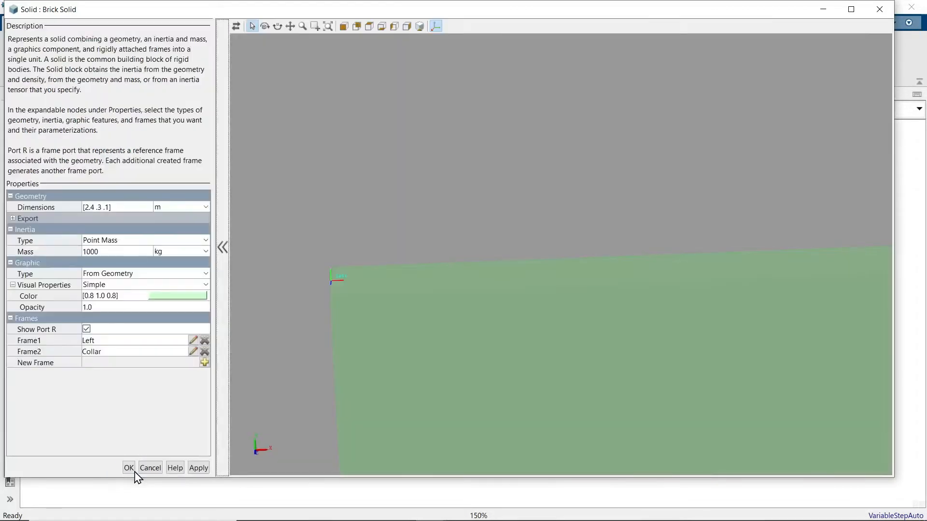
# Step: Add a new frame to the brick with its origin at the midpoint of the +x +y edge
pyautogui.scroll(-3, 381, 269)
pyautogui.moveTo(586, 303); pyautogui.dragTo(444, 338)
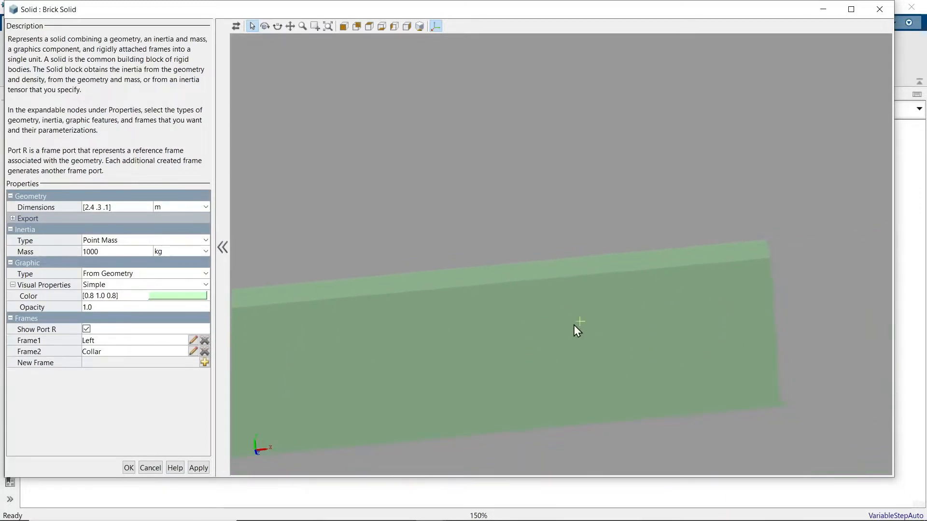
pyautogui.moveTo(578, 327); pyautogui.dragTo(452, 342)
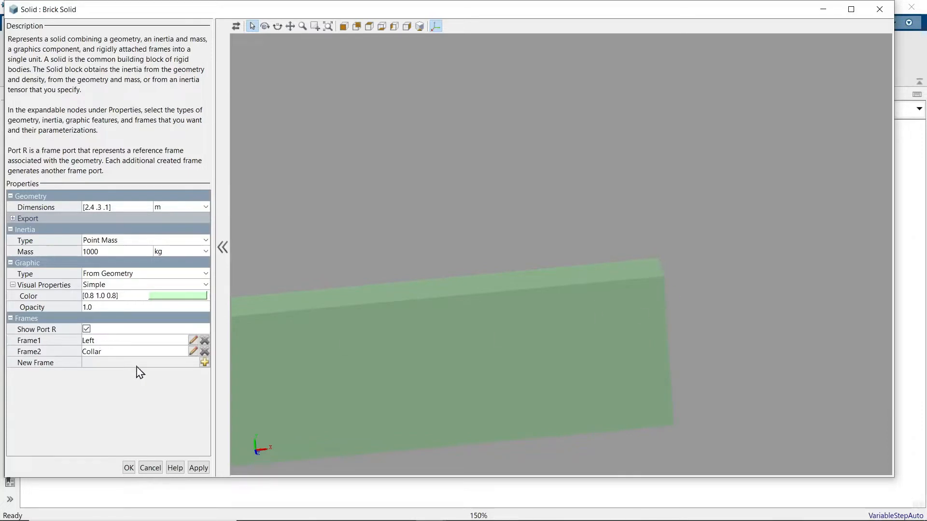
pyautogui.click(205, 363)
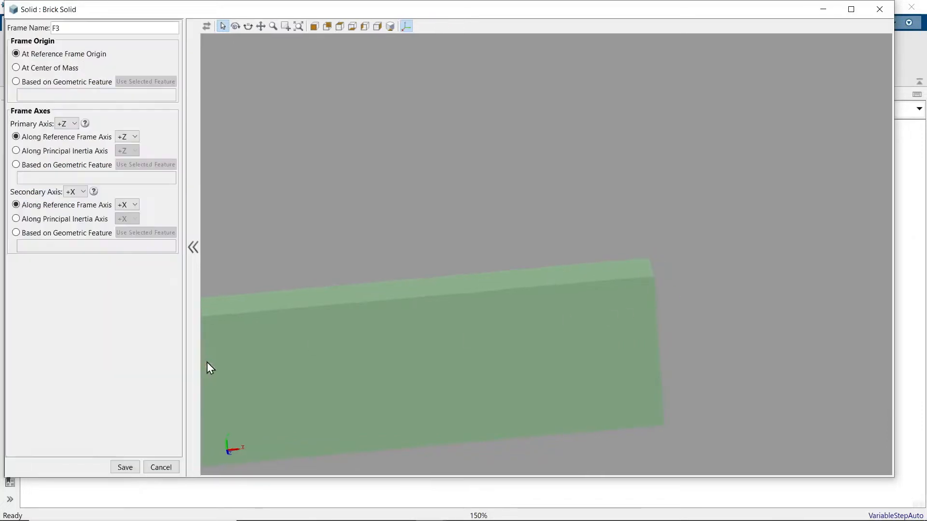
pyautogui.click(648, 271)
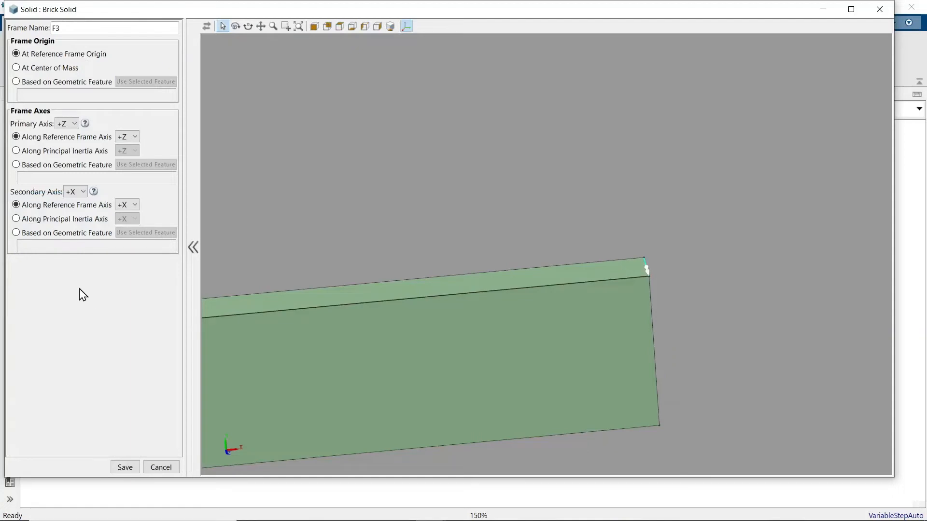
pyautogui.click(46, 82)
pyautogui.click(145, 81)
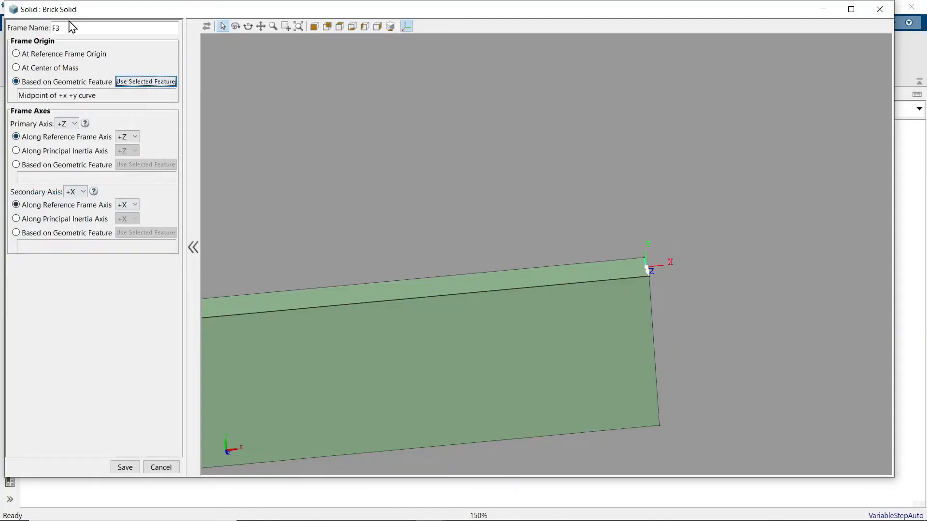
# Step: Name the new frame right, save it, and apply the brick solid's settings, closing its properties
pyautogui.click(11, 28)
pyautogui.write('right')
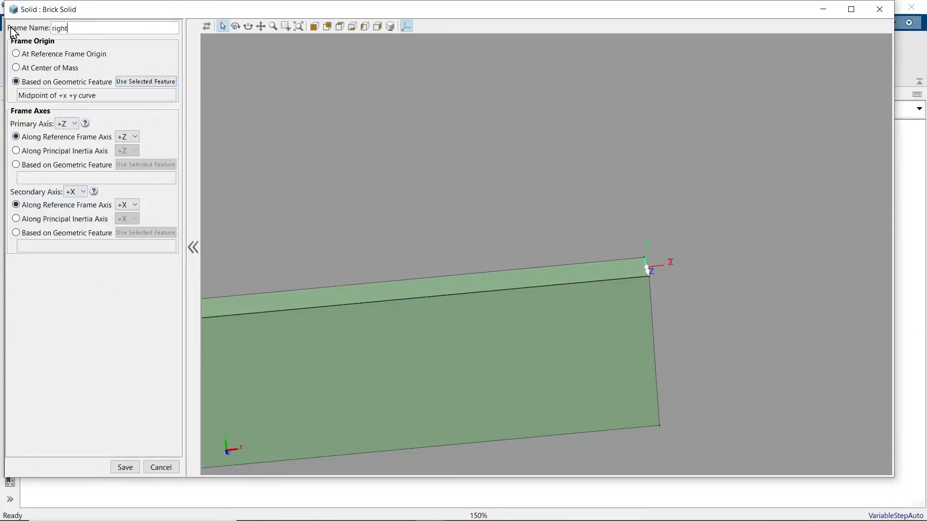
pyautogui.click(125, 467)
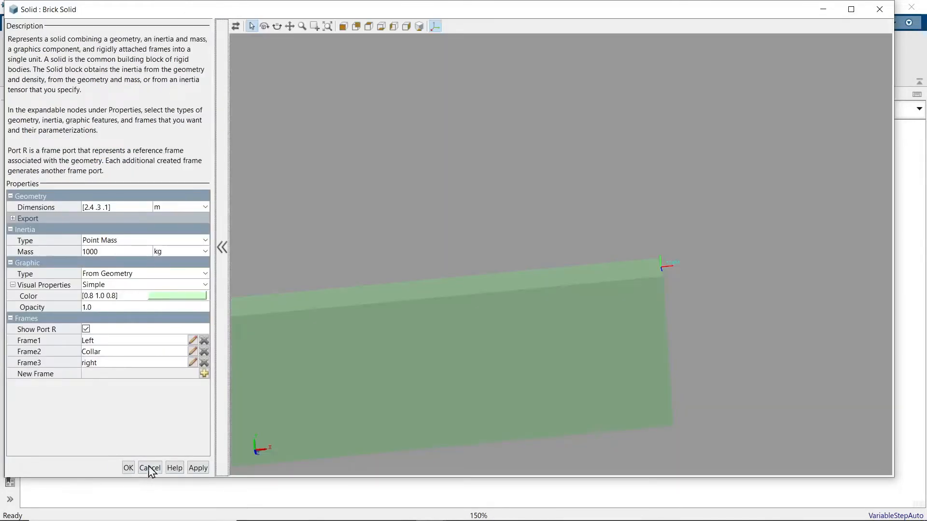
pyautogui.click(199, 469)
pyautogui.click(128, 469)
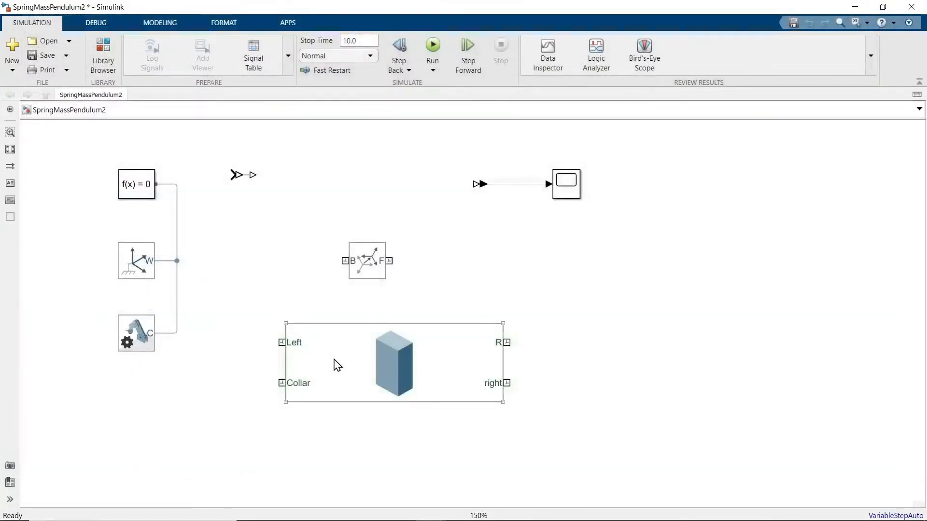
# Step: Connect the brick's R port to the World Frame and Mechanism Configuration line, routing the connection below the brick block
pyautogui.scroll(5, 345, 345)
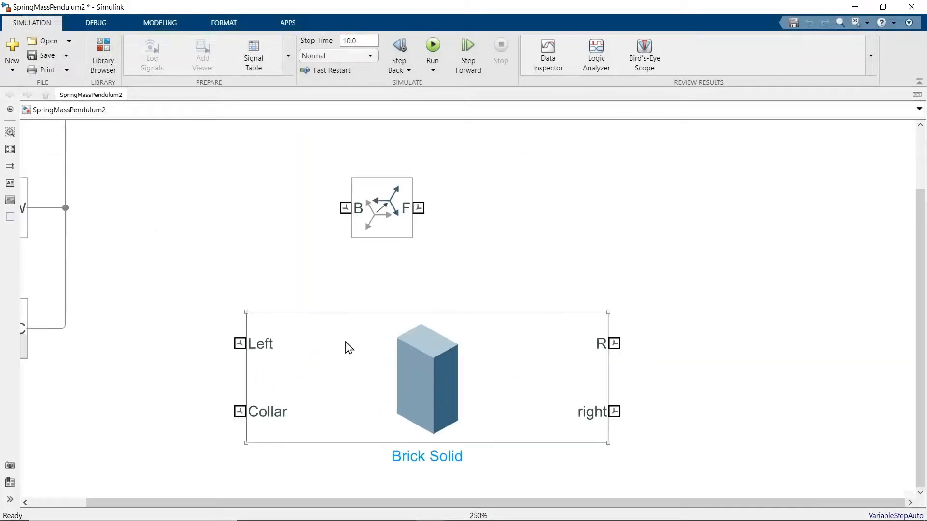
pyautogui.scroll(-2, 349, 348)
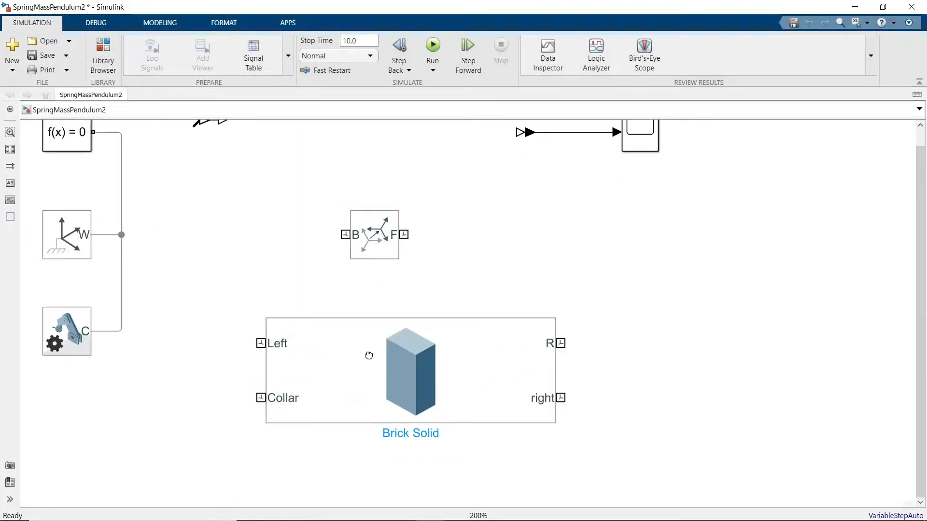
pyautogui.moveTo(369, 356)
pyautogui.mouseDown()
pyautogui.moveTo(314, 367)
pyautogui.moveTo(382, 355)
pyautogui.moveTo(385, 364)
pyautogui.mouseUp()
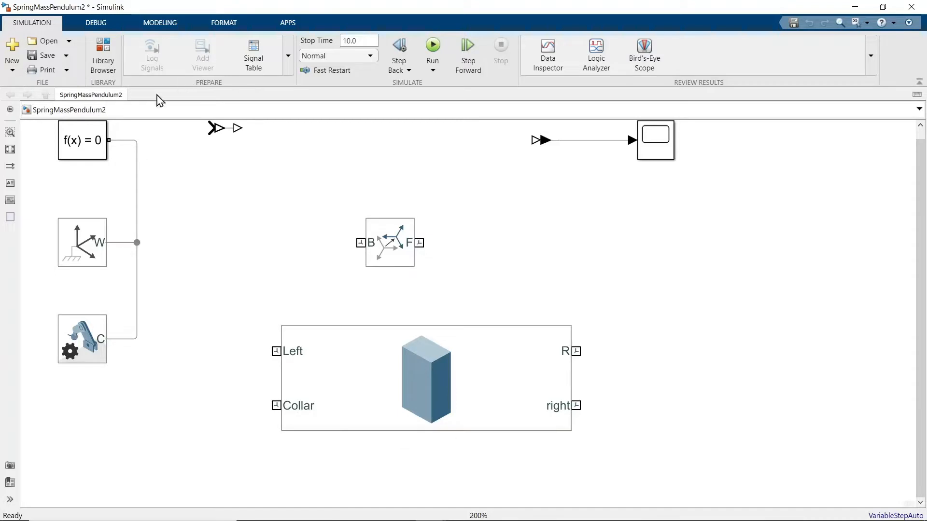
pyautogui.moveTo(573, 351); pyautogui.dragTo(136, 319)
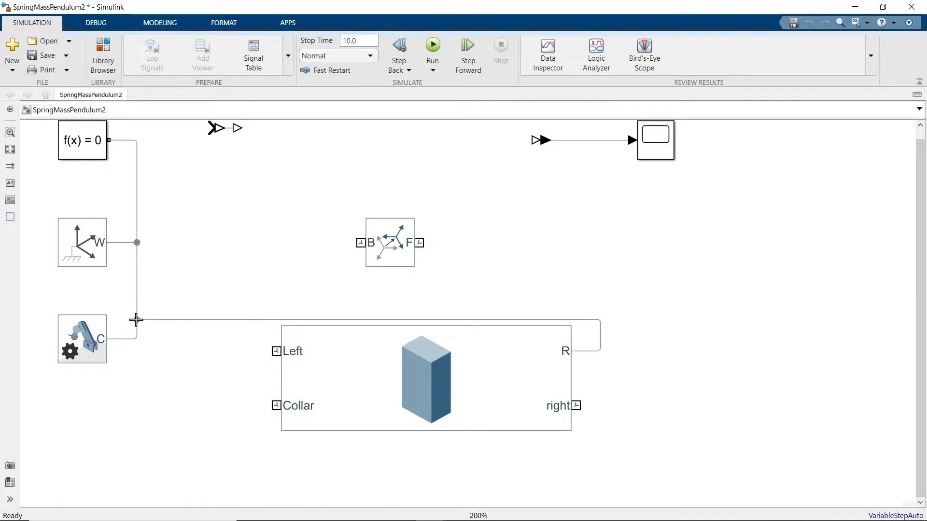
pyautogui.click(567, 321)
pyautogui.moveTo(568, 320); pyautogui.dragTo(598, 485)
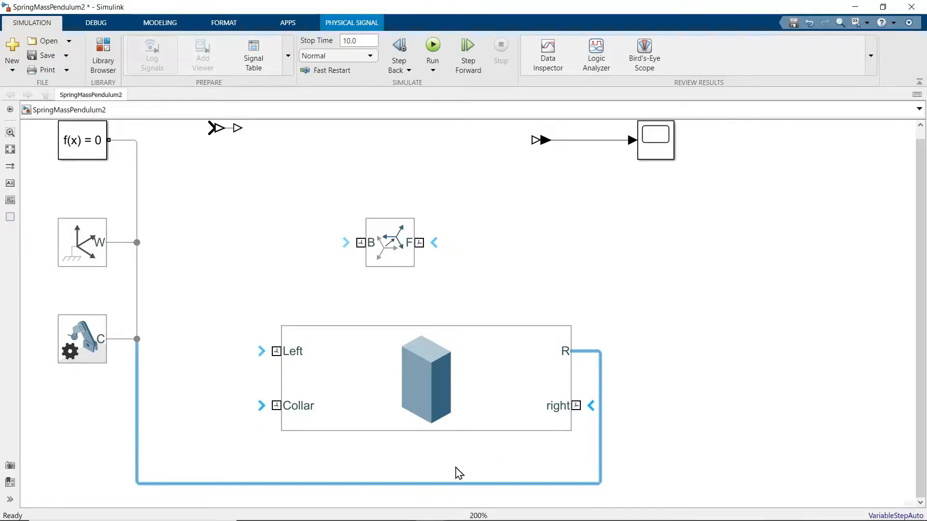
# Step: Run the simulation to view the brick in Mechanics Explorer, and return to the model
pyautogui.moveTo(456, 468); pyautogui.dragTo(470, 459)
pyautogui.scroll(-1, 472, 464)
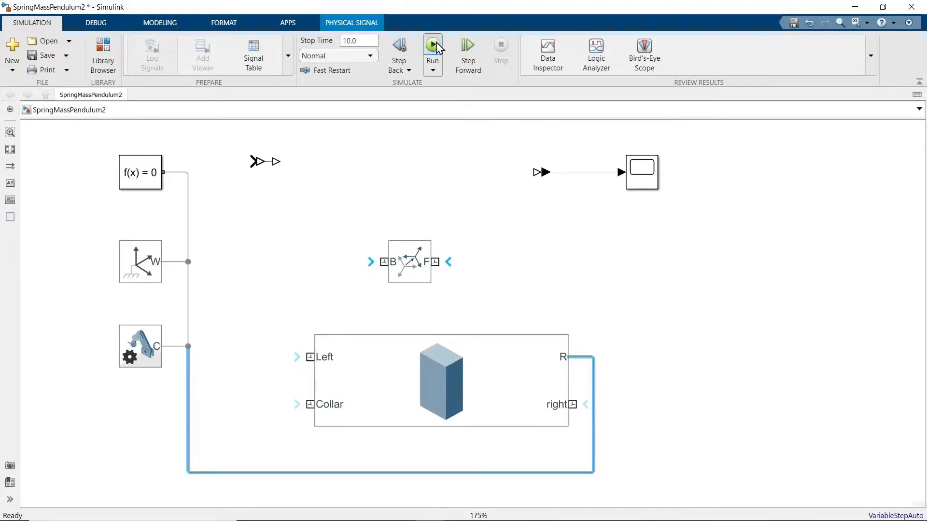
pyautogui.hotkey('ctrl', 't')
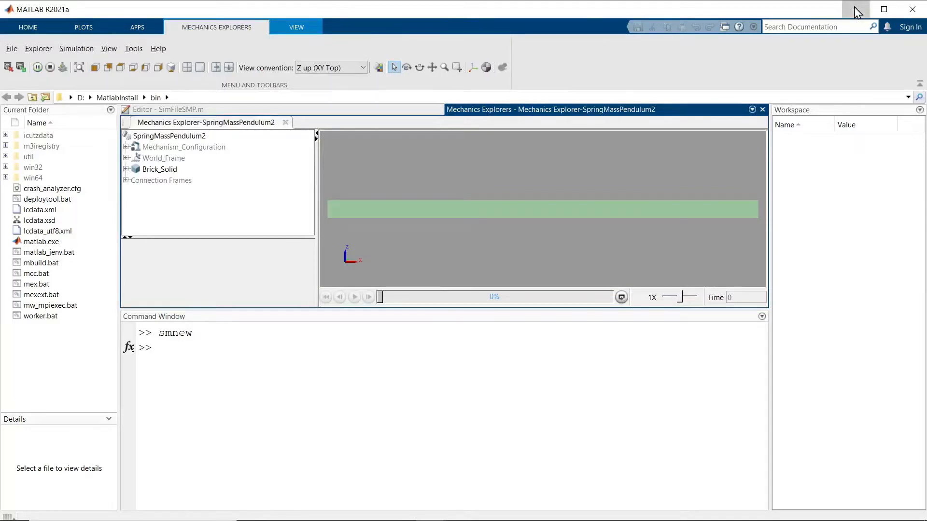
pyautogui.click(854, 10)
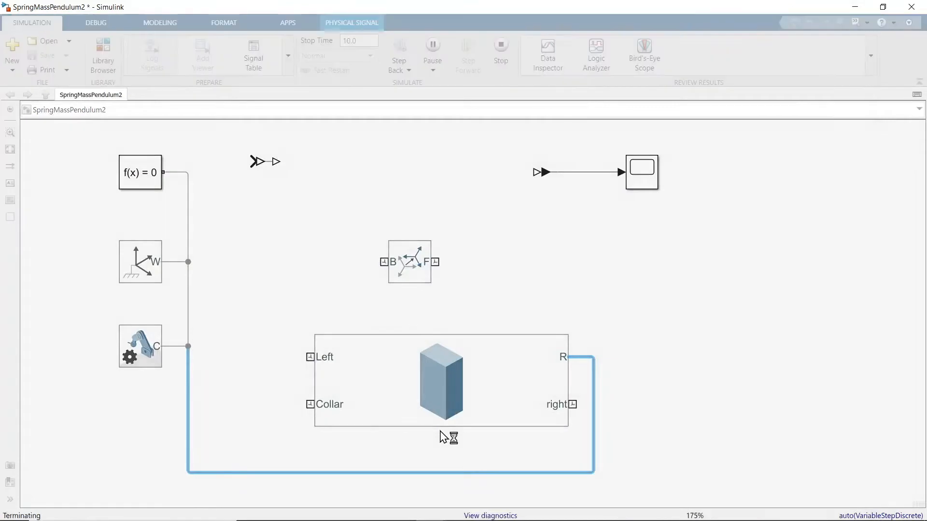
# Step: Rename the Brick Solid block as BasePlate
pyautogui.click(414, 342)
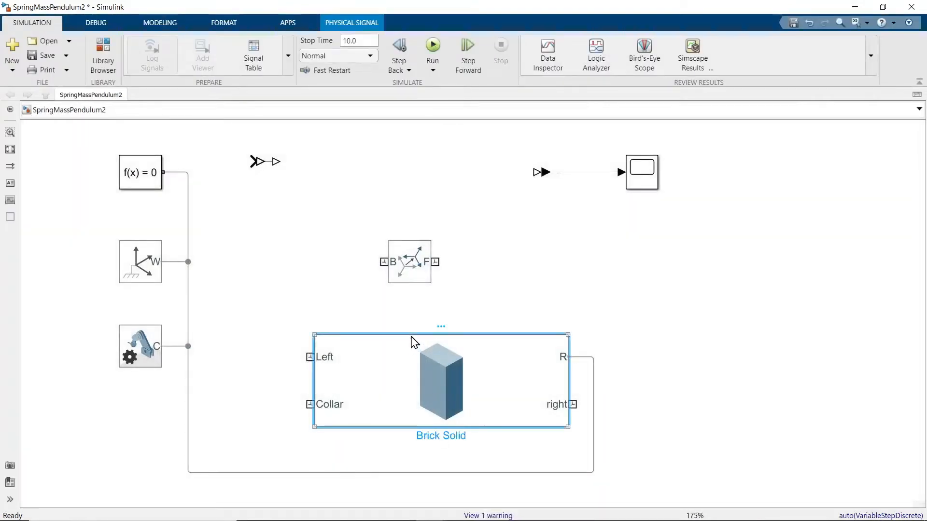
pyautogui.moveTo(444, 327)
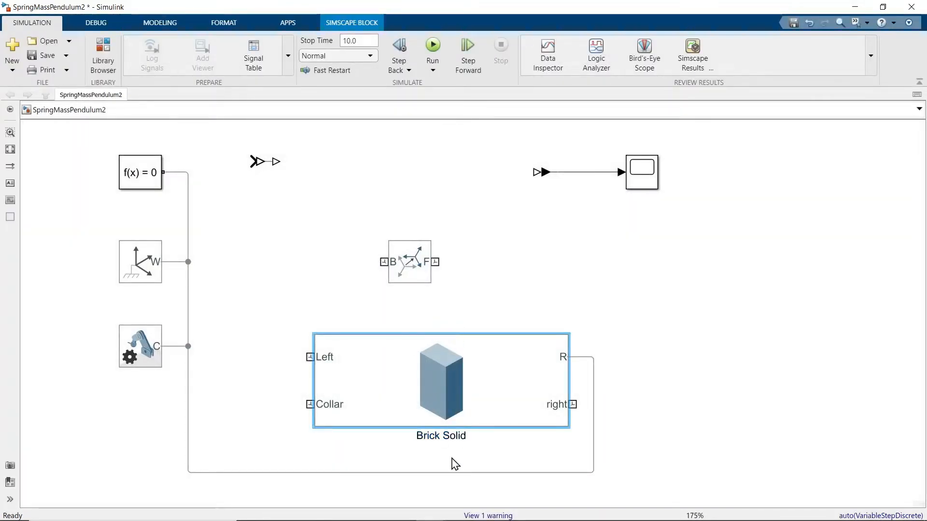
pyautogui.moveTo(467, 435); pyautogui.dragTo(383, 434)
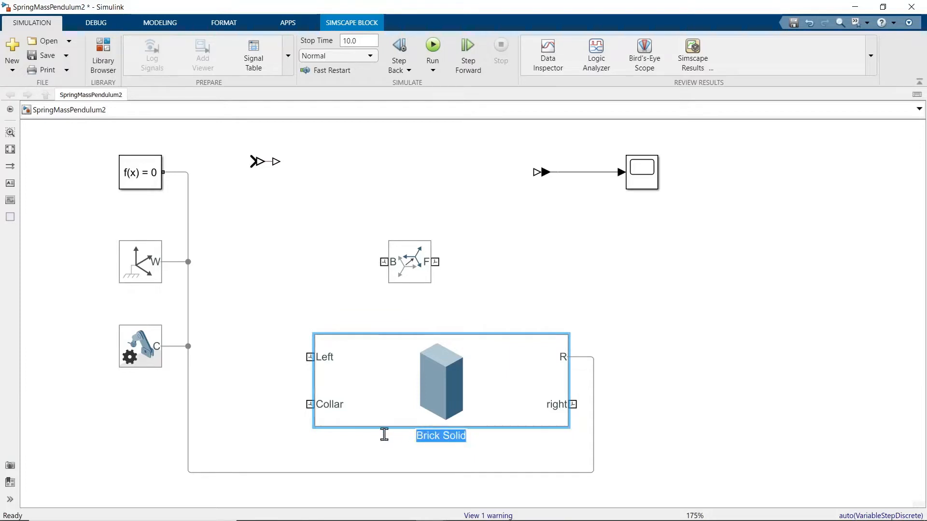
pyautogui.write('Base')
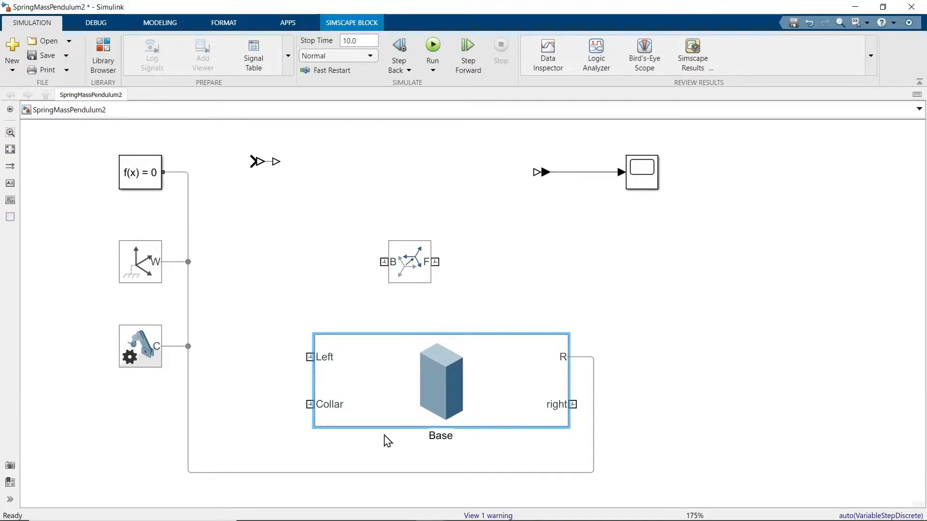
pyautogui.write('Plate')
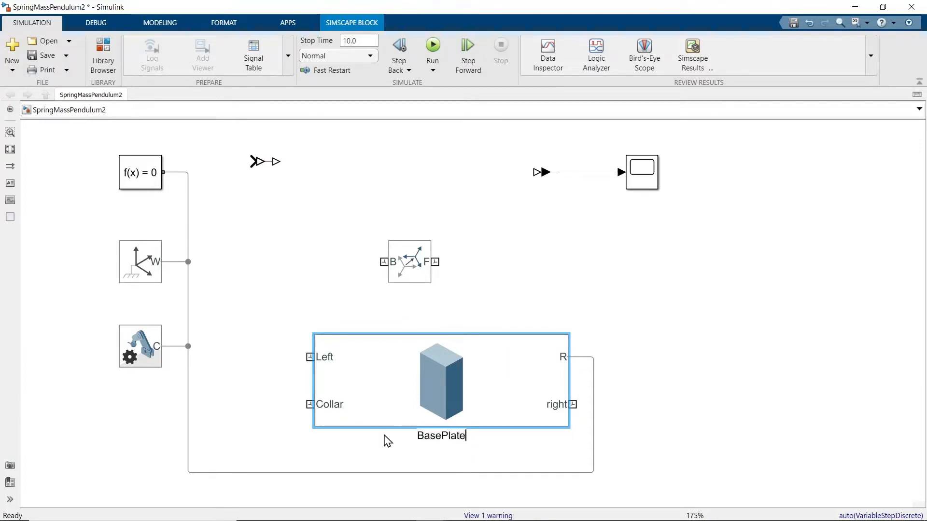
pyautogui.click(607, 272)
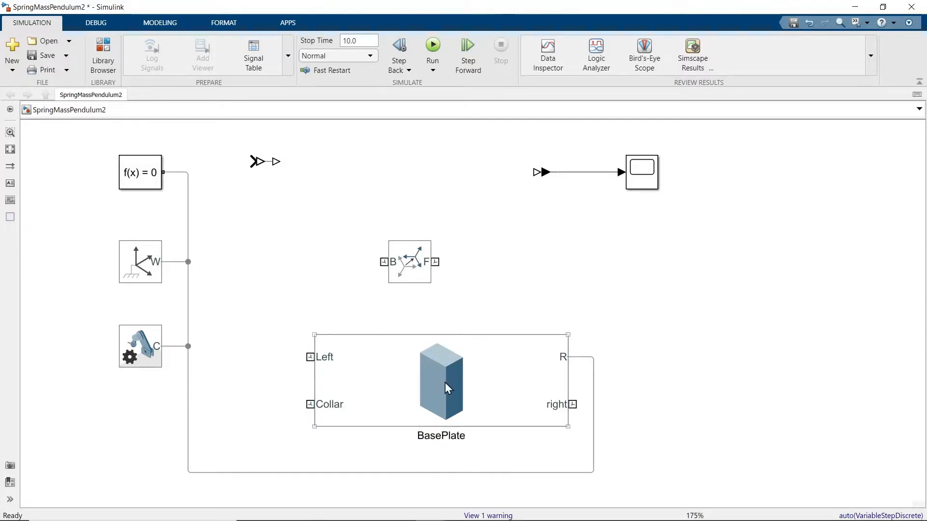
# Step: Duplicate the BasePlate block into the empty area below the scope and open the copy's properties in top view
pyautogui.moveTo(445, 382); pyautogui.dragTo(721, 272)
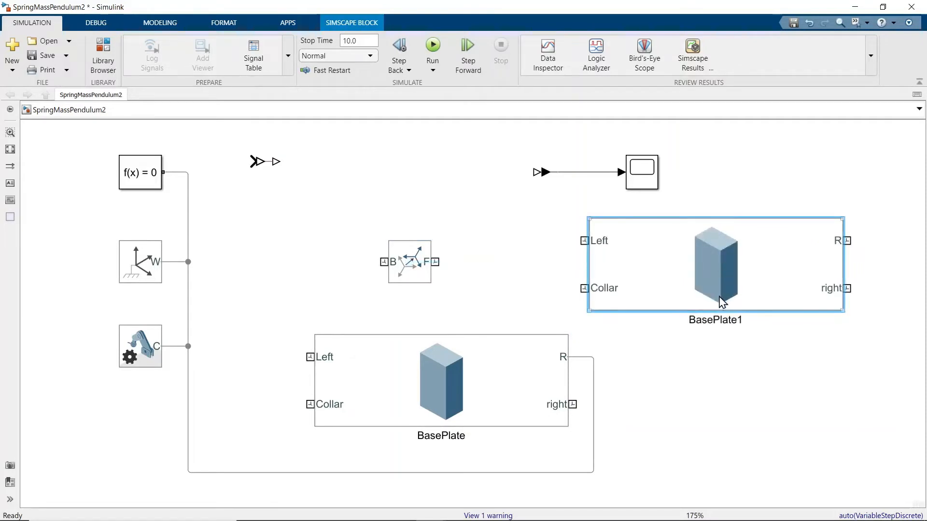
pyautogui.doubleClick(722, 271)
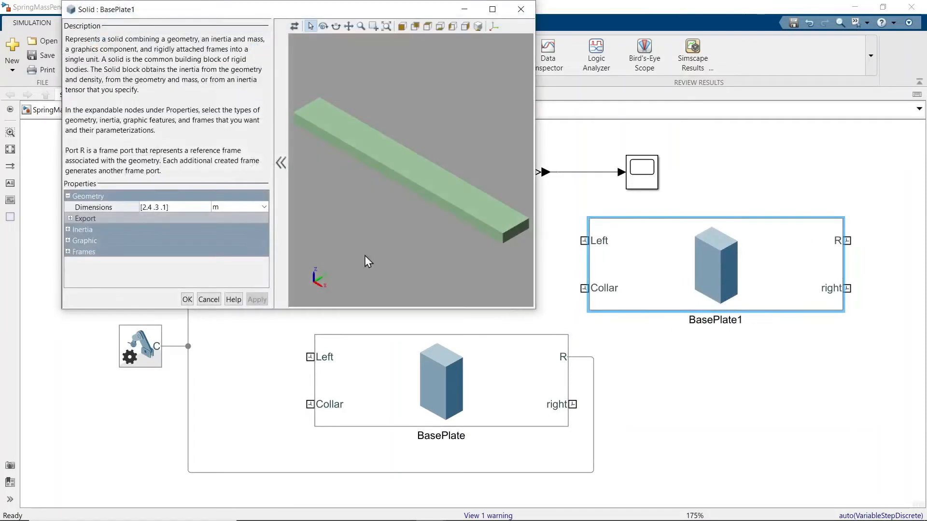
pyautogui.click(161, 209)
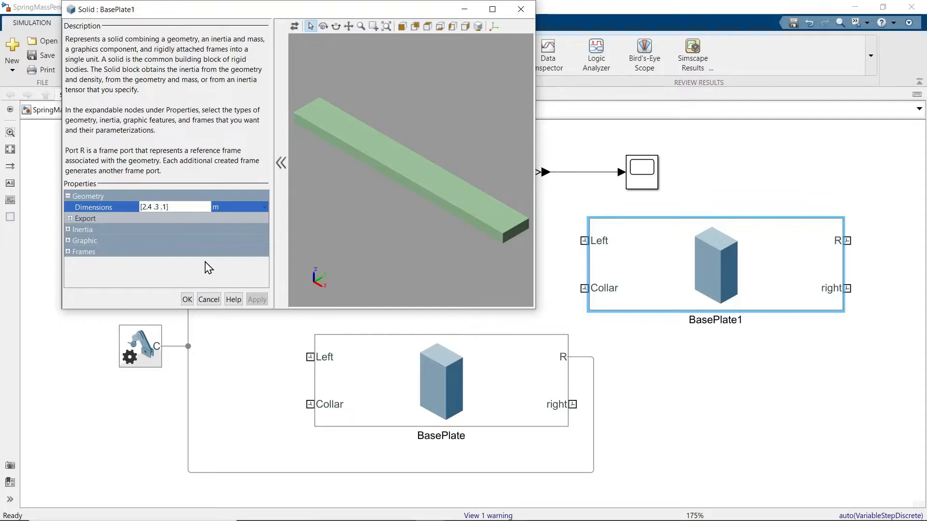
pyautogui.click(427, 28)
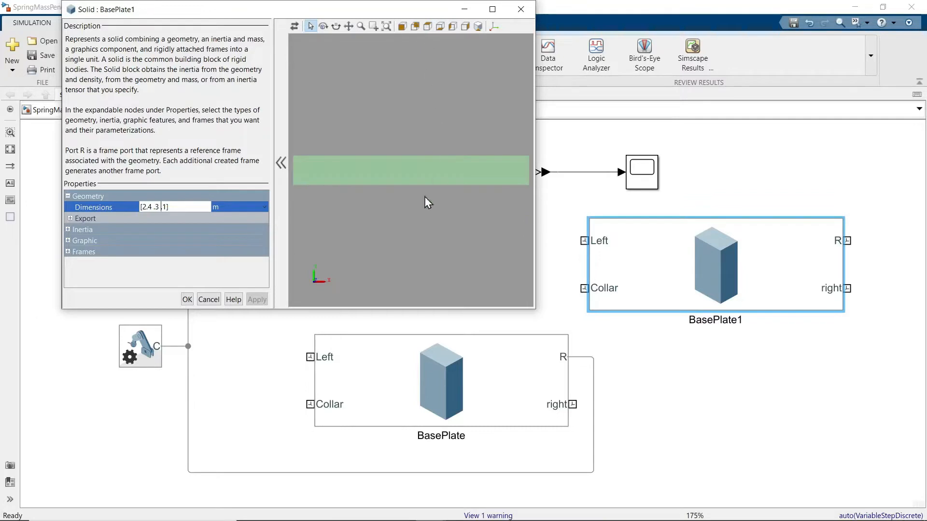
# Step: Set the copied solid's dimensions to [.1 .1 .1] m and apply them
pyautogui.click(154, 206)
pyautogui.press('BackSpace')
pyautogui.press('BackSpace')
pyautogui.press('BackSpace')
pyautogui.press('BackSpace')
pyautogui.write('.1')
pyautogui.press('Right')
pyautogui.press('Right')
pyautogui.press('BackSpace')
pyautogui.press('BackSpace')
pyautogui.write('1')
pyautogui.press('Right')
pyautogui.click(257, 300)
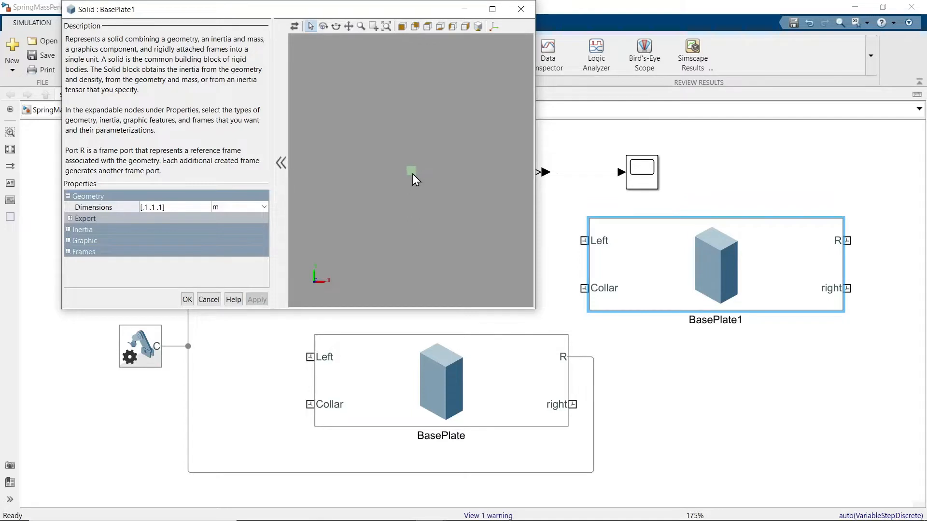
# Step: Delete the Left, Collar and right frames from the copied solid and hide its reference port R
pyautogui.moveTo(411, 184)
pyautogui.mouseDown()
pyautogui.moveTo(394, 191)
pyautogui.moveTo(411, 178)
pyautogui.mouseUp()
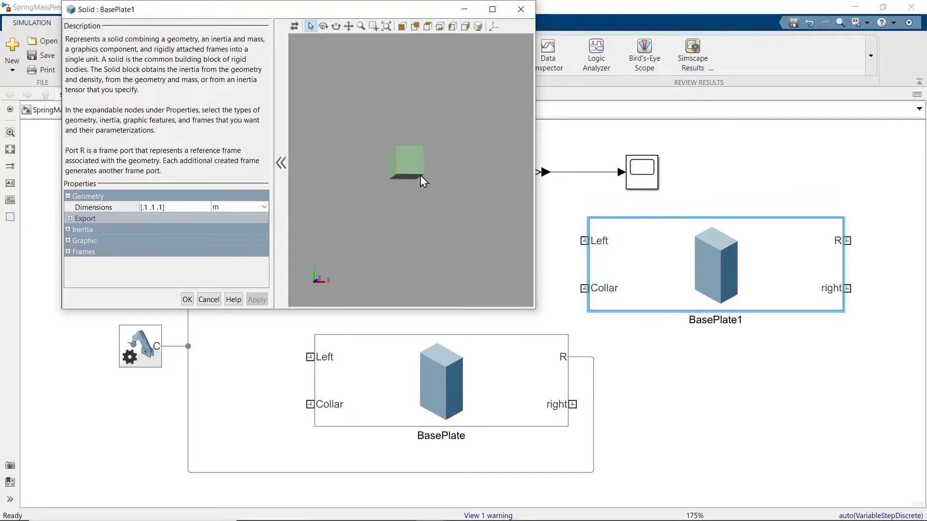
pyautogui.scroll(3, 420, 176)
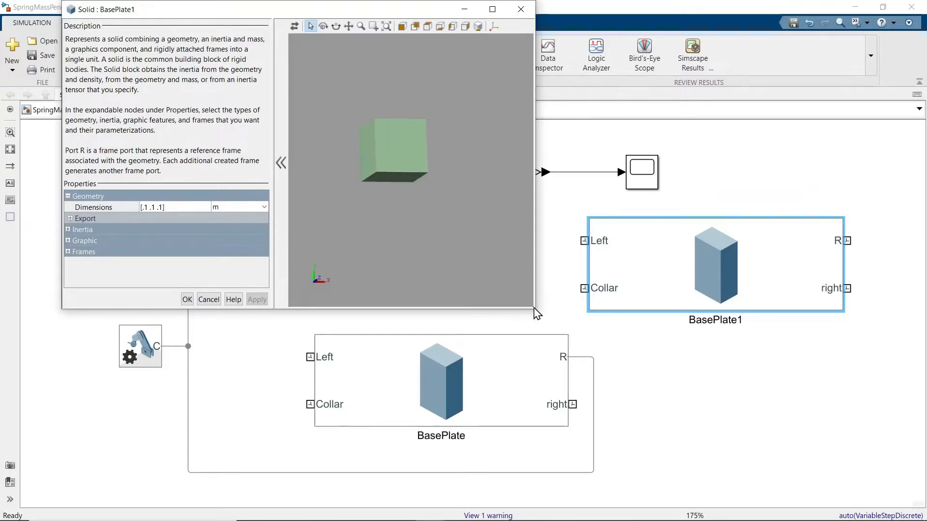
pyautogui.moveTo(535, 310); pyautogui.dragTo(670, 397)
pyautogui.click(68, 252)
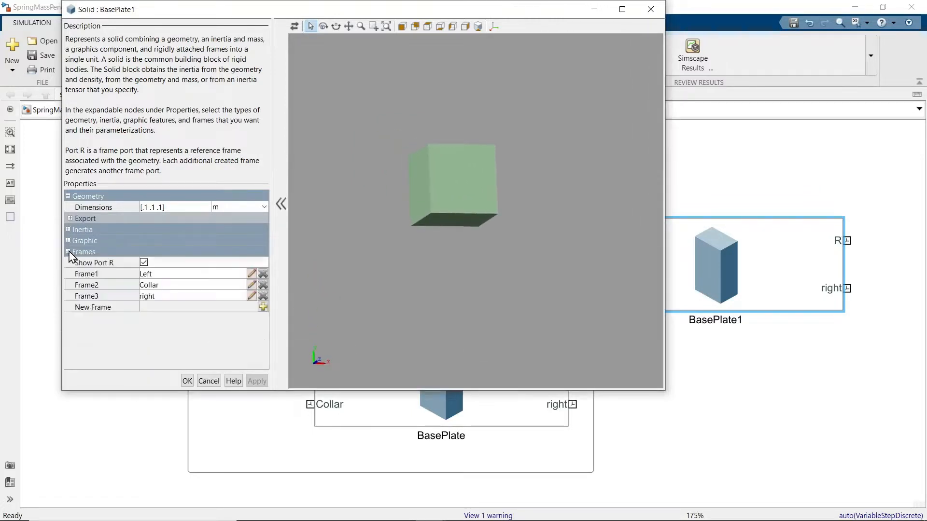
pyautogui.click(263, 274)
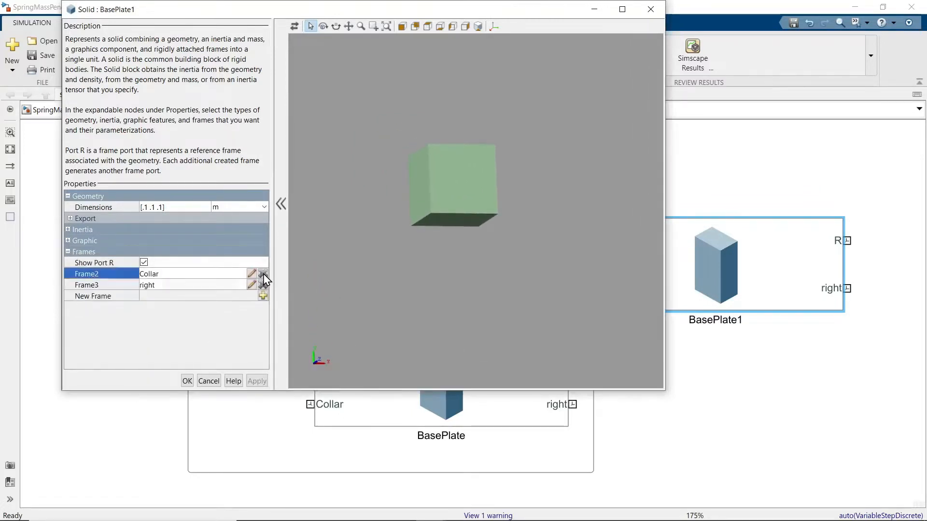
pyautogui.click(263, 274)
pyautogui.click(263, 273)
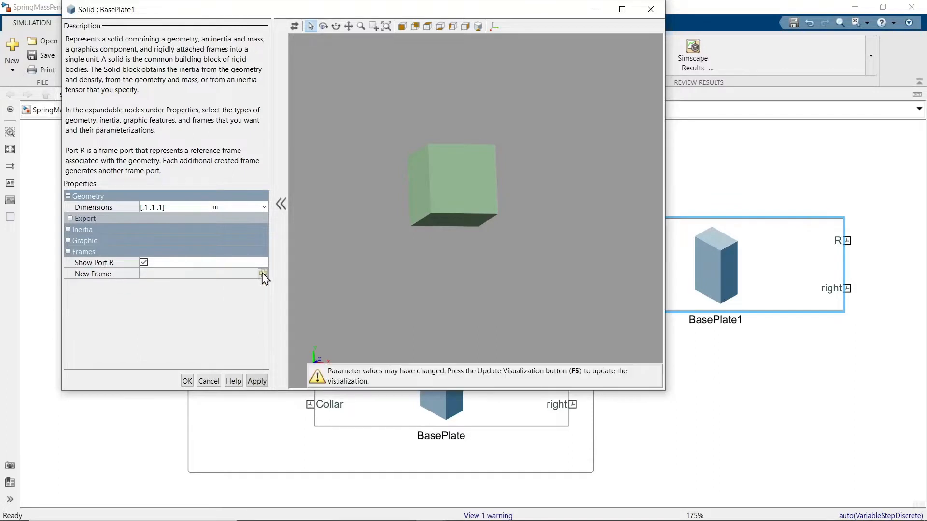
pyautogui.click(144, 264)
pyautogui.click(143, 263)
# Step: Change the copied solid's dimensions to [.1 .2 .1] m, apply them, and update the visualization
pyautogui.click(157, 209)
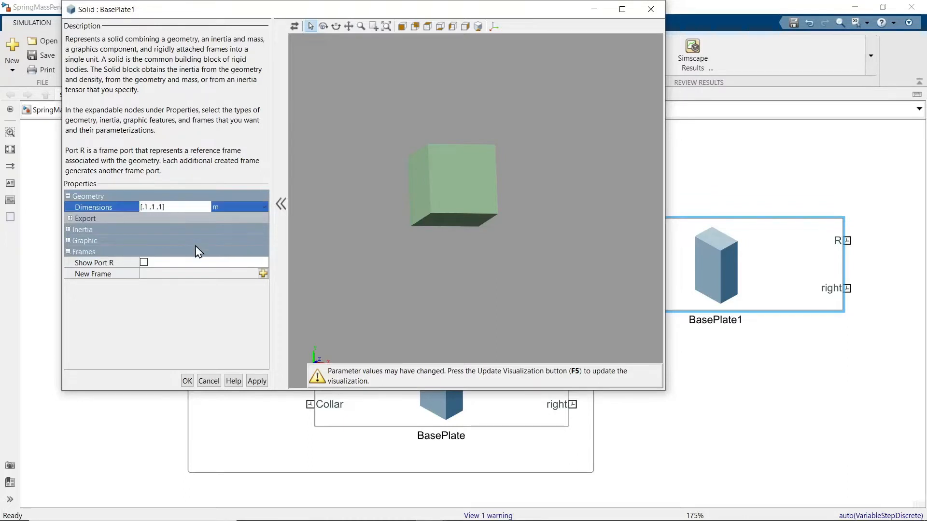
pyautogui.press('BackSpace')
pyautogui.press('BackSpace')
pyautogui.write('2')
pyautogui.click(252, 381)
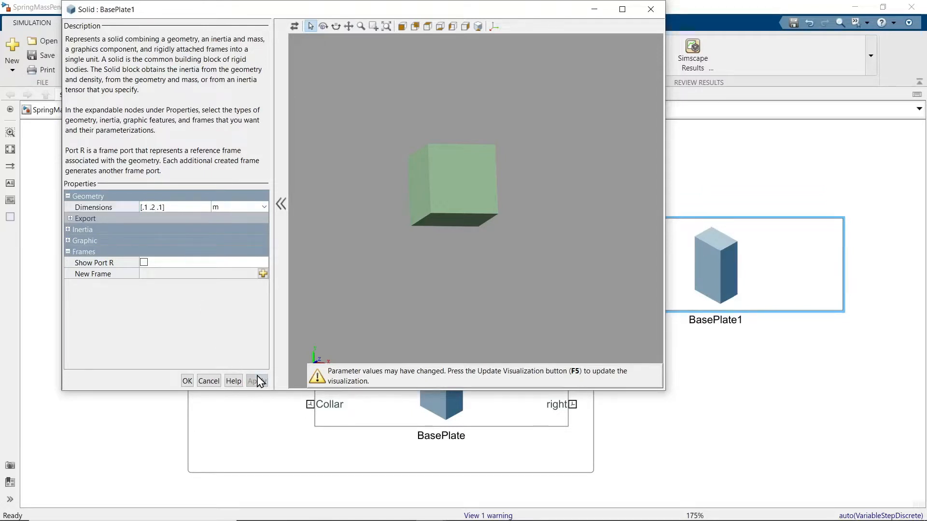
pyautogui.click(203, 381)
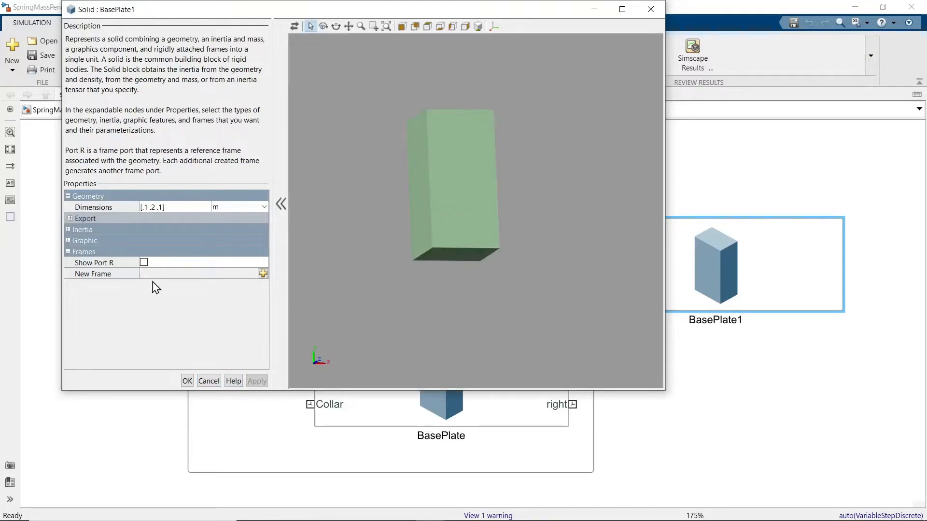
# Step: Add a frame named right to the copied solid, with its origin at the midpoint of the +x -y curve
pyautogui.click(263, 274)
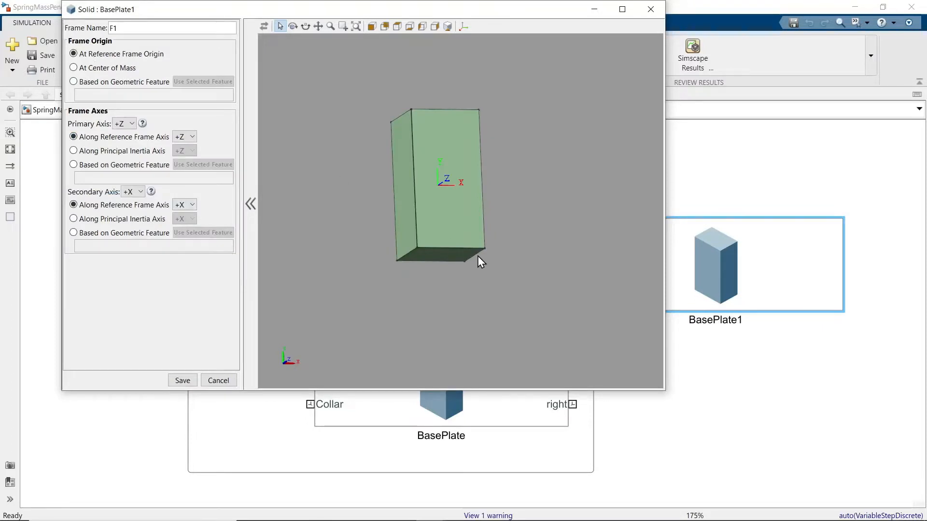
pyautogui.click(95, 81)
pyautogui.click(188, 83)
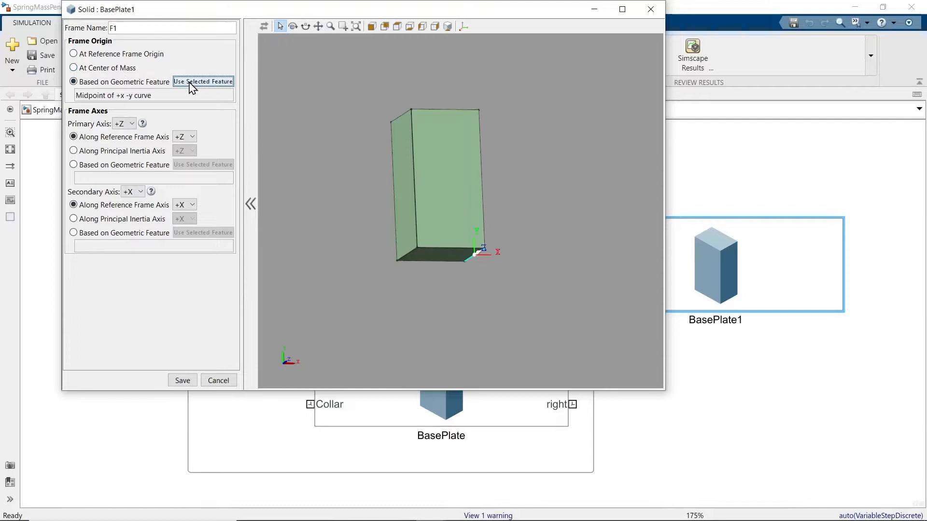
pyautogui.doubleClick(147, 29)
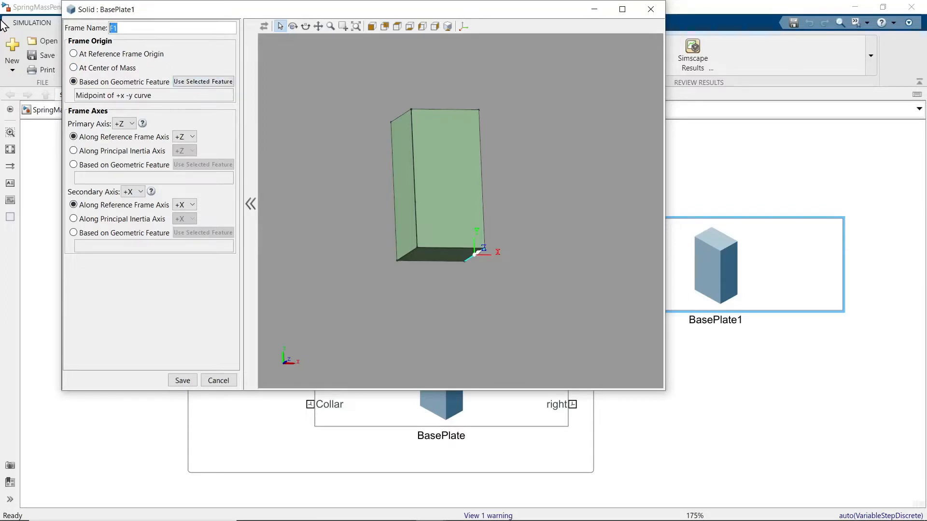
pyautogui.write('right')
pyautogui.click(183, 381)
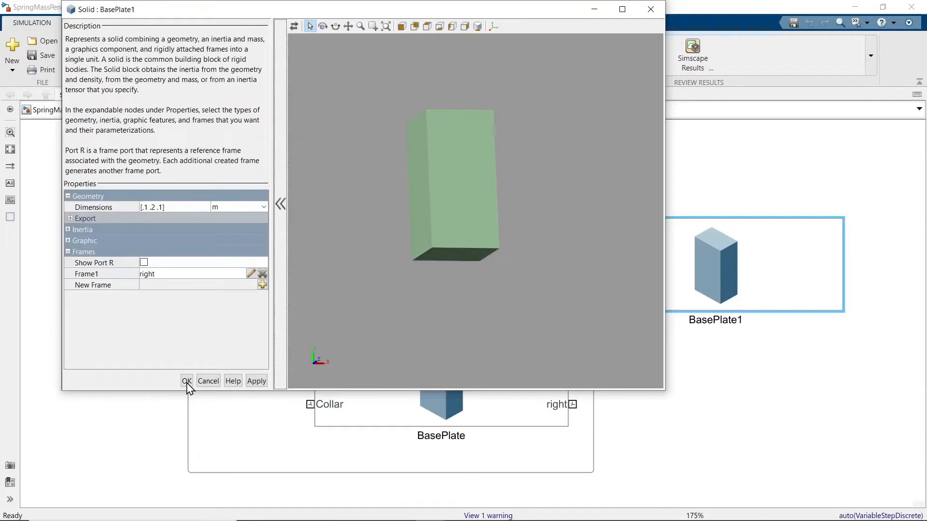
# Step: Add a frame named LeftSpring at the centroid of the -x surface, then apply and close the solid's properties
pyautogui.click(262, 285)
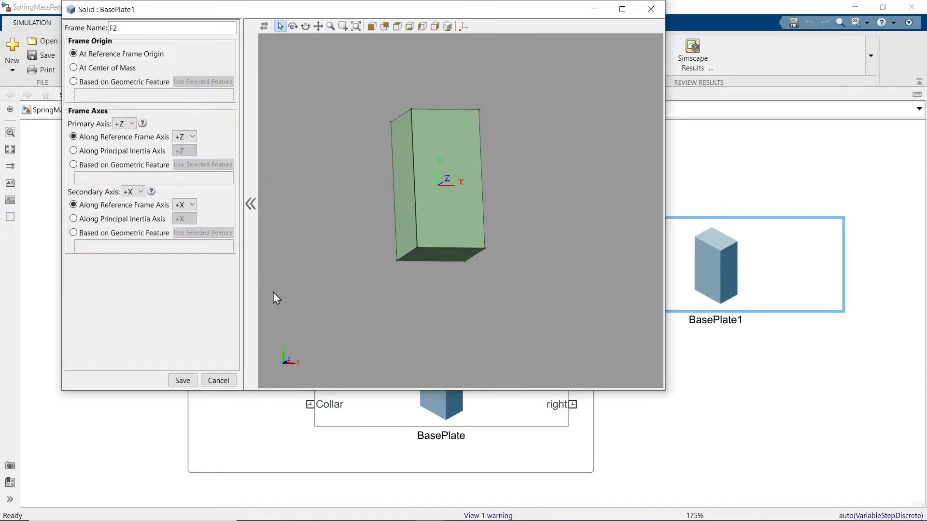
pyautogui.click(411, 164)
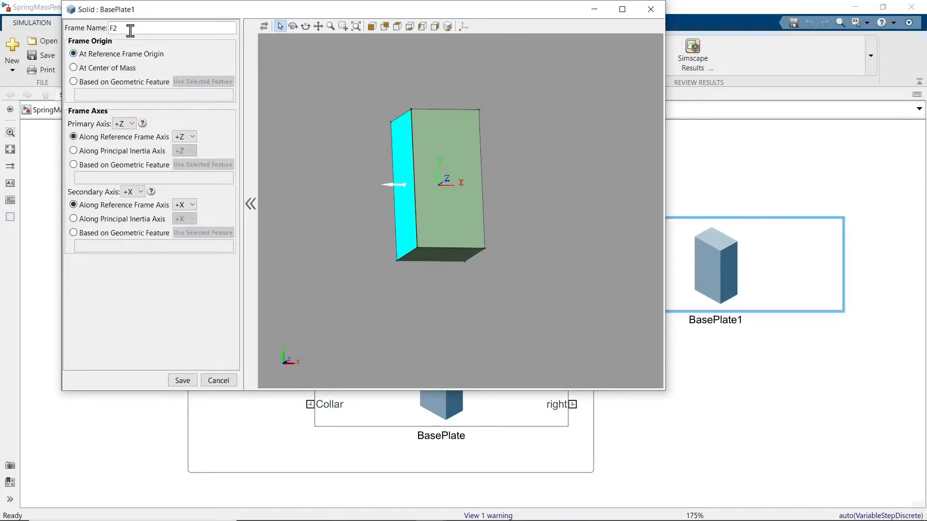
pyautogui.moveTo(130, 30); pyautogui.dragTo(58, 19)
pyautogui.write('LeftSpring')
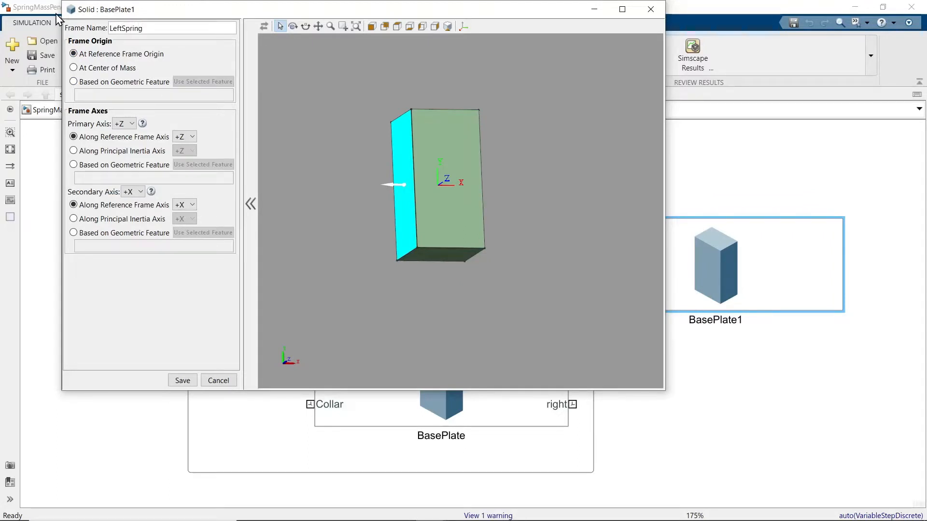
pyautogui.click(114, 82)
pyautogui.click(202, 83)
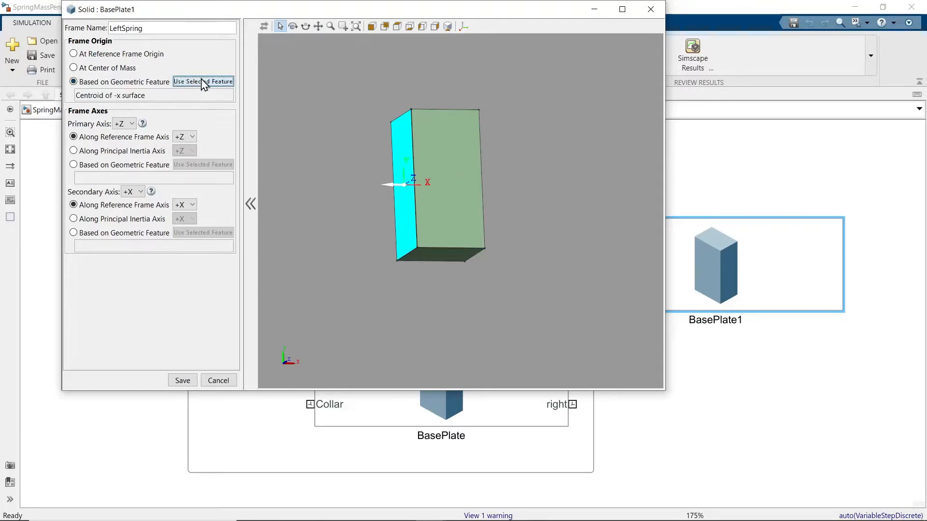
pyautogui.click(184, 382)
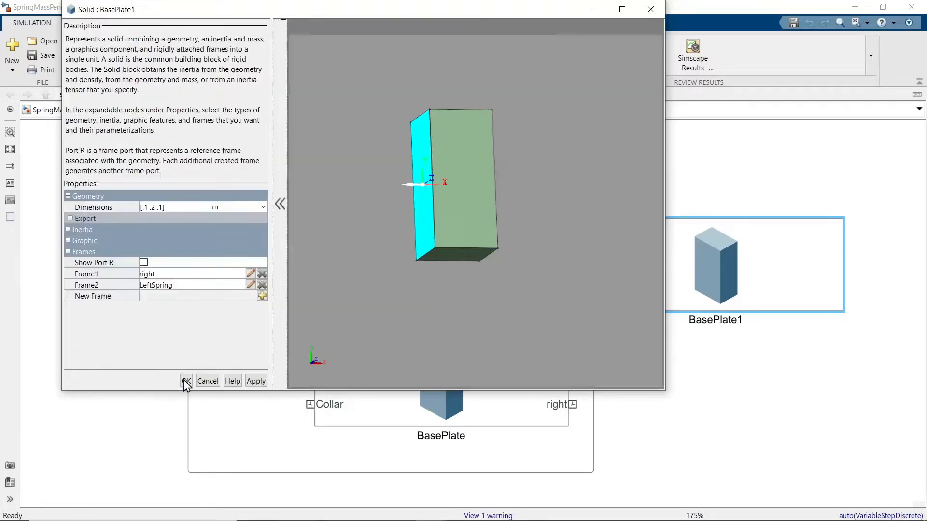
pyautogui.click(254, 380)
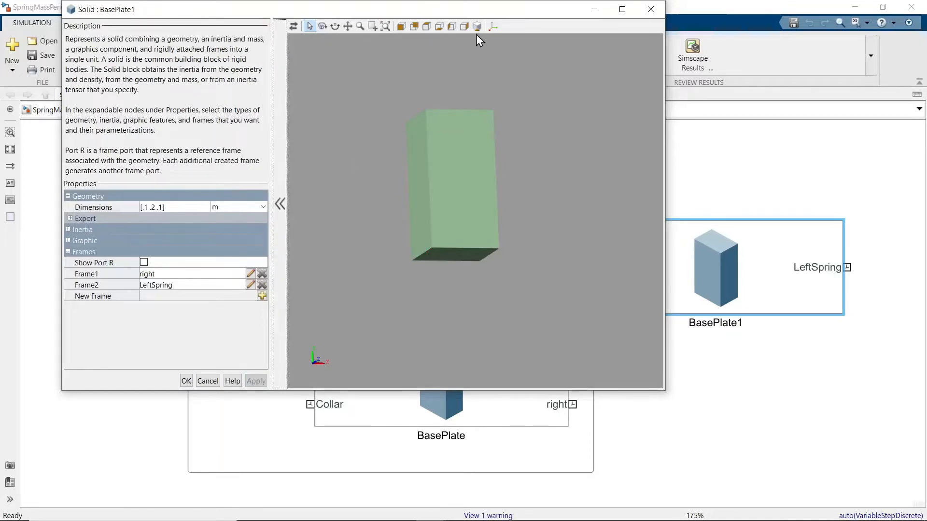
pyautogui.click(494, 26)
pyautogui.click(187, 381)
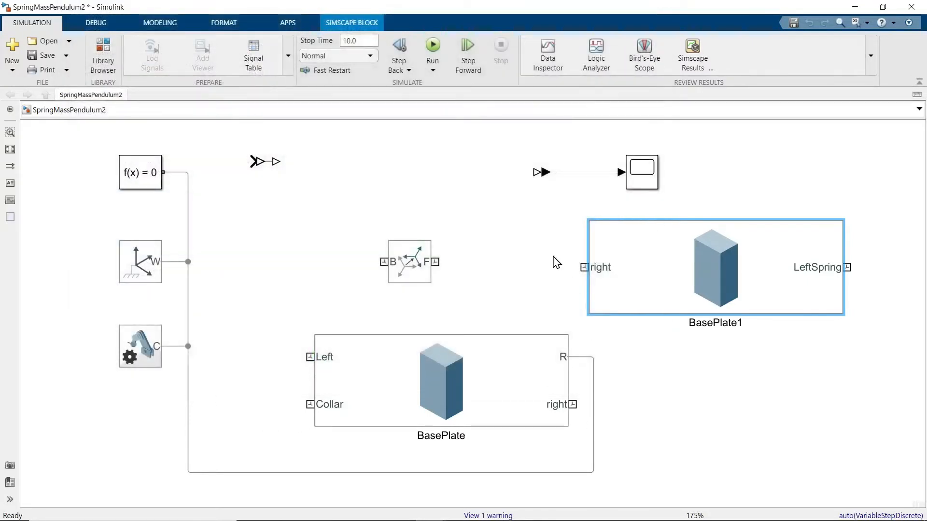
# Step: Rotate the BasePlate1 block by 180 degrees and connect its right port to BasePlate's right port
pyautogui.click(620, 226)
pyautogui.click(618, 220)
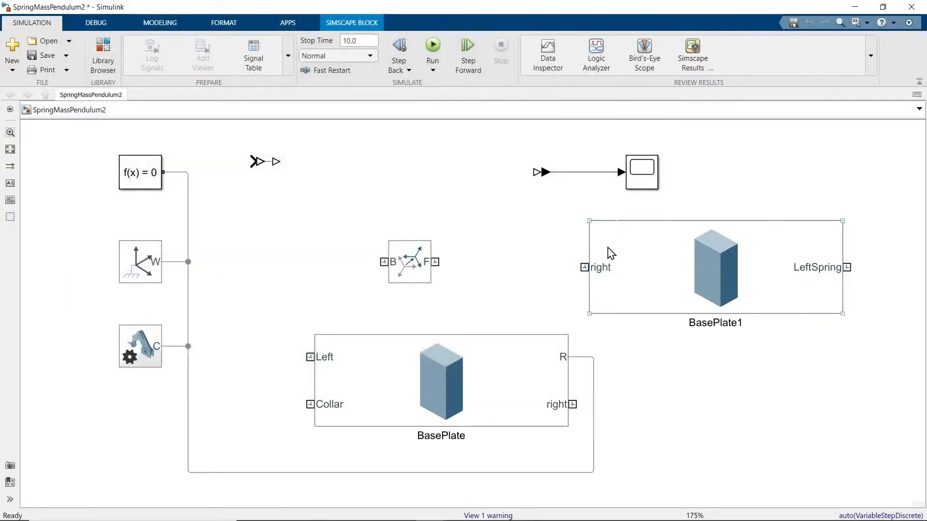
pyautogui.click(610, 226)
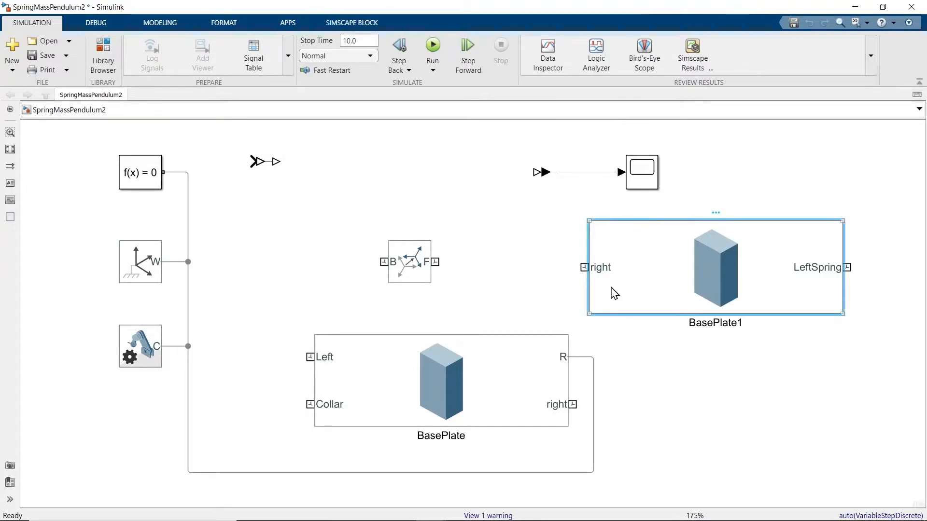
pyautogui.hotkey('ctrl', 'r')
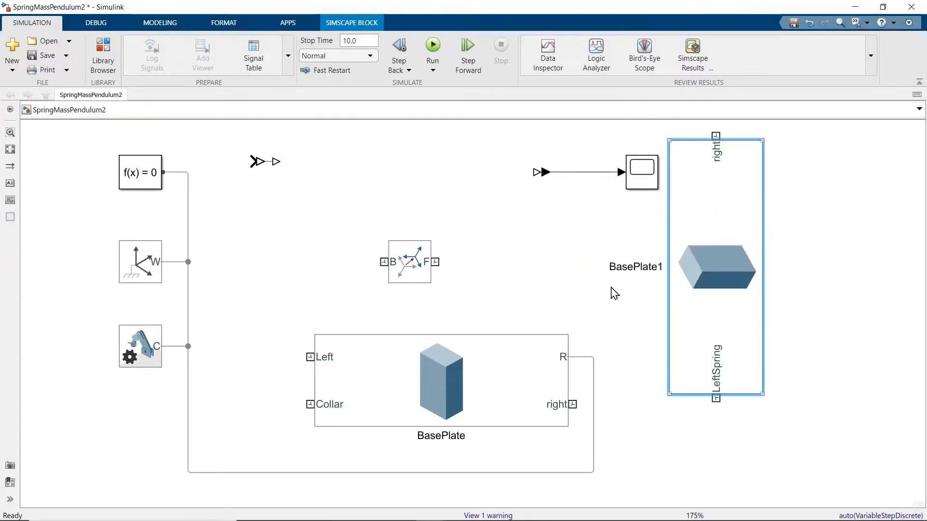
pyautogui.hotkey('ctrl', 'r')
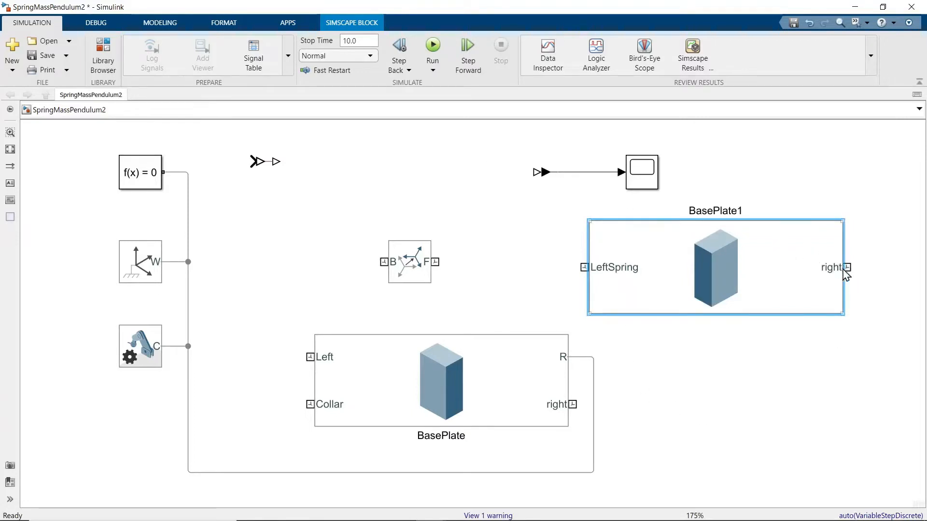
pyautogui.moveTo(847, 268)
pyautogui.mouseDown()
pyautogui.moveTo(636, 391)
pyautogui.moveTo(574, 403)
pyautogui.mouseUp()
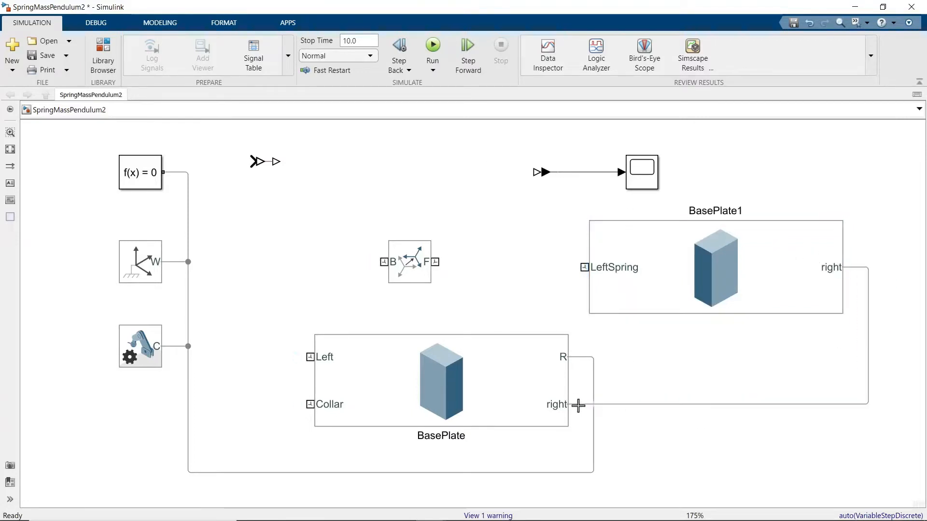
# Step: Move the Rigid Transform block up into the empty area above the converter blocks
pyautogui.scroll(2, 700, 387)
pyautogui.click(413, 315)
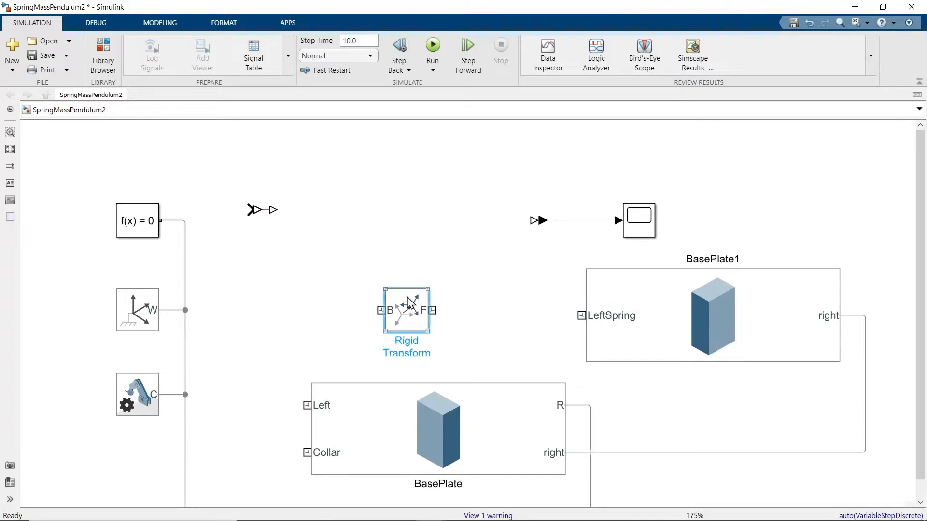
pyautogui.moveTo(413, 315); pyautogui.dragTo(313, 139)
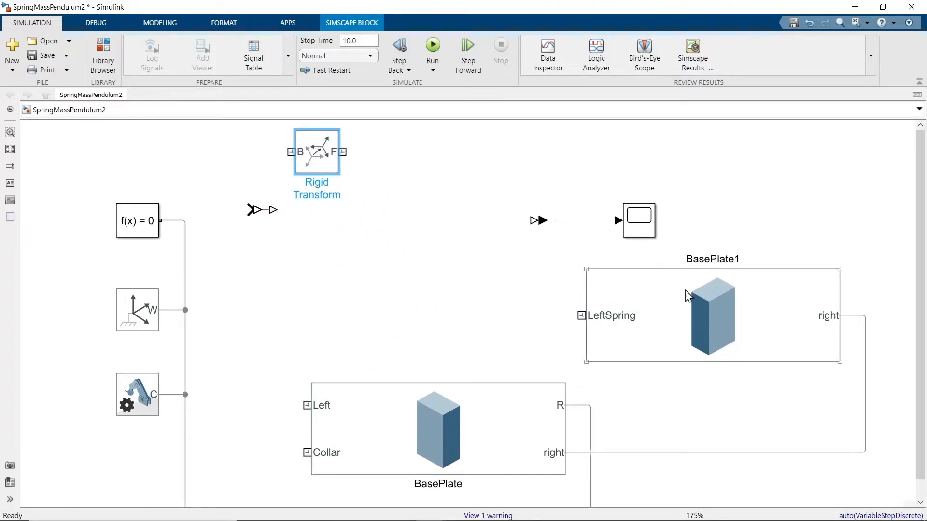
# Step: Rename the BasePlate1 block as RightSpringStop
pyautogui.click(733, 256)
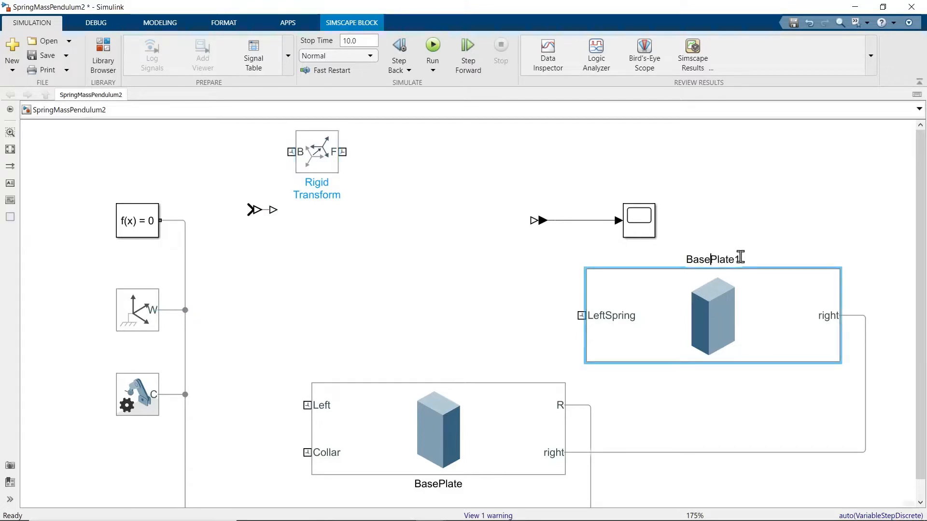
pyautogui.doubleClick(735, 256)
pyautogui.write('RightSp')
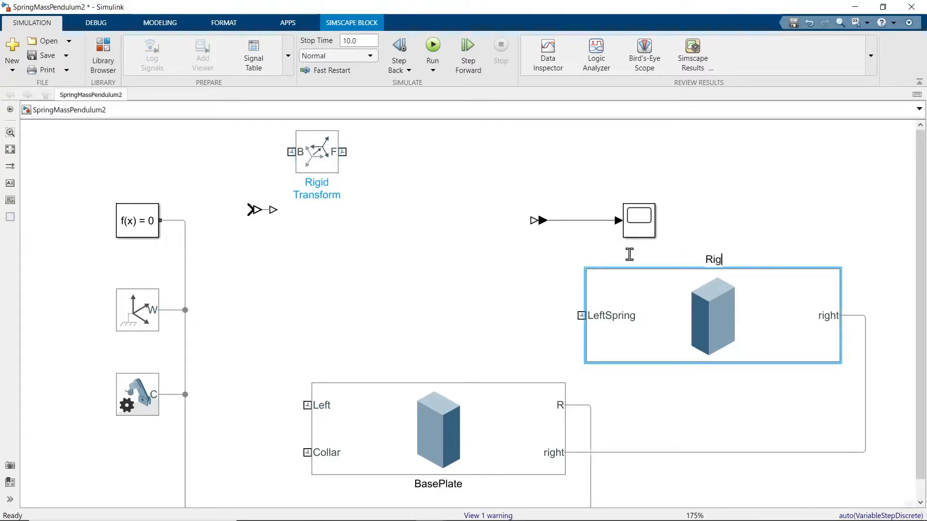
pyautogui.write('Stop')
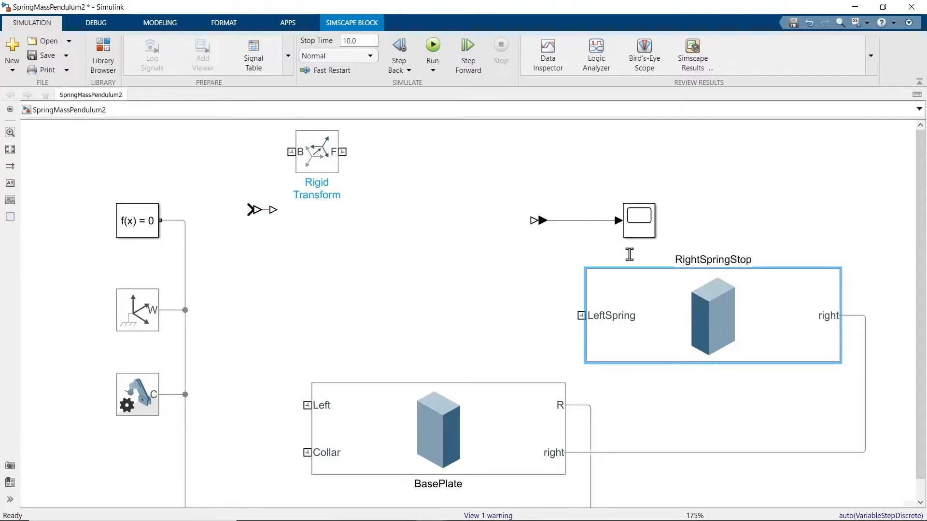
# Step: Duplicate the RightSpringStop block into the space above BasePlate and rename the copy as LeftSpringStop1
pyautogui.click(724, 309)
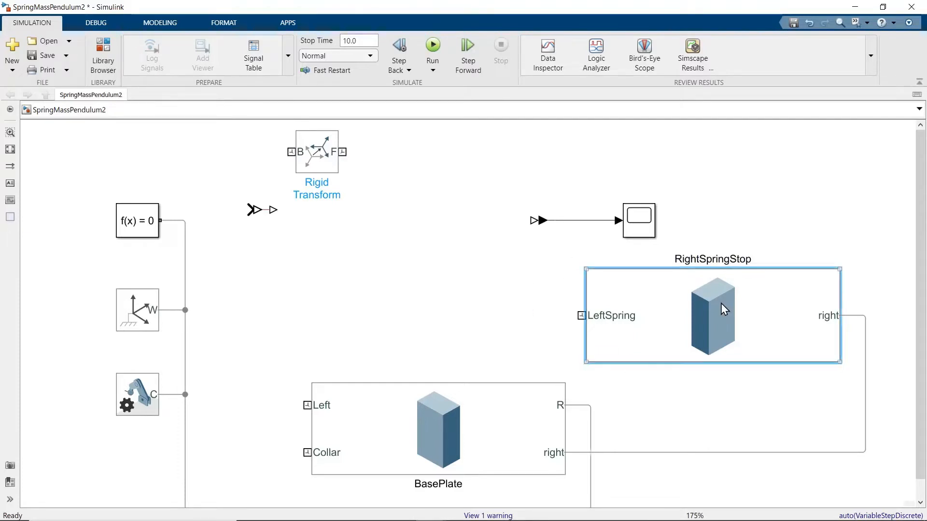
pyautogui.moveTo(724, 309); pyautogui.dragTo(317, 306)
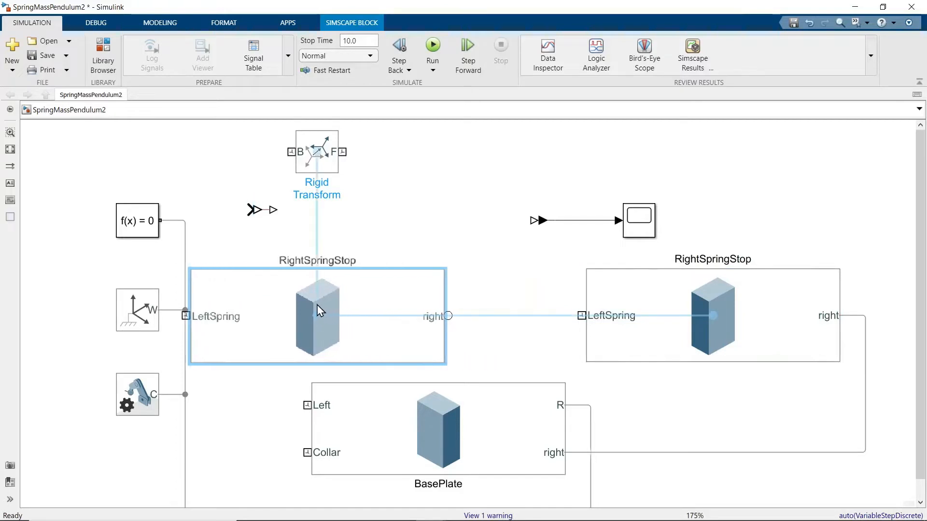
pyautogui.doubleClick(300, 259)
pyautogui.click(300, 259)
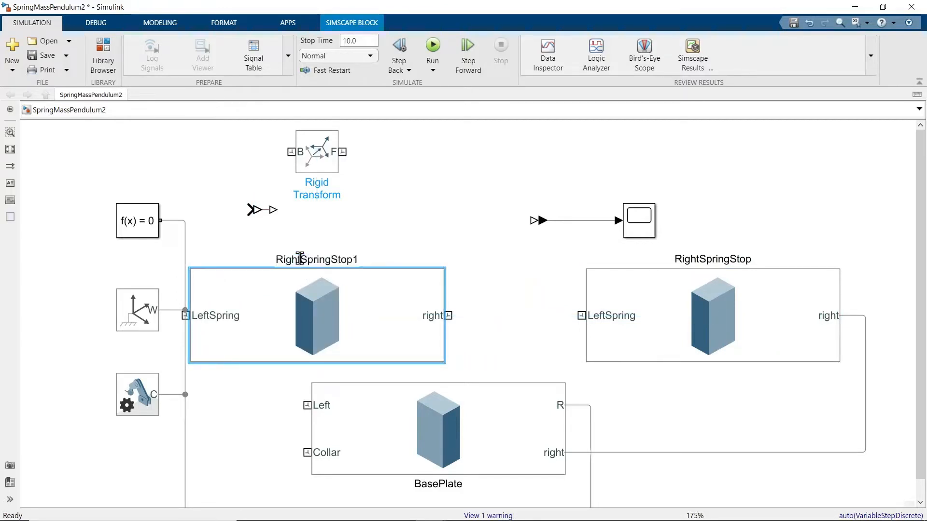
pyautogui.moveTo(302, 259); pyautogui.dragTo(280, 259)
pyautogui.write('Left')
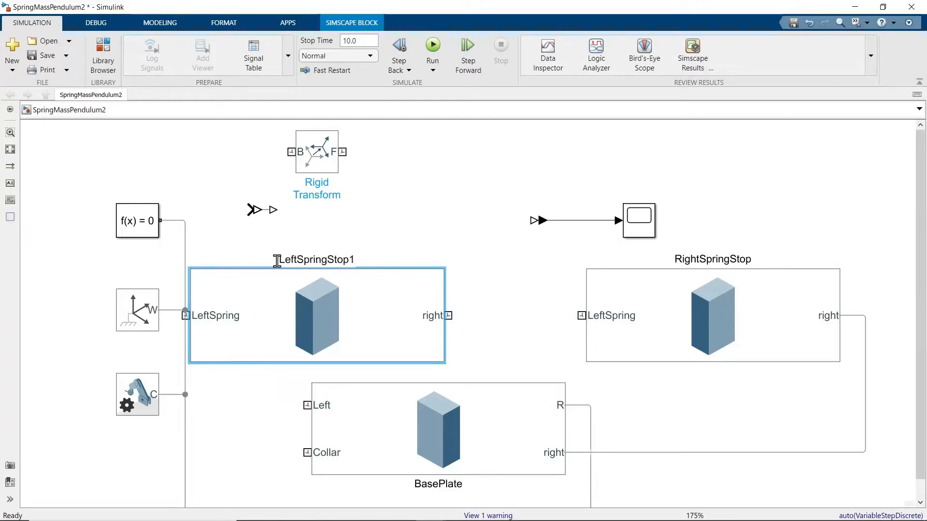
pyautogui.click(224, 250)
# Step: Open the LeftSpringStop1 solid's properties in an enlarged window and display its frames in a tilted top view
pyautogui.doubleClick(315, 308)
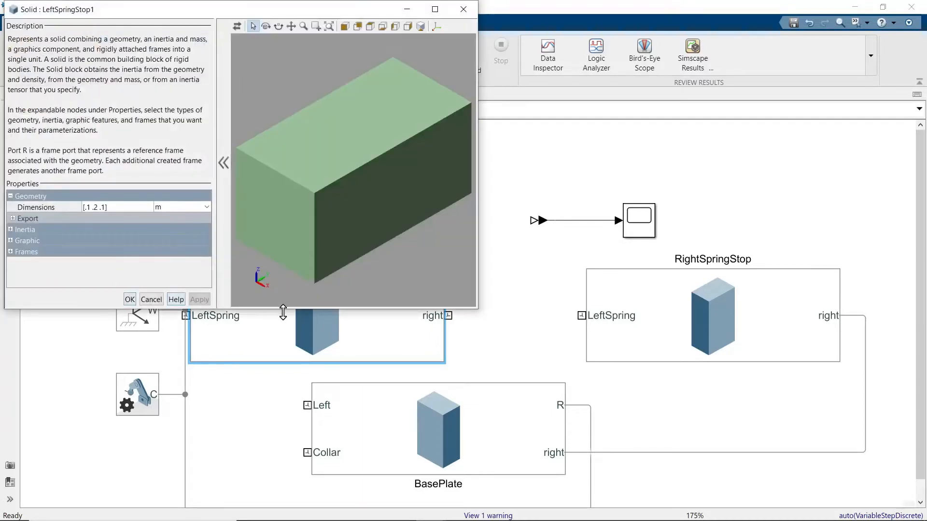
pyautogui.moveTo(283, 313); pyautogui.dragTo(283, 414)
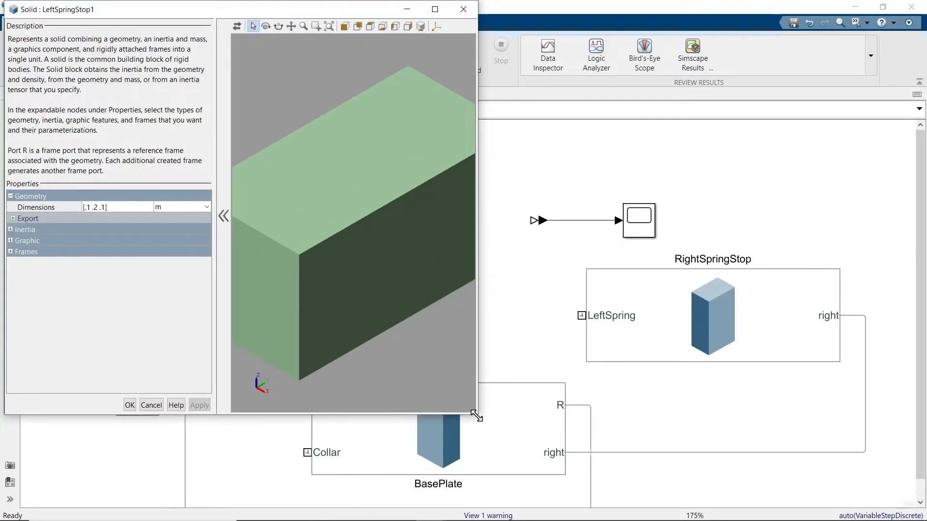
pyautogui.moveTo(475, 414); pyautogui.dragTo(772, 457)
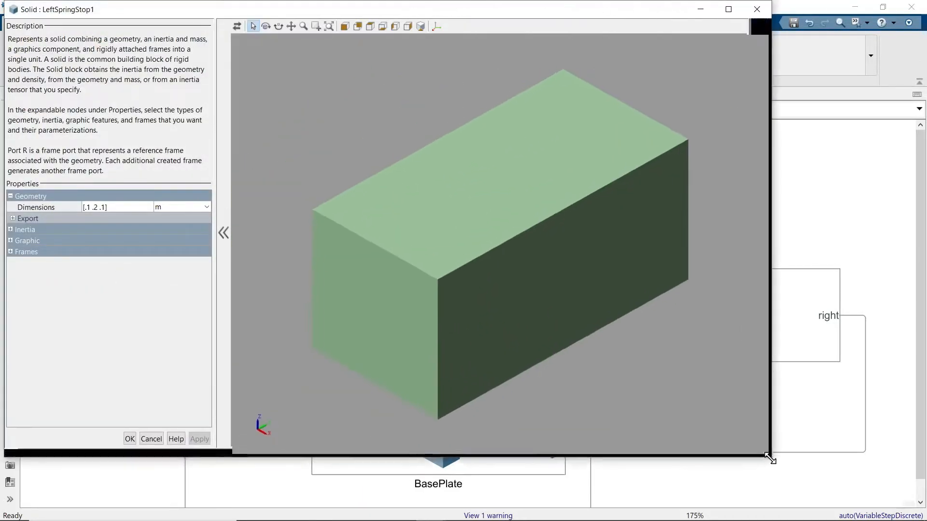
pyautogui.click(370, 26)
pyautogui.scroll(-3, 330, 268)
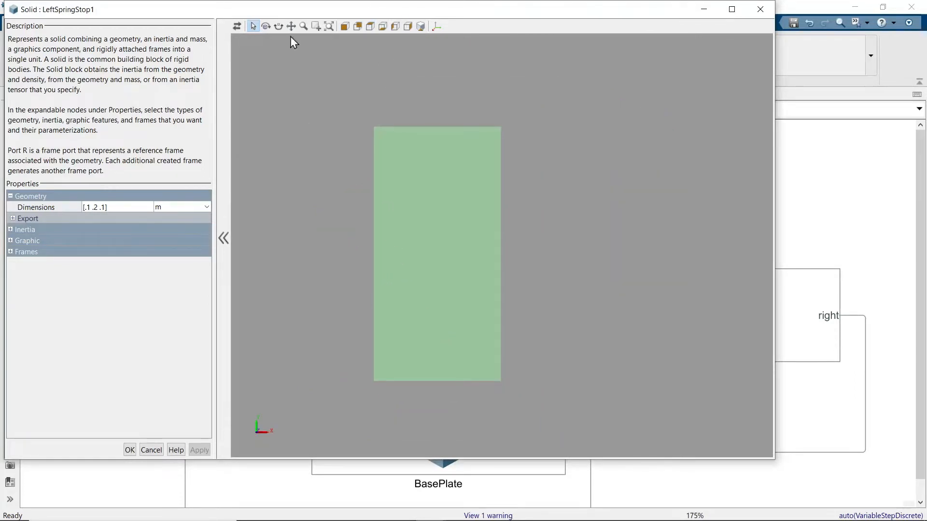
pyautogui.moveTo(397, 111); pyautogui.dragTo(308, 158)
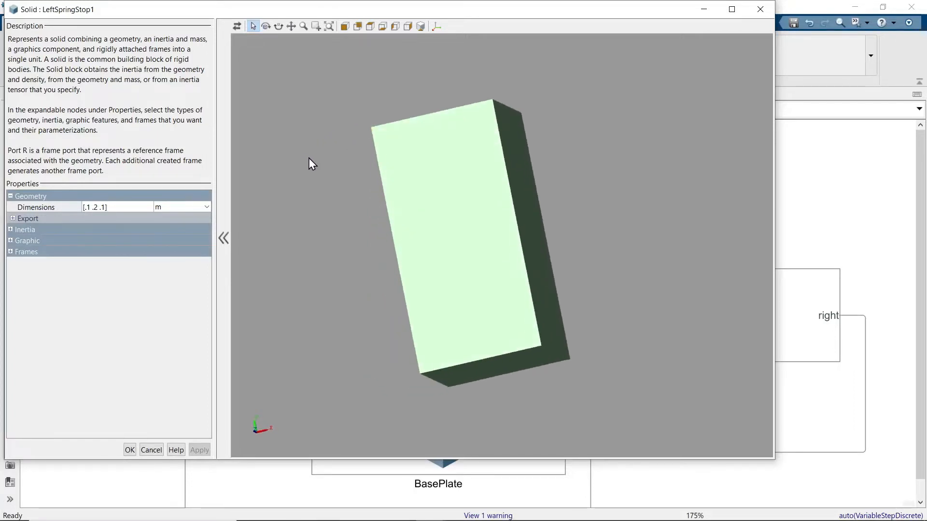
pyautogui.click(437, 25)
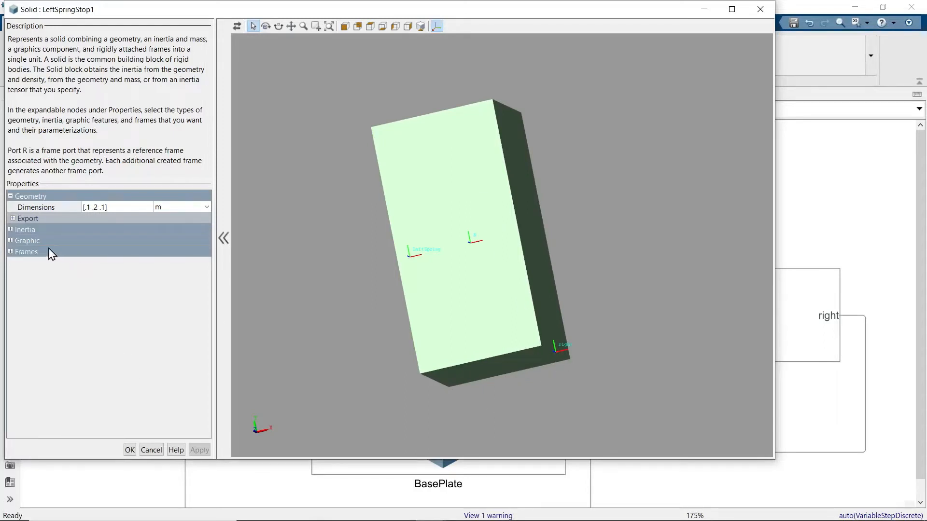
# Step: Rename Frame1 of LeftSpringStop1 as left and place its origin at the midpoint of the -x -y curve
pyautogui.click(10, 251)
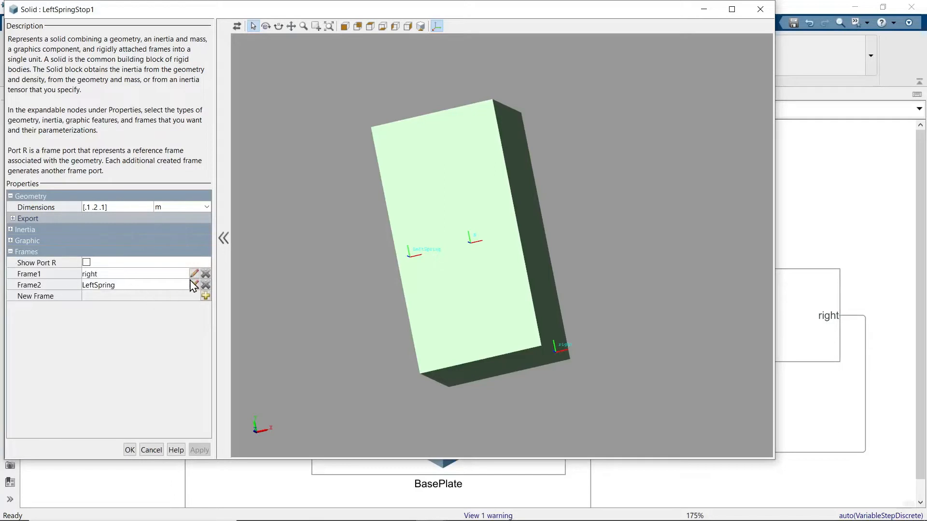
pyautogui.click(194, 273)
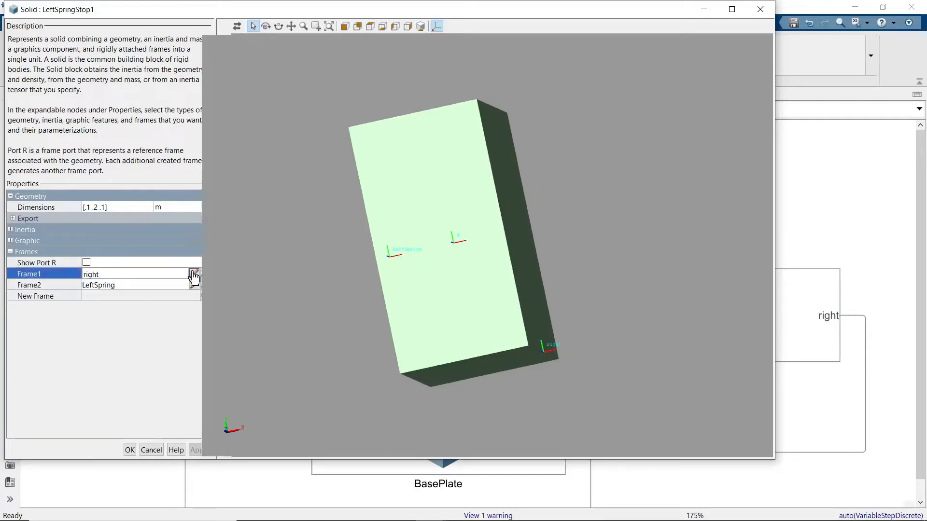
pyautogui.moveTo(78, 28); pyautogui.dragTo(5, 20)
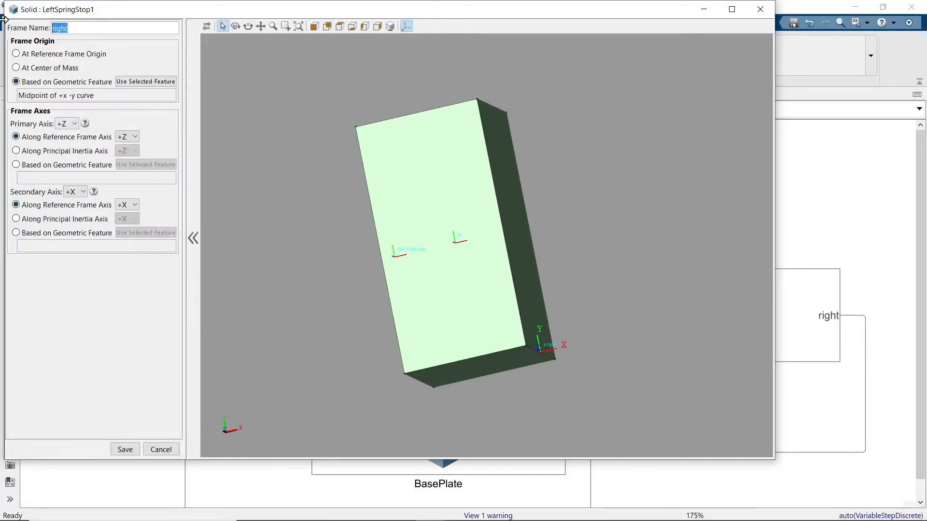
pyautogui.write('left')
pyautogui.click(149, 83)
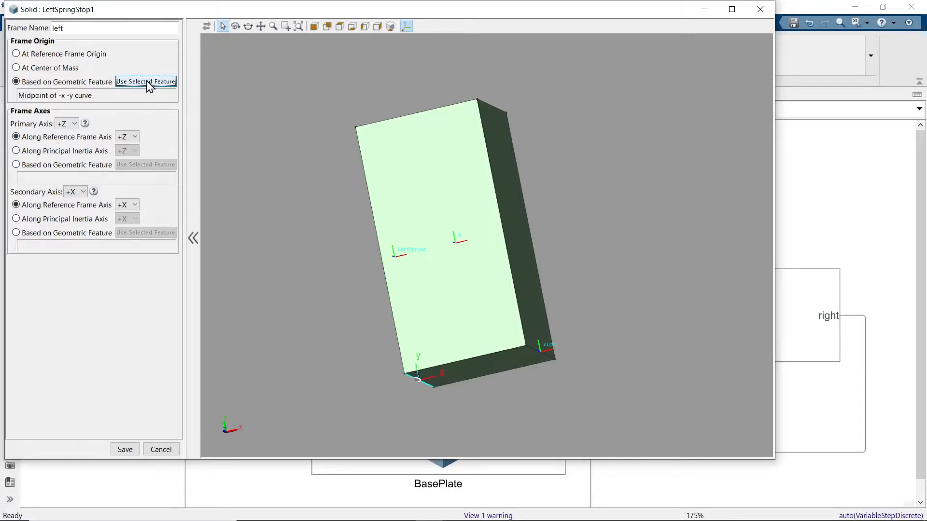
pyautogui.click(125, 450)
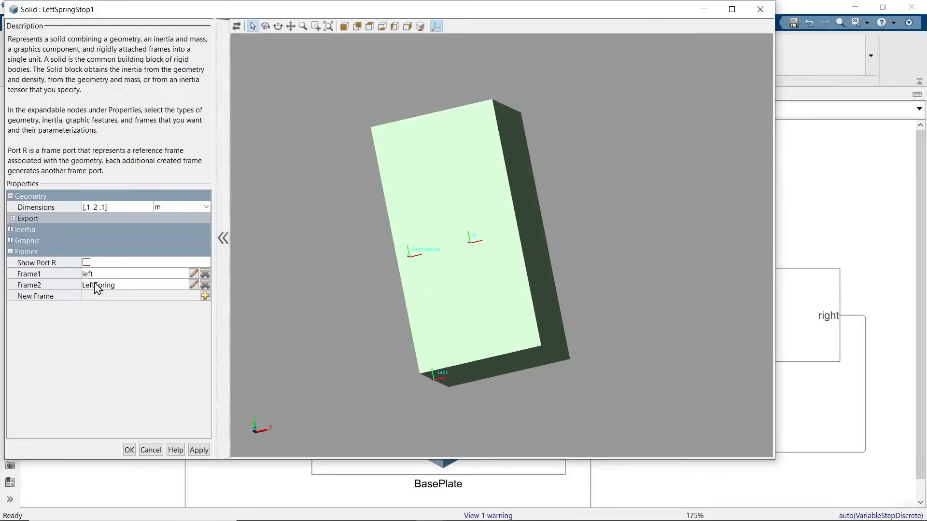
# Step: Place the LeftSpring frame's origin at the centroid of the +x surface and apply the solid's changes
pyautogui.click(194, 285)
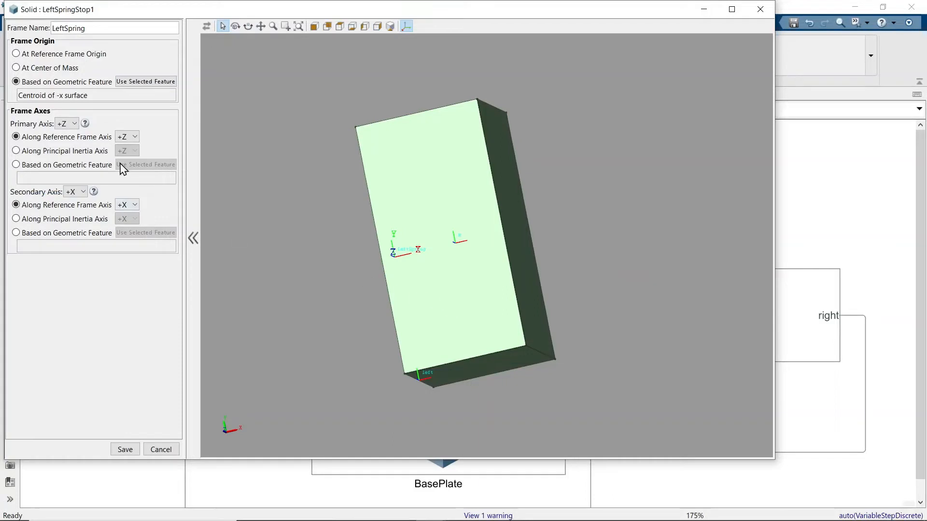
pyautogui.click(140, 81)
pyautogui.click(508, 191)
pyautogui.click(146, 82)
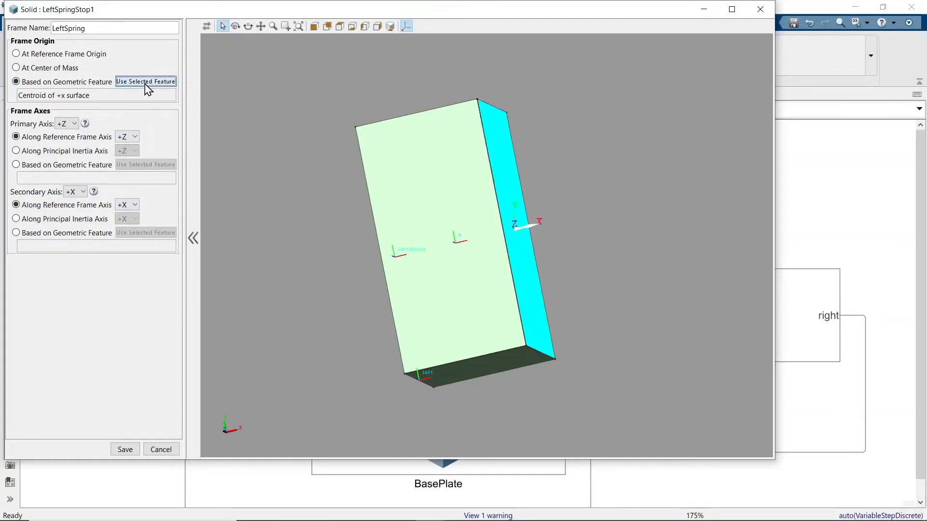
pyautogui.click(127, 450)
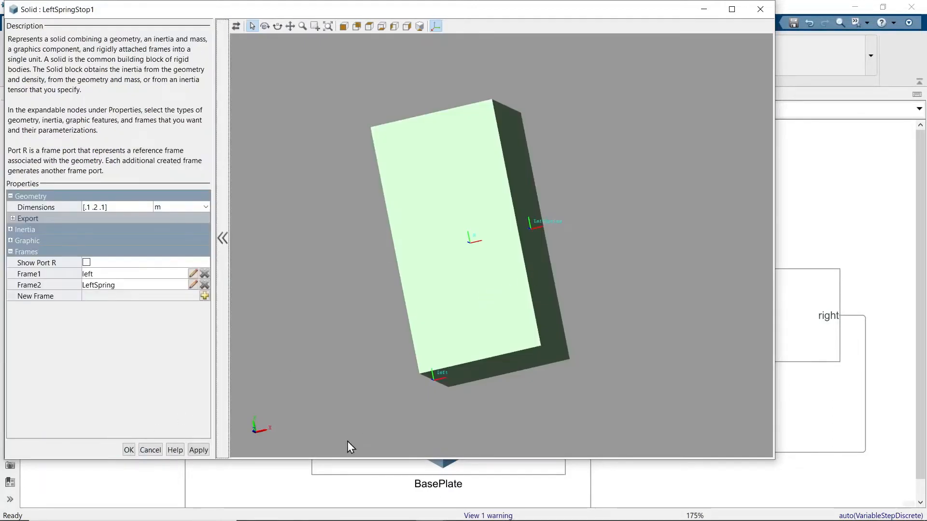
pyautogui.click(195, 451)
pyautogui.click(128, 450)
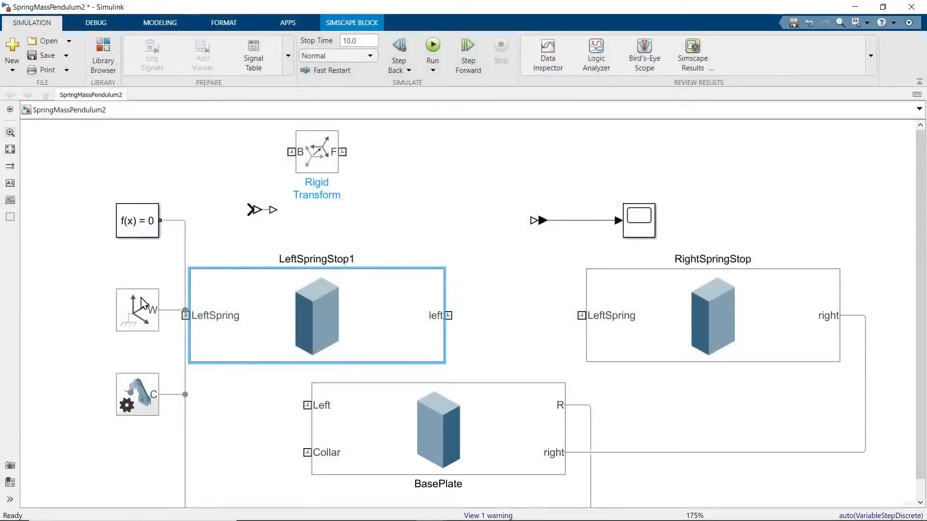
# Step: Shrink the LeftSpringStop1 block to a roughly square shape that clears the world connection line
pyautogui.click(147, 326)
pyautogui.scroll(-4, 199, 375)
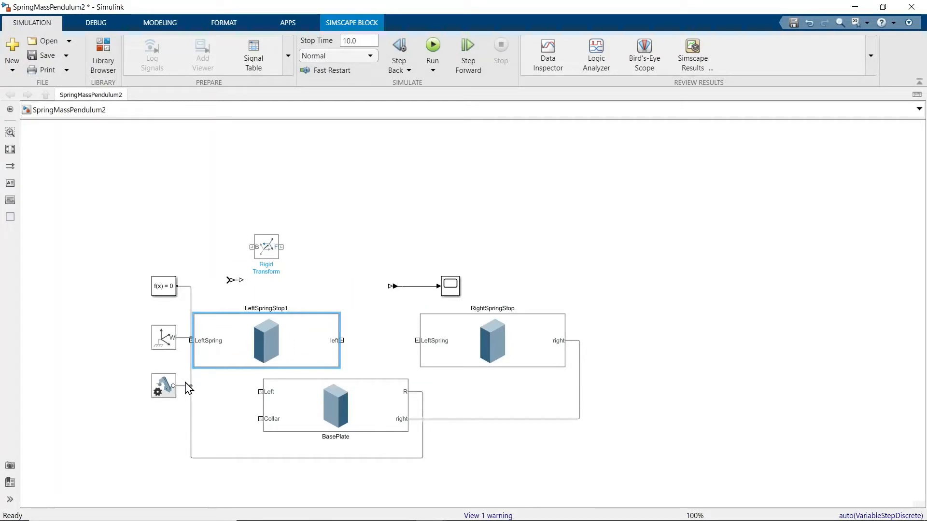
pyautogui.moveTo(188, 372); pyautogui.dragTo(186, 334)
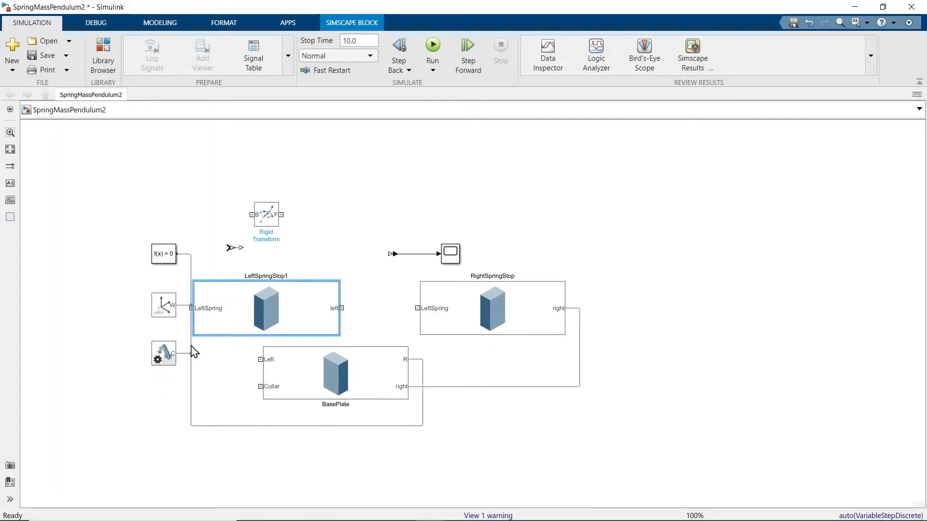
pyautogui.click(191, 398)
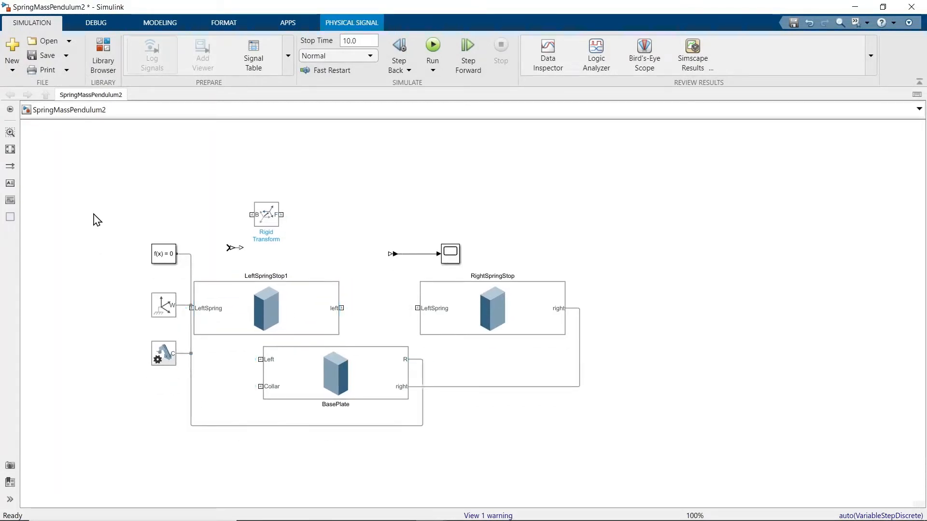
pyautogui.click(228, 281)
pyautogui.moveTo(232, 288); pyautogui.dragTo(248, 275)
pyautogui.moveTo(356, 322); pyautogui.dragTo(279, 339)
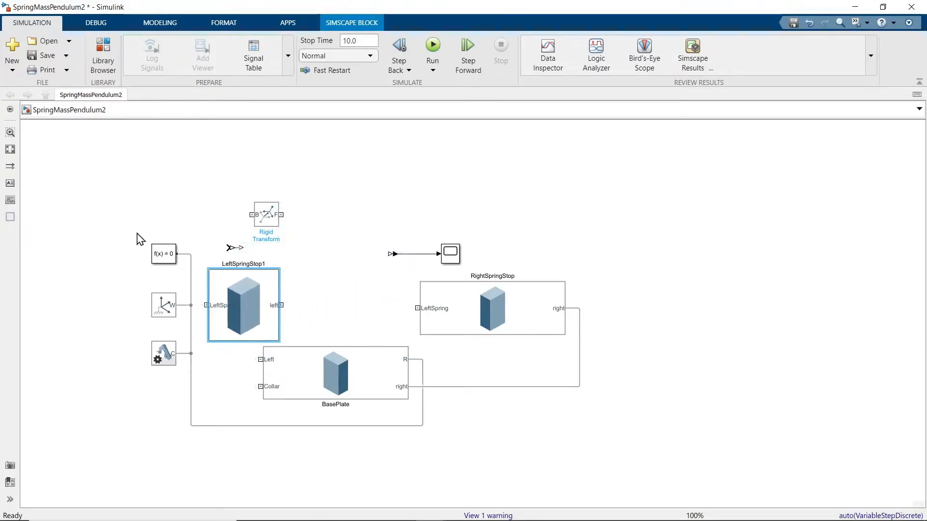
# Step: Move the Solver Configuration, World Frame and Mechanism Configuration blocks together further left, away from LeftSpringStop1
pyautogui.moveTo(202, 369); pyautogui.dragTo(110, 229)
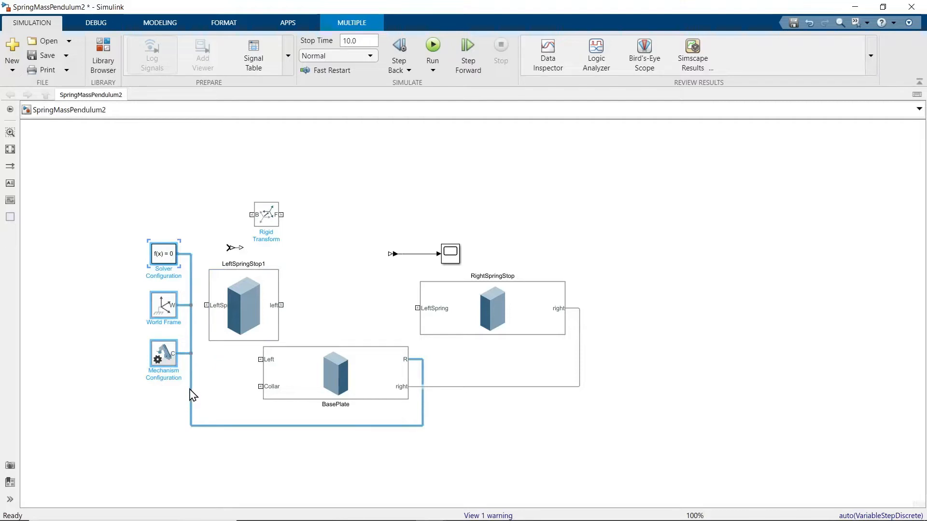
pyautogui.moveTo(195, 349); pyautogui.dragTo(191, 347)
pyautogui.click(84, 205)
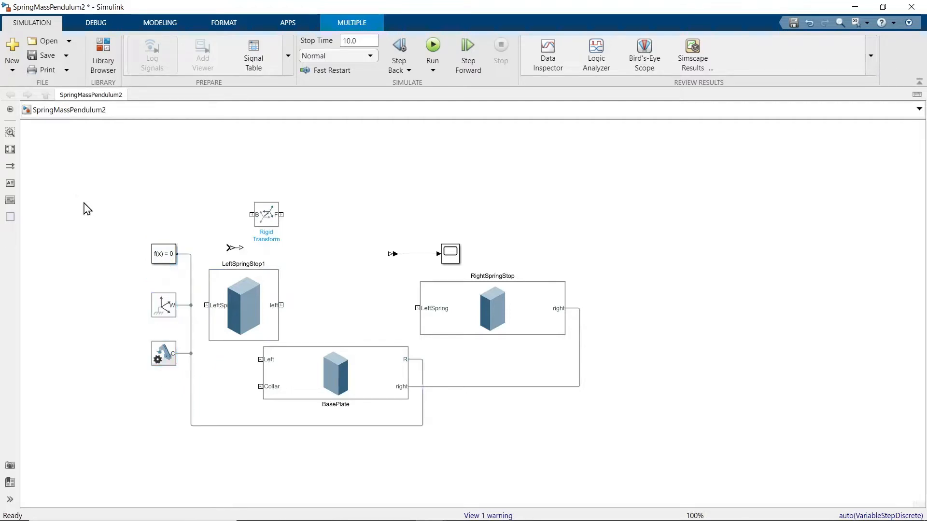
pyautogui.moveTo(112, 219); pyautogui.dragTo(199, 384)
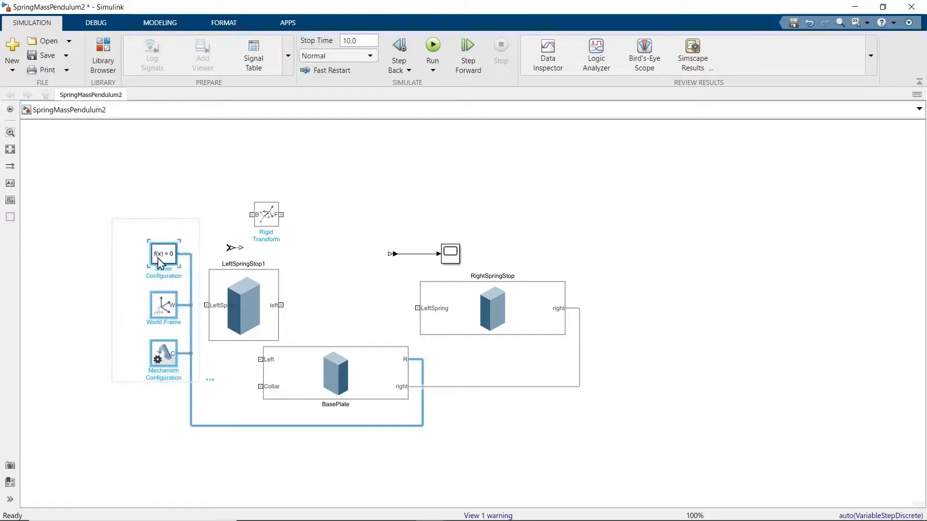
pyautogui.moveTo(154, 225); pyautogui.dragTo(92, 230)
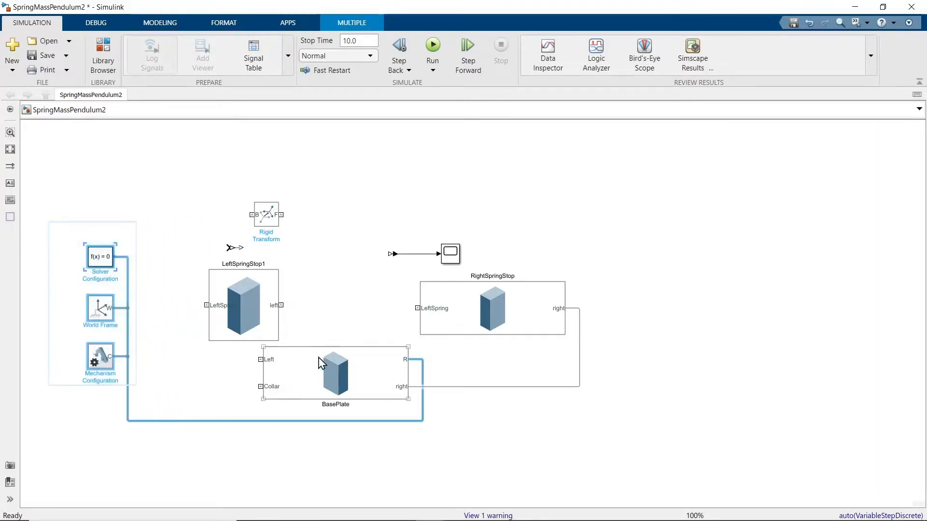
# Step: Move the LeftSpringStop1 block left towards the World Frame block and rotate it 180 degrees
pyautogui.click(239, 307)
pyautogui.moveTo(245, 306); pyautogui.dragTo(208, 314)
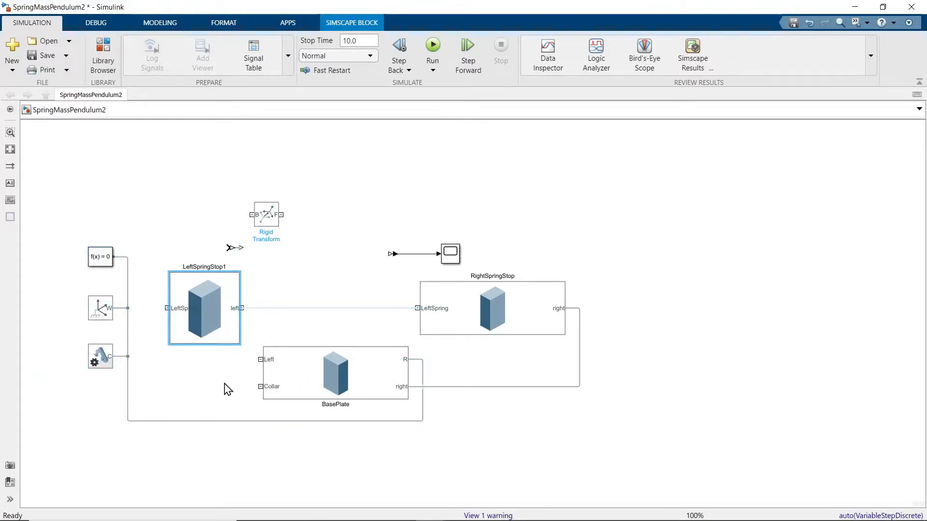
pyautogui.click(222, 333)
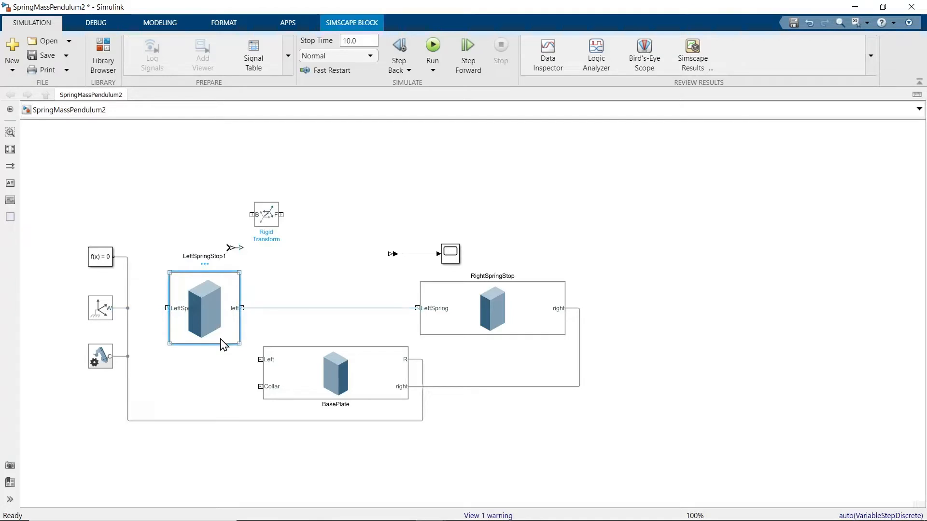
pyautogui.hotkey('ctrl', 'r')
pyautogui.hotkey('ctrl', 'r')
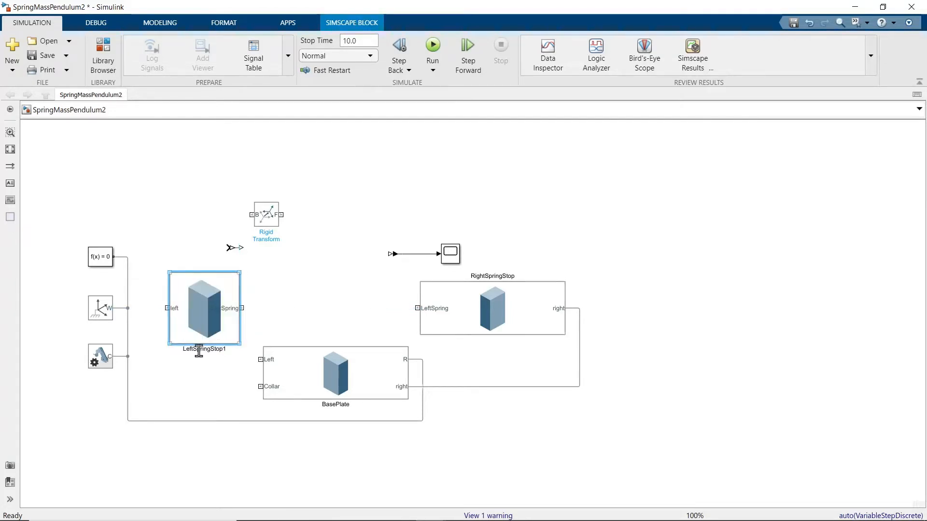
# Step: Rename the LeftSpringStop1 block as LeftSpringStop
pyautogui.click(219, 350)
pyautogui.moveTo(222, 350); pyautogui.dragTo(227, 351)
pyautogui.press('BackSpace')
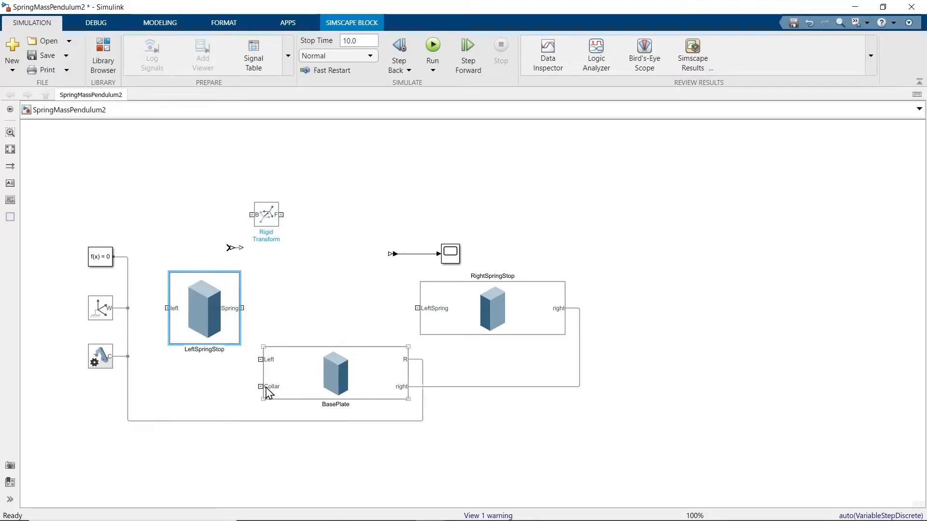
pyautogui.click(516, 360)
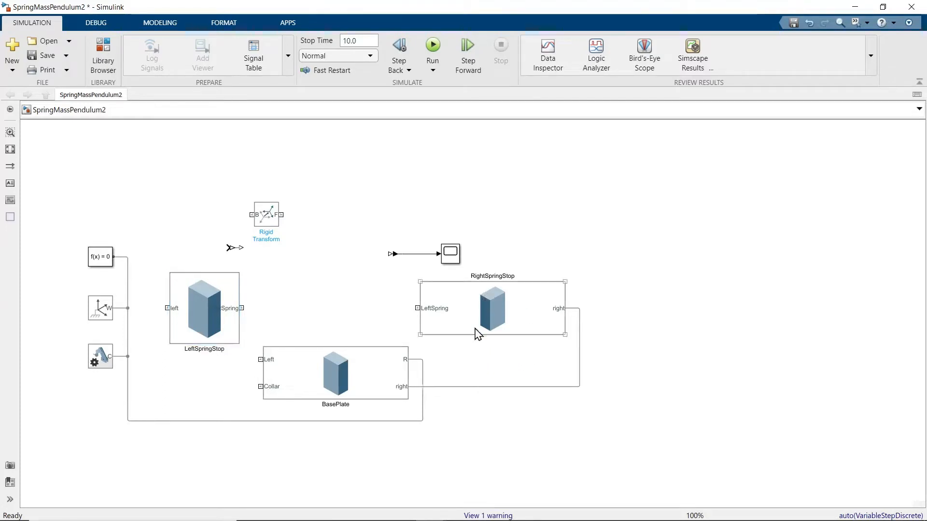
# Step: Rename Frame2 of the RightSpringStop solid as RightSpring and apply the change
pyautogui.doubleClick(490, 311)
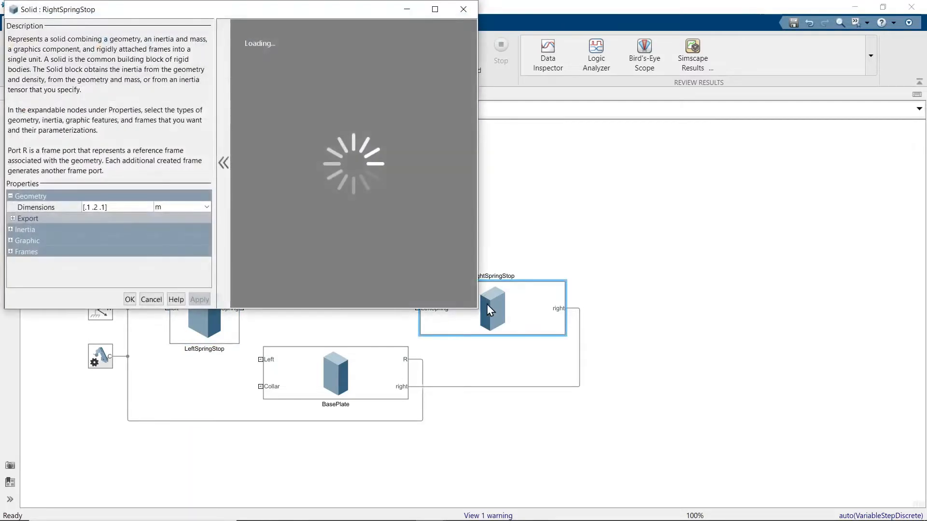
pyautogui.click(10, 252)
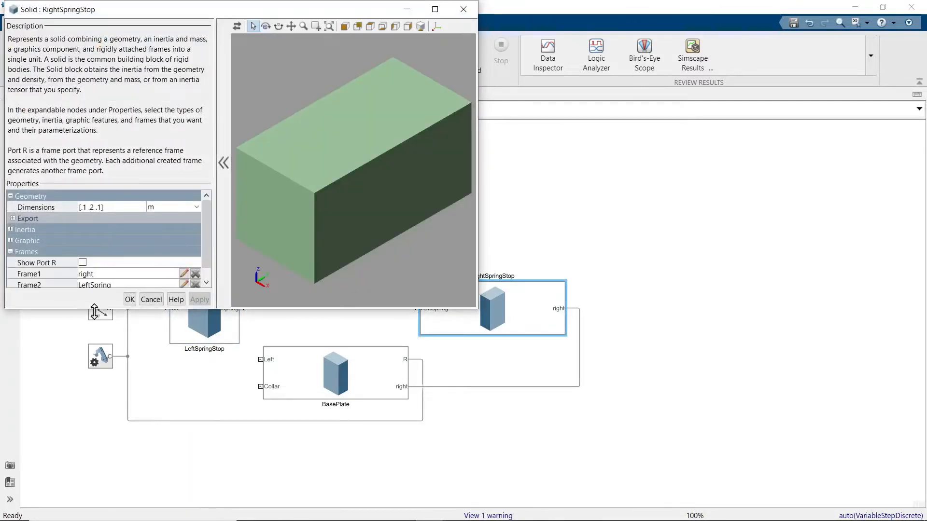
pyautogui.moveTo(115, 310); pyautogui.dragTo(116, 381)
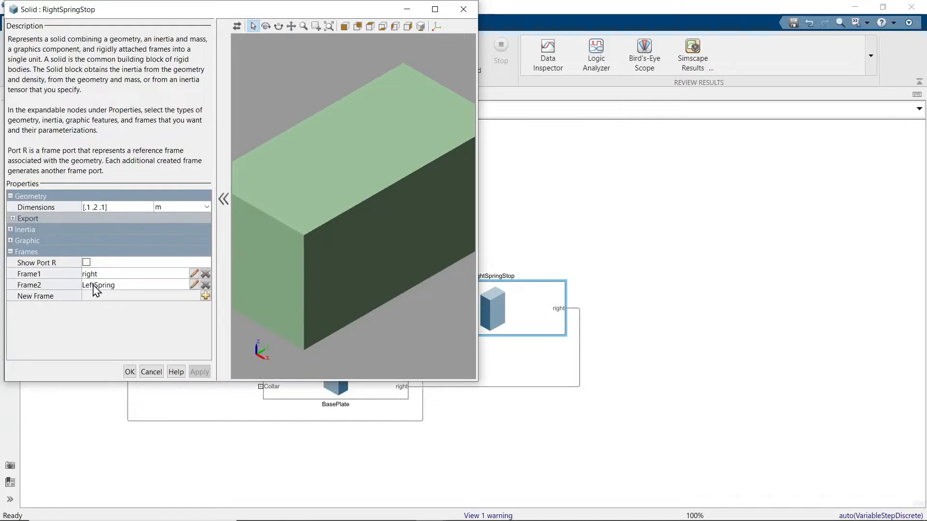
pyautogui.click(96, 290)
pyautogui.moveTo(96, 290); pyautogui.dragTo(60, 291)
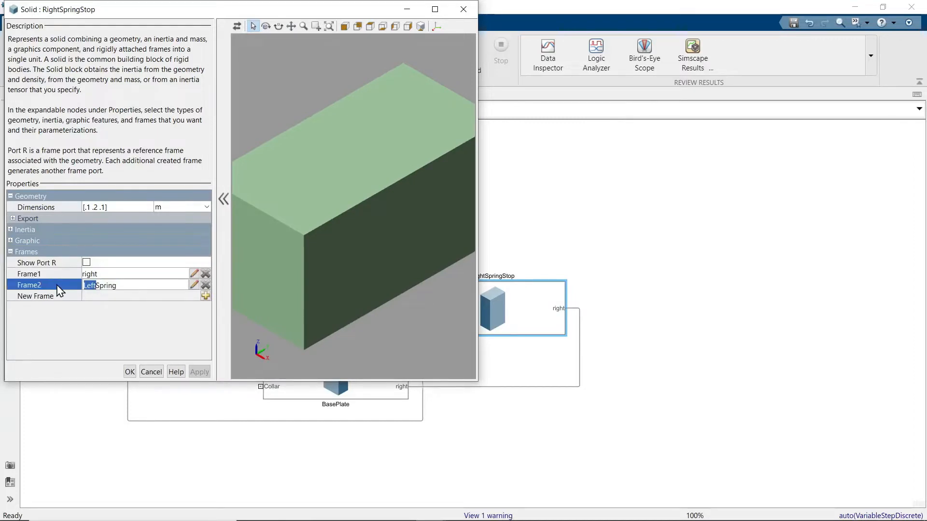
pyautogui.write('Righ')
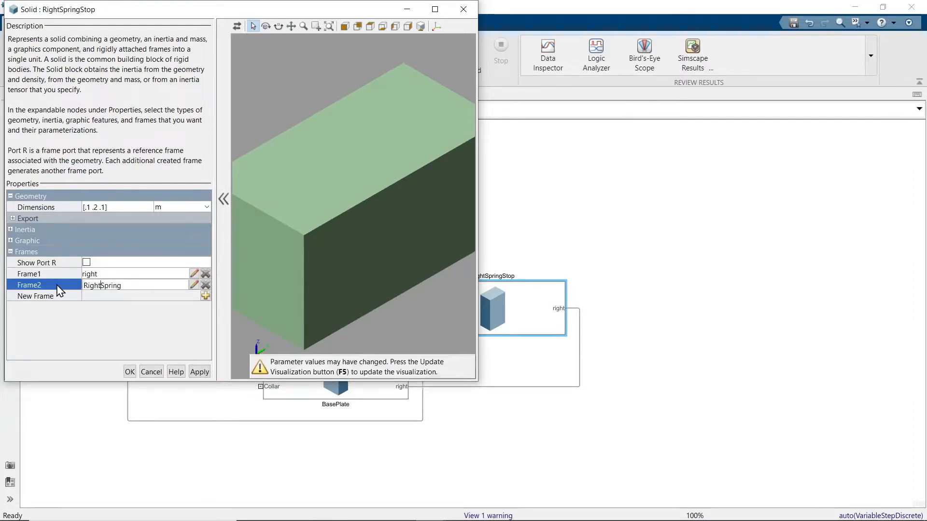
pyautogui.click(201, 372)
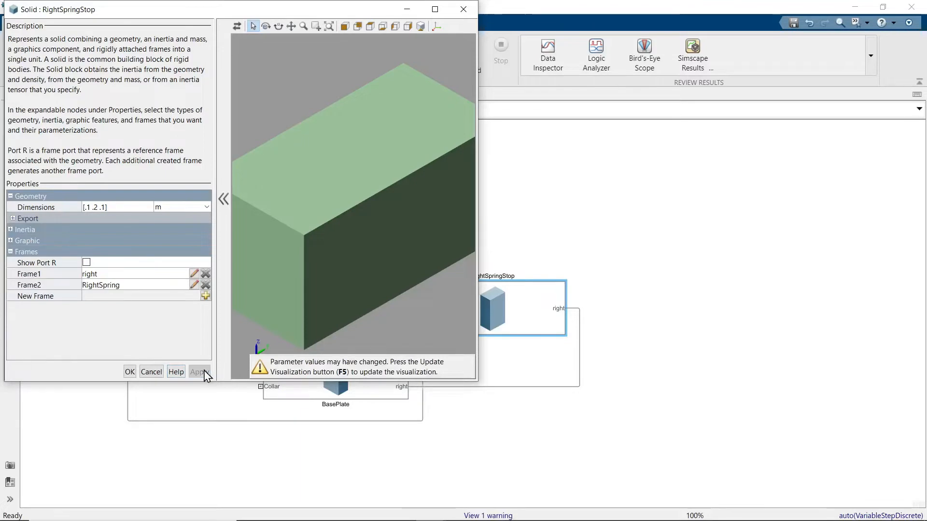
pyautogui.click(138, 372)
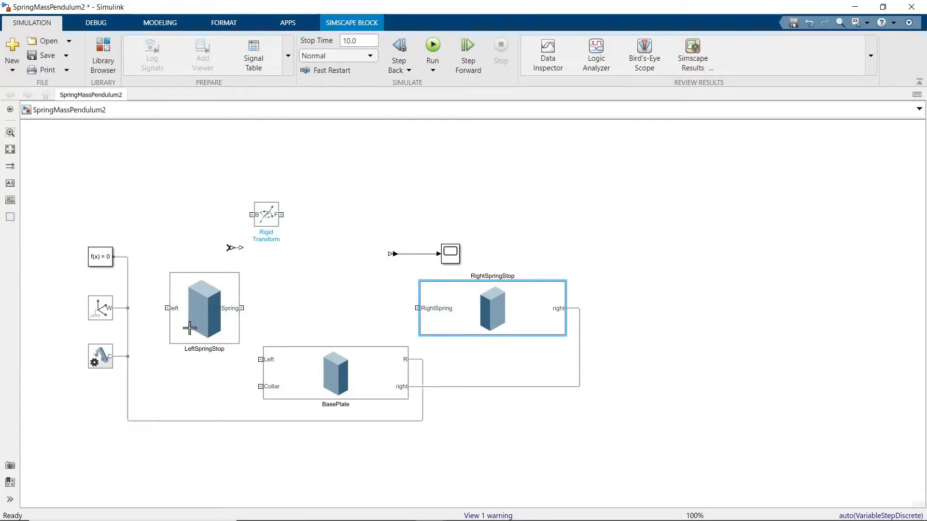
# Step: Connect the left port of LeftSpringStop to the Left port of BasePlate and run the simulation
pyautogui.click(169, 307)
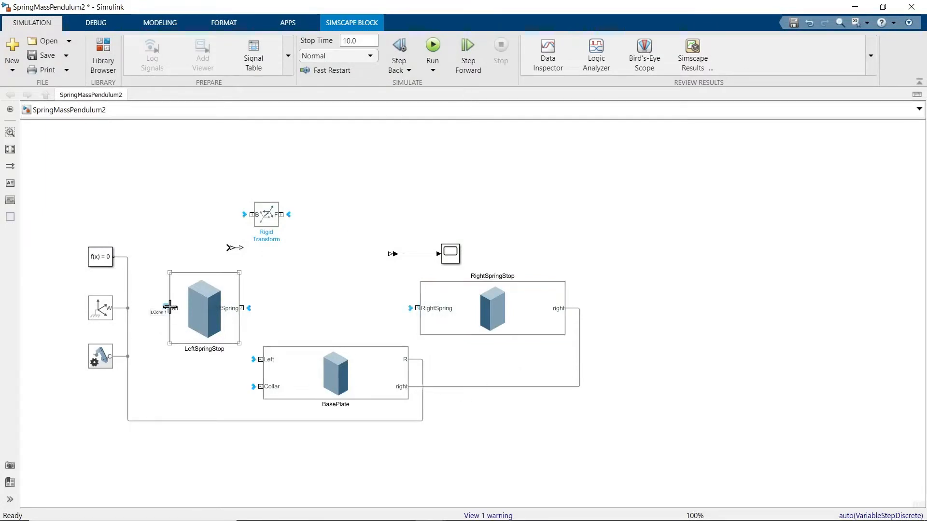
pyautogui.moveTo(170, 307)
pyautogui.mouseDown()
pyautogui.moveTo(145, 331)
pyautogui.moveTo(230, 369)
pyautogui.moveTo(262, 359)
pyautogui.mouseUp()
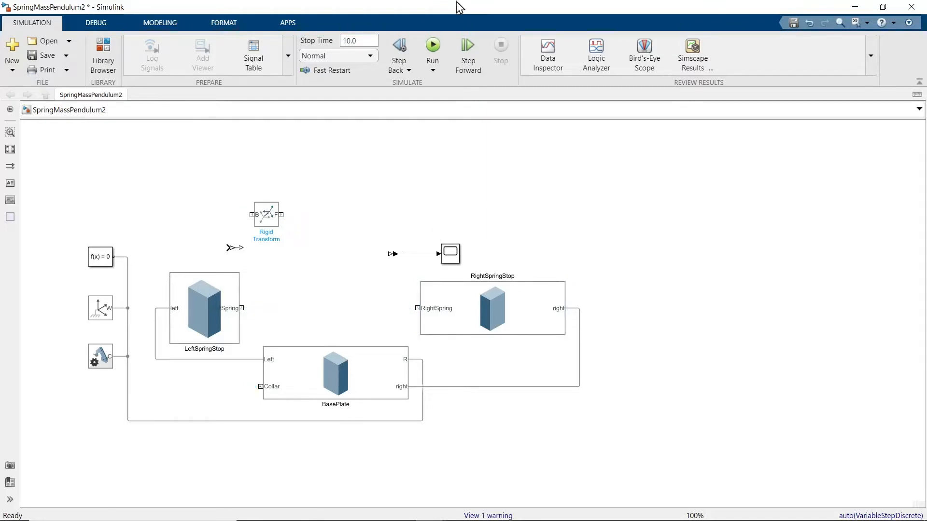
pyautogui.click(433, 45)
# Step: Switch to MATLAB's Mechanics Explorer and examine the whole assembly from the top in an enlarged viewing area
pyautogui.hotkey('alt', 'Tab')
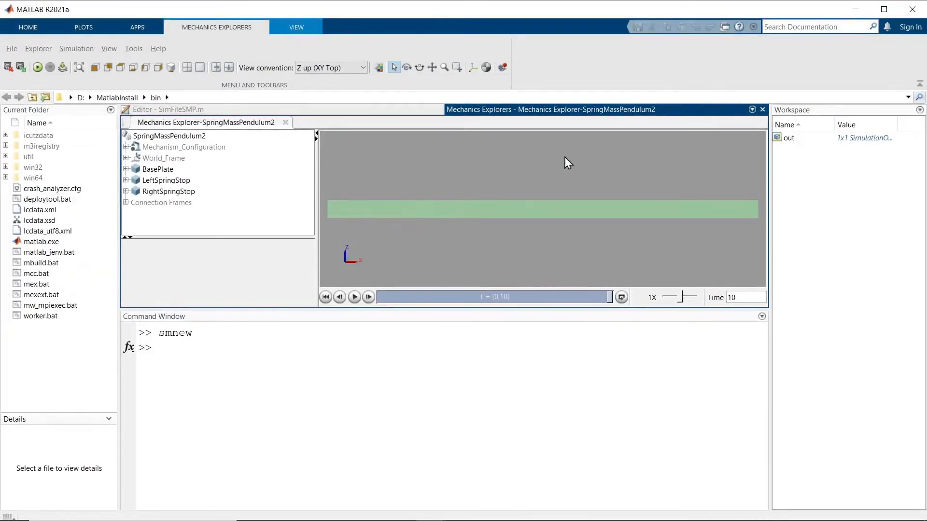
pyautogui.click(120, 67)
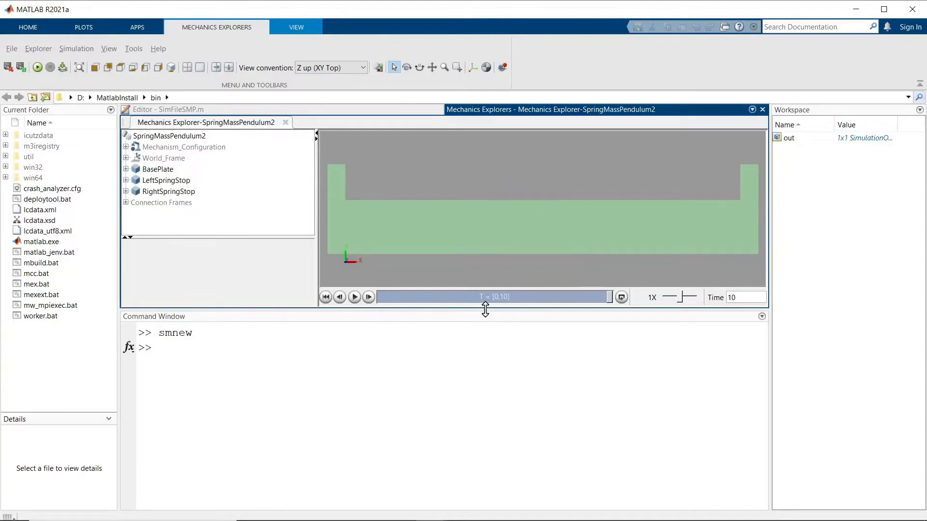
pyautogui.moveTo(485, 309); pyautogui.dragTo(488, 413)
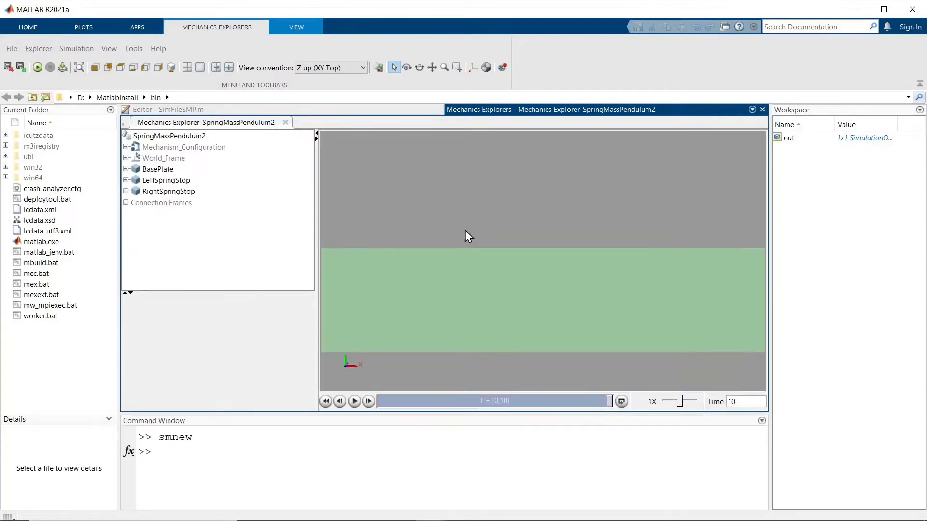
pyautogui.scroll(-3, 467, 238)
pyautogui.scroll(-2, 477, 250)
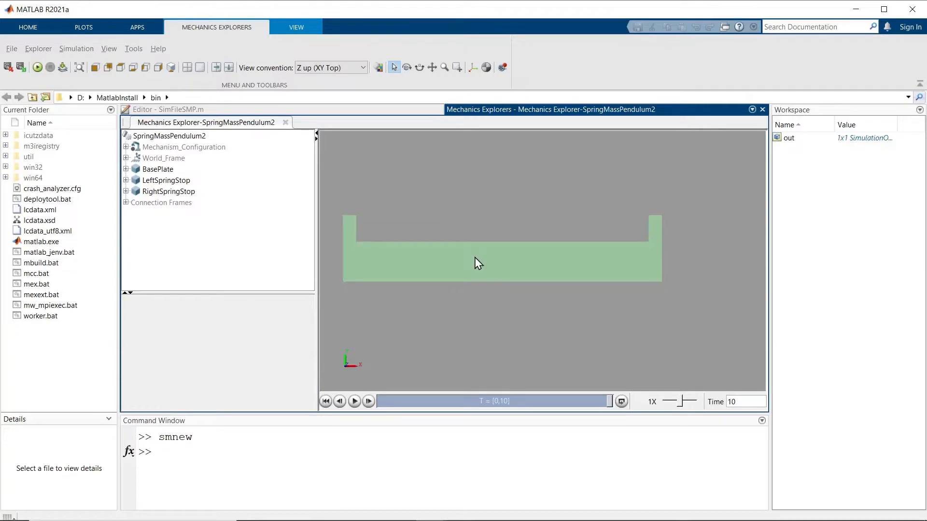
# Step: Return to the Simulink model, duplicate the BasePlate block above the others, and set the copy's dimensions to [.1 .1 .1] m
pyautogui.click(856, 9)
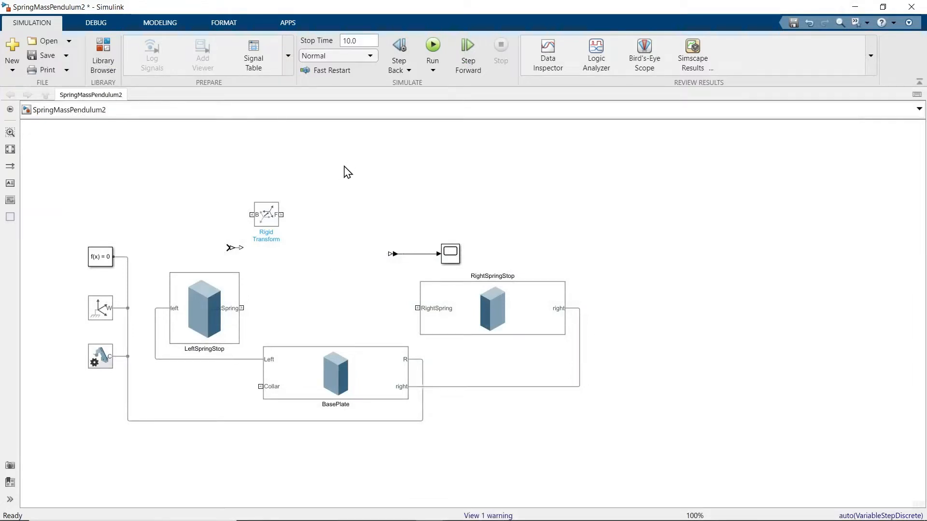
pyautogui.moveTo(337, 362); pyautogui.dragTo(344, 141)
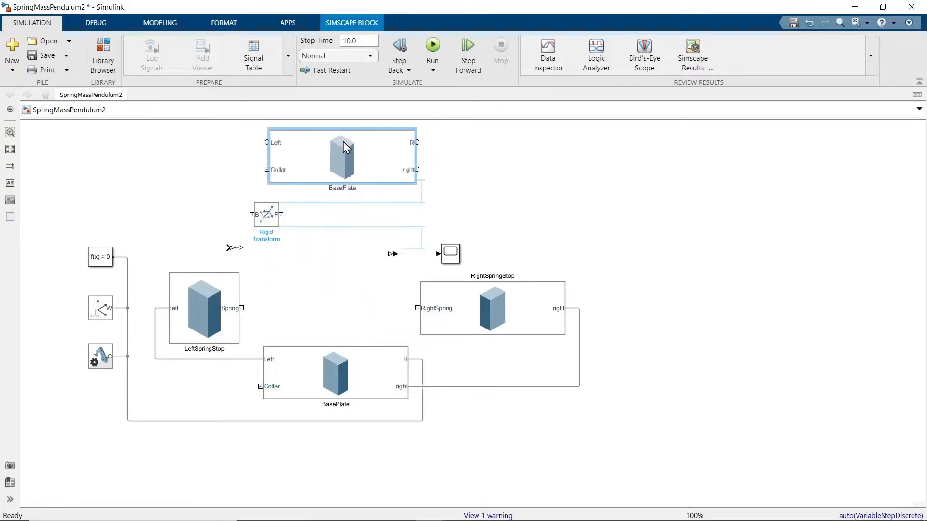
pyautogui.doubleClick(347, 173)
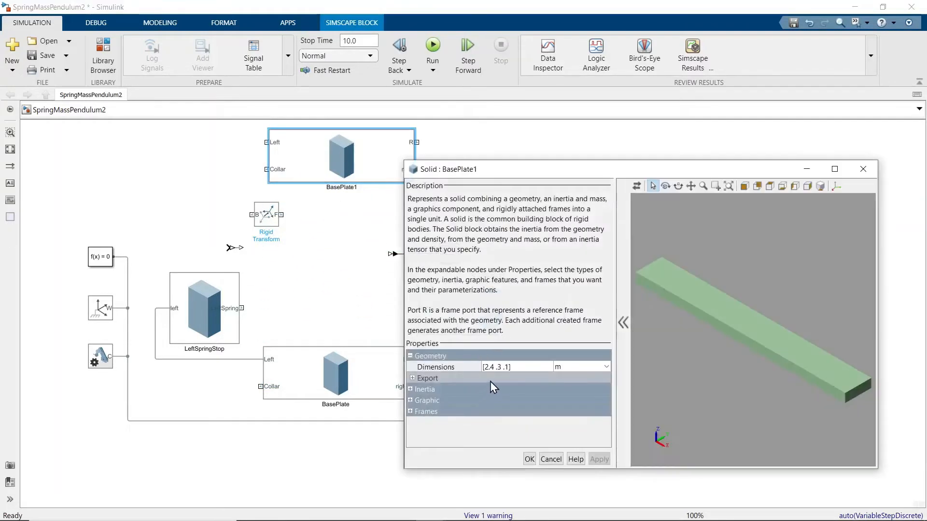
pyautogui.click(506, 369)
pyautogui.moveTo(509, 367); pyautogui.dragTo(483, 366)
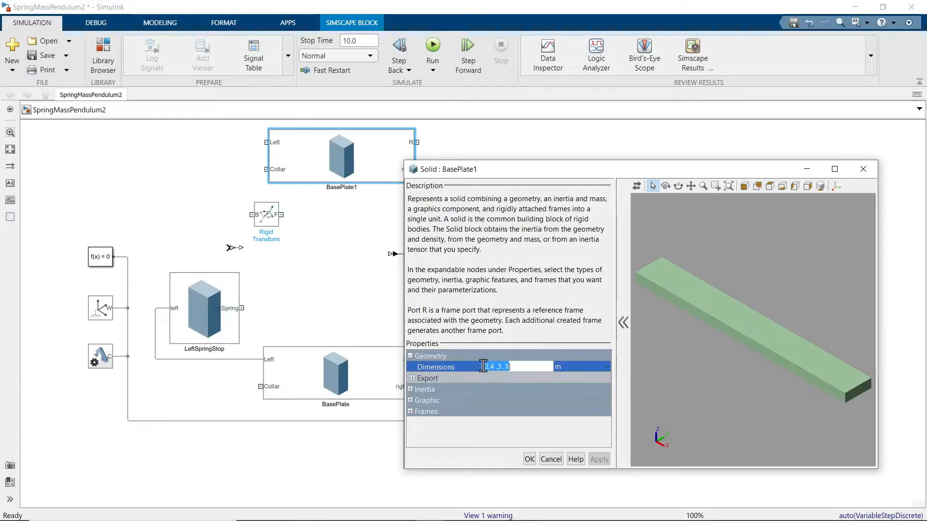
pyautogui.press('BackSpace')
pyautogui.click(600, 459)
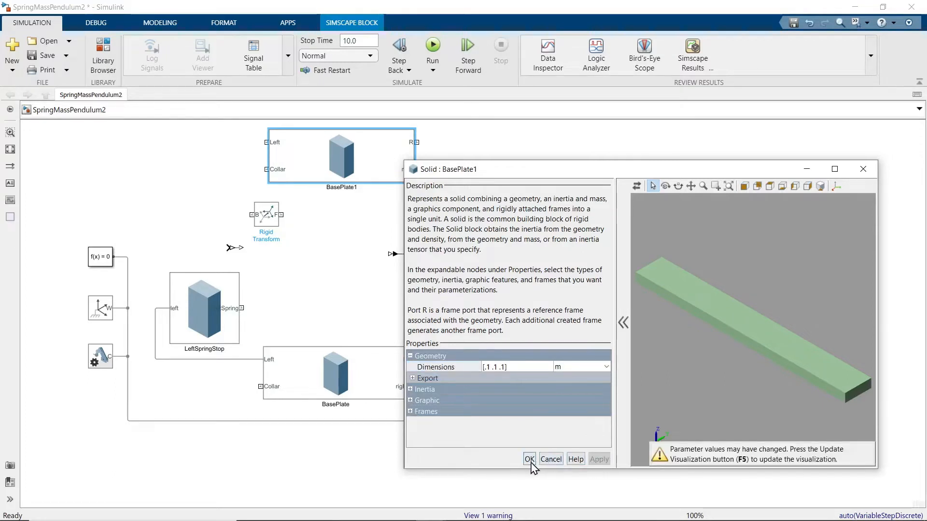
pyautogui.click(530, 459)
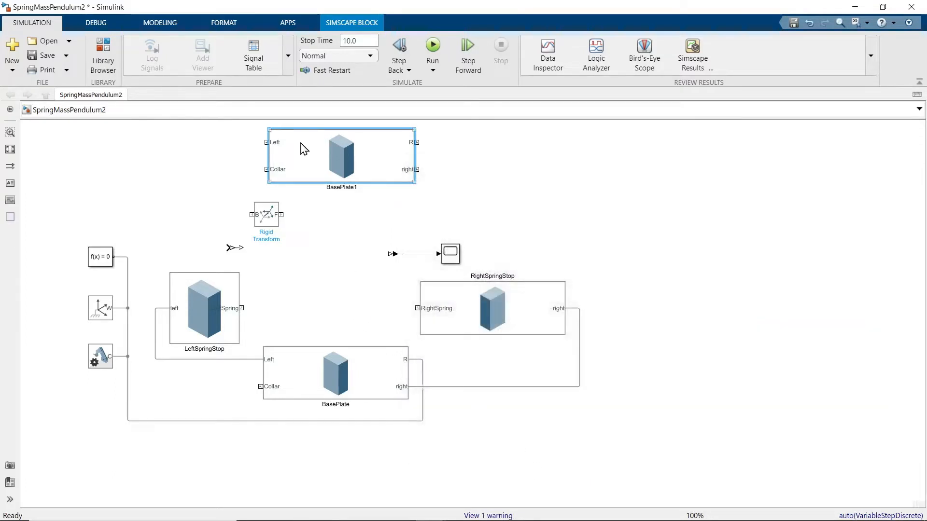
# Step: Rename the duplicated BasePlate1 block as Collar
pyautogui.doubleClick(344, 188)
pyautogui.write('Collar')
pyautogui.click(344, 158)
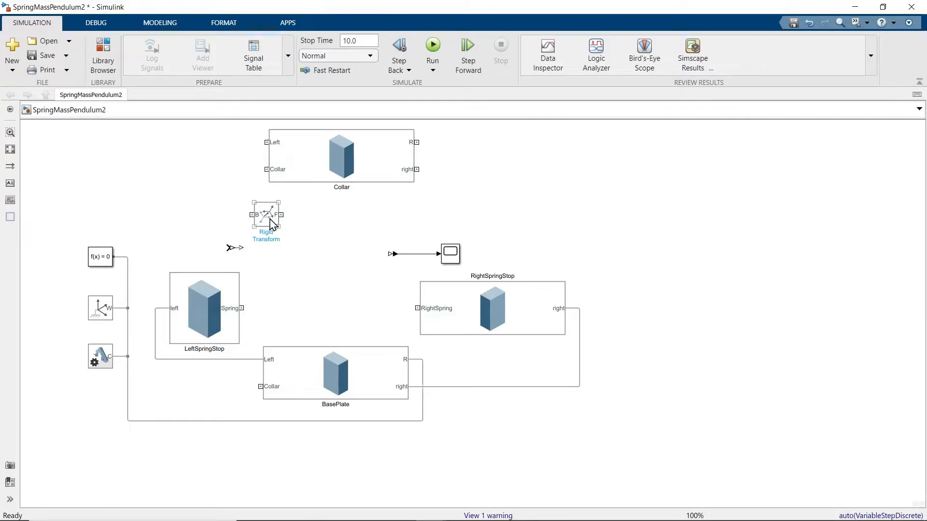
# Step: Move the Rigid Transform block beside Collar and delete both unused signal converters together with the Scope
pyautogui.moveTo(271, 218); pyautogui.dragTo(145, 174)
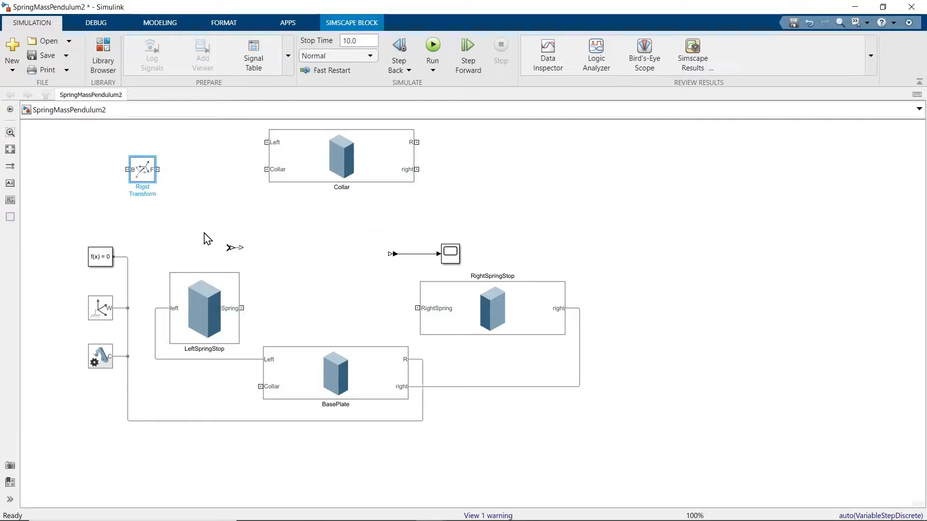
pyautogui.moveTo(204, 233); pyautogui.dragTo(269, 266)
pyautogui.moveTo(356, 225); pyautogui.dragTo(466, 271)
pyautogui.moveTo(424, 231); pyautogui.dragTo(661, 184)
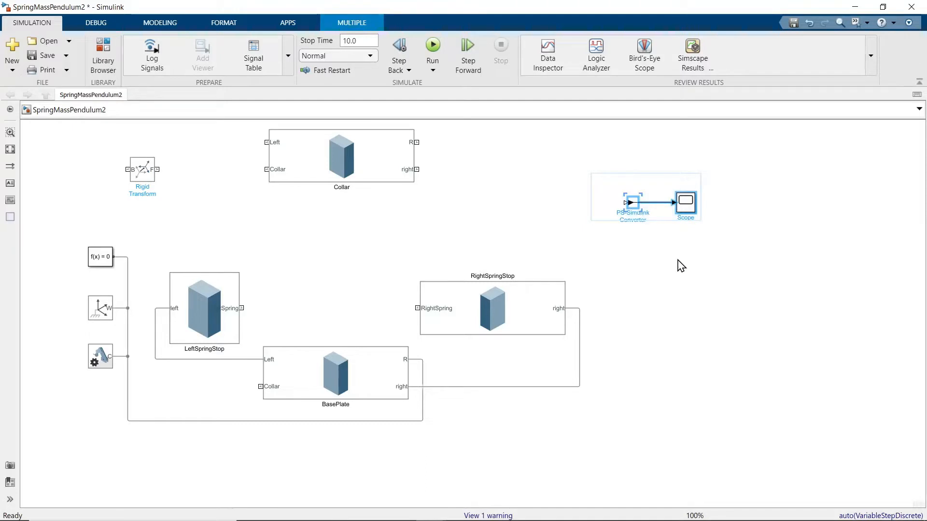
pyautogui.press('Delete')
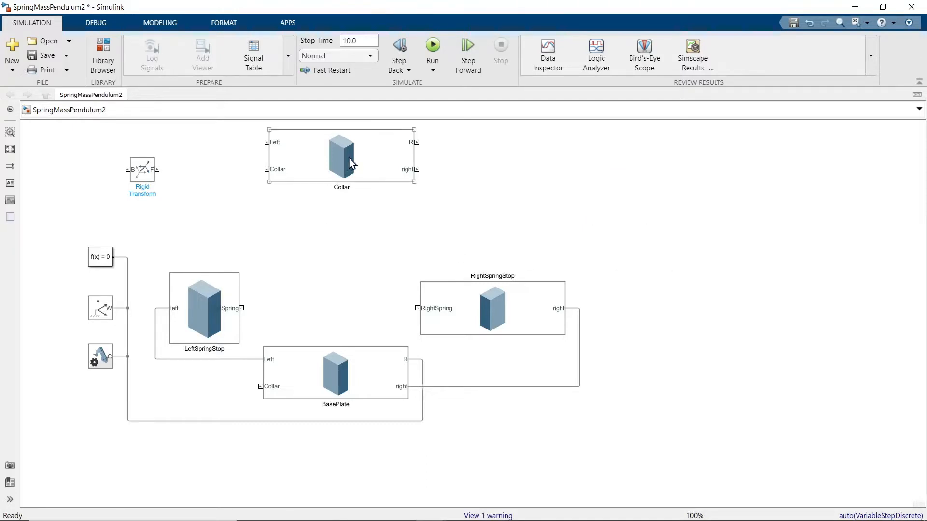
# Step: Remove the Left, Collar and right frames from the Collar solid and update its visualization with frames displayed
pyautogui.doubleClick(349, 157)
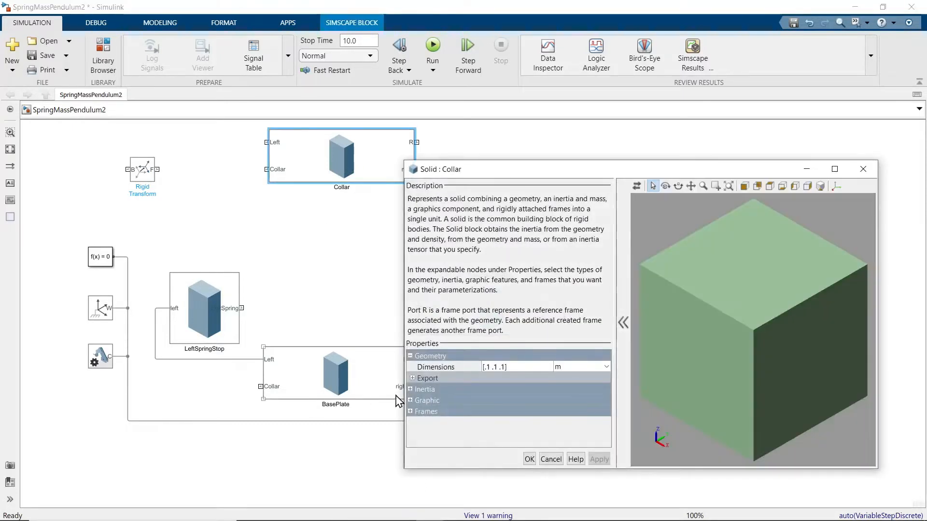
pyautogui.click(410, 412)
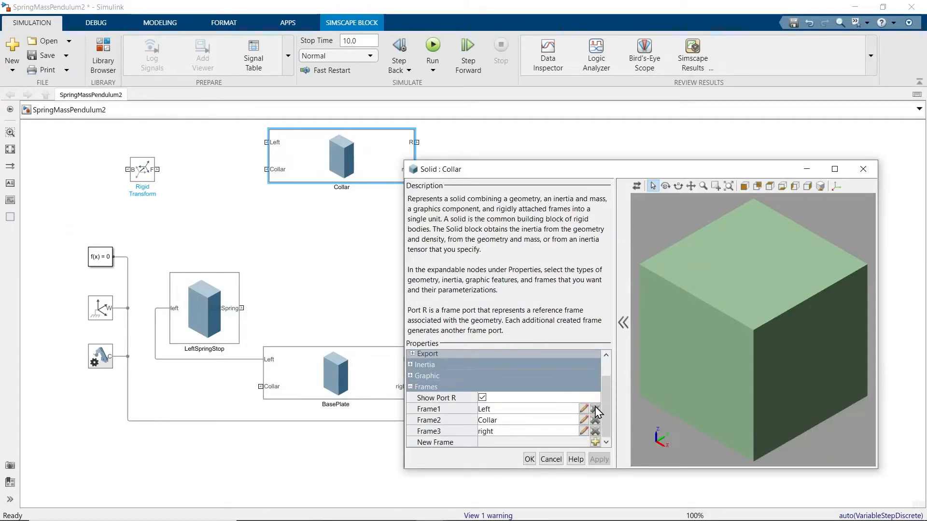
pyautogui.click(837, 187)
pyautogui.click(596, 409)
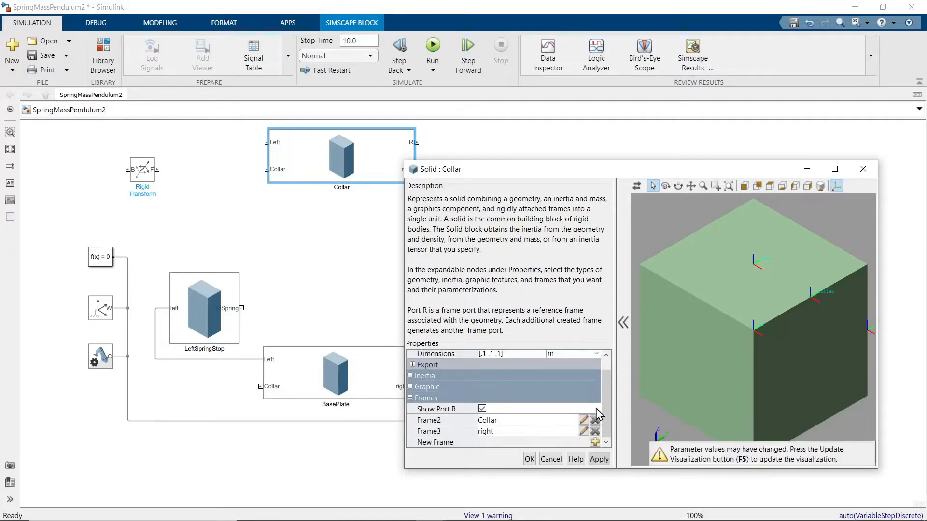
pyautogui.click(595, 421)
pyautogui.click(596, 432)
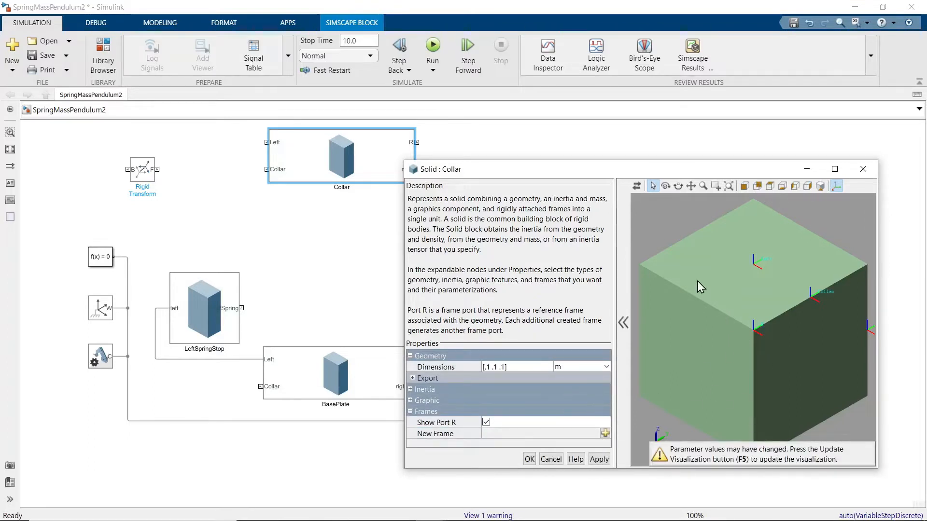
pyautogui.press('F5')
# Step: Try to add a frame named RightSpring to the Collar solid with its origin based on a geometric feature, and apply it
pyautogui.moveTo(724, 400); pyautogui.dragTo(748, 355)
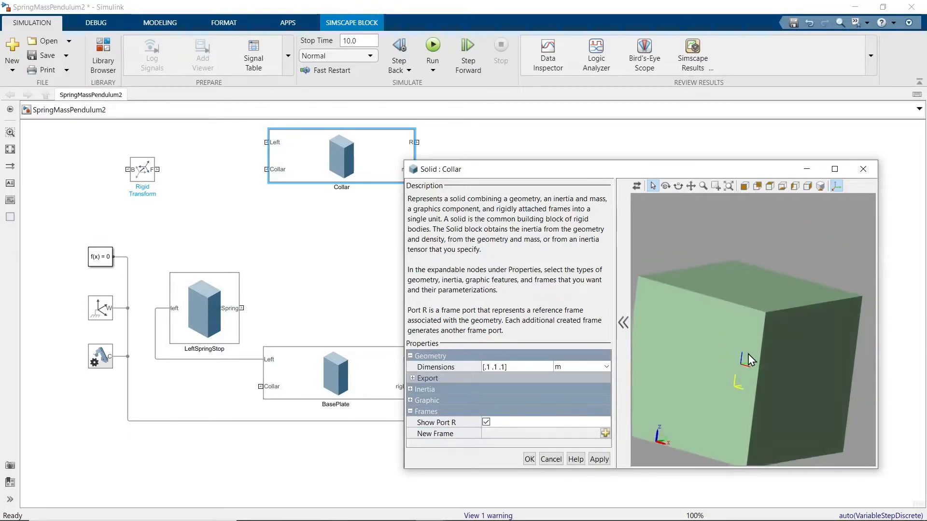
pyautogui.moveTo(737, 395)
pyautogui.mouseDown()
pyautogui.moveTo(705, 410)
pyautogui.moveTo(739, 404)
pyautogui.mouseUp()
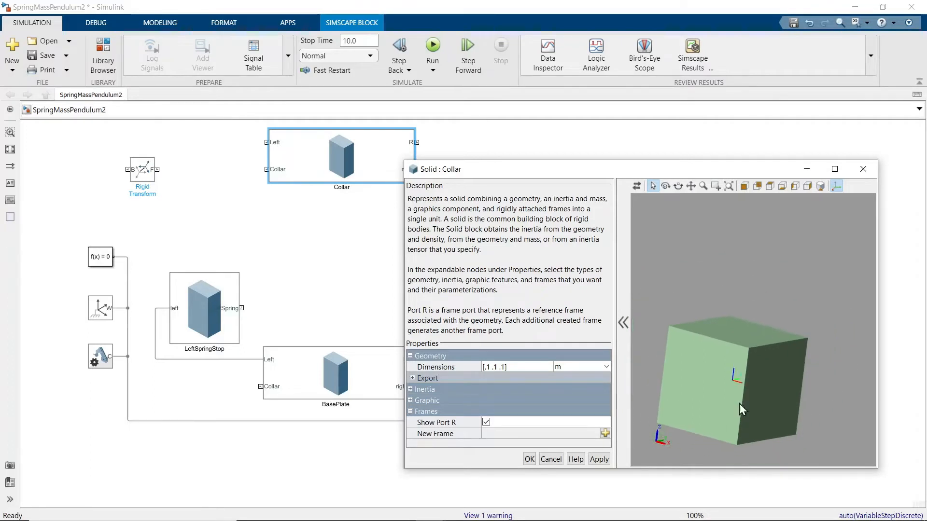
pyautogui.click(769, 186)
pyautogui.scroll(-5, 743, 355)
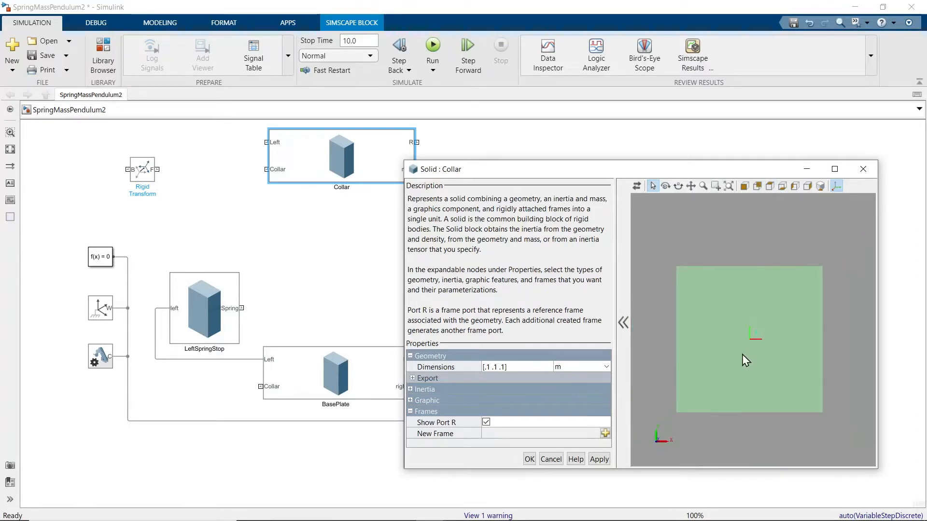
pyautogui.moveTo(767, 384); pyautogui.dragTo(733, 368)
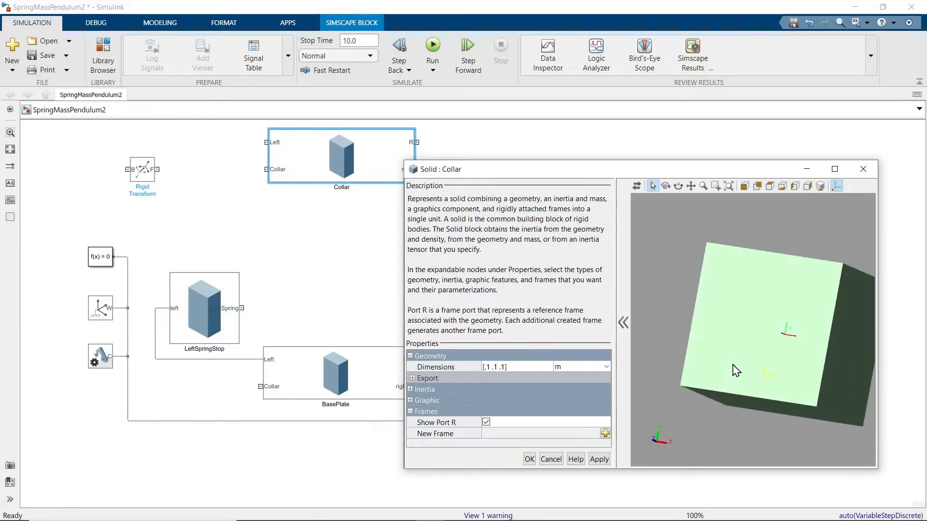
pyautogui.click(834, 168)
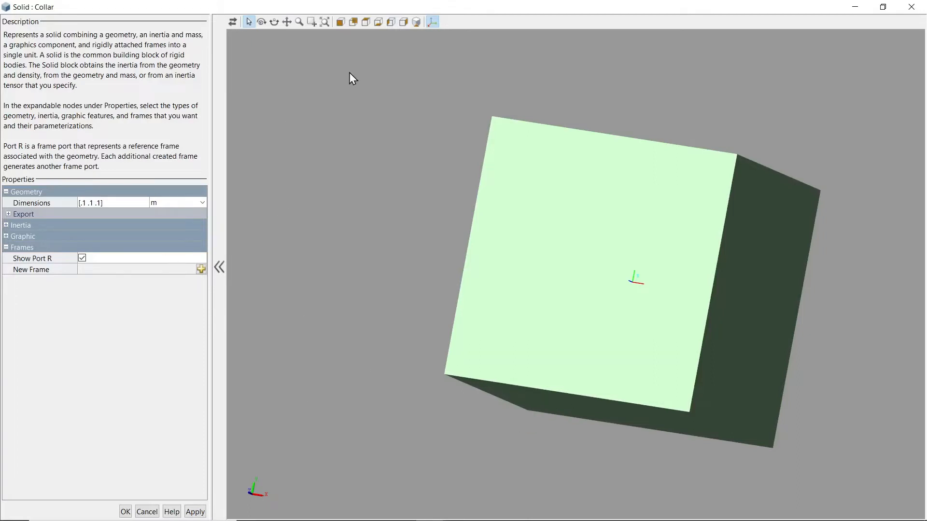
pyautogui.click(201, 270)
pyautogui.click(734, 302)
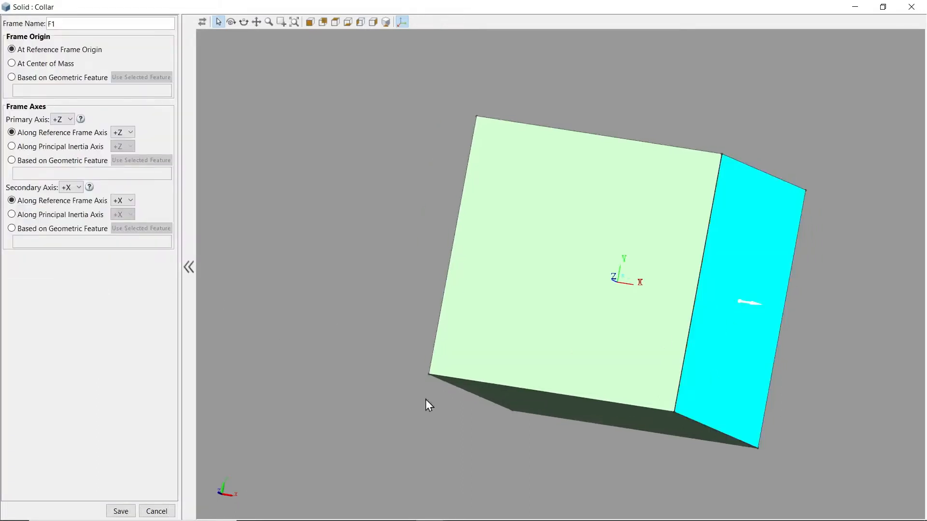
pyautogui.click(21, 77)
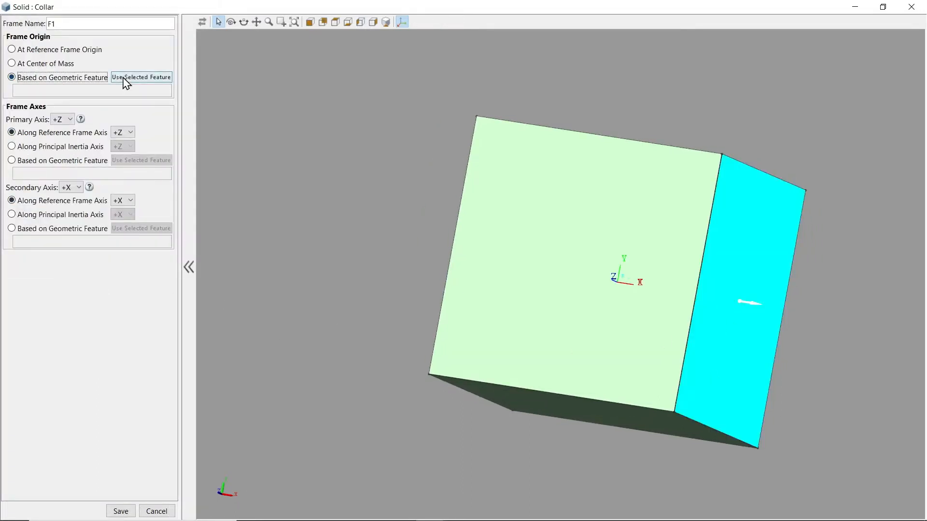
pyautogui.hotkey('shift', 'Tab')
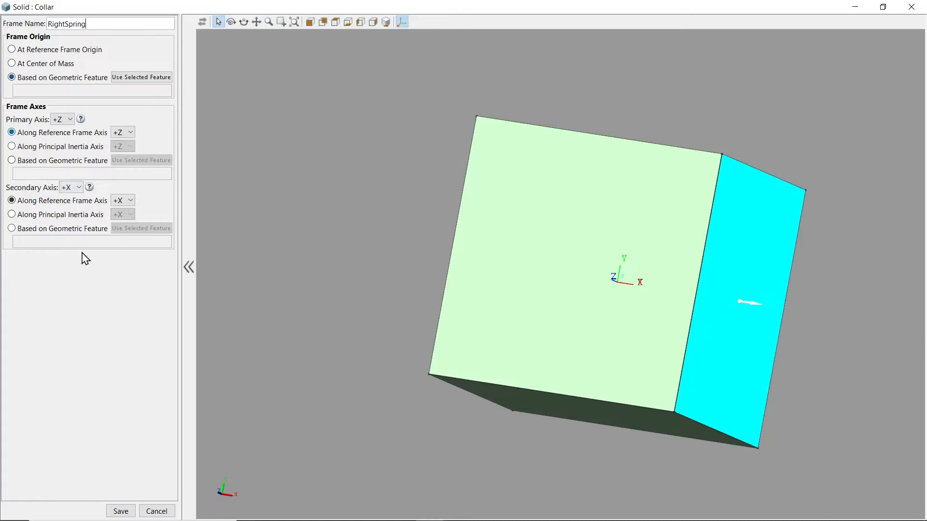
pyautogui.click(120, 512)
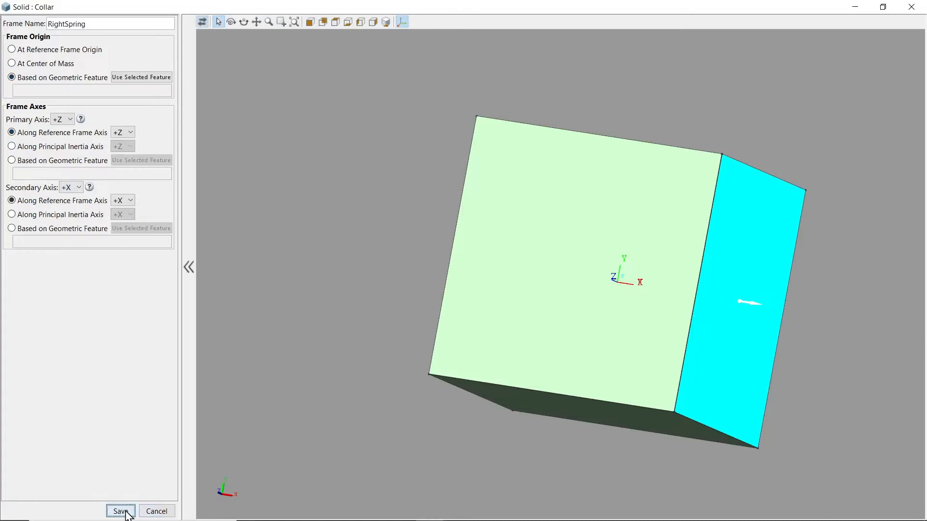
pyautogui.click(202, 514)
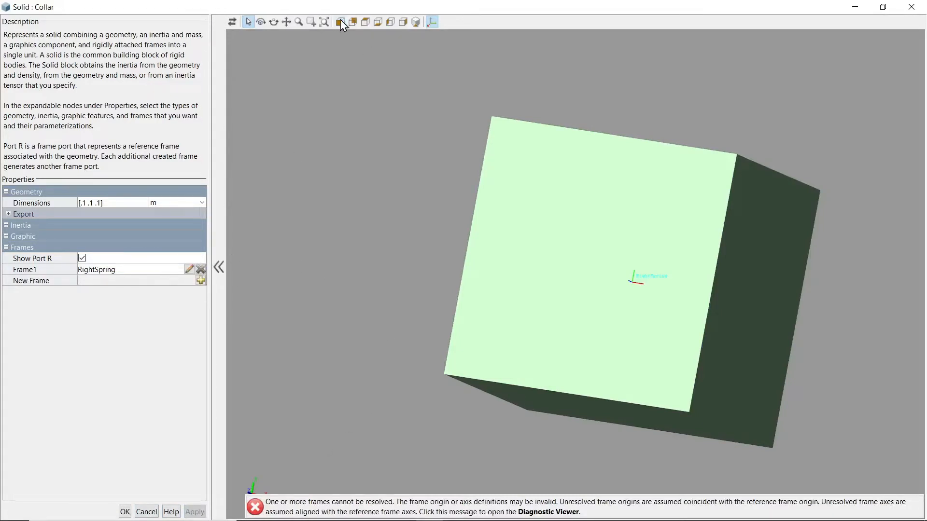
# Step: Check the Collar cube from the top and delete its RightSpring frame
pyautogui.click(429, 24)
pyautogui.moveTo(390, 143); pyautogui.dragTo(297, 190)
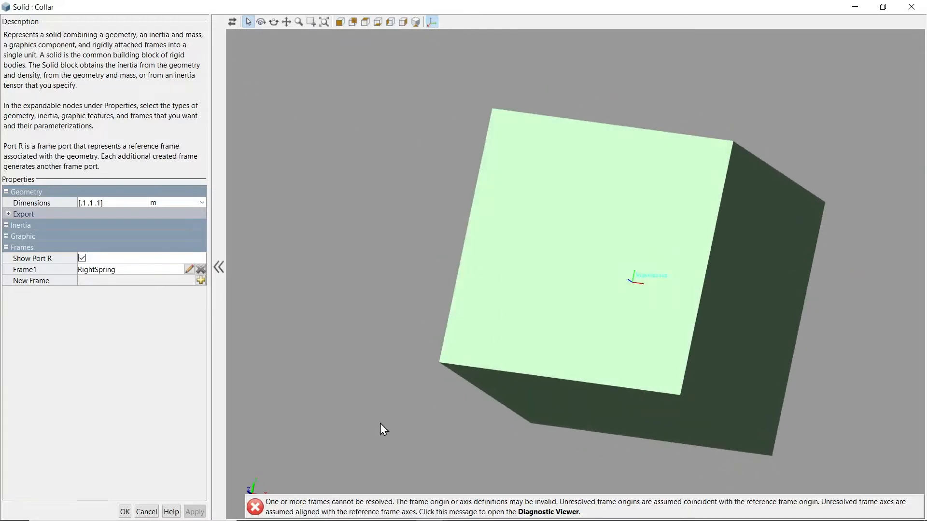
pyautogui.click(365, 21)
pyautogui.scroll(-2, 339, 279)
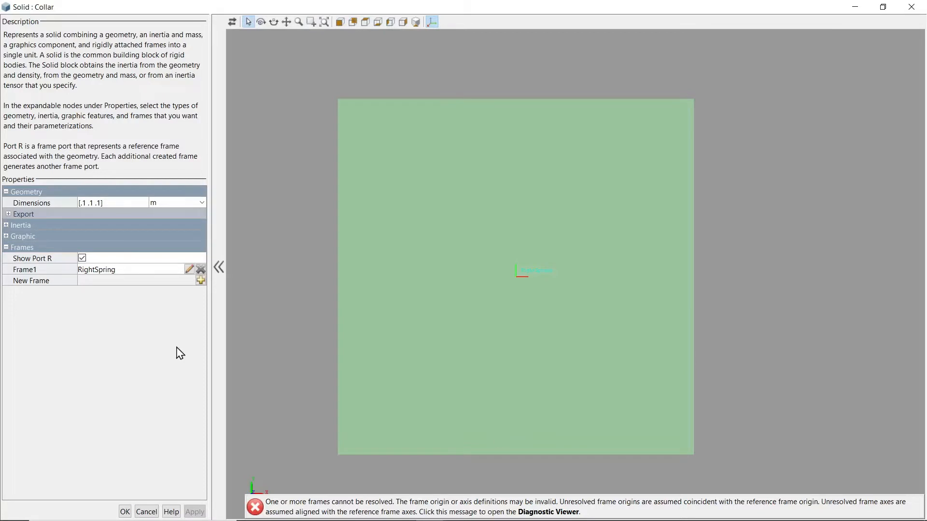
pyautogui.click(201, 269)
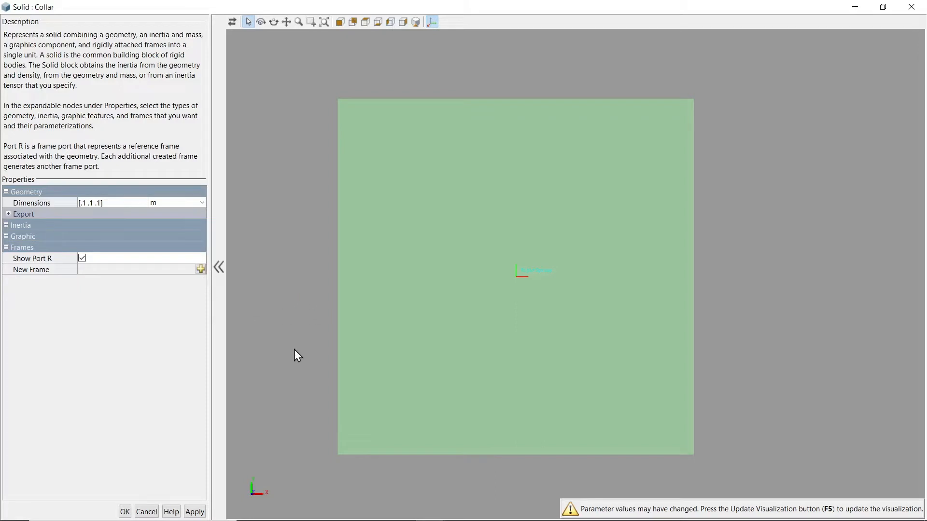
# Step: Add a RightSpring frame to the Collar solid with its origin at the centroid of the +x surface, and apply the change
pyautogui.click(200, 270)
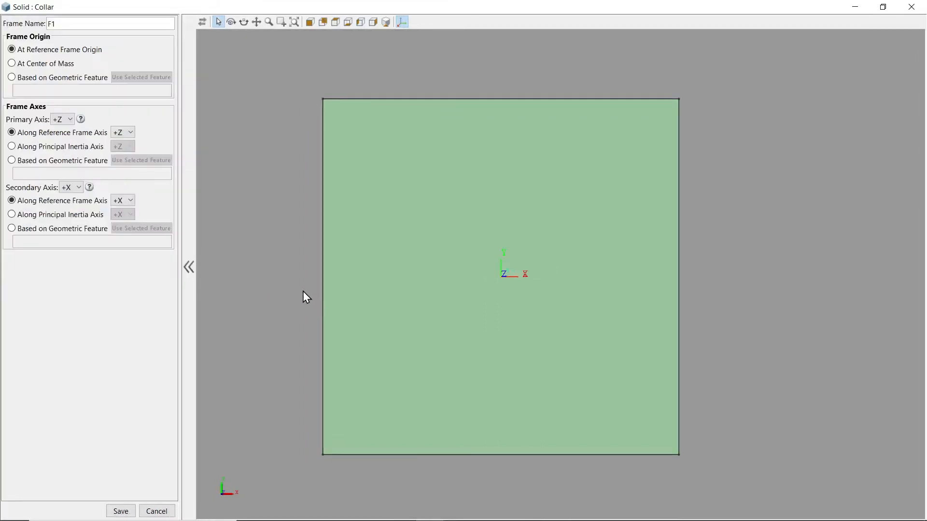
pyautogui.moveTo(302, 291); pyautogui.dragTo(270, 284)
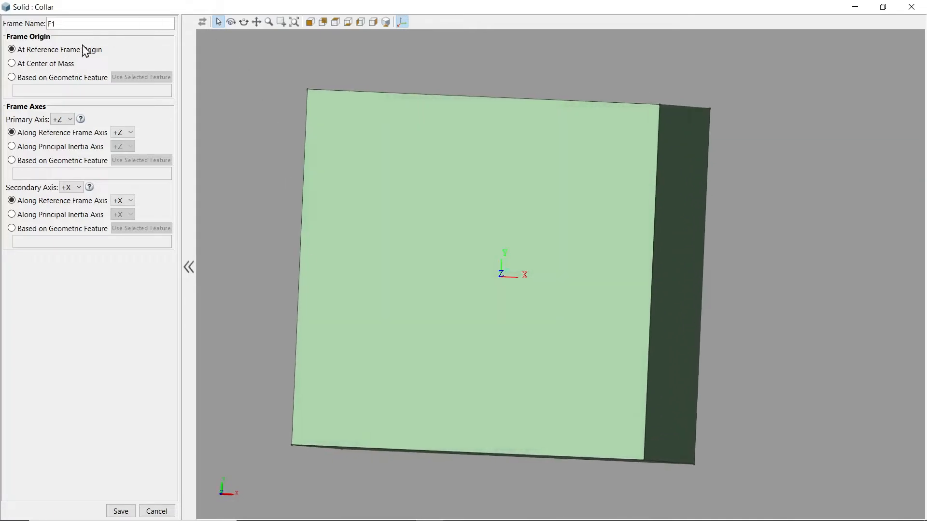
pyautogui.click(42, 77)
pyautogui.click(697, 280)
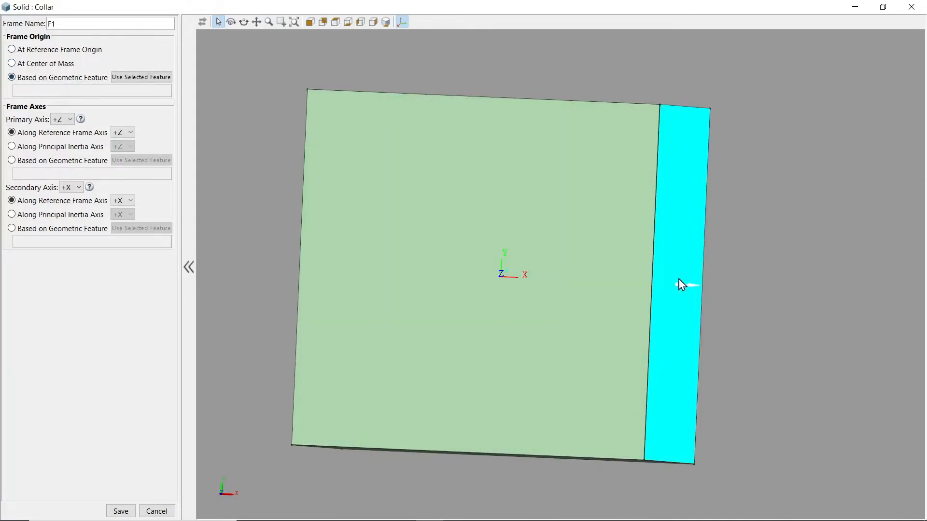
pyautogui.moveTo(80, 24); pyautogui.dragTo(3, 33)
pyautogui.write('RightSpring')
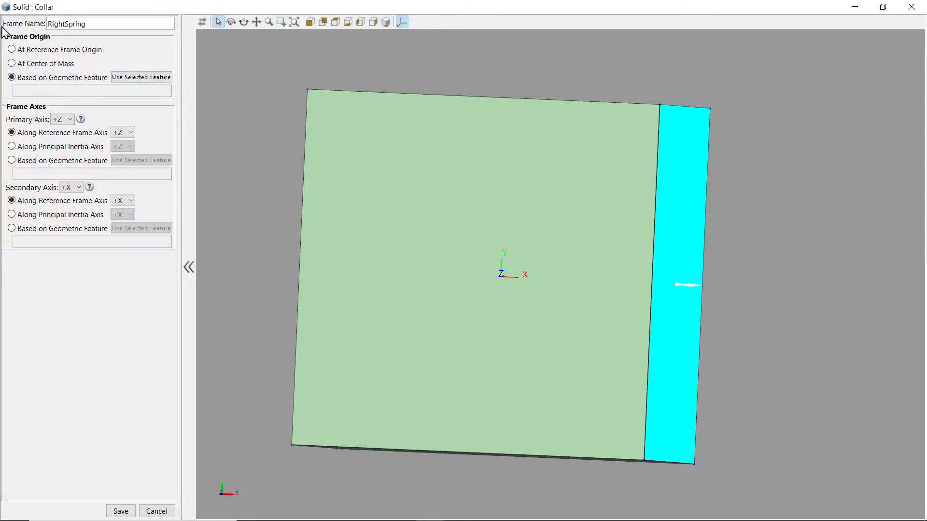
pyautogui.click(132, 78)
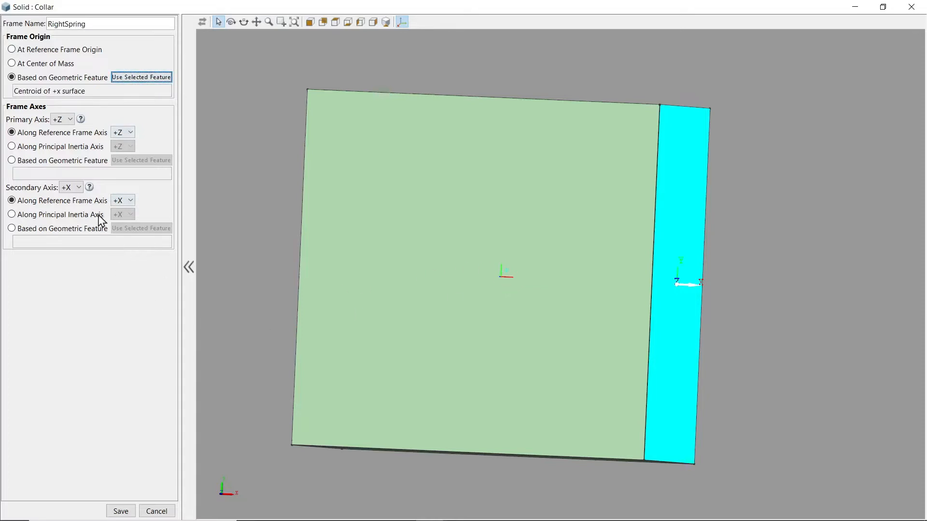
pyautogui.click(121, 512)
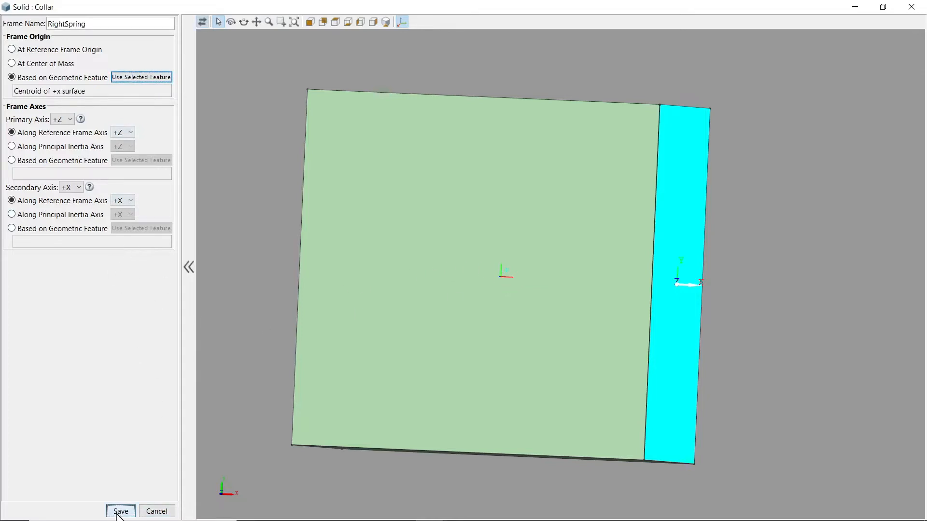
pyautogui.click(194, 513)
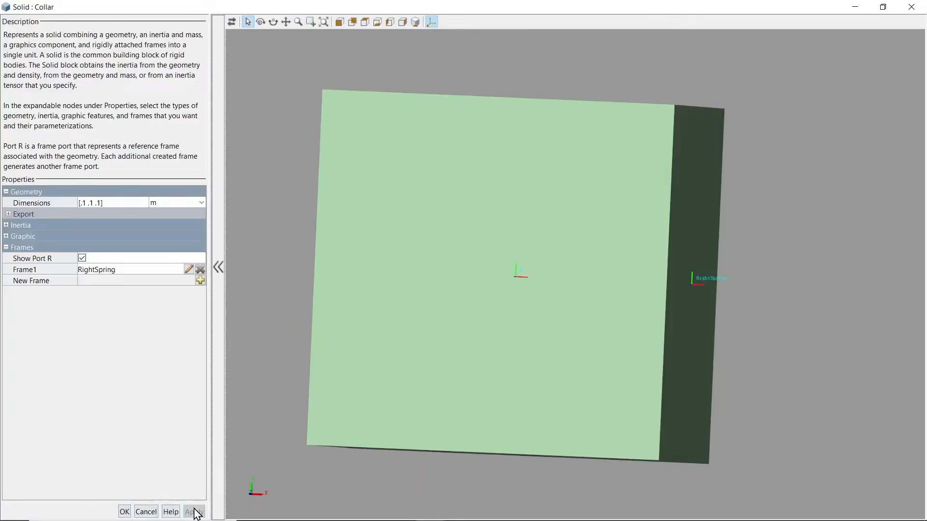
pyautogui.moveTo(291, 298); pyautogui.dragTo(453, 279)
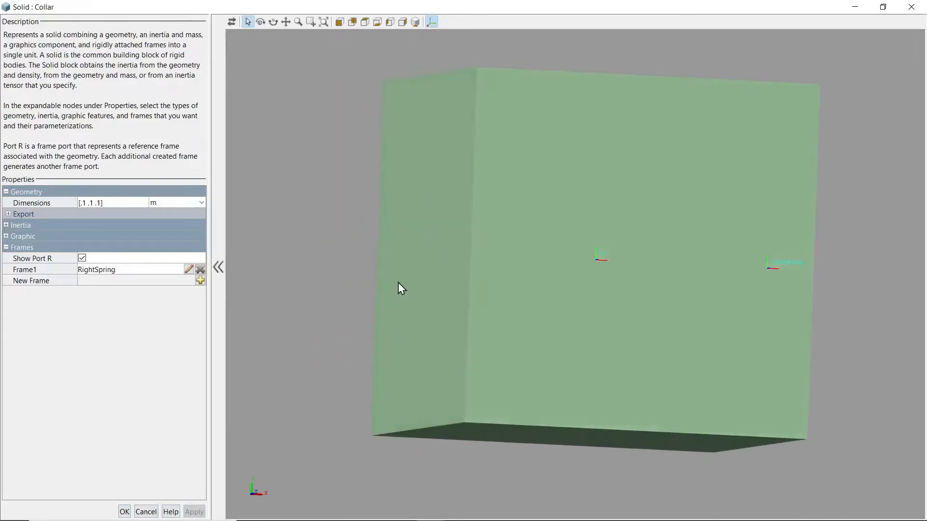
# Step: Add a LeftSpring frame to the Collar solid with its origin at the centroid of the -x surface, and apply the change
pyautogui.click(200, 281)
pyautogui.click(397, 233)
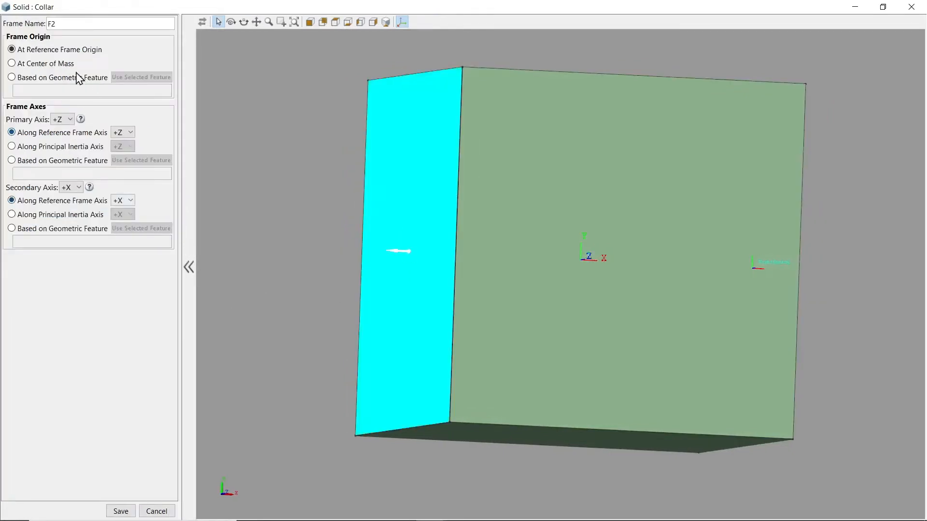
pyautogui.moveTo(68, 25); pyautogui.dragTo(2, 14)
pyautogui.write('Le')
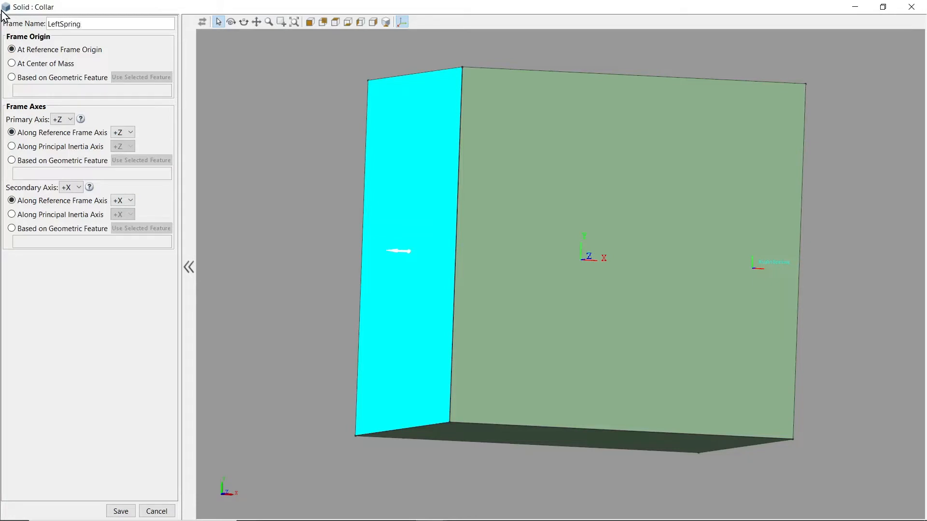
pyautogui.write('ftSpring')
pyautogui.click(58, 78)
pyautogui.click(135, 78)
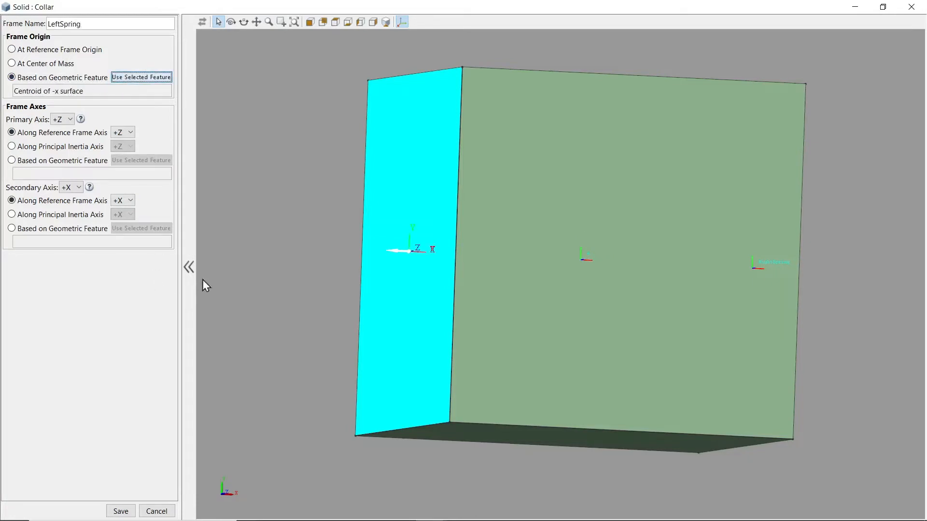
pyautogui.click(122, 512)
pyautogui.click(198, 513)
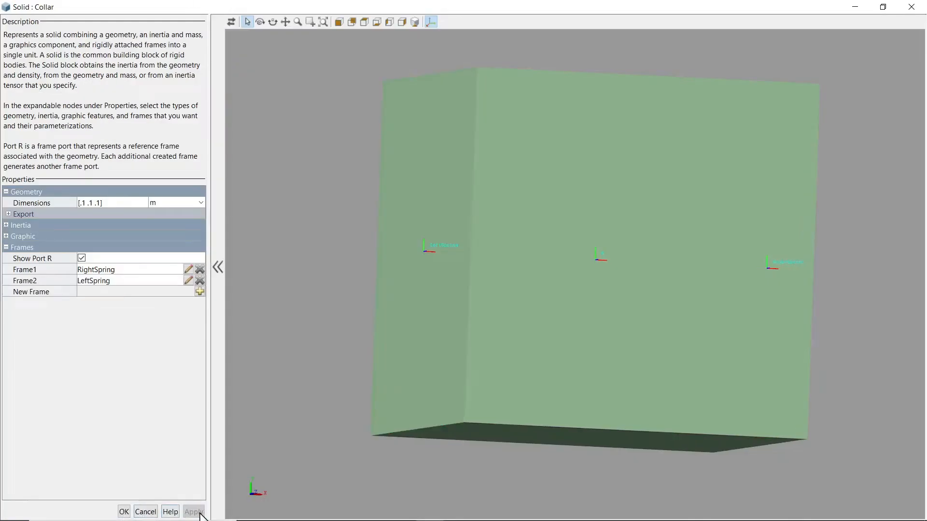
# Step: Try to add a frame named Bottom to the Collar solid with its origin based on a geometric feature, and delete that frame
pyautogui.scroll(-2, 281, 337)
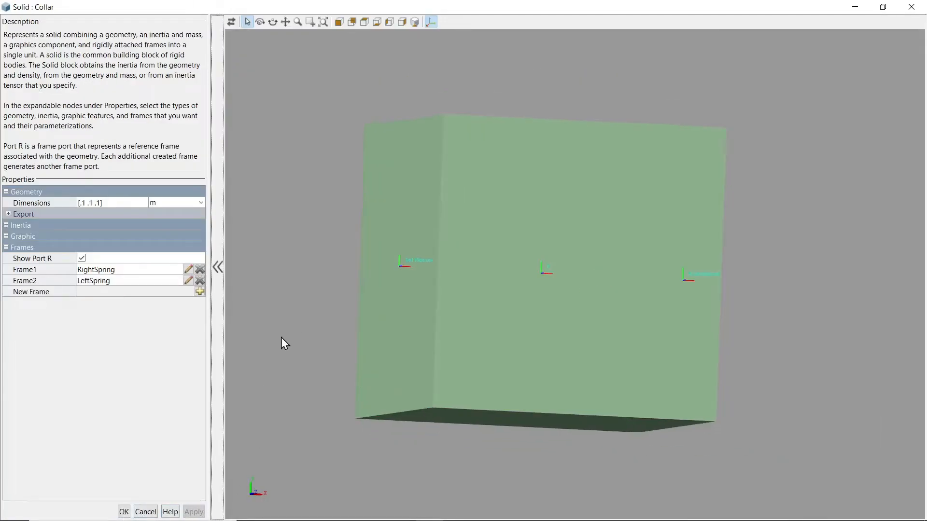
pyautogui.scroll(-2, 290, 347)
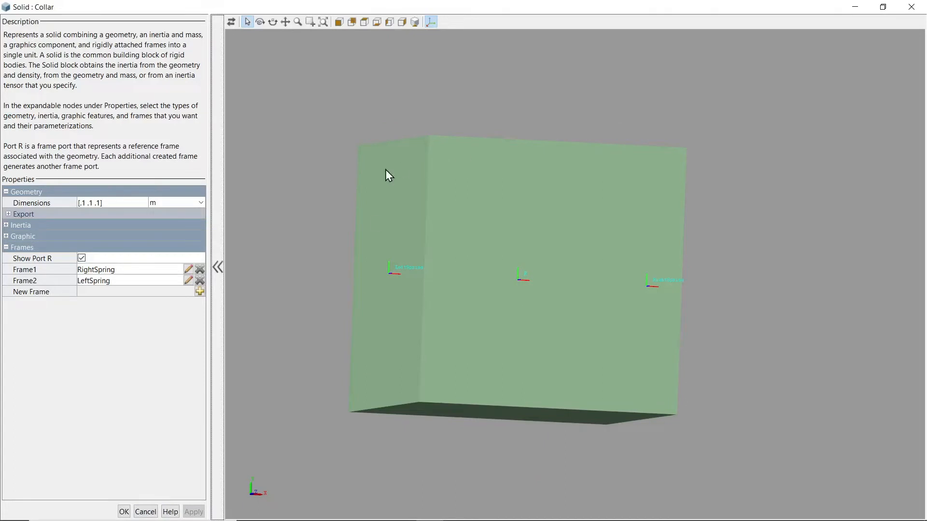
pyautogui.click(365, 21)
pyautogui.scroll(-2, 511, 378)
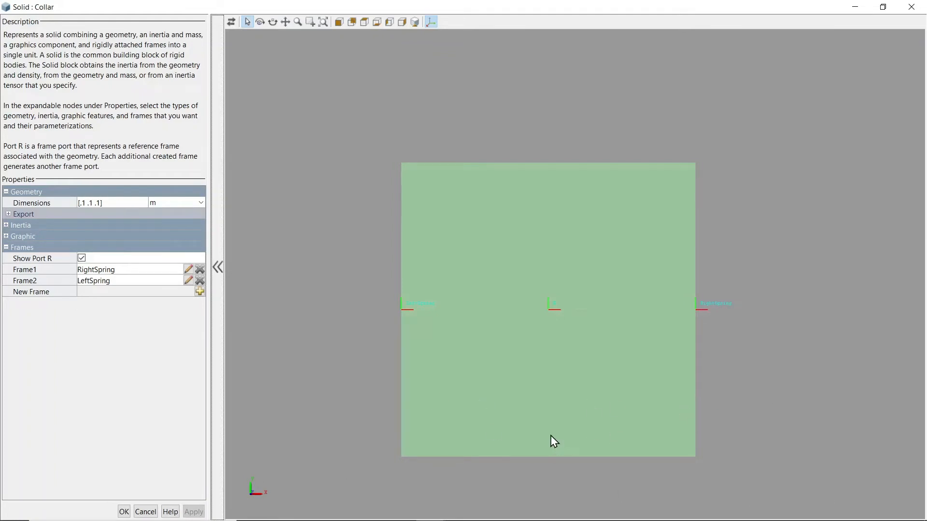
pyautogui.moveTo(550, 436); pyautogui.dragTo(552, 420)
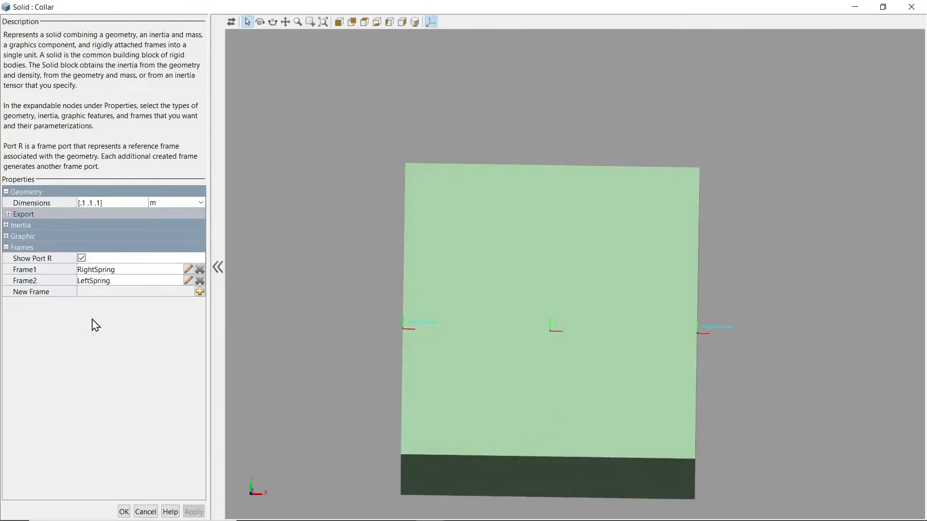
pyautogui.click(200, 291)
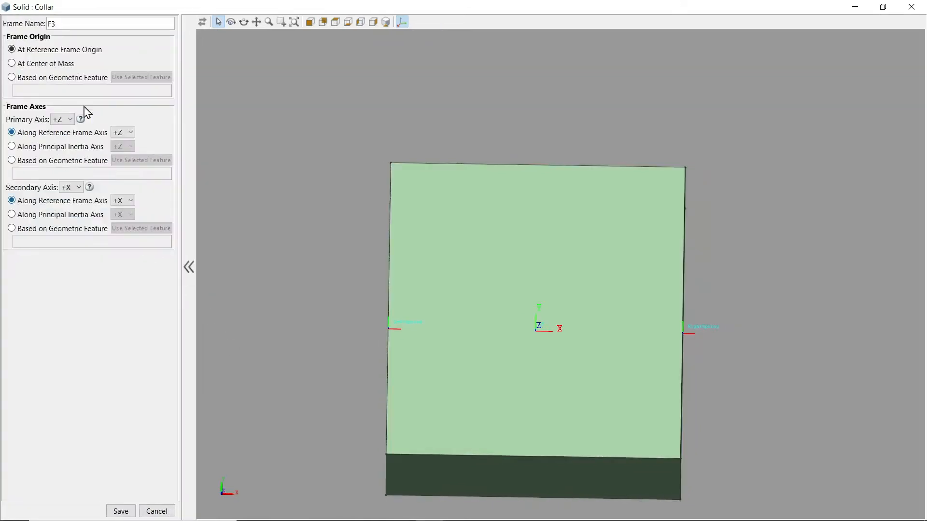
pyautogui.click(34, 78)
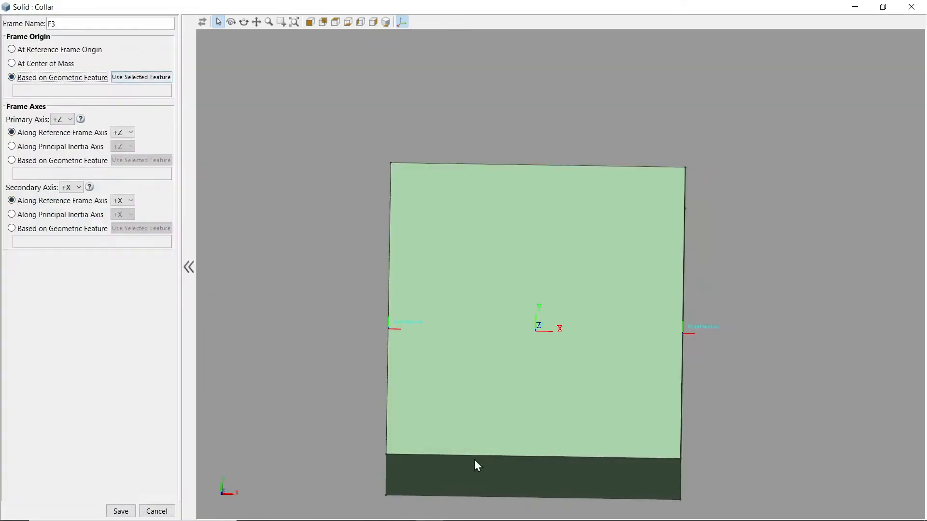
pyautogui.click(449, 471)
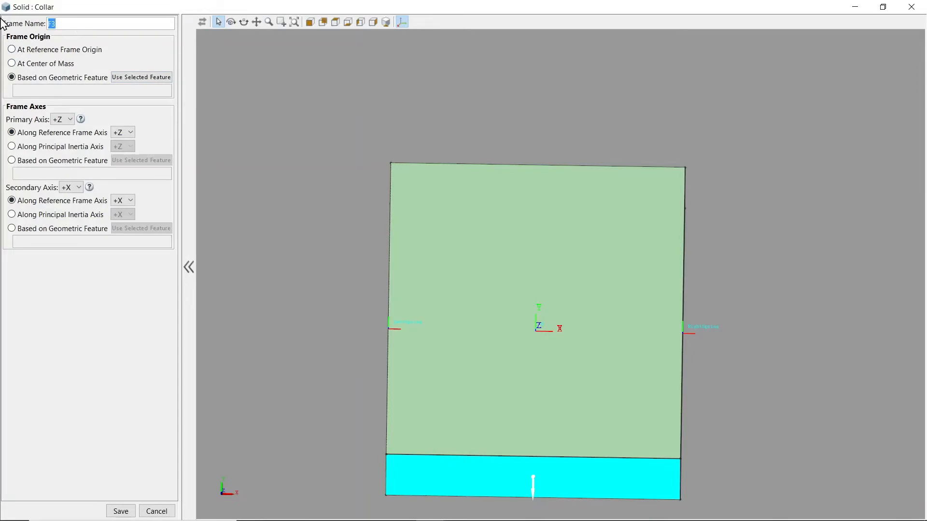
pyautogui.write('Bottom')
pyautogui.click(121, 512)
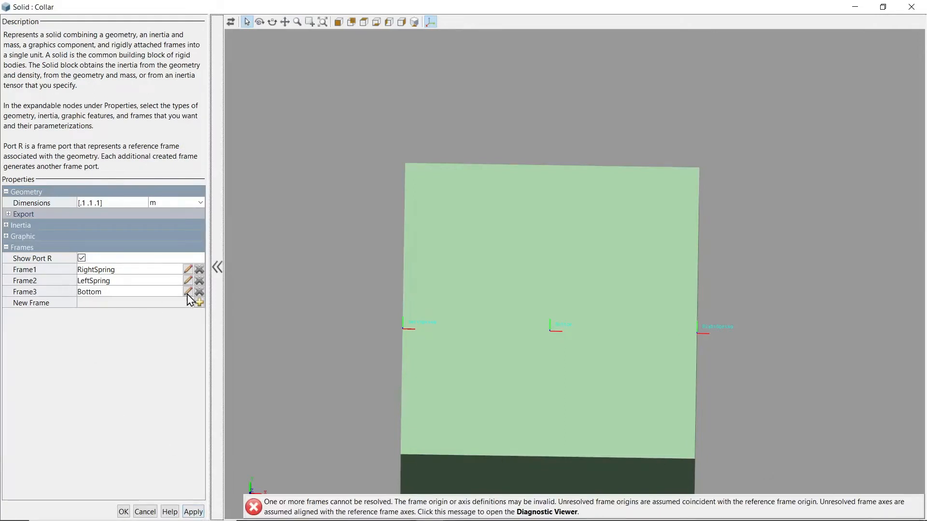
pyautogui.click(200, 292)
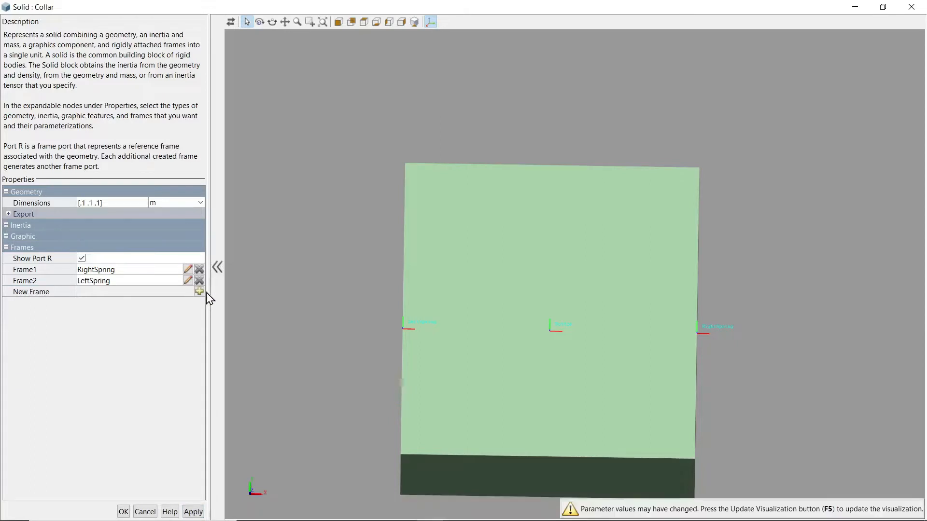
# Step: Add a third frame to the Collar solid with its origin at the centroid of the -y surface, and apply the change
pyautogui.click(199, 292)
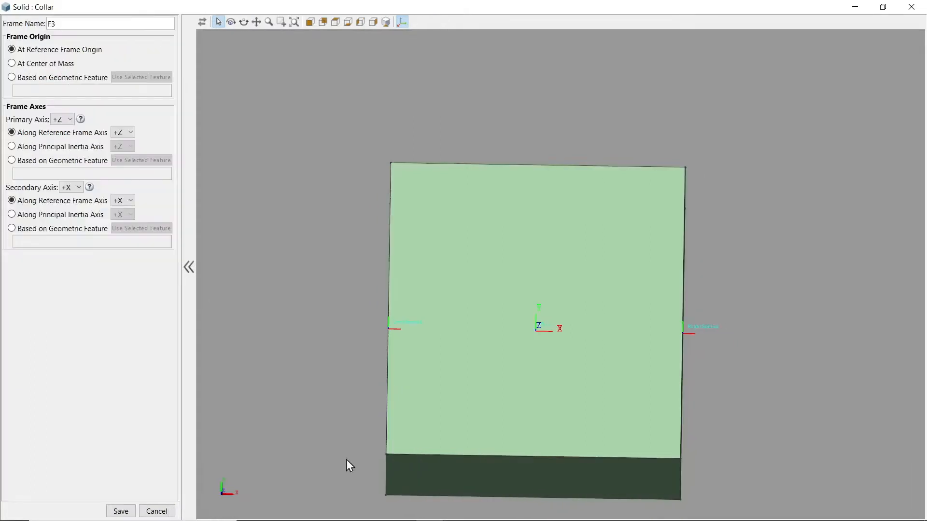
pyautogui.click(488, 467)
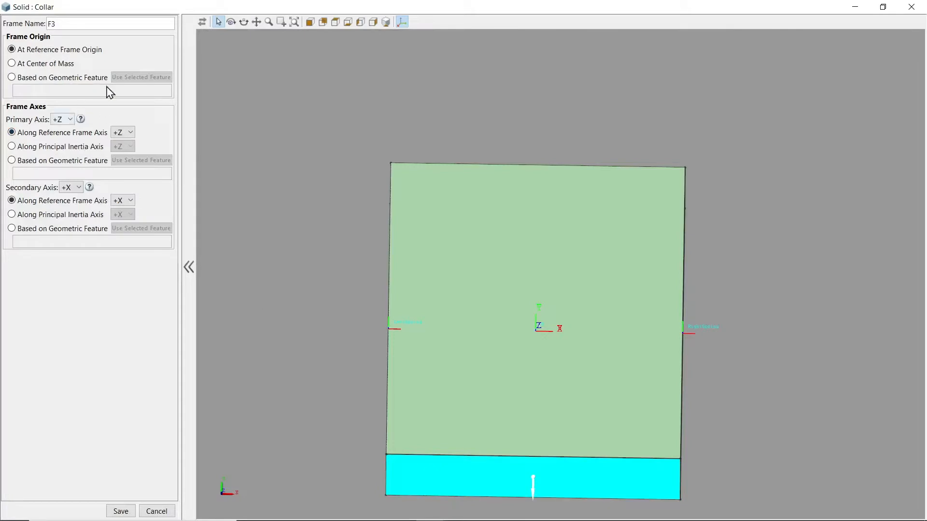
pyautogui.click(54, 76)
pyautogui.click(132, 77)
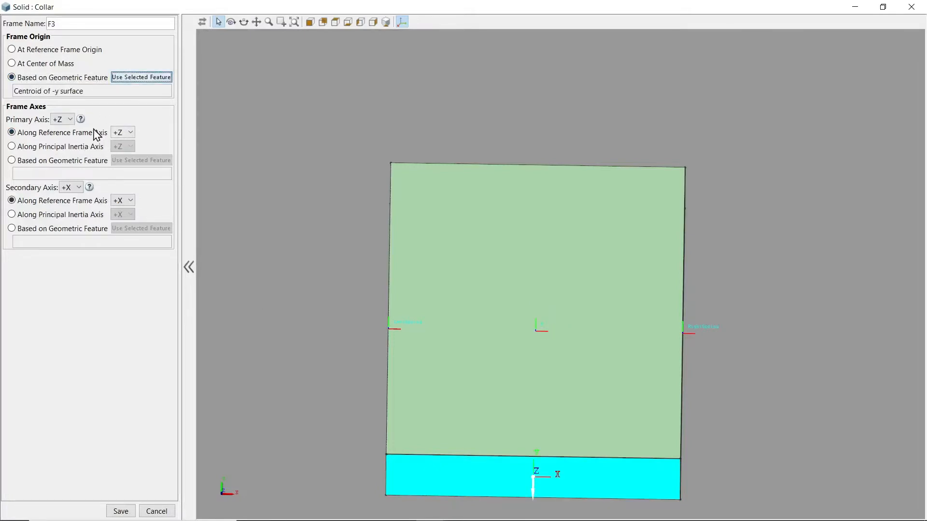
pyautogui.click(121, 511)
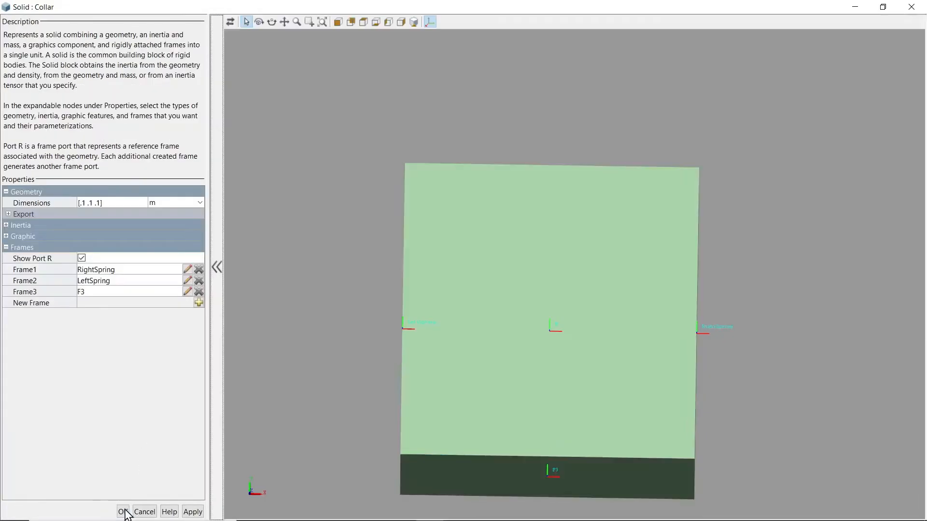
pyautogui.click(192, 512)
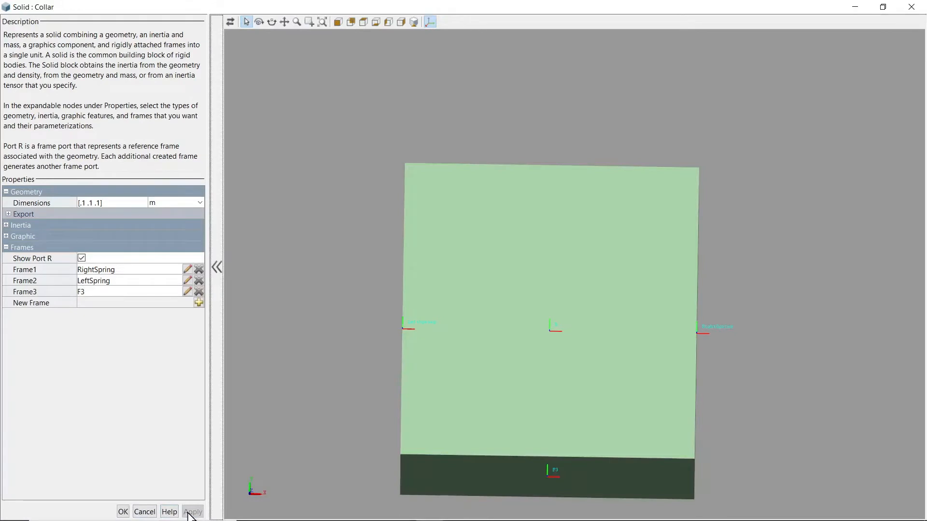
# Step: Rename the Collar solid's third frame as Bottom, apply it and accept the solid's settings
pyautogui.click(94, 291)
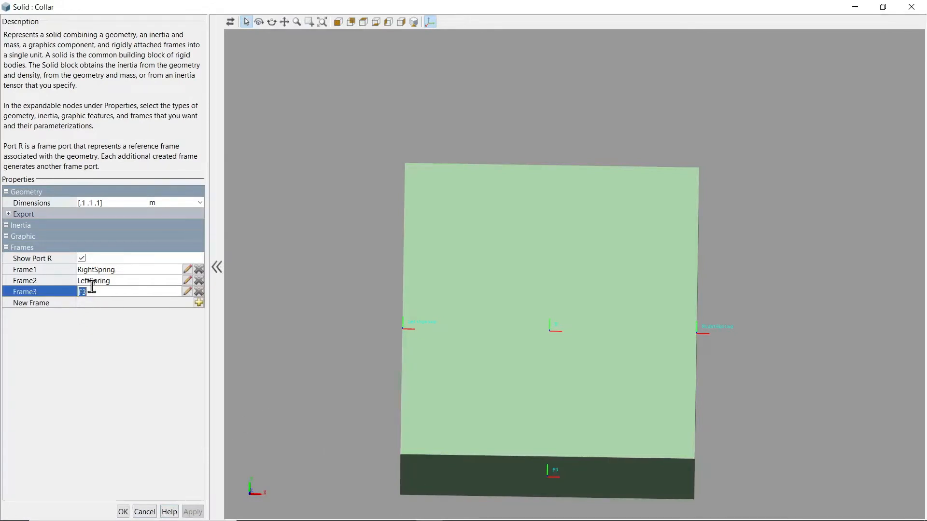
pyautogui.write('Bottom')
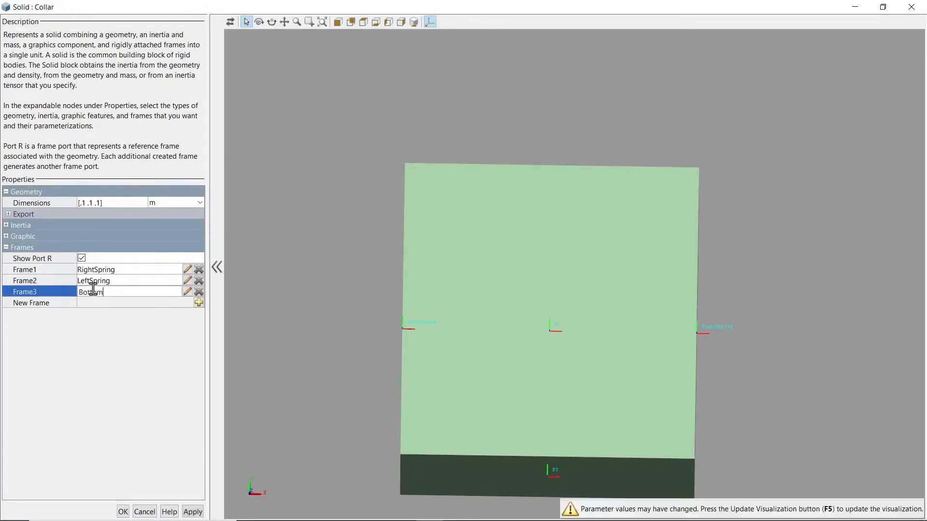
pyautogui.click(193, 512)
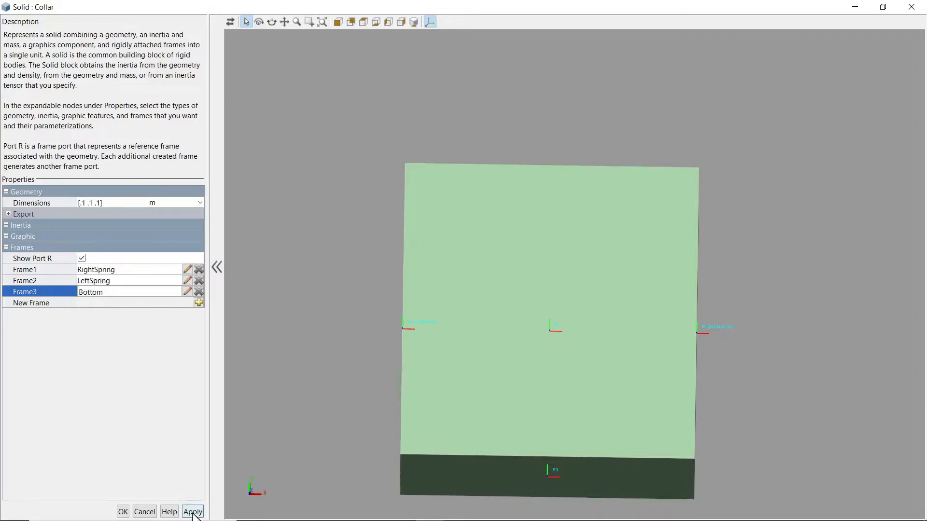
pyautogui.click(127, 512)
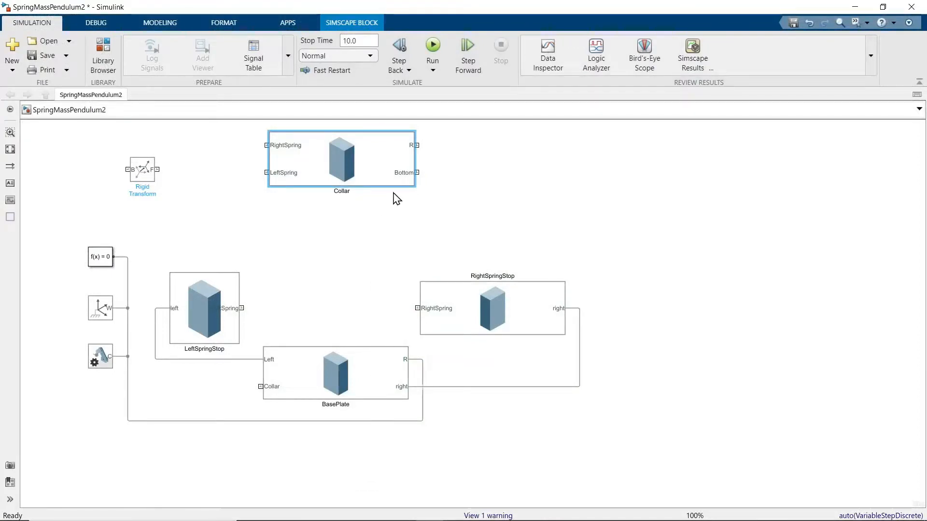
# Step: Move the Collar block closer above the BasePlate and shift the RightSpringStop block farther right to make room between the stops
pyautogui.click(340, 150)
pyautogui.moveTo(345, 151); pyautogui.dragTo(323, 197)
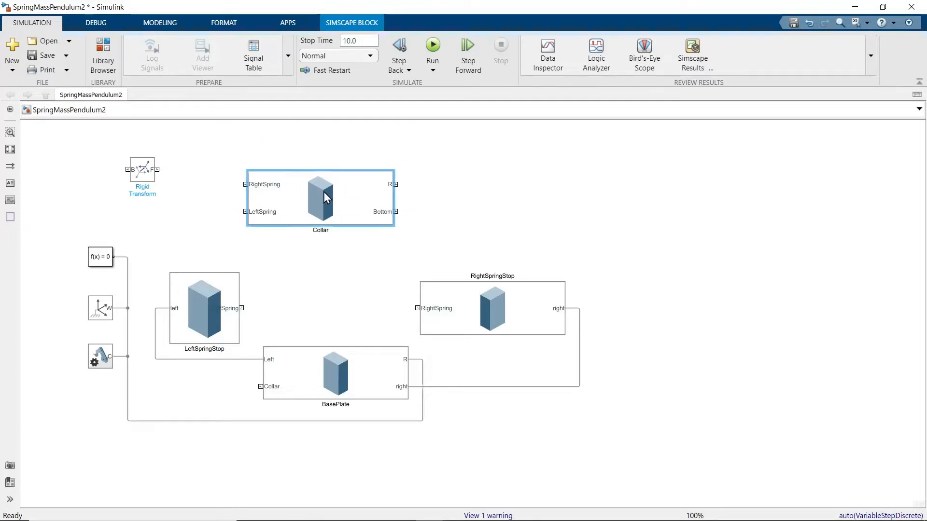
pyautogui.click(455, 287)
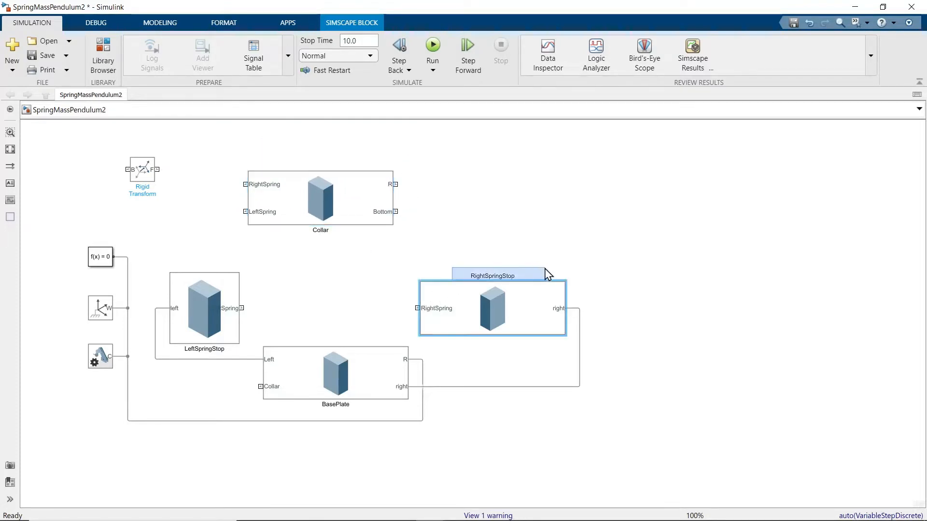
pyautogui.moveTo(439, 278)
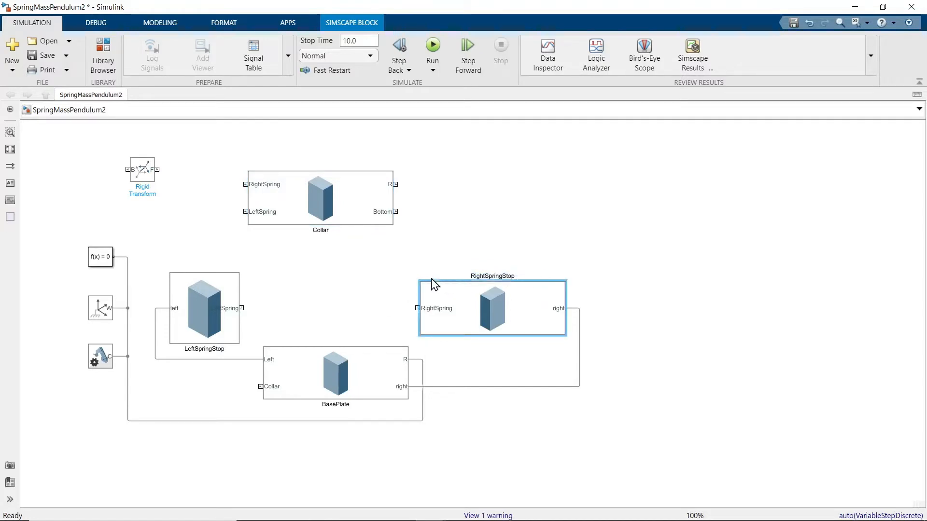
pyautogui.moveTo(429, 290); pyautogui.dragTo(557, 275)
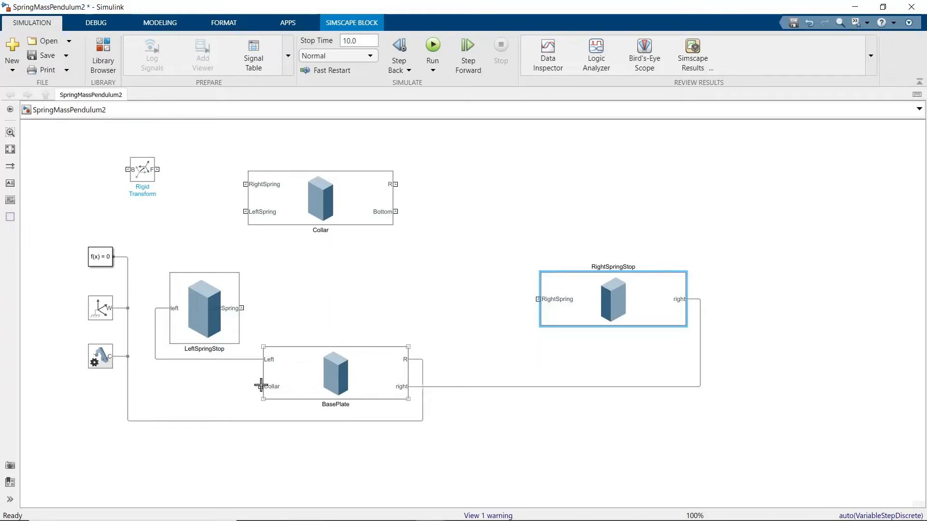
pyautogui.moveTo(261, 385); pyautogui.dragTo(291, 314)
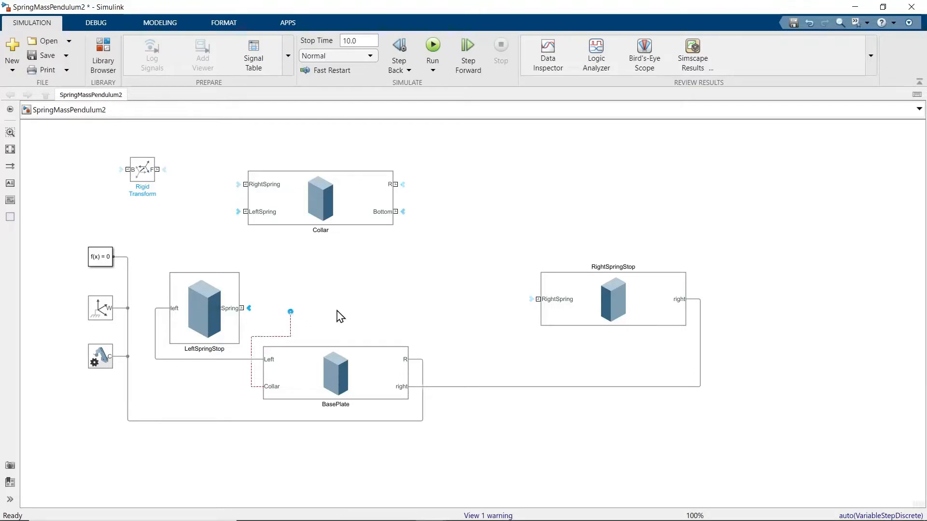
pyautogui.click(289, 327)
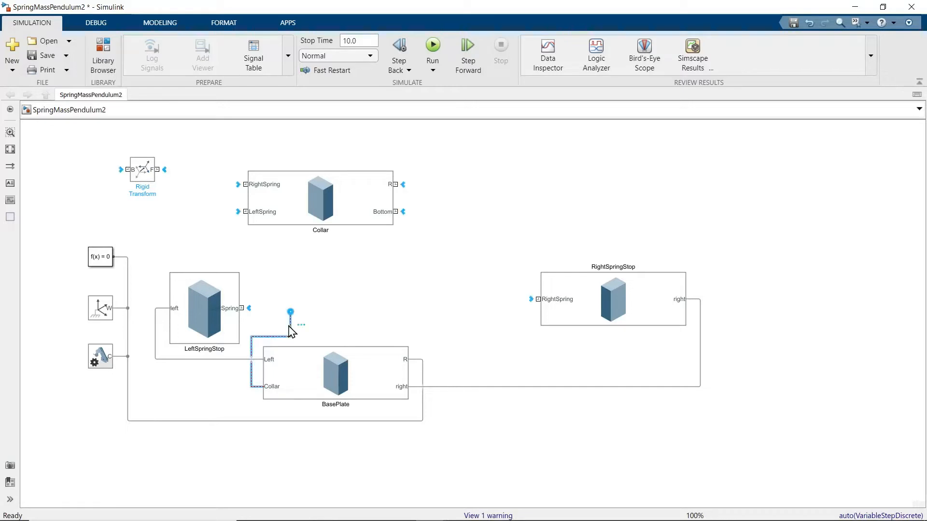
pyautogui.press('Delete')
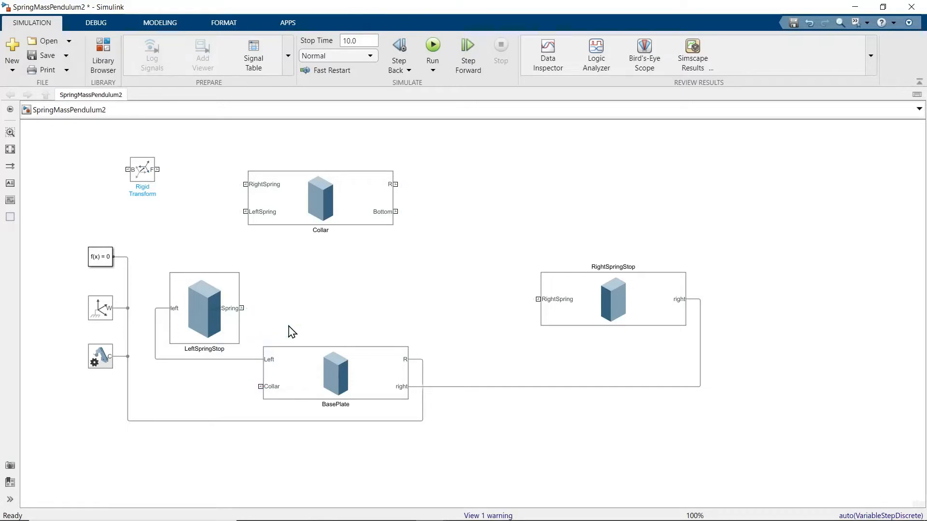
# Step: Insert a Prismatic Joint block and place it just above the BasePlate, beside the LeftSpringStop block
pyautogui.write('Pris')
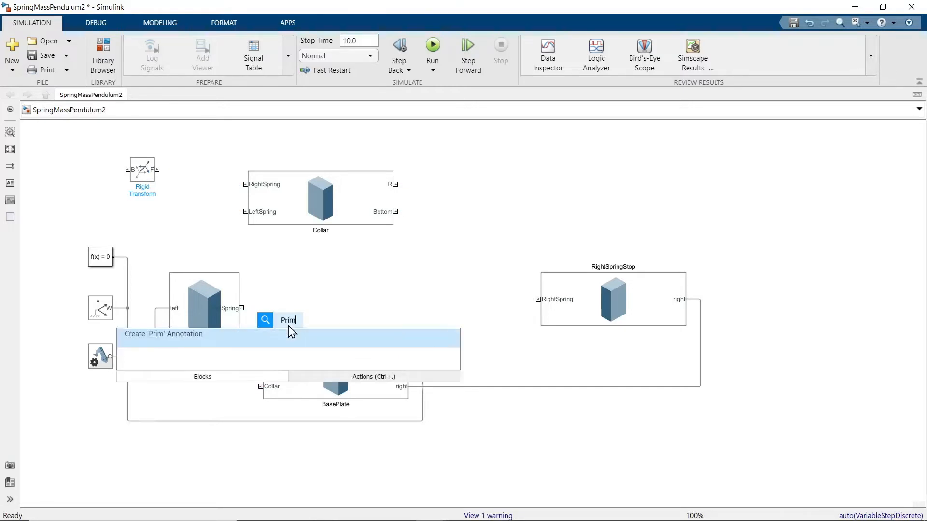
pyautogui.write('mat')
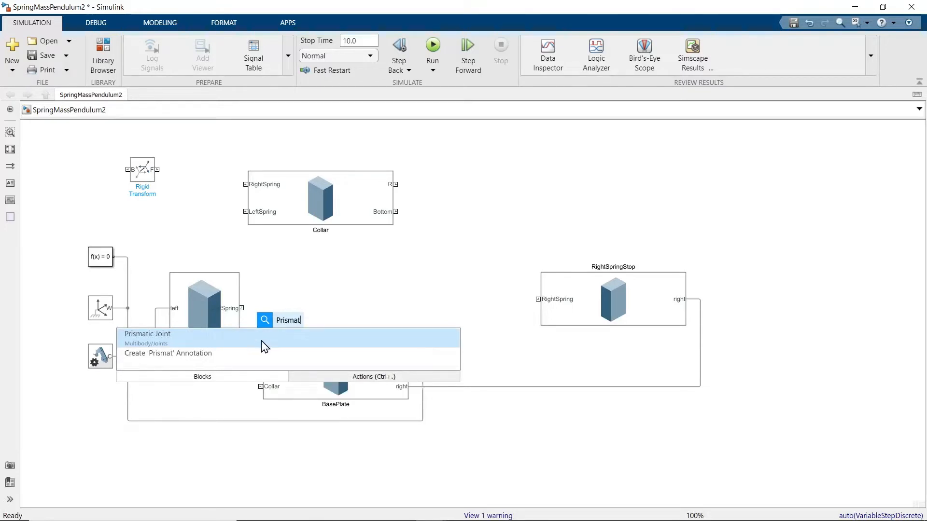
pyautogui.click(263, 342)
pyautogui.moveTo(307, 328); pyautogui.dragTo(275, 316)
# Step: Review the Prismatic Joint's properties and connect its B port to BasePlate's Collar port and its F port to the Collar block's Bottom port
pyautogui.doubleClick(275, 315)
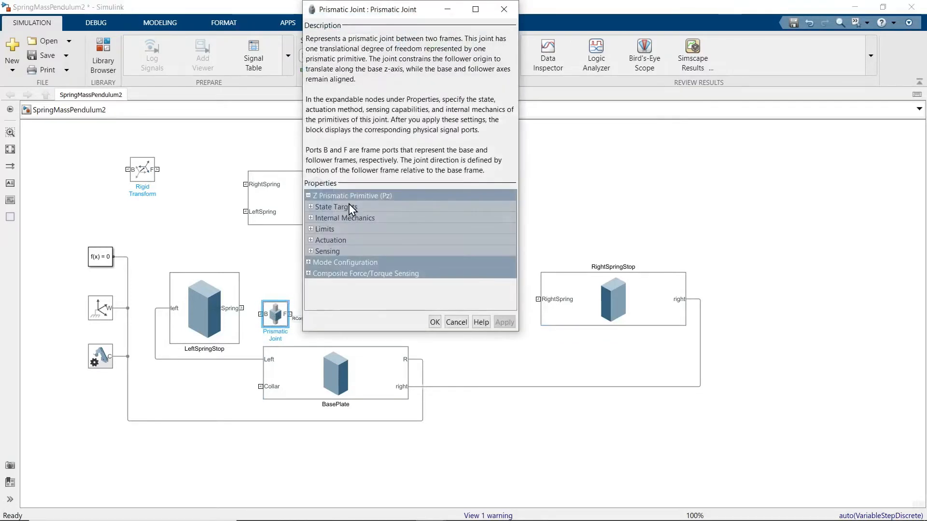
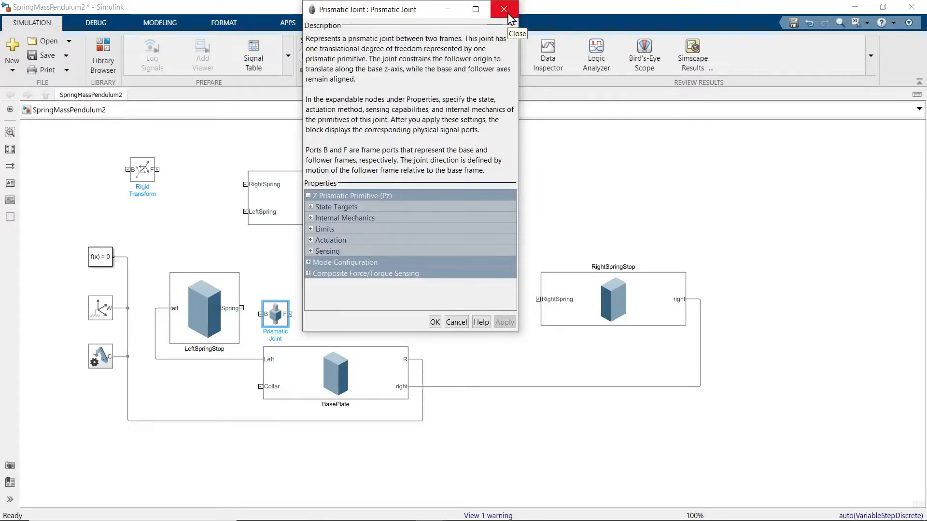
pyautogui.click(505, 10)
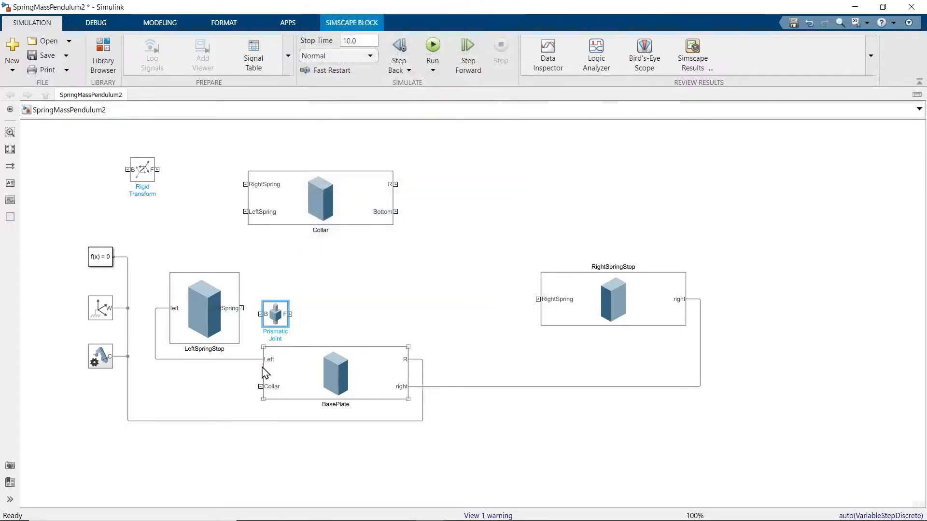
pyautogui.moveTo(260, 385); pyautogui.dragTo(403, 212)
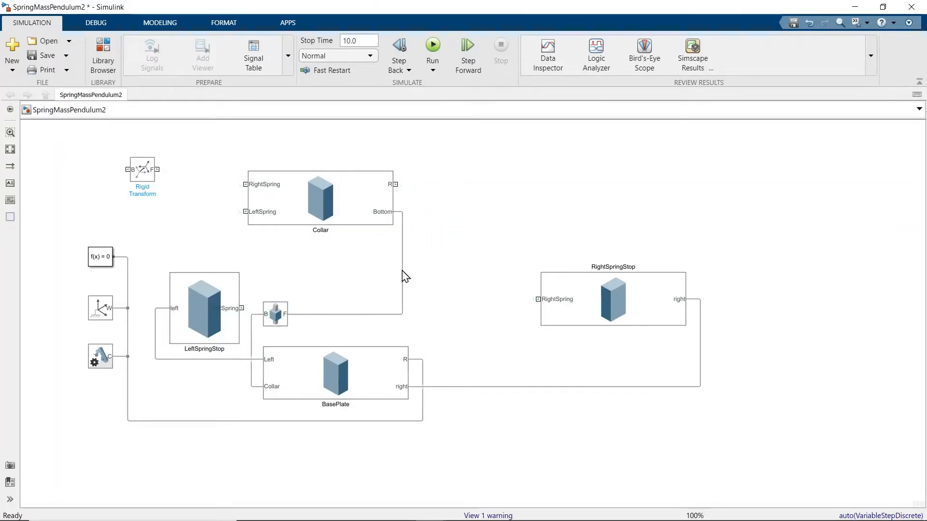
# Step: Run the simulation and switch to MATLAB to view the model in Mechanics Explorer
pyautogui.click(433, 49)
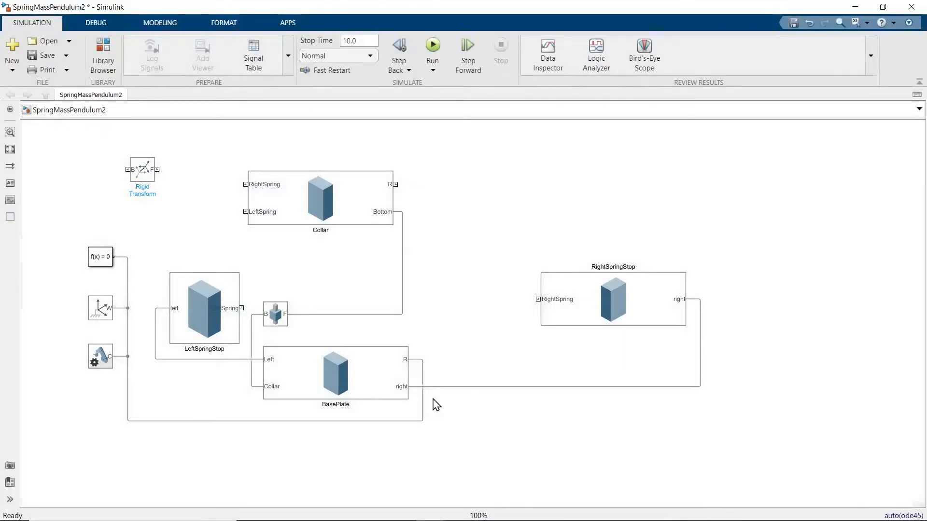
pyautogui.click(318, 192)
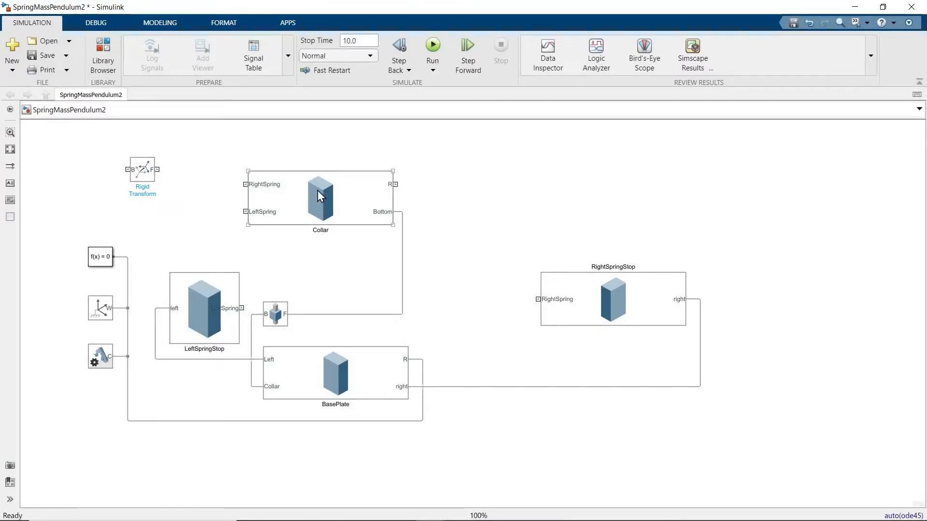
pyautogui.press('super')
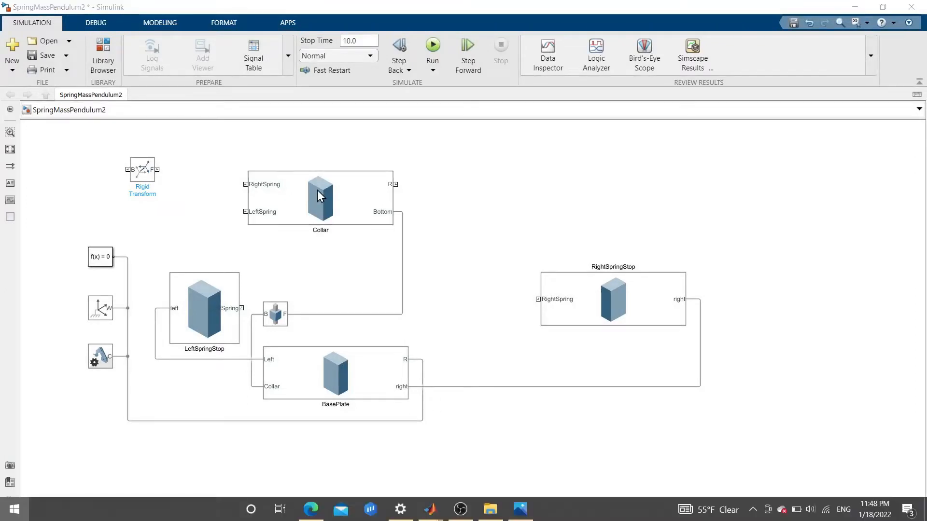
pyautogui.press('super')
pyautogui.moveTo(453, 514)
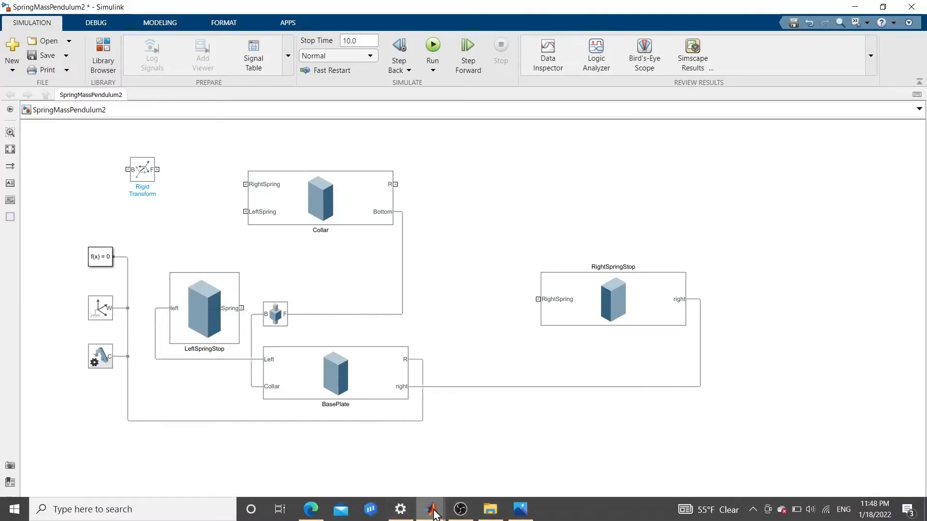
pyautogui.click(409, 464)
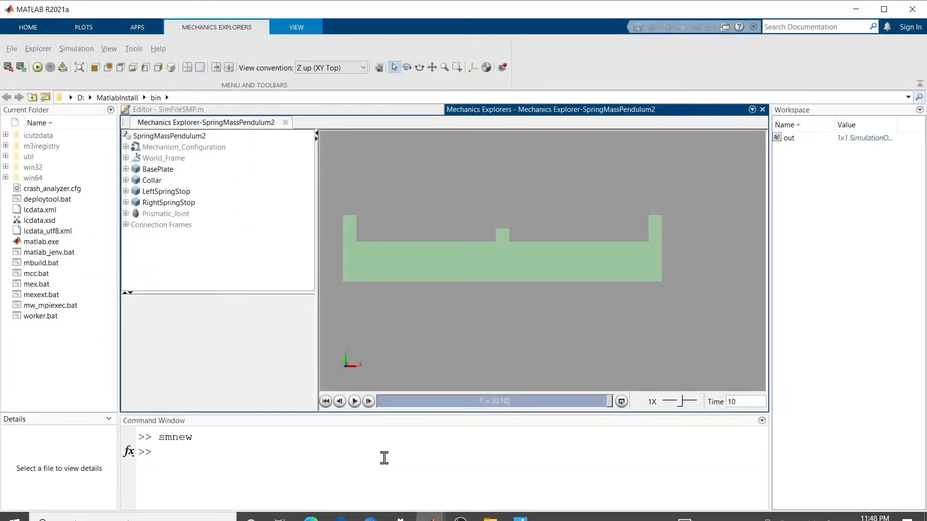
# Step: Examine the assembly in 3D with the animation rewound to time 0, checking the collar's motion along the base, and return to the Simulink model
pyautogui.moveTo(509, 248); pyautogui.dragTo(460, 300)
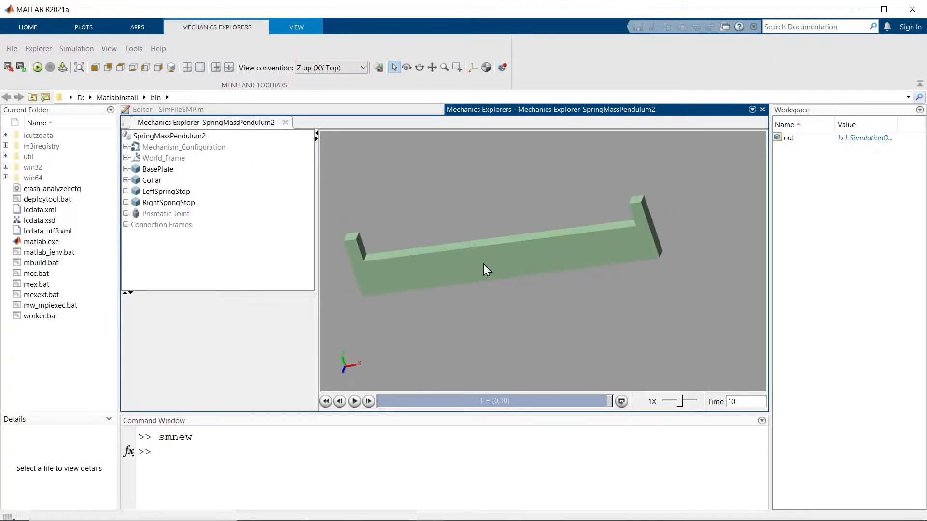
pyautogui.click(120, 67)
pyautogui.moveTo(546, 247); pyautogui.dragTo(535, 273)
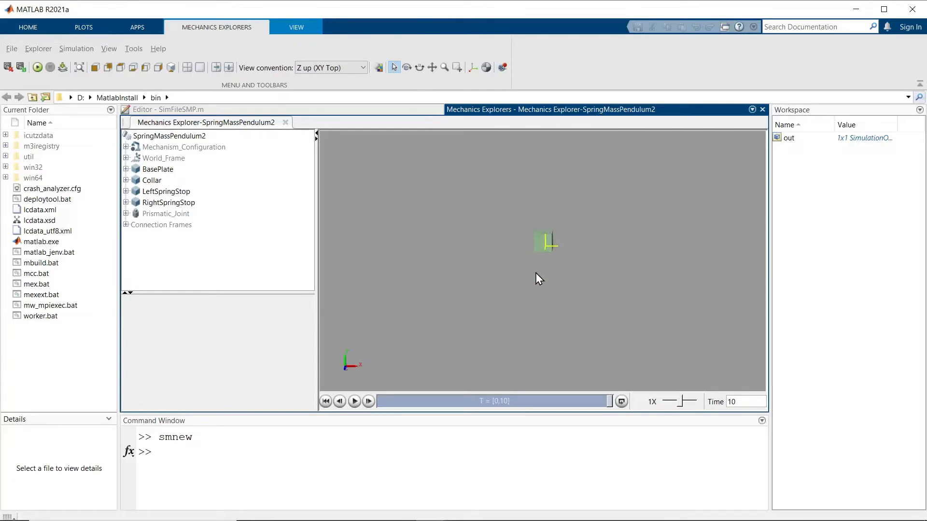
pyautogui.moveTo(608, 275); pyautogui.dragTo(569, 276)
pyautogui.moveTo(609, 406); pyautogui.dragTo(369, 405)
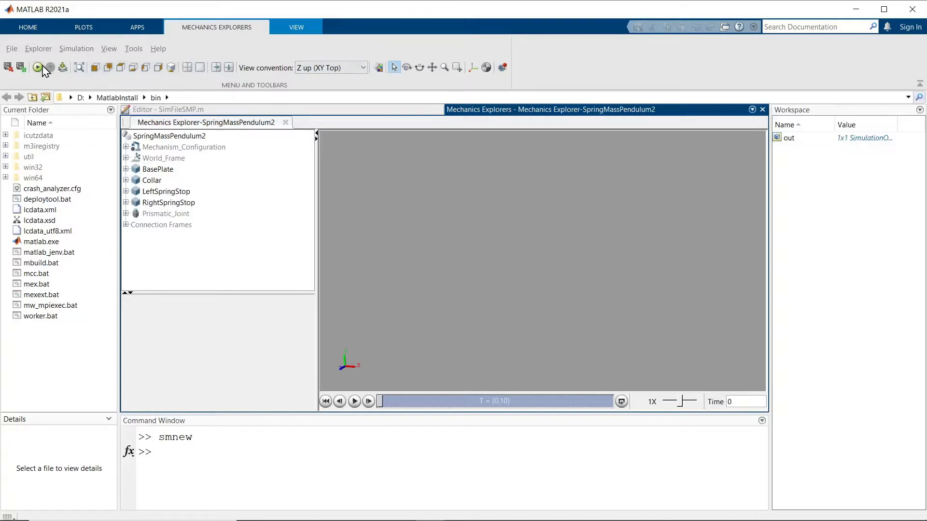
pyautogui.click(80, 67)
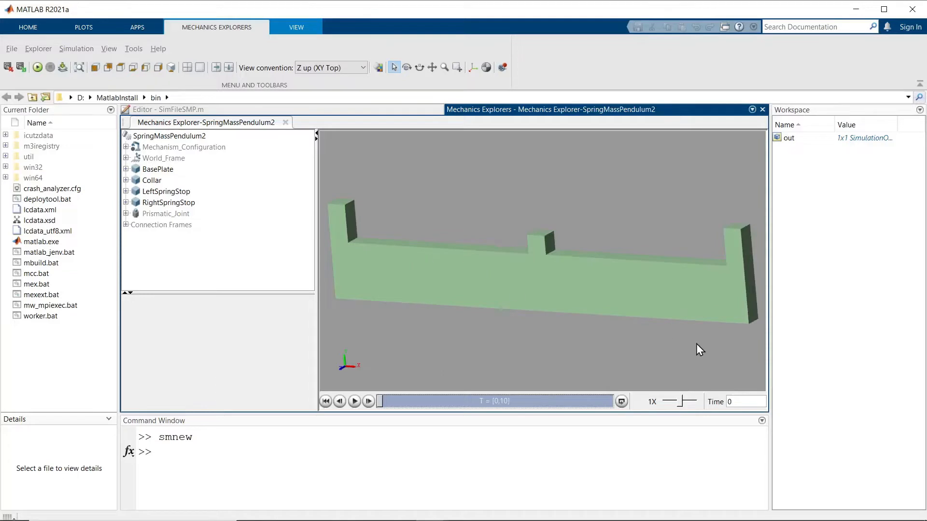
pyautogui.moveTo(380, 401)
pyautogui.mouseDown()
pyautogui.moveTo(395, 403)
pyautogui.moveTo(377, 405)
pyautogui.mouseUp()
pyautogui.moveTo(397, 363); pyautogui.dragTo(361, 369)
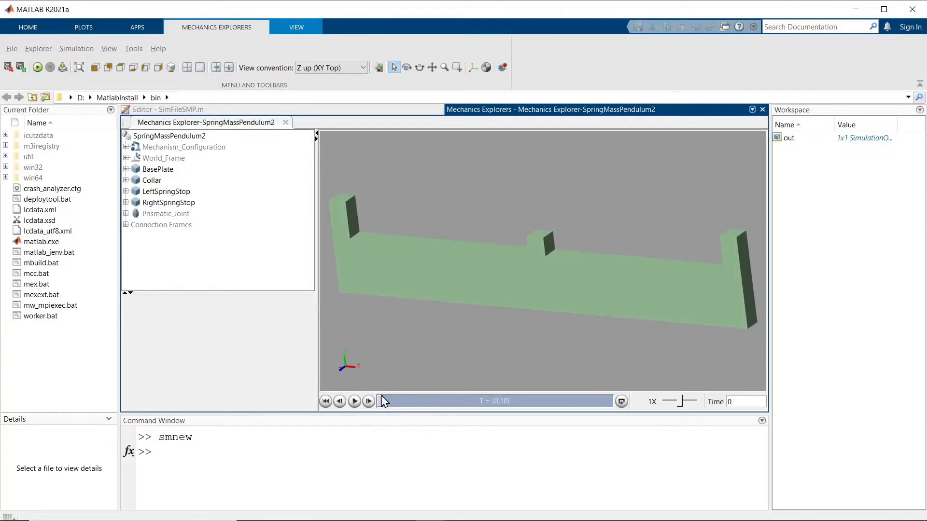
pyautogui.moveTo(380, 403)
pyautogui.mouseDown()
pyautogui.moveTo(397, 405)
pyautogui.moveTo(374, 403)
pyautogui.mouseUp()
pyautogui.scroll(-2, 474, 349)
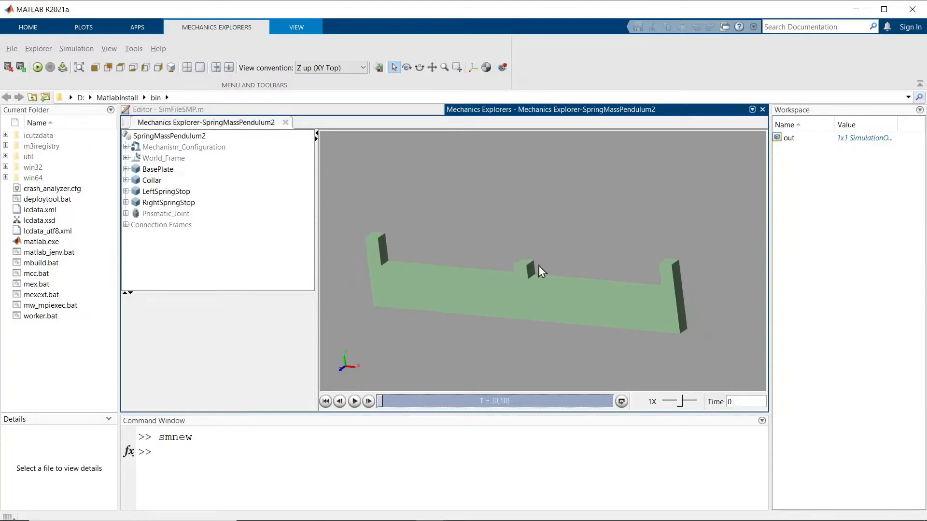
pyautogui.moveTo(381, 404)
pyautogui.mouseDown()
pyautogui.moveTo(407, 408)
pyautogui.moveTo(368, 408)
pyautogui.mouseUp()
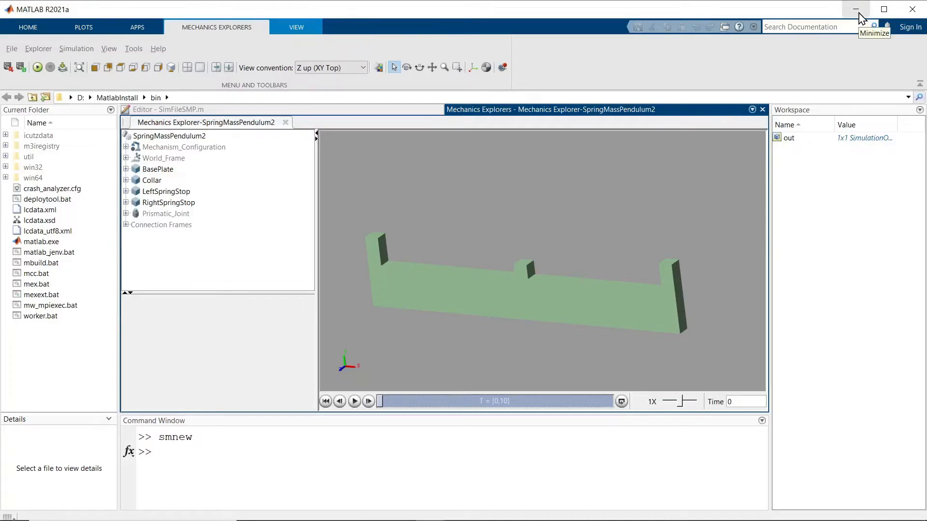
pyautogui.click(856, 10)
# Step: Open the unconnected Rigid Transform block, set its rotation method to Aligned Axes and the Pair 1 follower axis to +Z
pyautogui.click(110, 360)
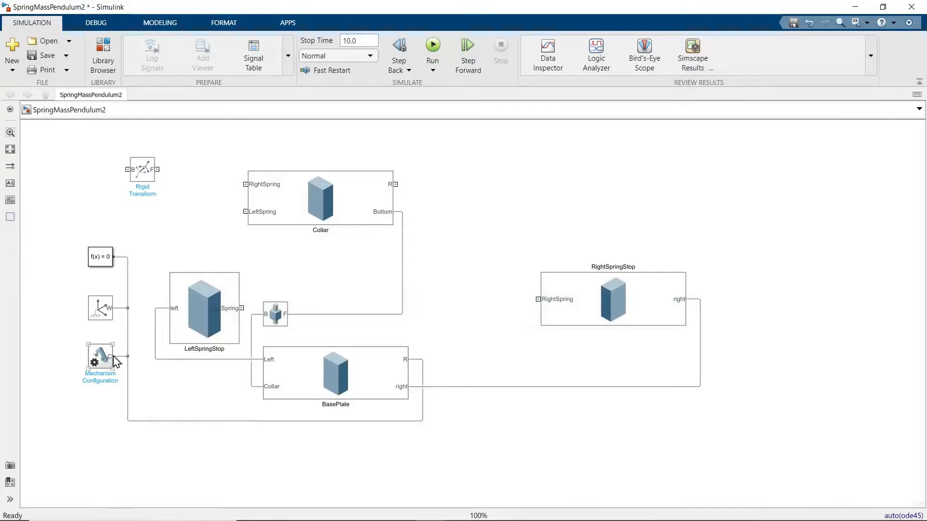
pyautogui.click(310, 323)
pyautogui.click(147, 170)
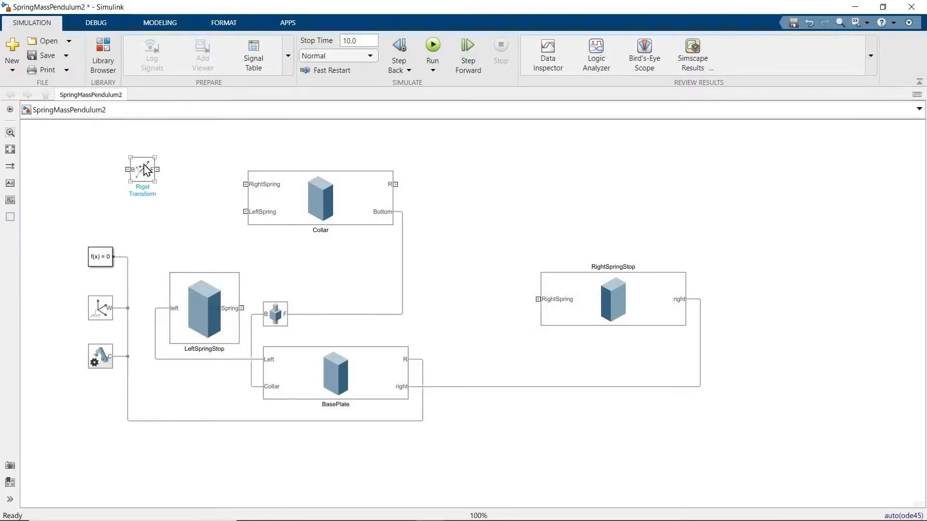
pyautogui.doubleClick(143, 170)
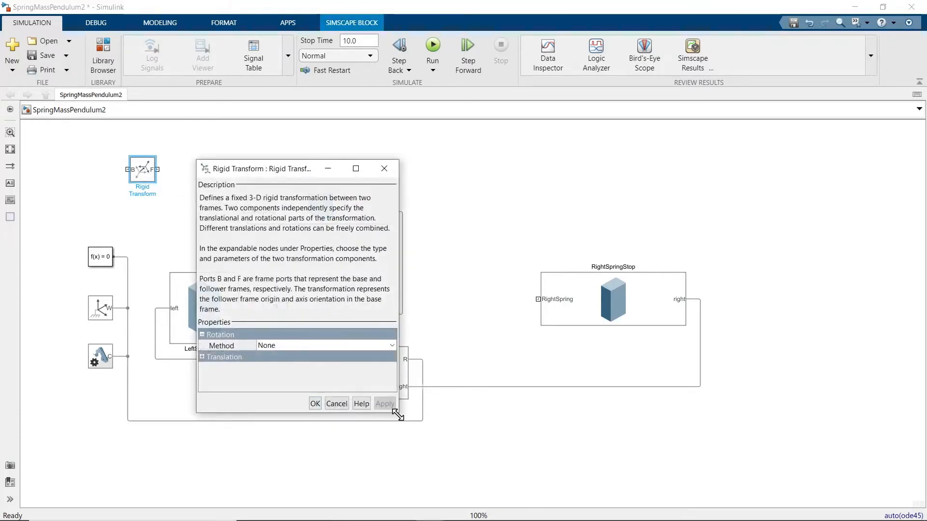
pyautogui.moveTo(398, 415); pyautogui.dragTo(552, 468)
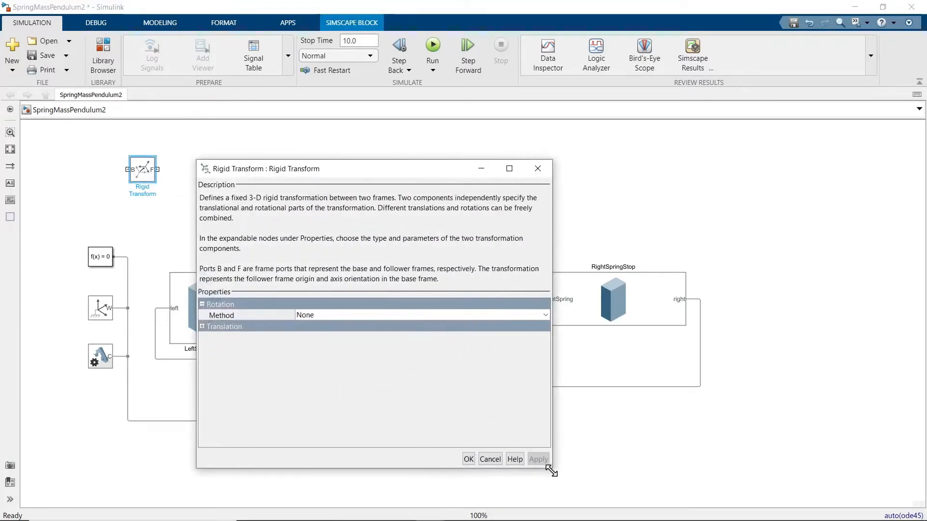
pyautogui.click(320, 317)
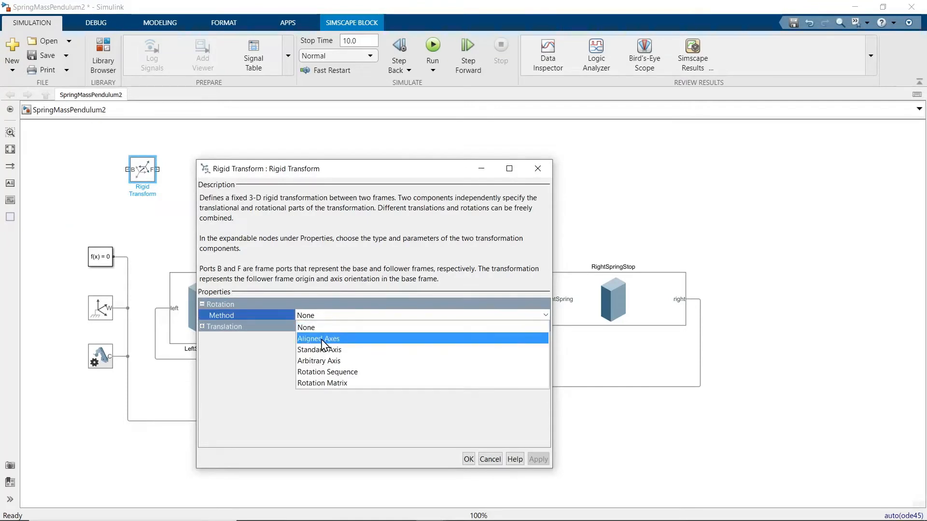
pyautogui.click(322, 340)
pyautogui.click(318, 337)
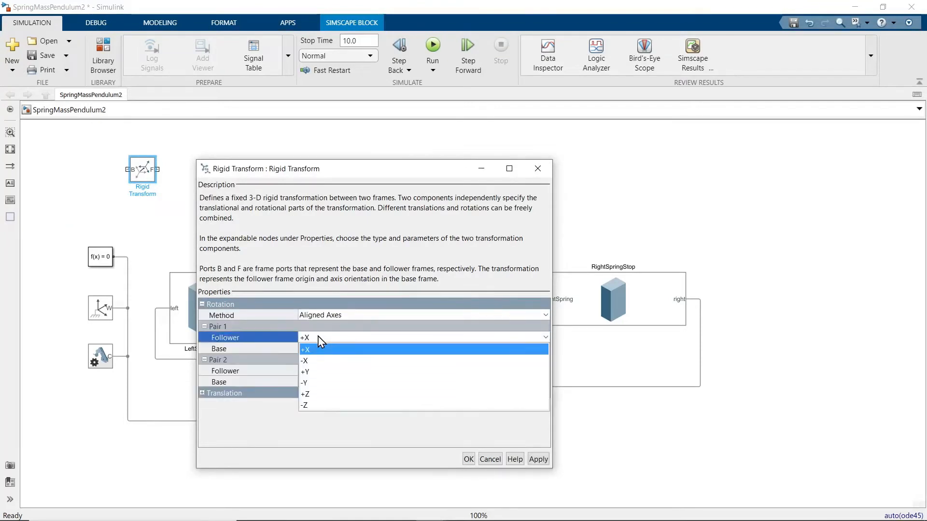
pyautogui.click(324, 391)
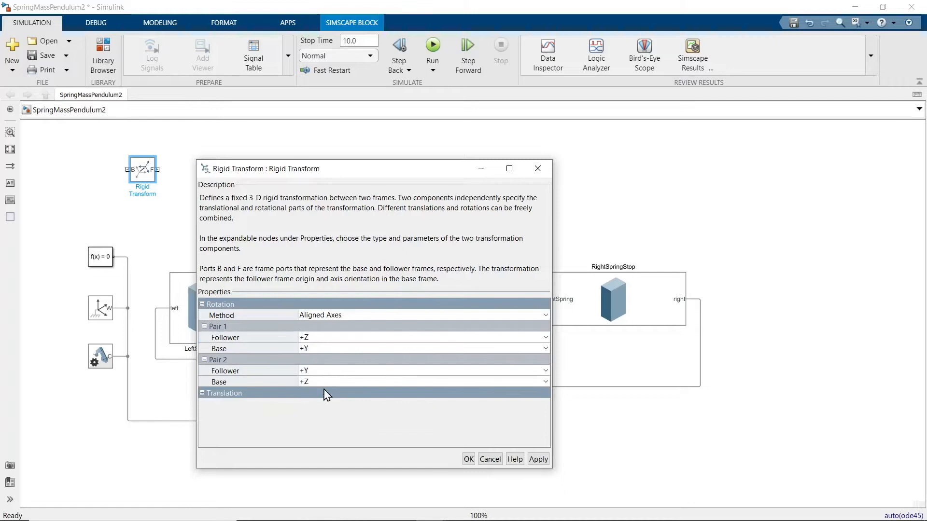
# Step: Set the Pair 1 base axis to +X and Pair 2 to follower -X and base -Z, and apply and accept the Rigid Transform settings
pyautogui.click(327, 349)
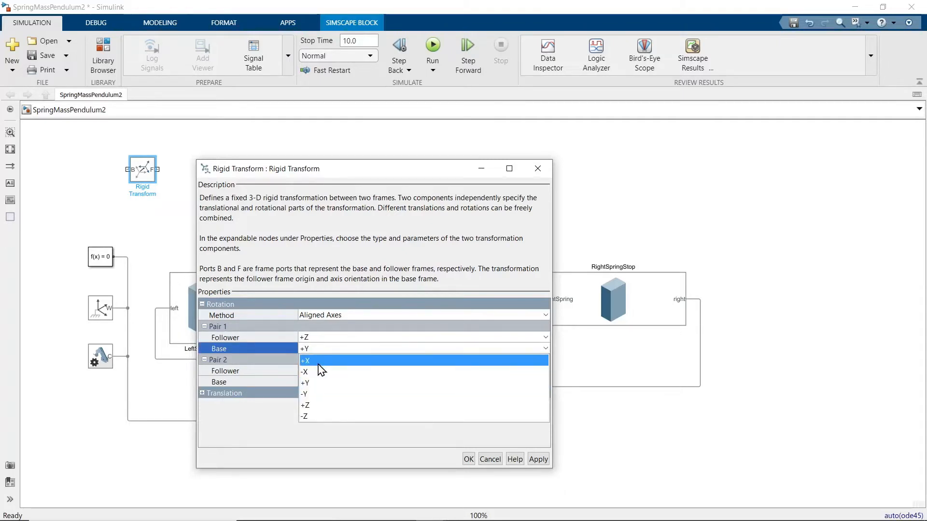
pyautogui.click(318, 363)
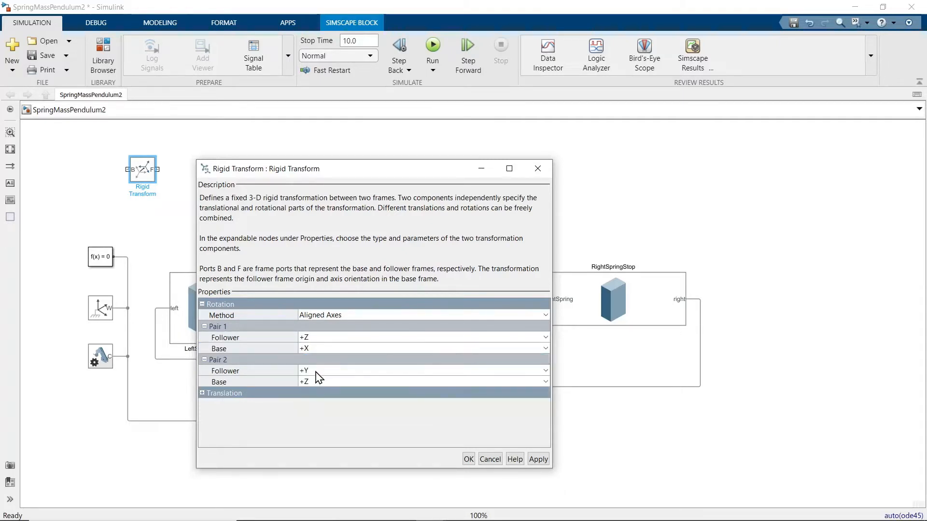
pyautogui.click(315, 371)
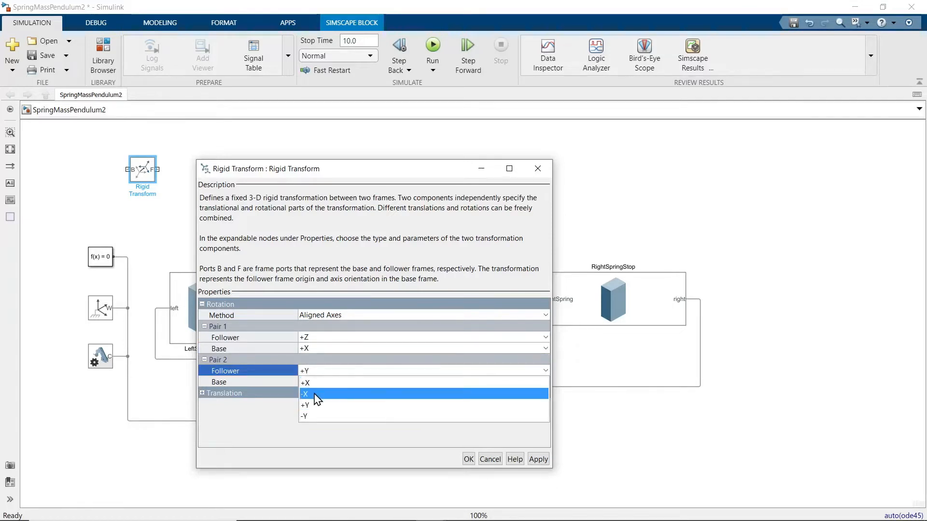
pyautogui.click(317, 395)
pyautogui.click(316, 379)
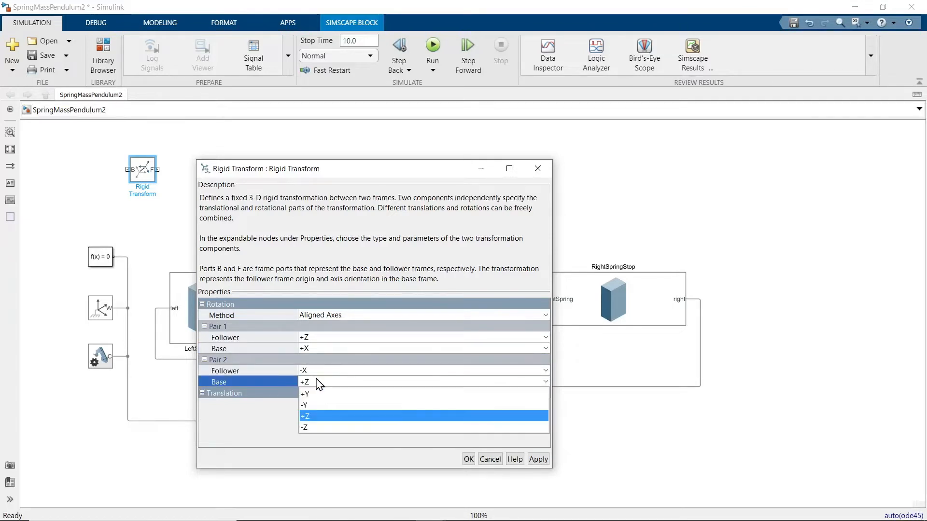
pyautogui.click(326, 428)
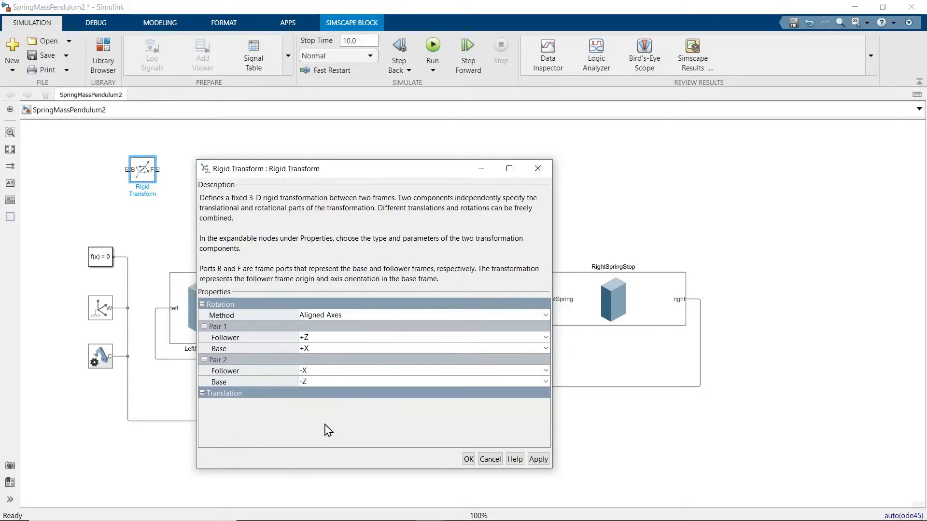
pyautogui.click(537, 460)
pyautogui.click(469, 459)
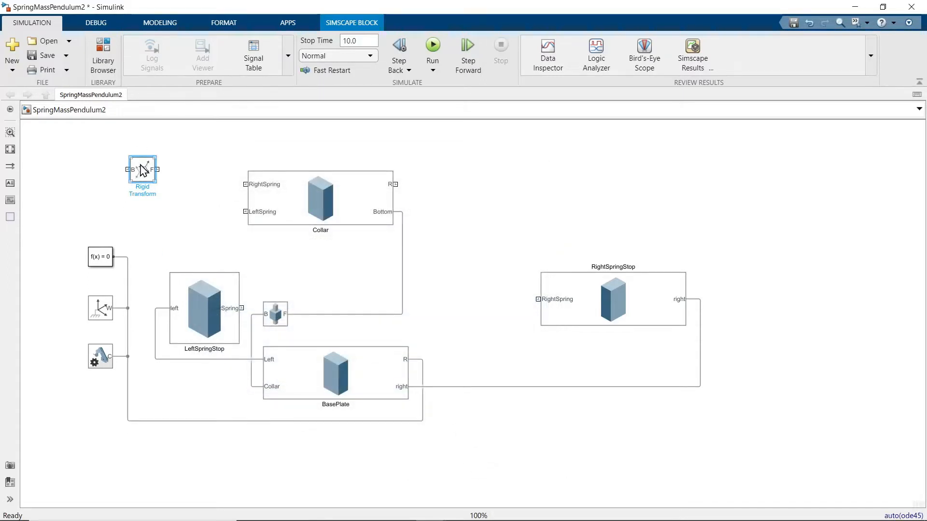
# Step: Move the Prismatic Joint farther right above the BasePlate and shift LeftSpringStop up and left to make room between them
pyautogui.moveTo(283, 317); pyautogui.dragTo(361, 306)
pyautogui.moveTo(252, 327)
pyautogui.mouseDown()
pyautogui.moveTo(265, 325)
pyautogui.moveTo(255, 326)
pyautogui.mouseUp()
pyautogui.moveTo(193, 297); pyautogui.dragTo(180, 279)
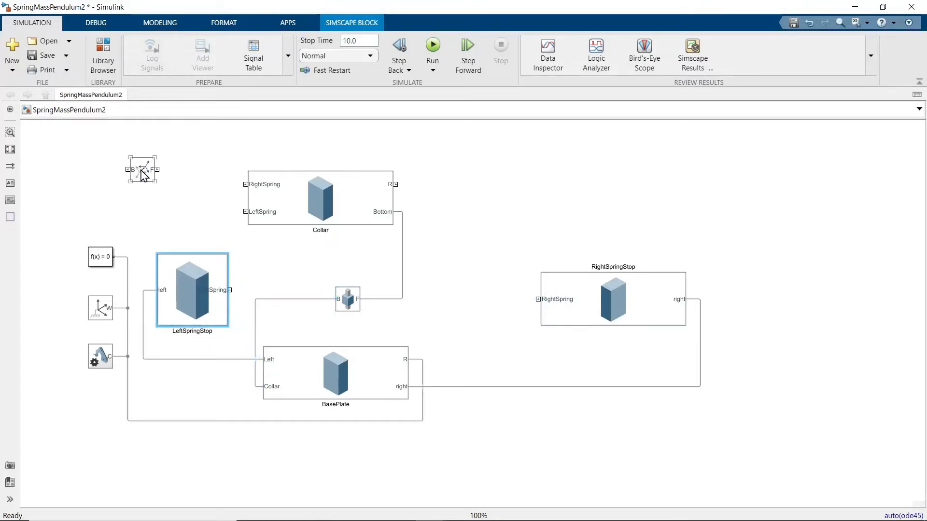
# Step: Insert the Rigid Transform between BasePlate's Collar port and the joint's B port, and a rotated copy between Collar's Bottom port and the joint's F port
pyautogui.moveTo(144, 177); pyautogui.dragTo(464, 231)
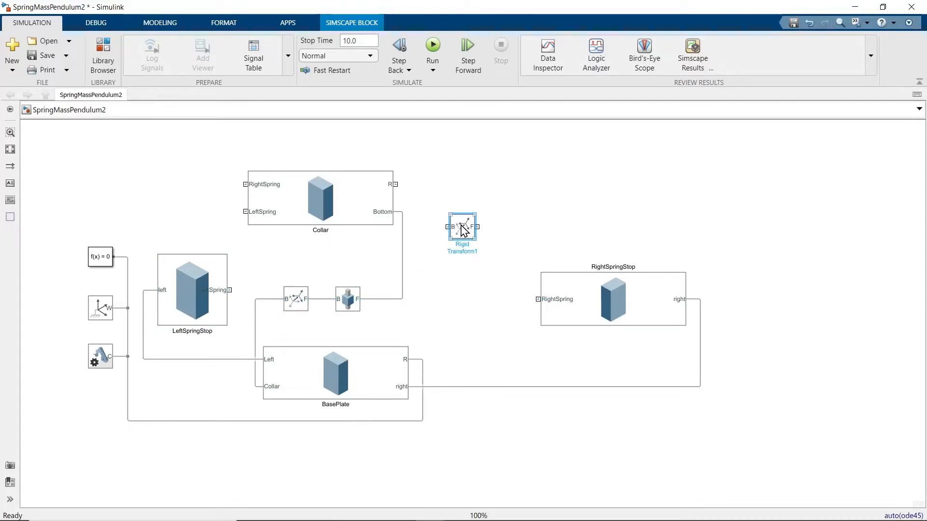
pyautogui.hotkey('ctrl', 'r')
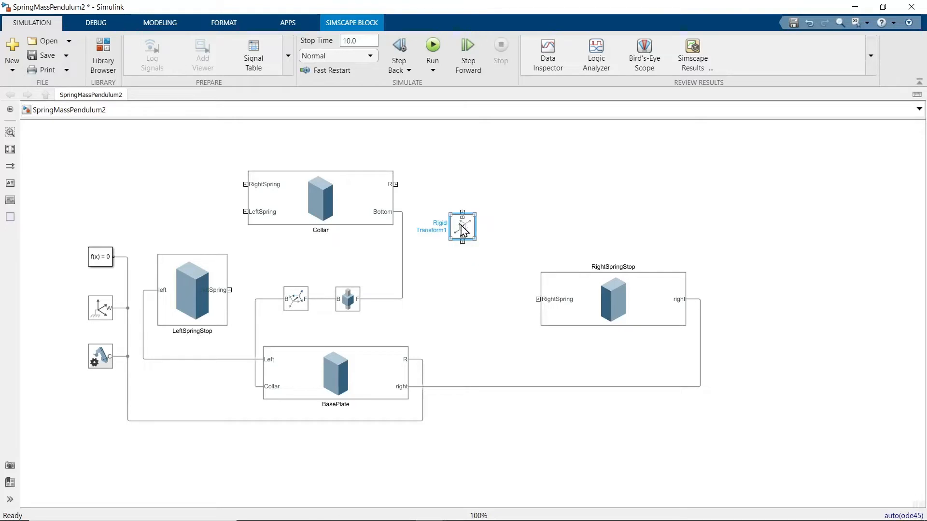
pyautogui.moveTo(409, 264); pyautogui.dragTo(403, 264)
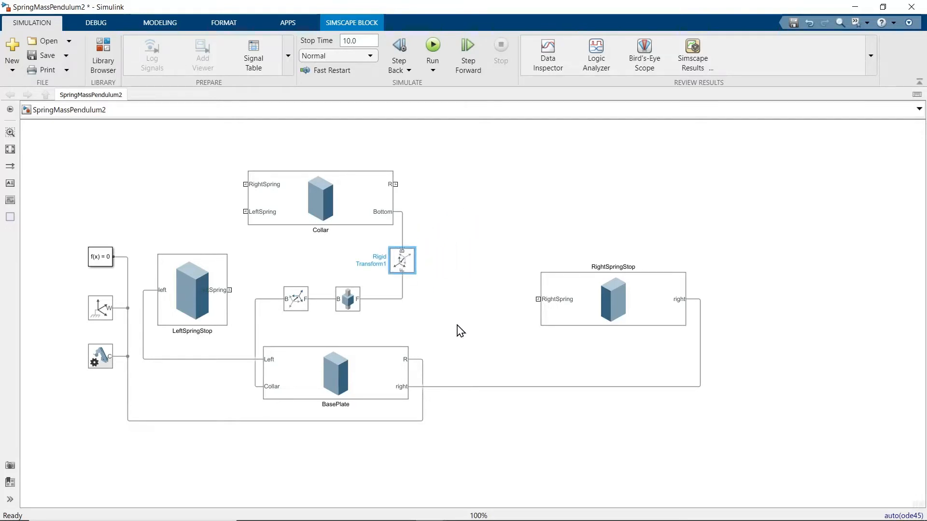
# Step: Rerun the simulation, play its animation from time 0 in Mechanics Explorer to check the collar's motion, and return to the Simulink model
pyautogui.click(431, 47)
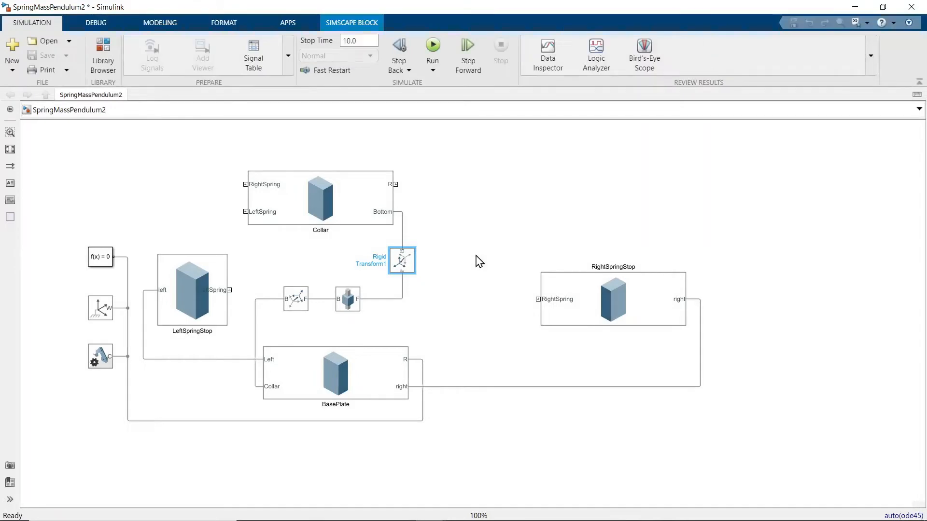
pyautogui.hotkey('alt', 'Tab')
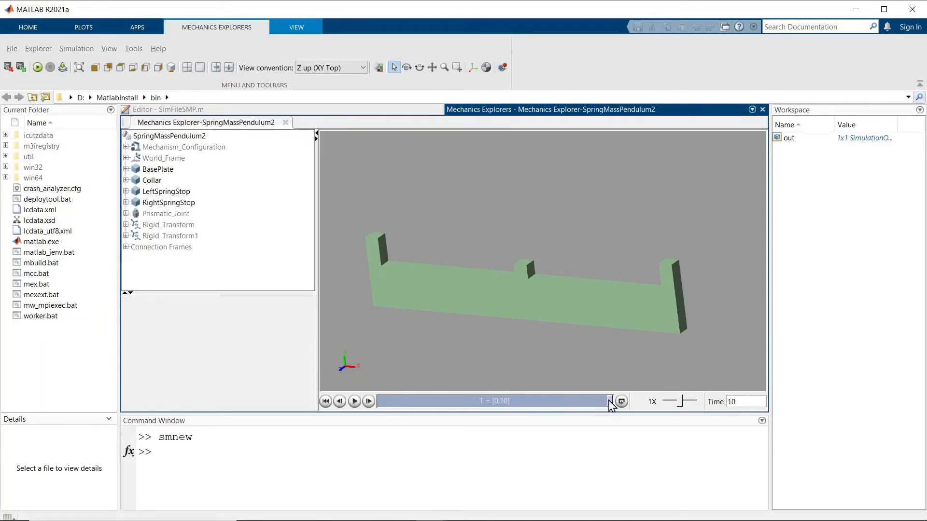
pyautogui.moveTo(611, 406); pyautogui.dragTo(407, 412)
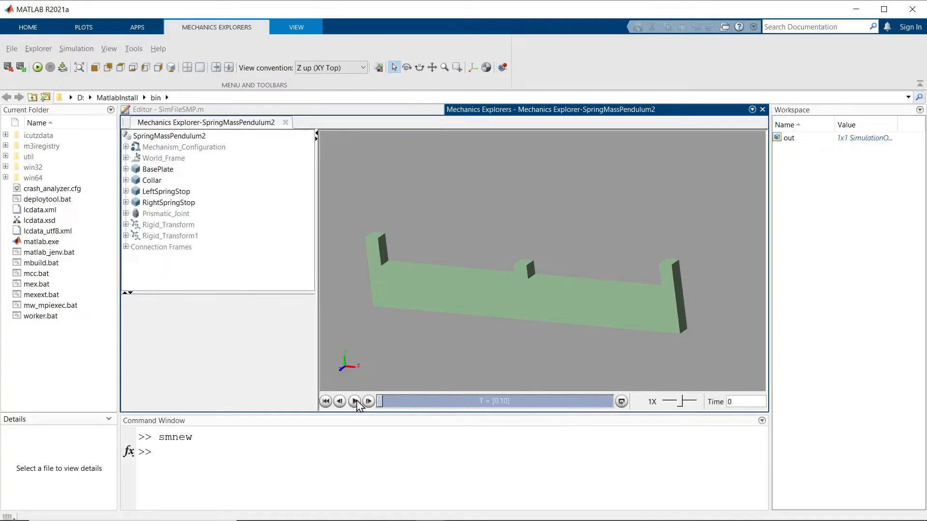
pyautogui.click(356, 402)
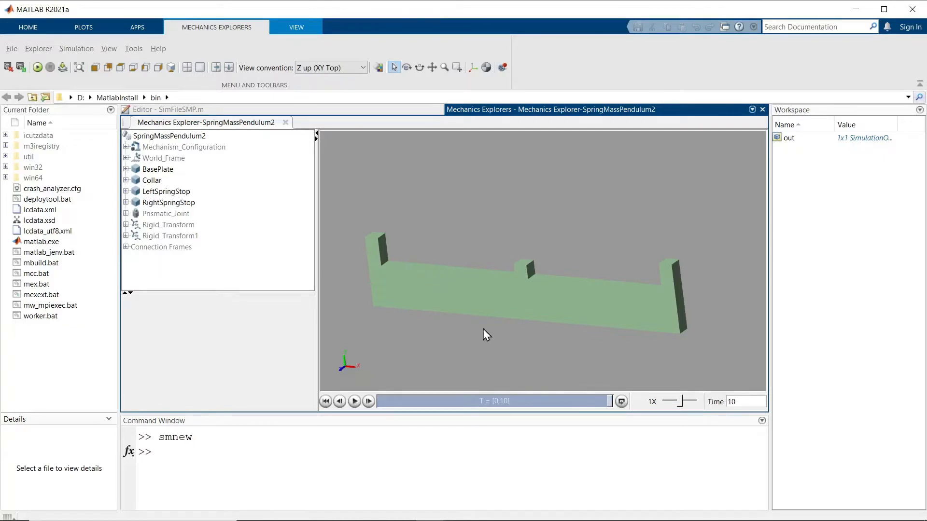
pyautogui.click(855, 9)
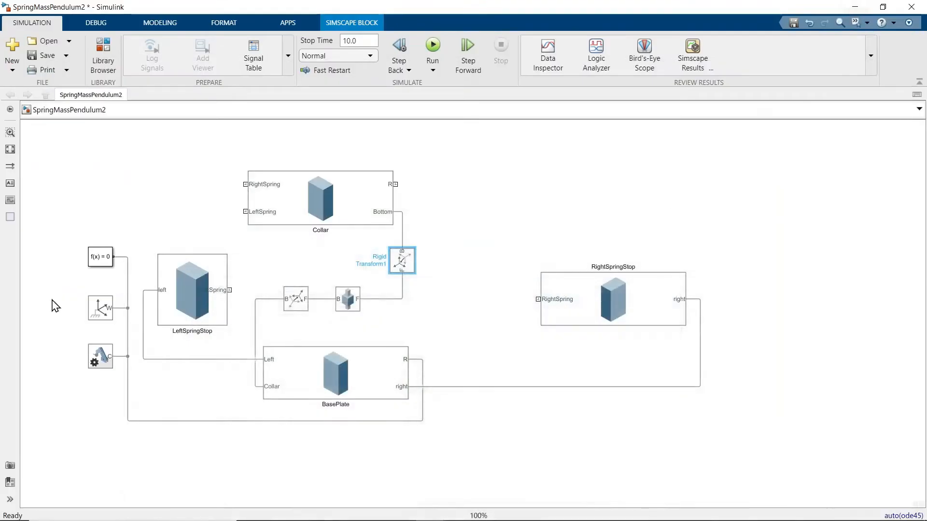
pyautogui.click(301, 380)
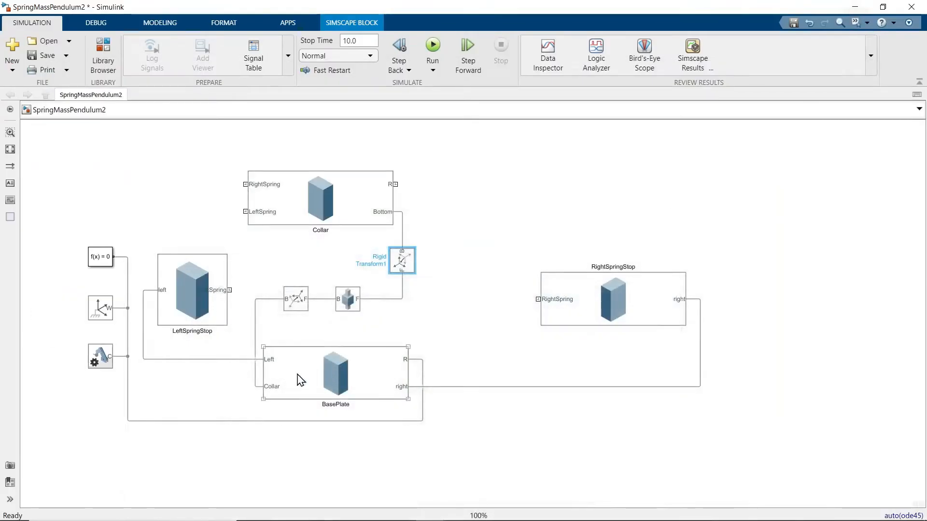
# Step: Set LeftSpringStop's graphic color to red [1.0 0.2 0.2] in its simple visual properties and accept the block settings
pyautogui.doubleClick(192, 292)
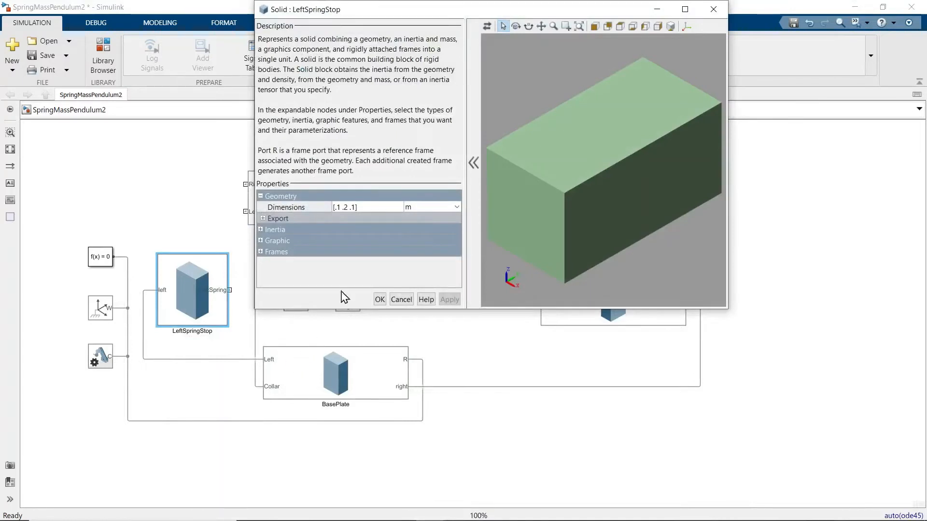
pyautogui.click(260, 240)
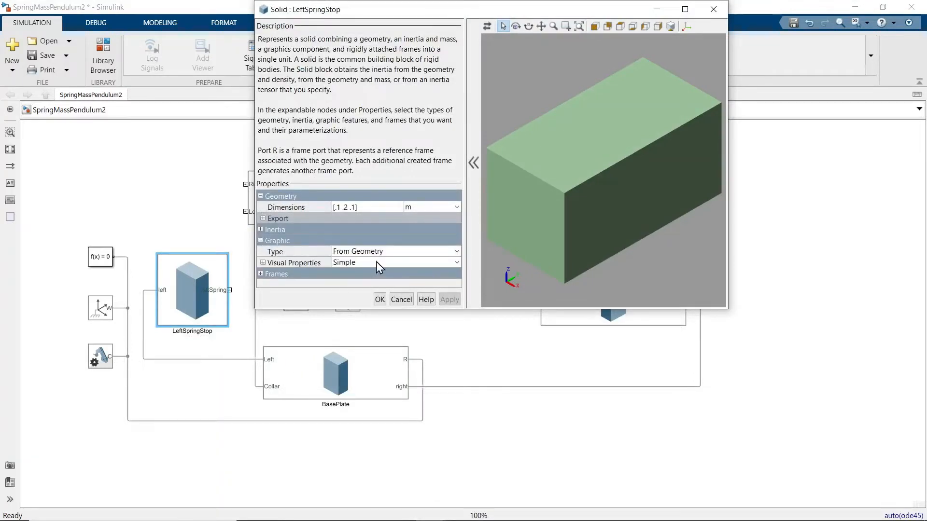
pyautogui.click(268, 262)
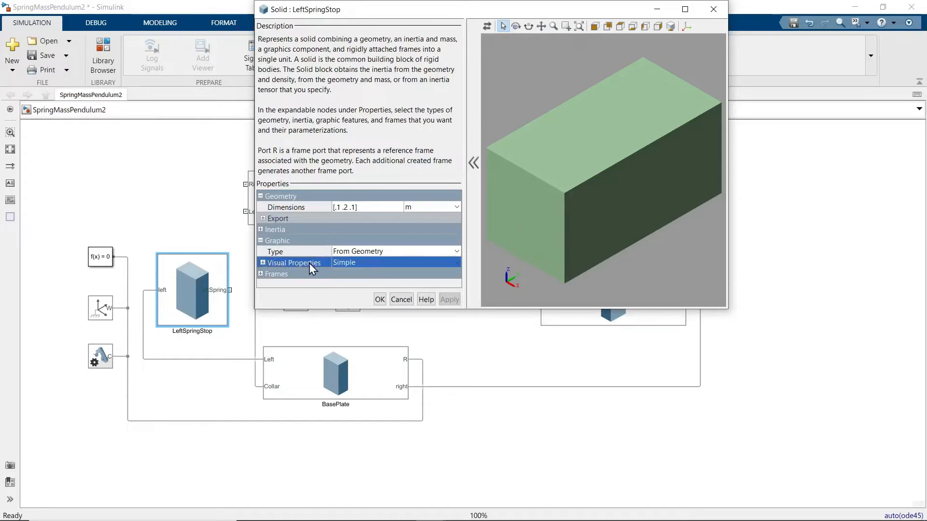
pyautogui.click(265, 262)
pyautogui.click(381, 273)
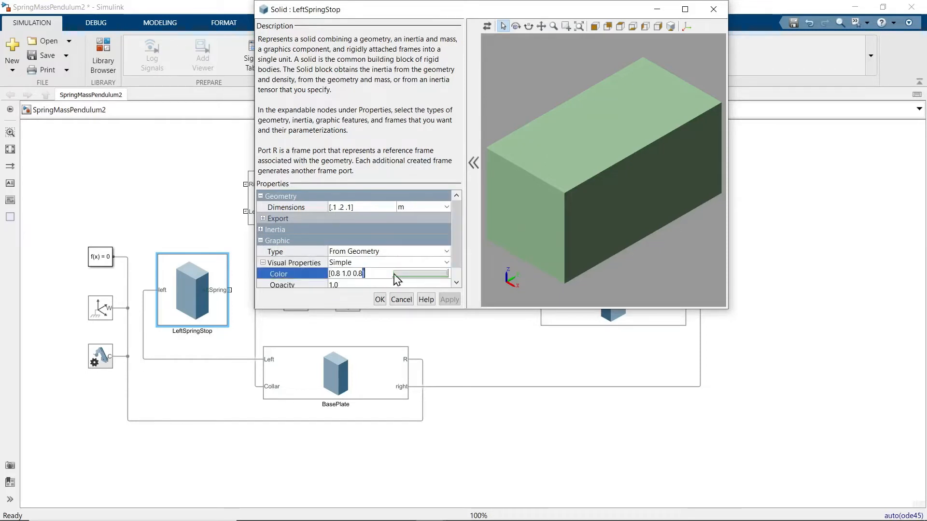
pyautogui.click(397, 274)
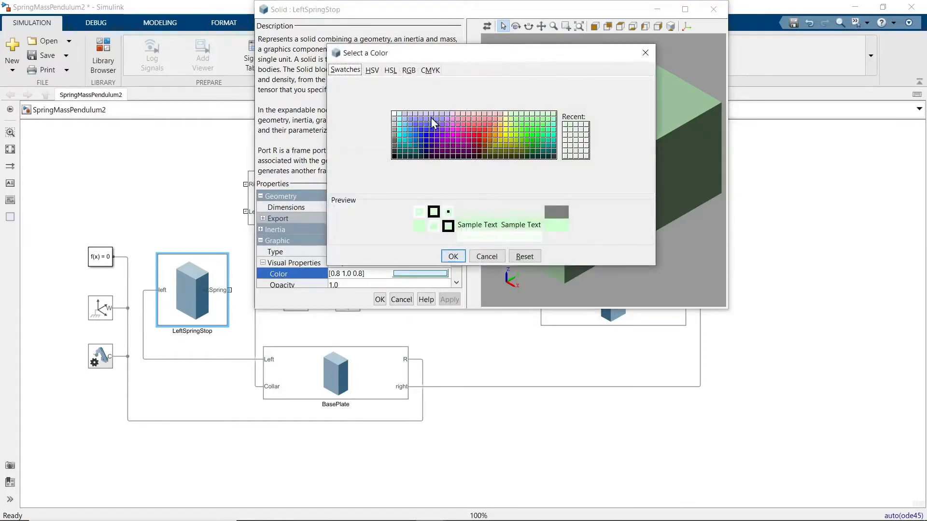
pyautogui.click(478, 130)
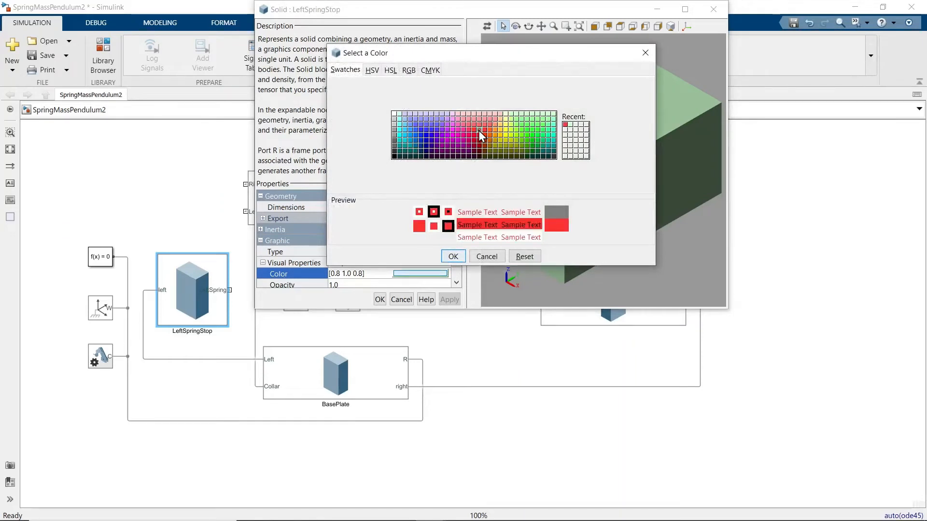
pyautogui.click(453, 257)
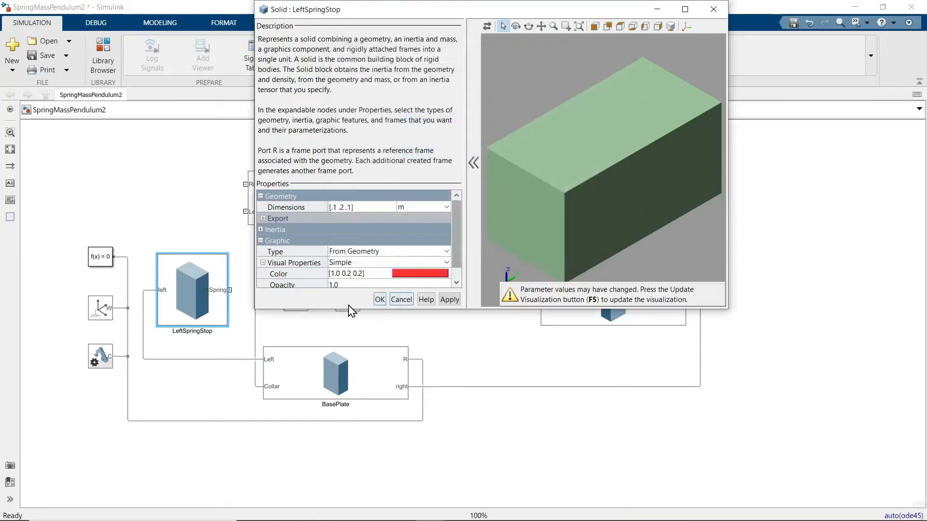
pyautogui.click(379, 300)
# Step: Give RightSpringStop the matching red graphic color [1.0 0.2 0.2], then apply and accept the block settings
pyautogui.doubleClick(600, 303)
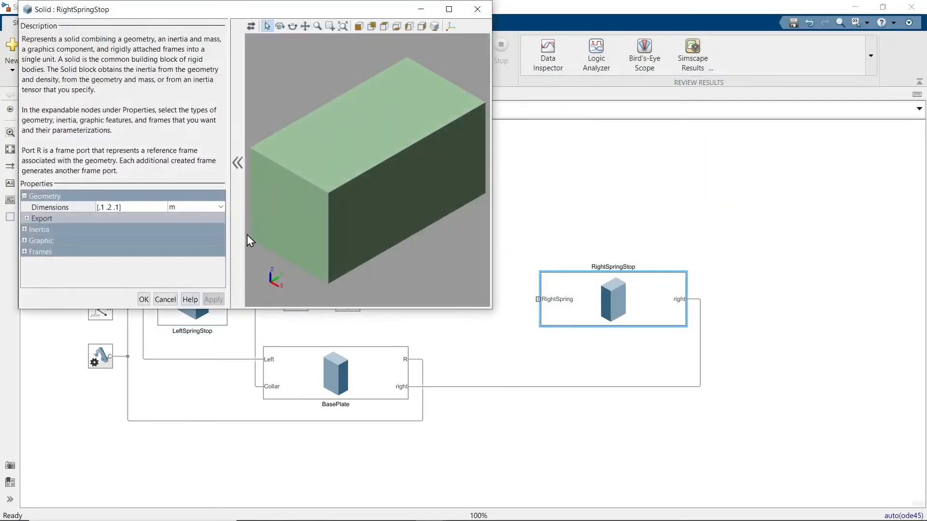
pyautogui.click(24, 239)
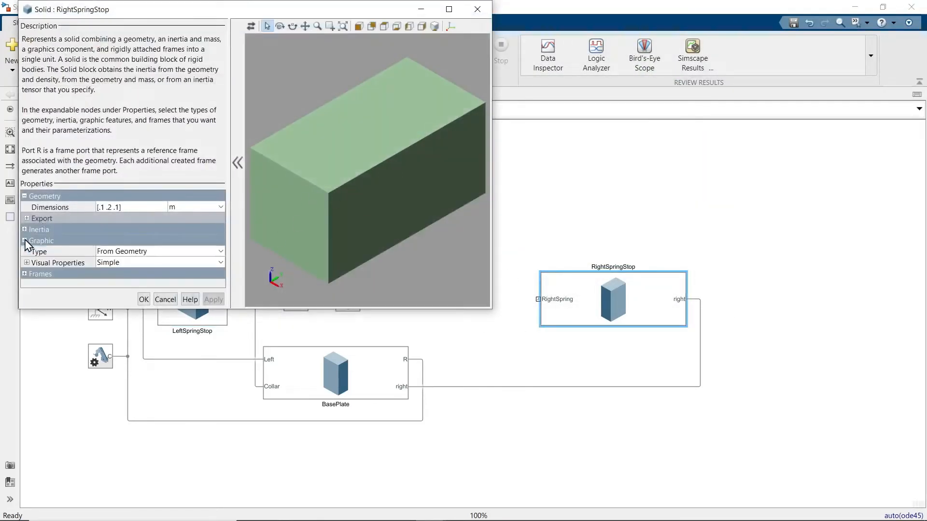
pyautogui.click(27, 262)
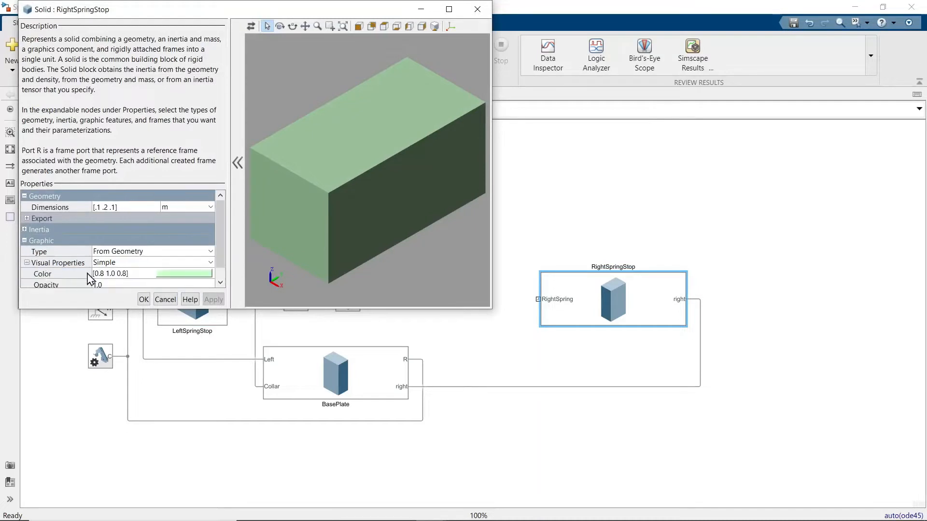
pyautogui.click(141, 274)
pyautogui.click(185, 273)
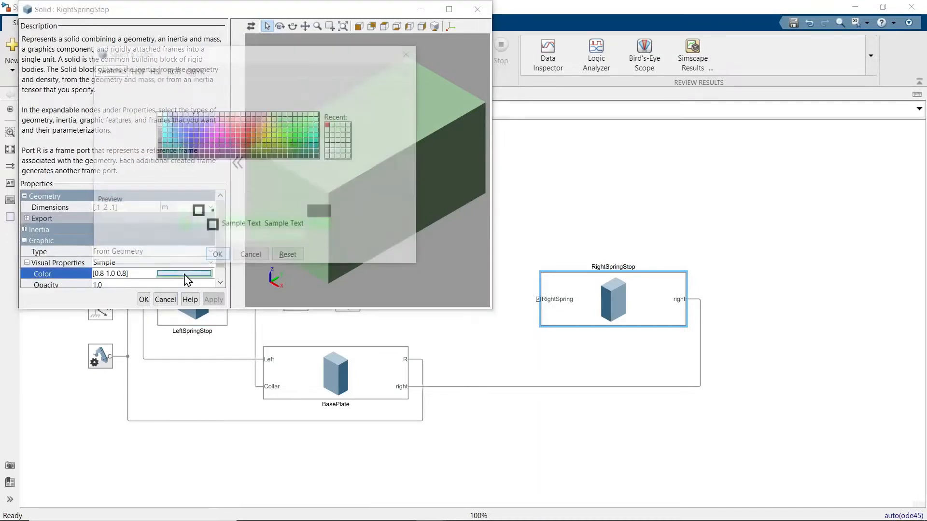
pyautogui.click(235, 131)
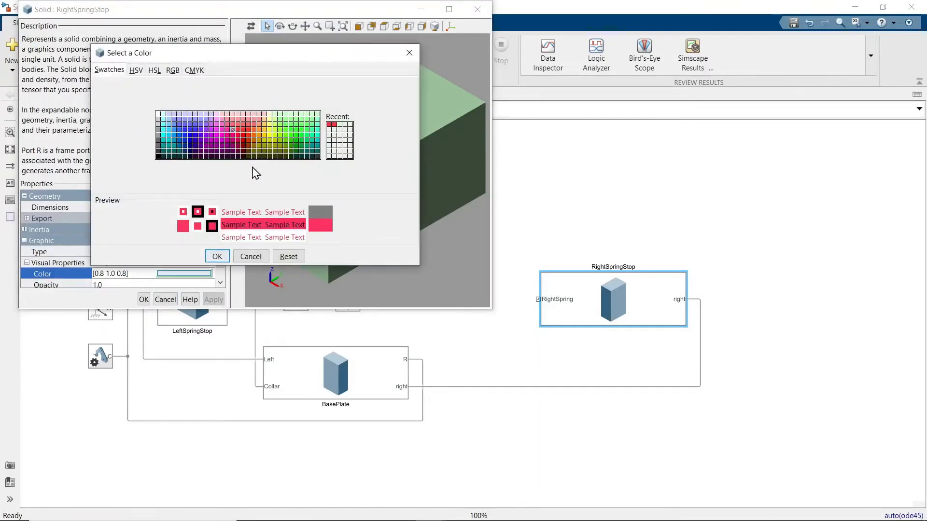
pyautogui.click(238, 132)
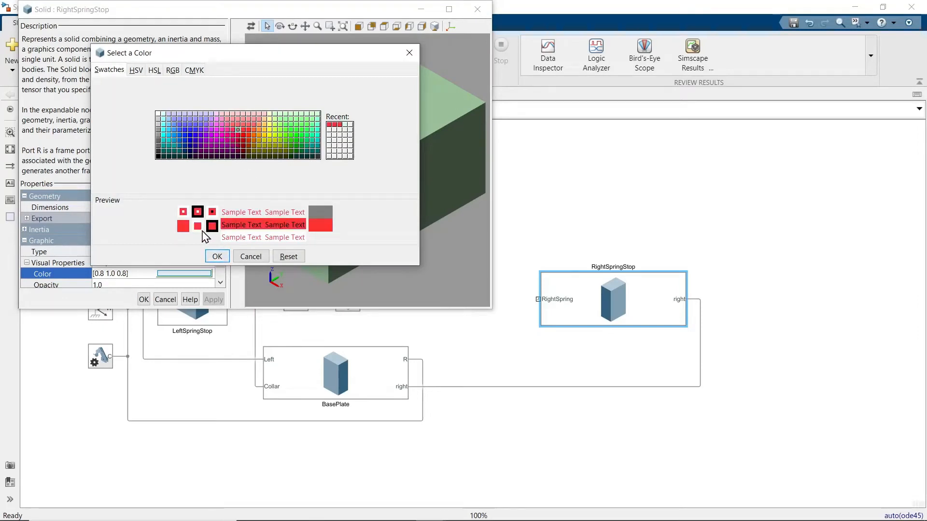
pyautogui.click(216, 256)
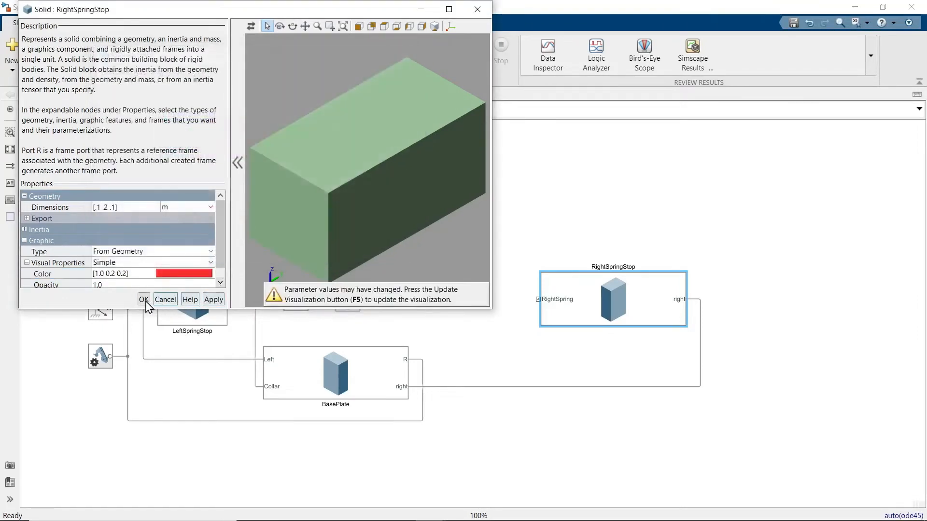
pyautogui.click(212, 301)
pyautogui.click(143, 300)
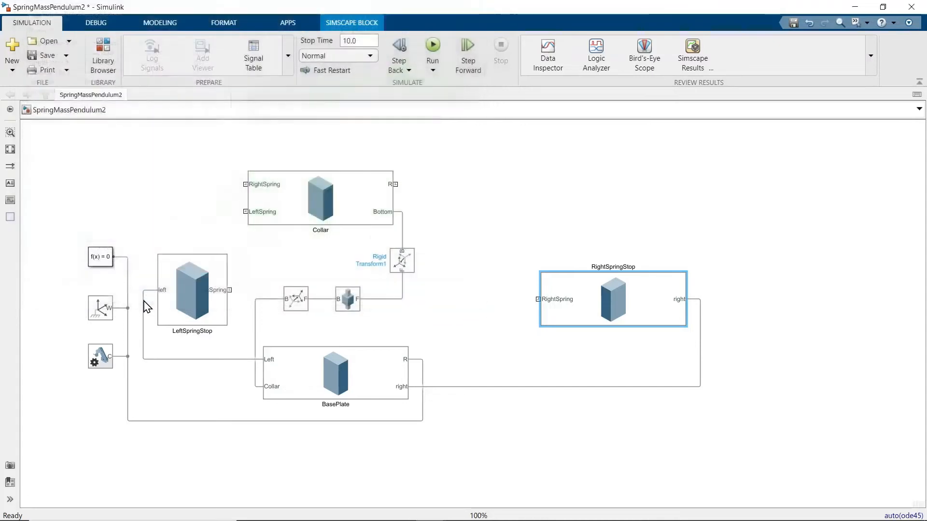
# Step: Set Collar's graphic color to light blue [0.6 0.6 1.0], then apply and accept the block settings
pyautogui.click(316, 200)
pyautogui.doubleClick(315, 200)
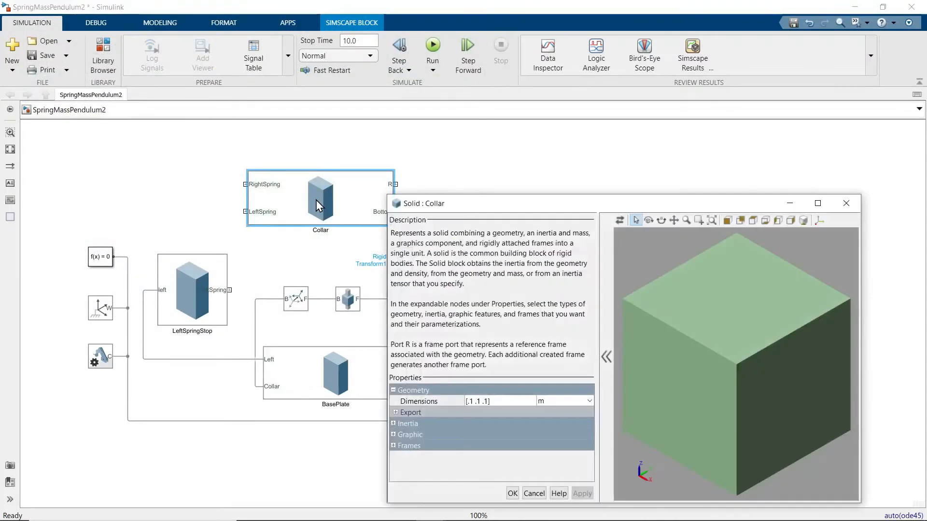
pyautogui.click(393, 435)
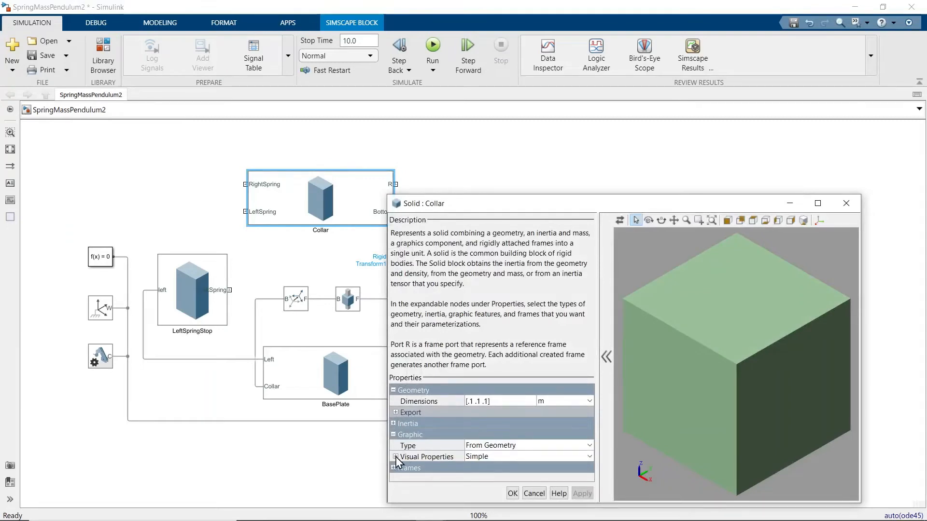
pyautogui.click(396, 457)
pyautogui.click(505, 469)
pyautogui.click(531, 467)
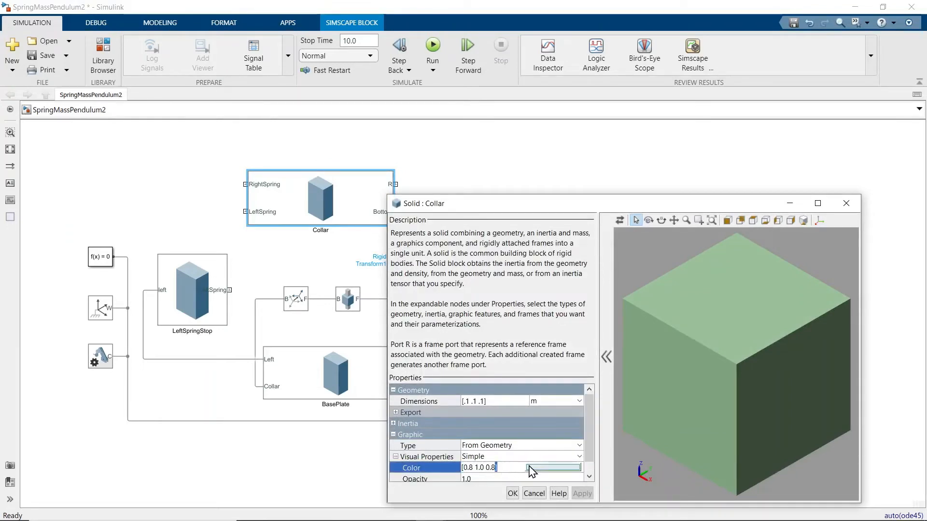
pyautogui.click(564, 315)
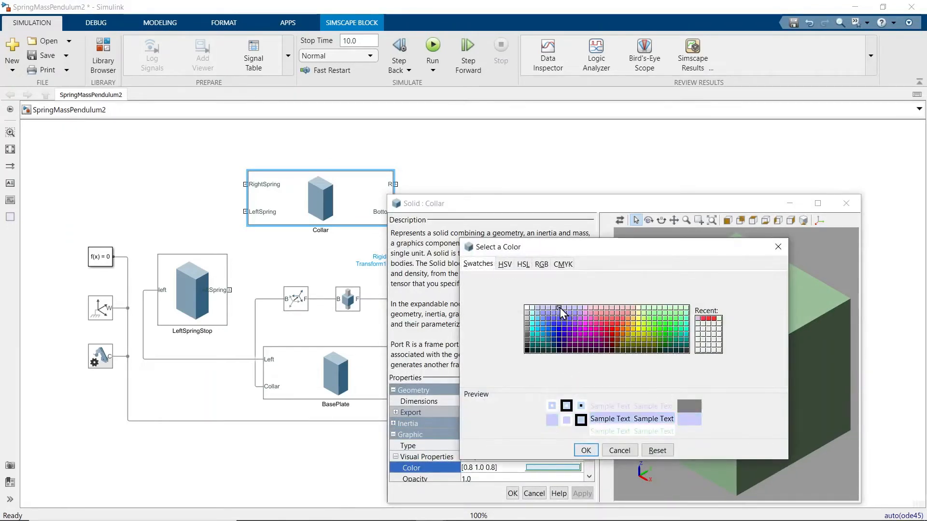
pyautogui.click(559, 313)
pyautogui.click(585, 451)
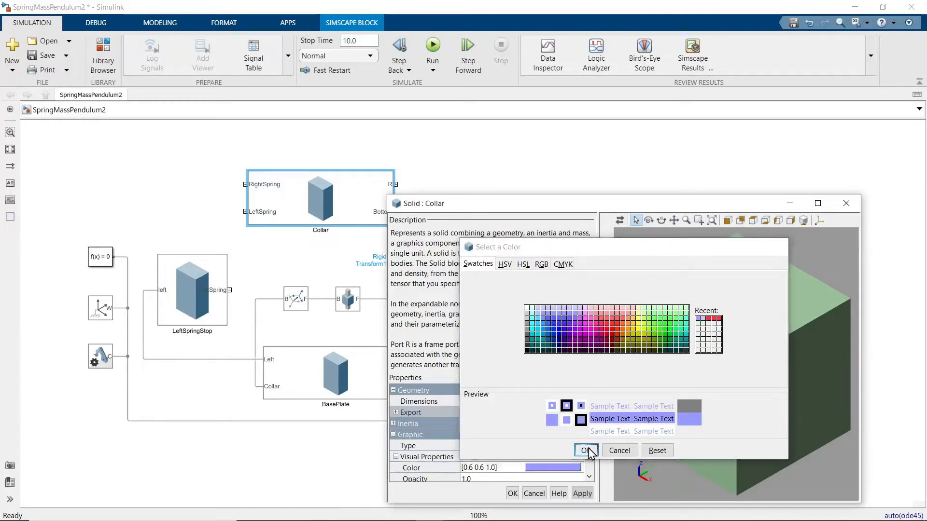
pyautogui.click(581, 495)
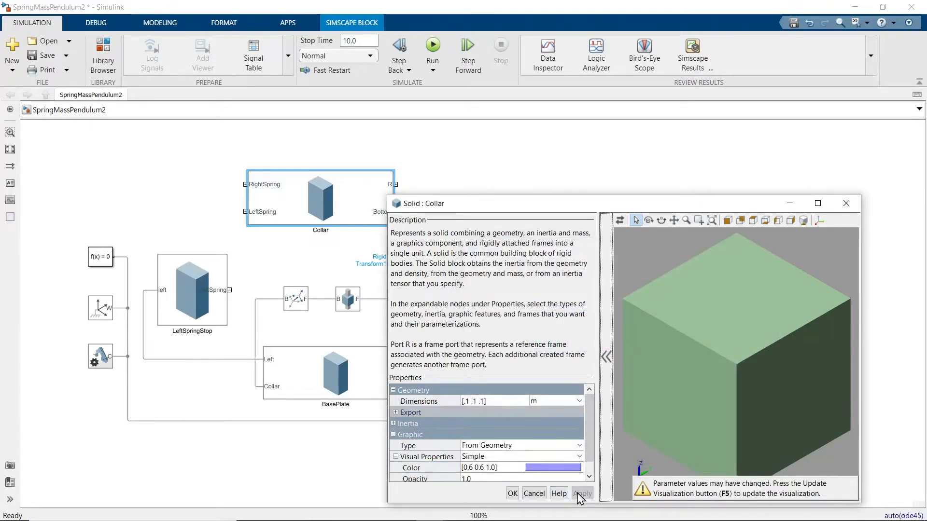
pyautogui.click(513, 493)
# Step: Update the model, check the recolored stops and collar in Mechanics Explorer, and return to the Simulink model
pyautogui.hotkey('ctrl', 't')
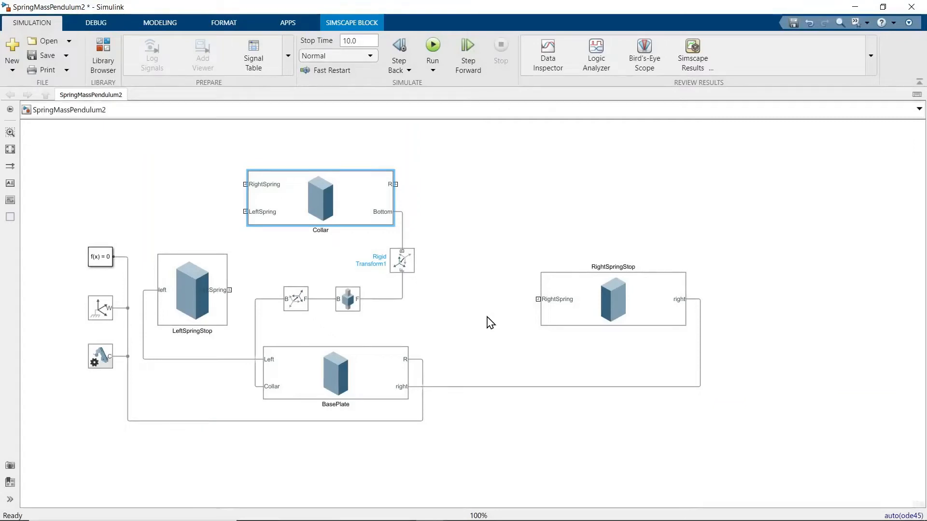
pyautogui.hotkey('alt', 'Tab')
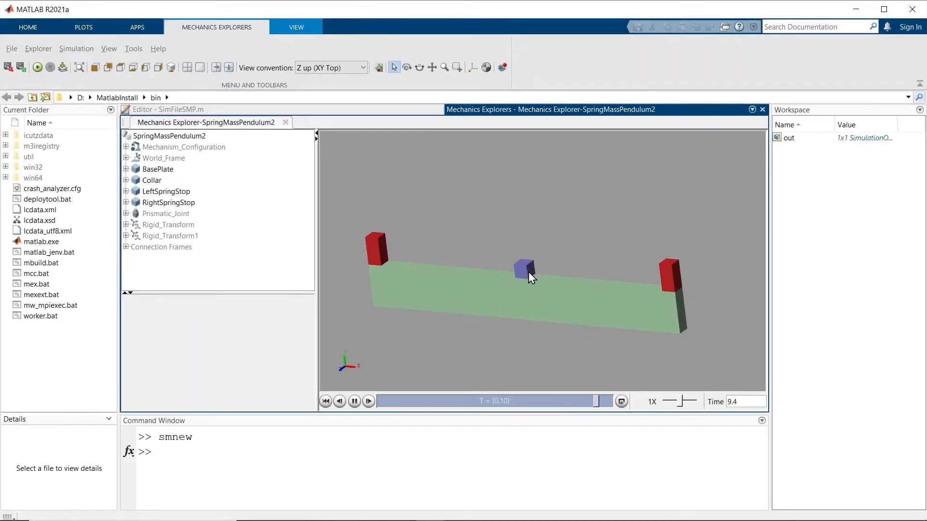
pyautogui.hotkey('alt', 'Tab')
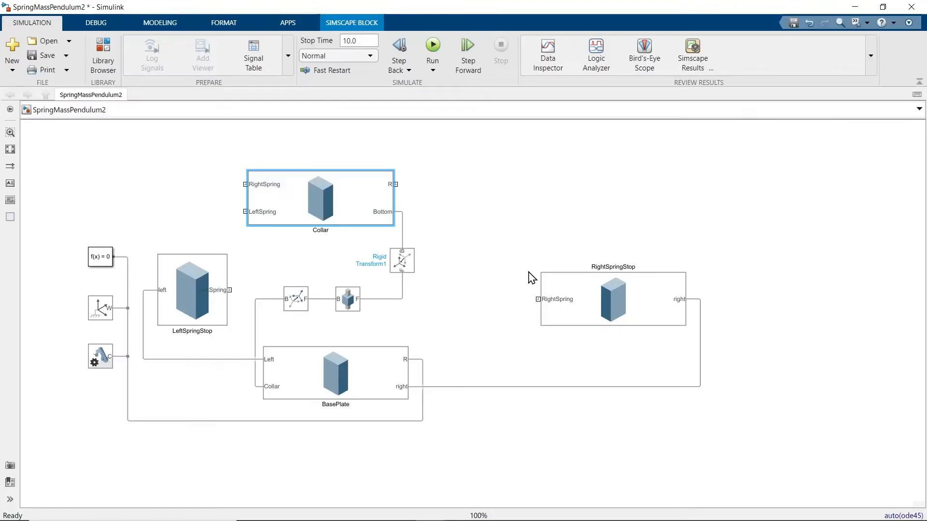
# Step: Check the World Frame description, then set the Mechanism Configuration gravity to [9.80665 0 0] m/s^2 and accept it
pyautogui.doubleClick(100, 308)
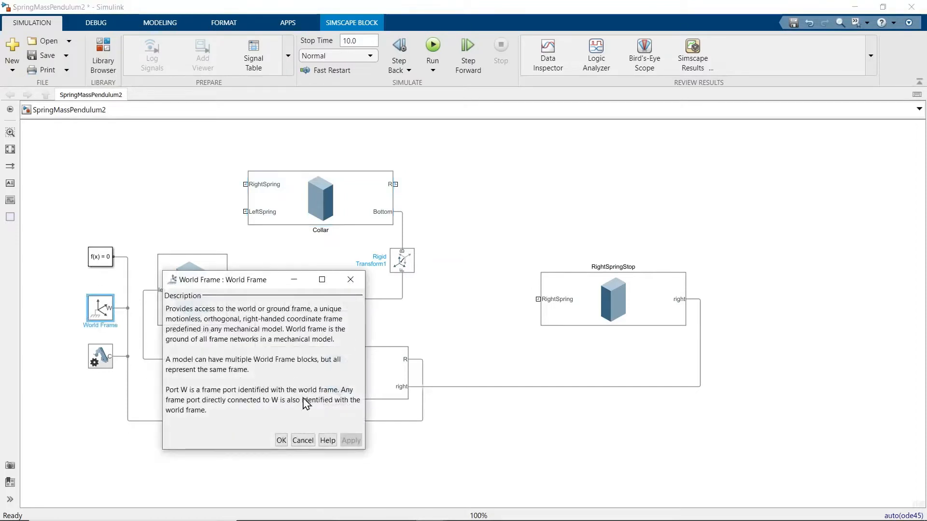
pyautogui.click(281, 440)
pyautogui.click(100, 358)
pyautogui.doubleClick(100, 359)
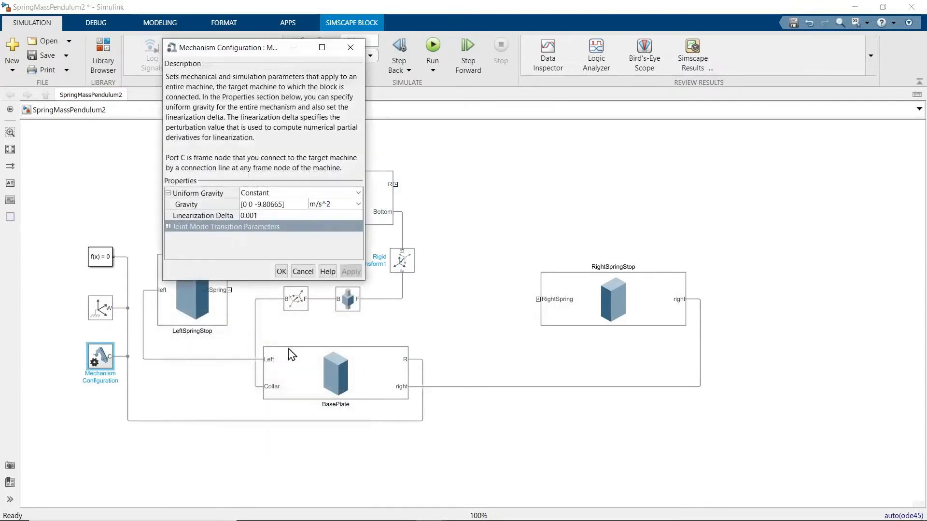
pyautogui.click(258, 205)
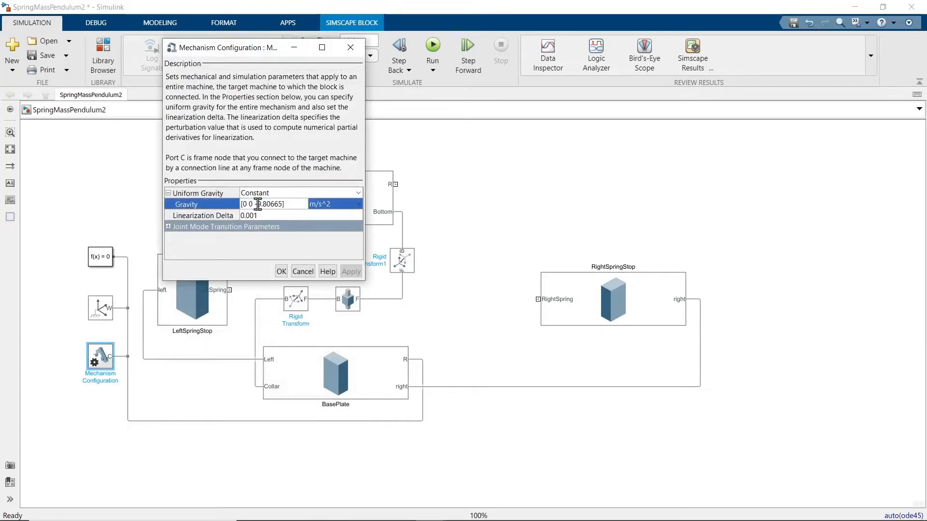
pyautogui.moveTo(258, 205); pyautogui.dragTo(284, 204)
pyautogui.hotkey('ctrl', 'c')
pyautogui.press('BackSpace')
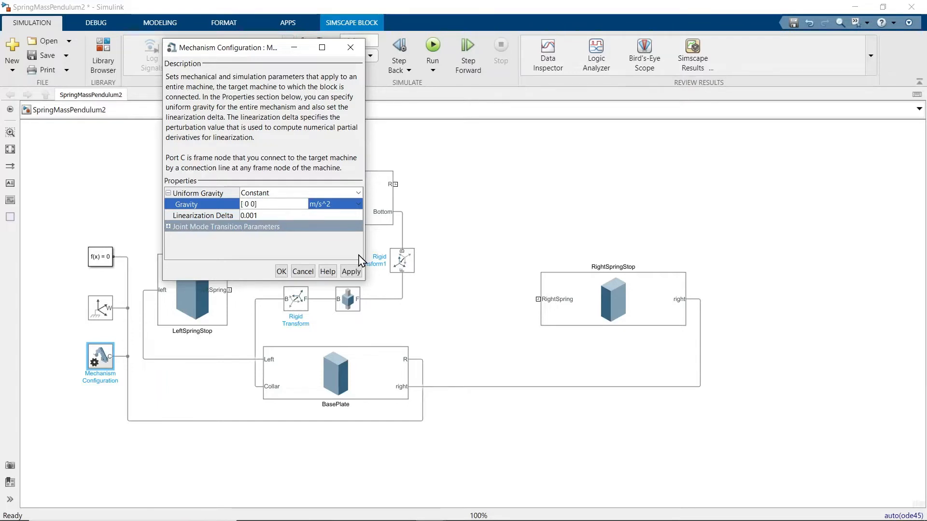
pyautogui.hotkey('ctrl', 'v')
pyautogui.click(351, 272)
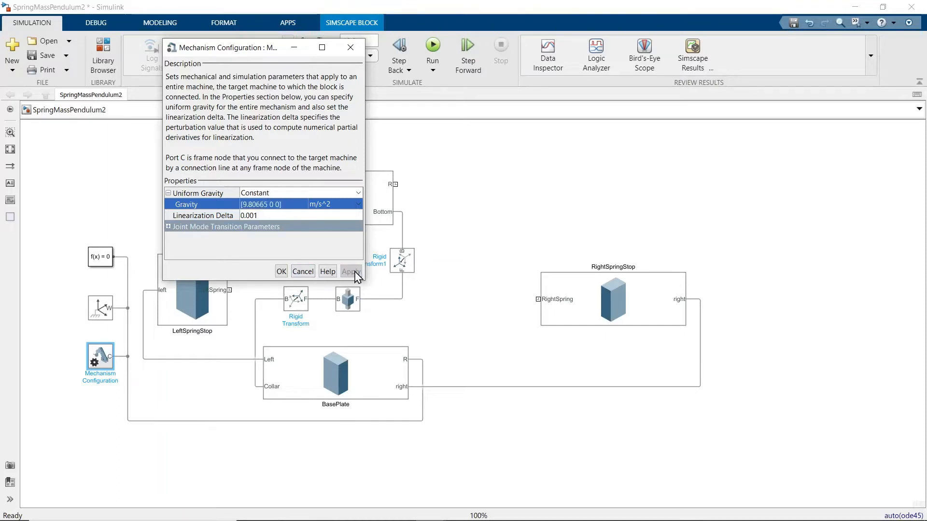
pyautogui.click(281, 272)
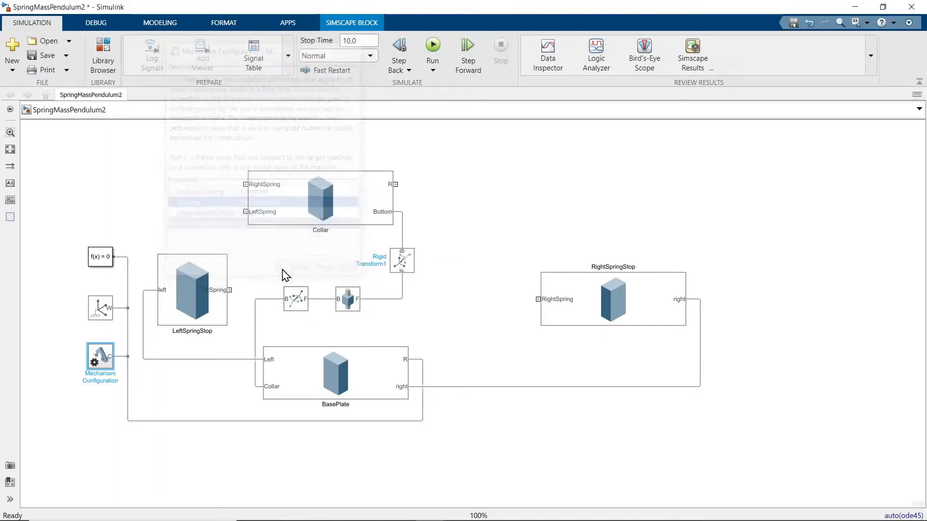
# Step: Run the simulation with the new gravity, rewind its Mechanics Explorer animation to time 0, and return to the Simulink model
pyautogui.click(433, 46)
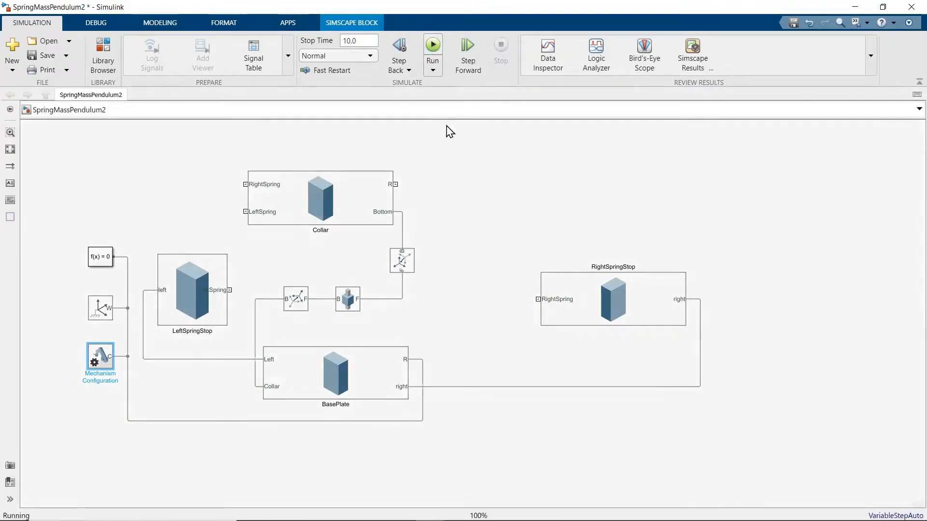
pyautogui.hotkey('alt', 'Tab')
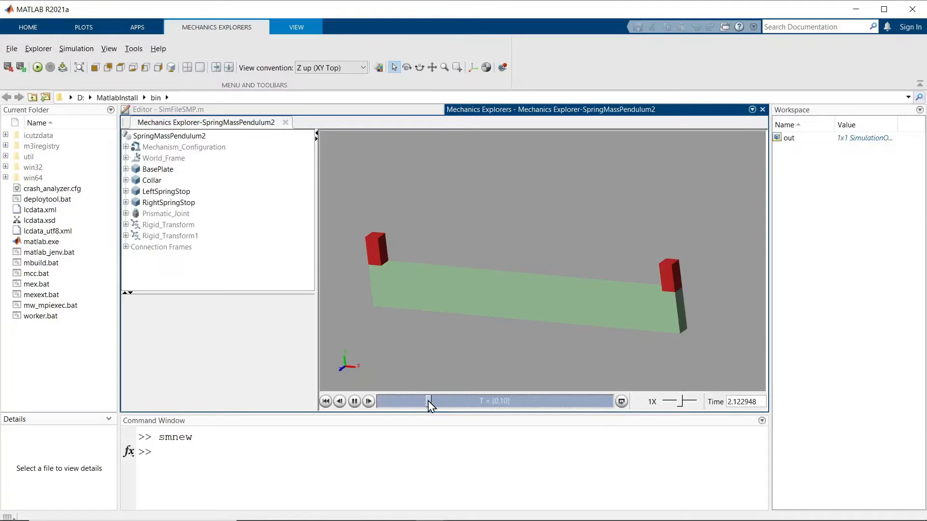
pyautogui.click(355, 402)
pyautogui.moveTo(445, 404); pyautogui.dragTo(381, 404)
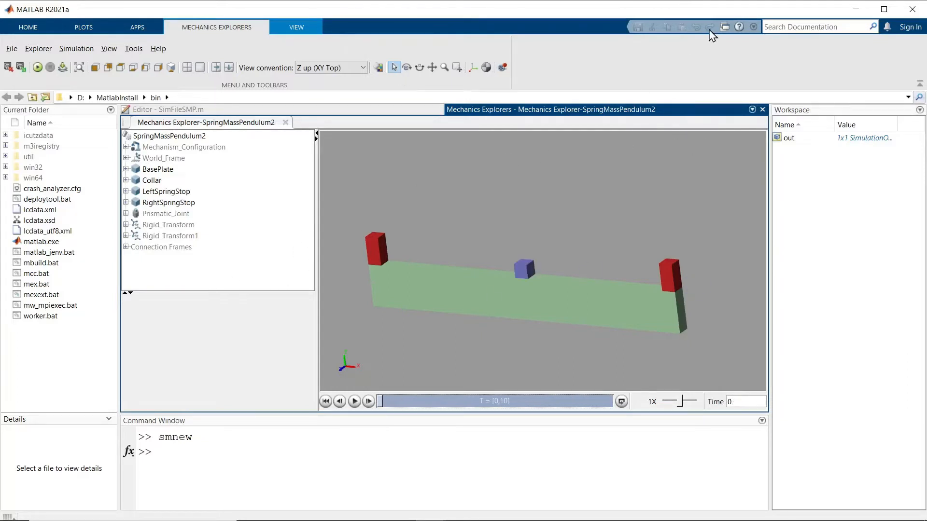
pyautogui.click(856, 10)
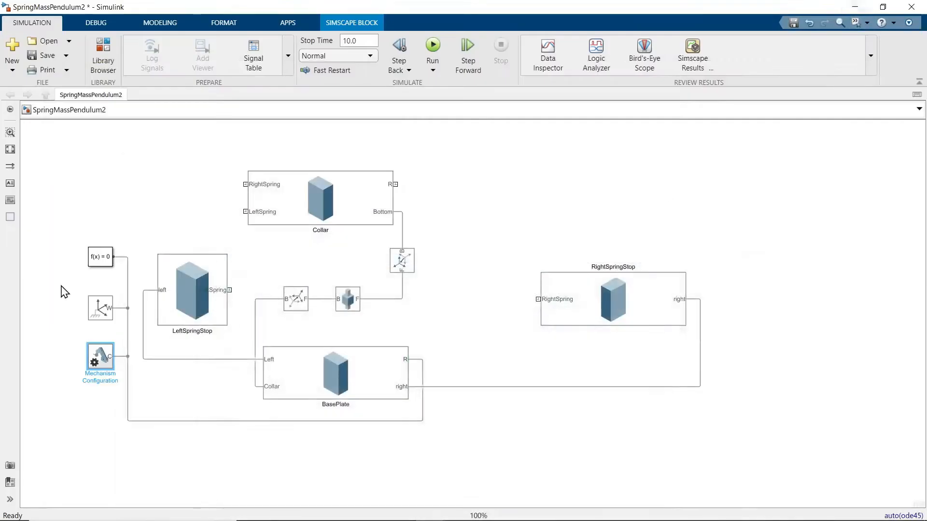
# Step: Set the Mechanism Configuration gravity to [0 -9.80665 0] m/s^2, then apply and accept the block settings
pyautogui.doubleClick(104, 360)
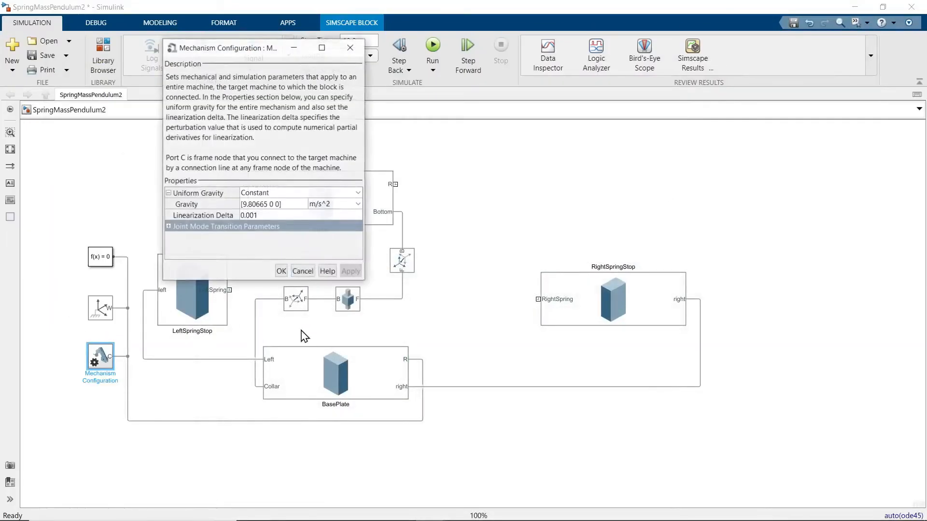
pyautogui.click(275, 206)
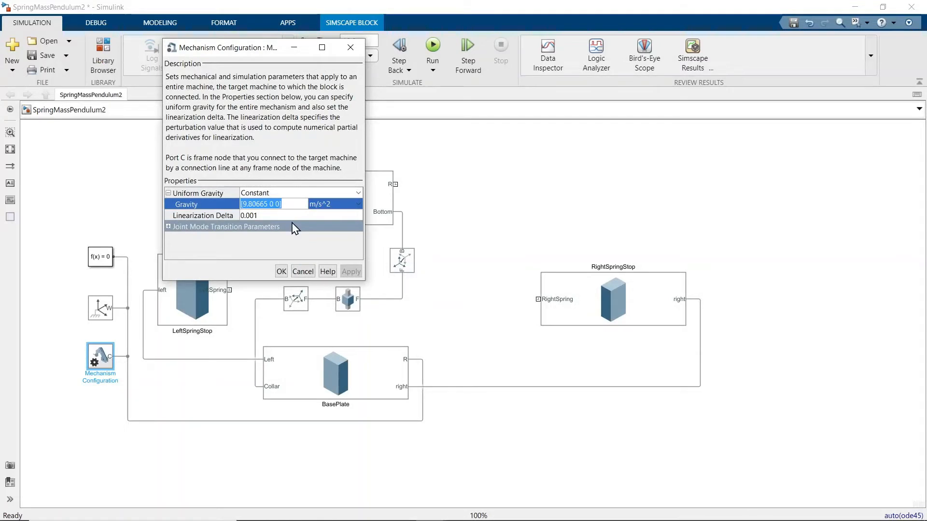
pyautogui.press('End')
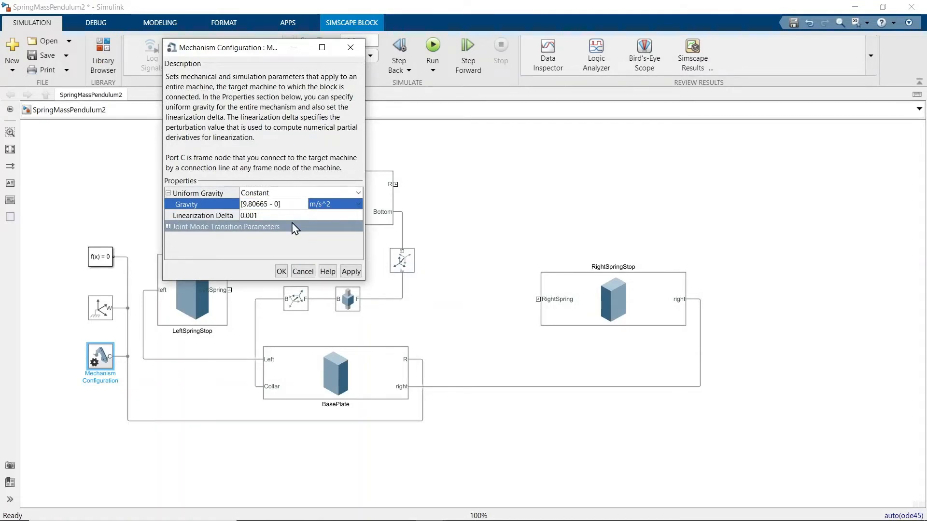
pyautogui.write('9.80665')
pyautogui.hotkey('ctrl', 'shift', 'Left')
pyautogui.write('0')
pyautogui.click(351, 271)
pyautogui.click(281, 272)
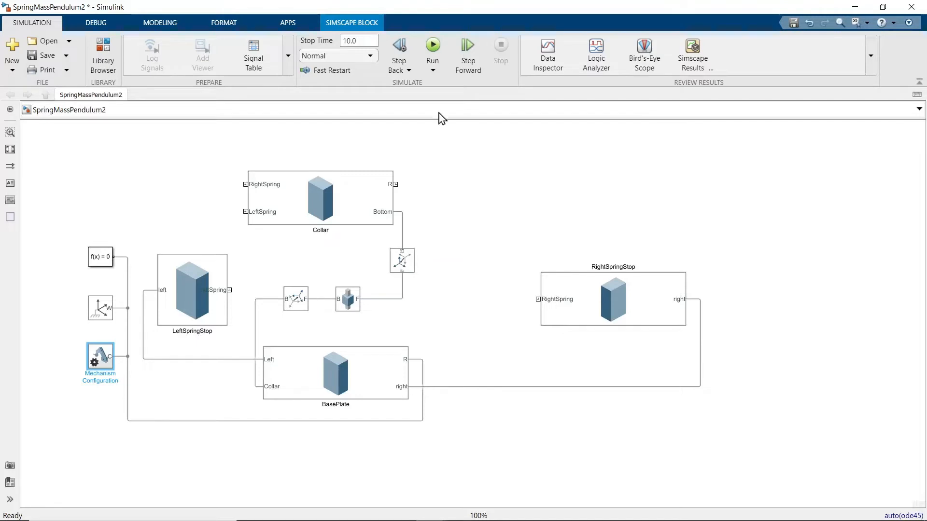
# Step: Add a Spring and Damper Force block beside Collar, connecting F to RightSpringStop's RightSpring port and B to Collar's R port
pyautogui.doubleClick(462, 184)
pyautogui.write('sp')
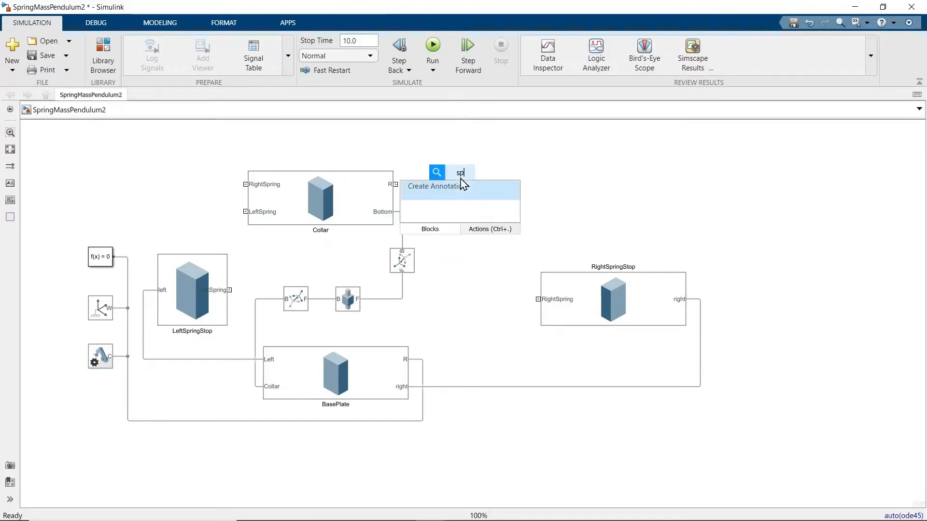
pyautogui.write('ring')
pyautogui.click(428, 202)
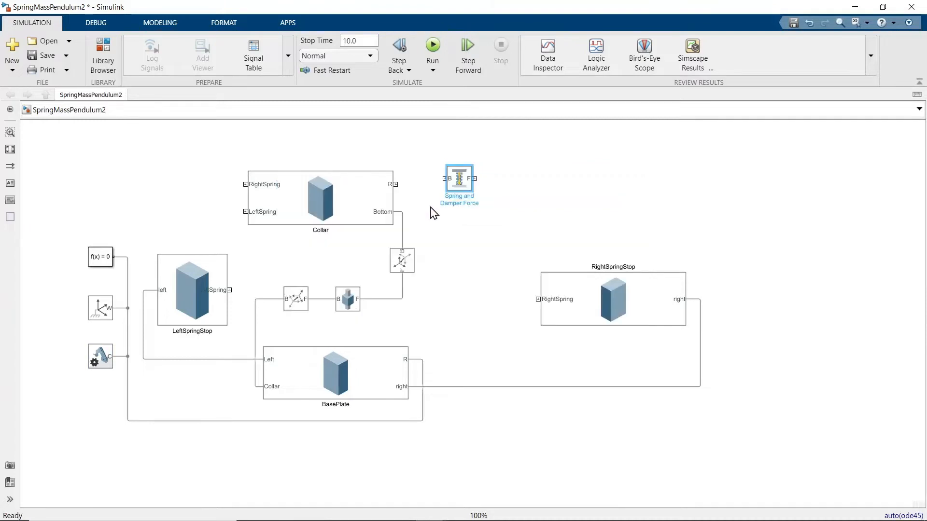
pyautogui.moveTo(475, 179); pyautogui.dragTo(539, 298)
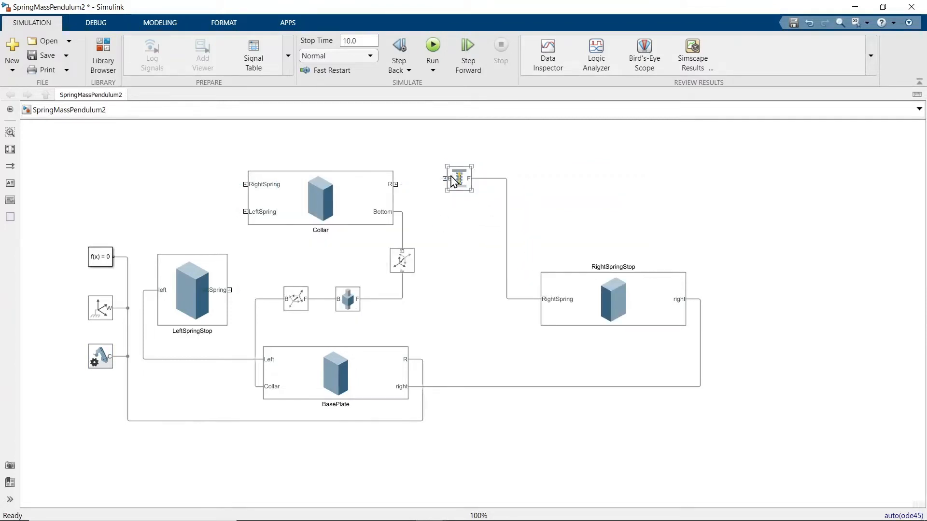
pyautogui.click(453, 179)
pyautogui.moveTo(444, 179); pyautogui.dragTo(395, 184)
# Step: Give the spring block a natural length of 1 m and stiffness of 100 N/m, enable Sense Force, and accept the settings
pyautogui.click(459, 190)
pyautogui.doubleClick(460, 183)
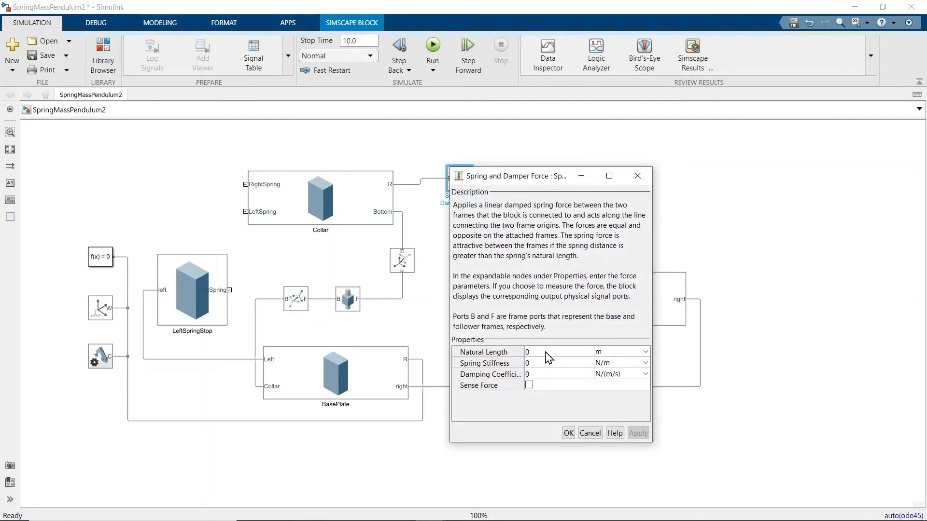
pyautogui.click(548, 352)
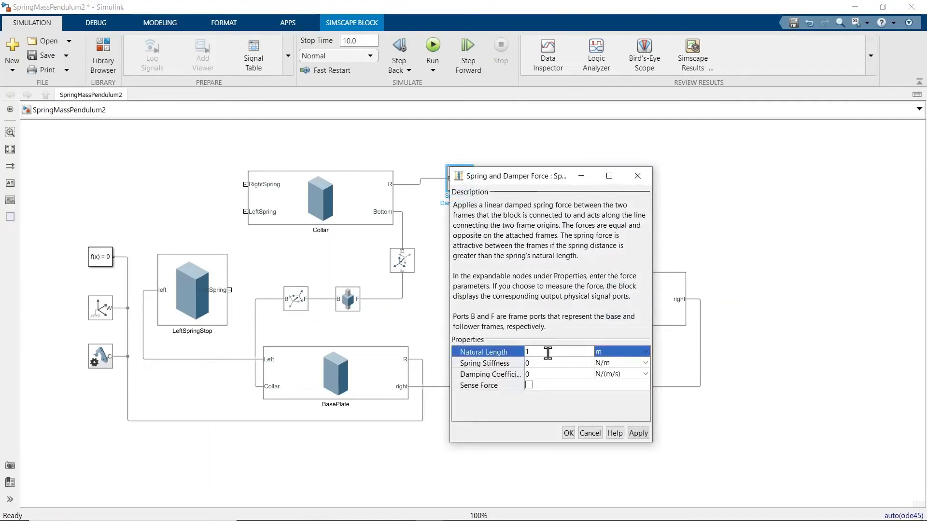
pyautogui.click(544, 362)
pyautogui.write('100')
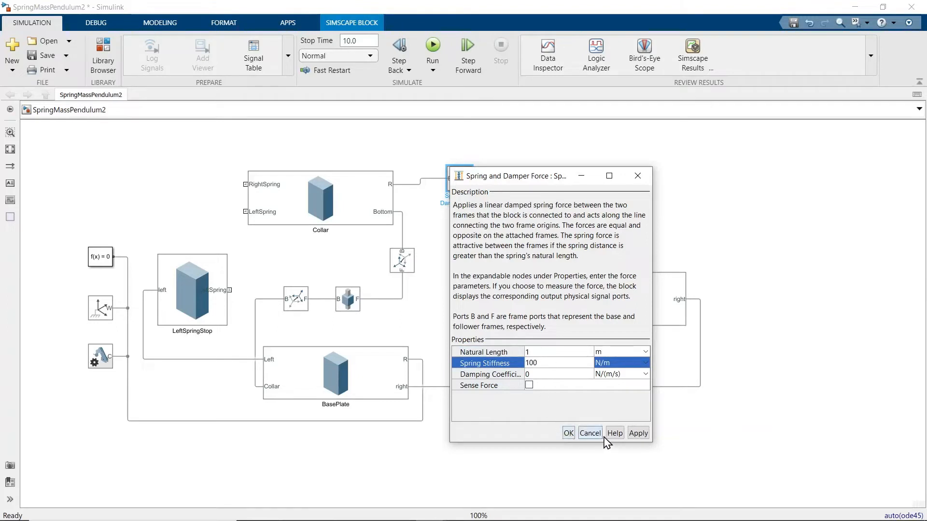
pyautogui.click(529, 385)
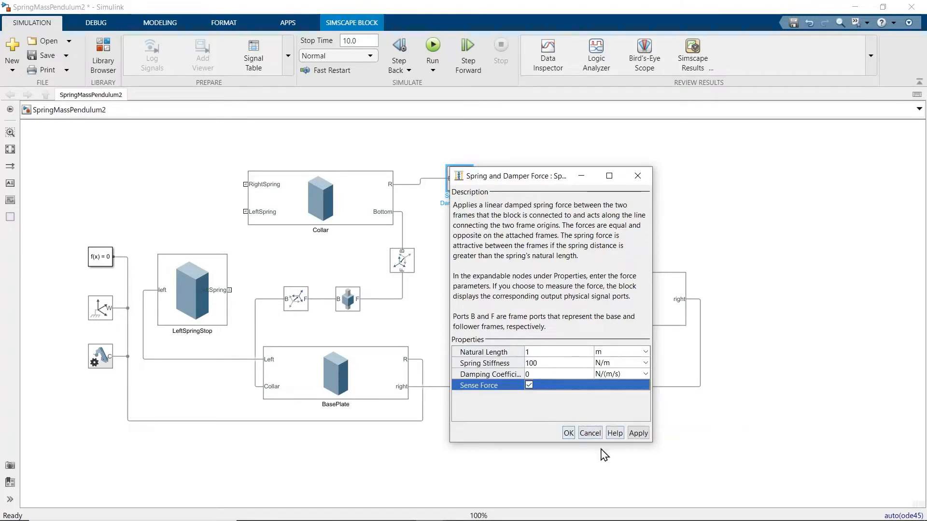
pyautogui.click(638, 433)
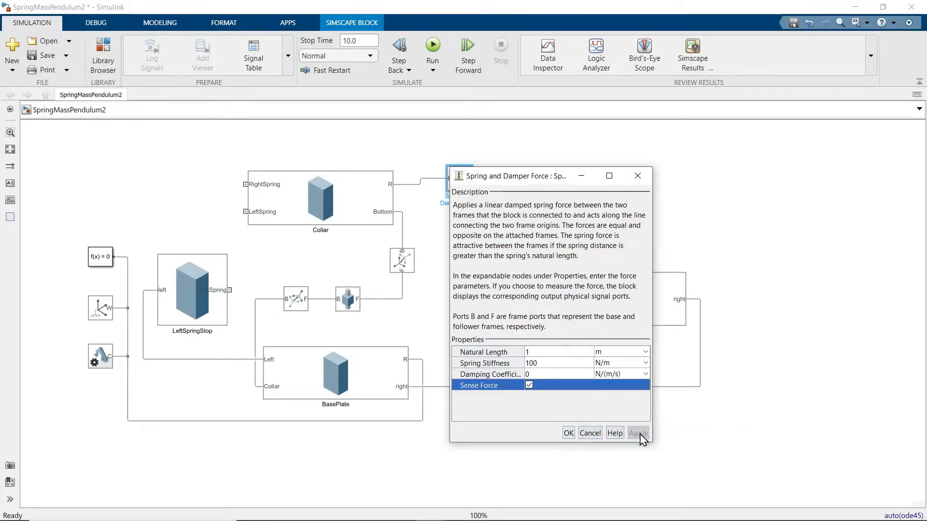
pyautogui.click(569, 434)
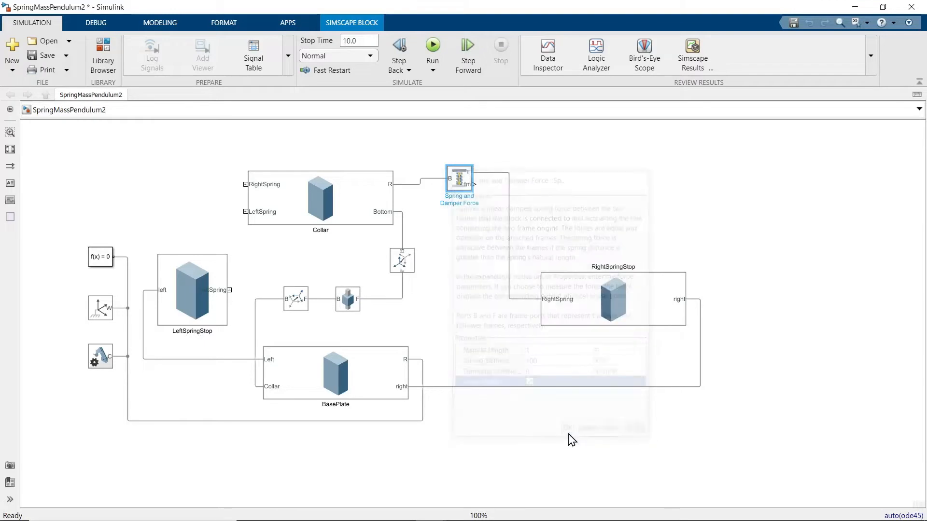
# Step: Align the Spring and Damper Force block with Collar's R port and place a copy of it on Collar's other side
pyautogui.moveTo(463, 182)
pyautogui.mouseDown()
pyautogui.moveTo(452, 184)
pyautogui.moveTo(458, 188)
pyautogui.mouseUp()
pyautogui.click(459, 188)
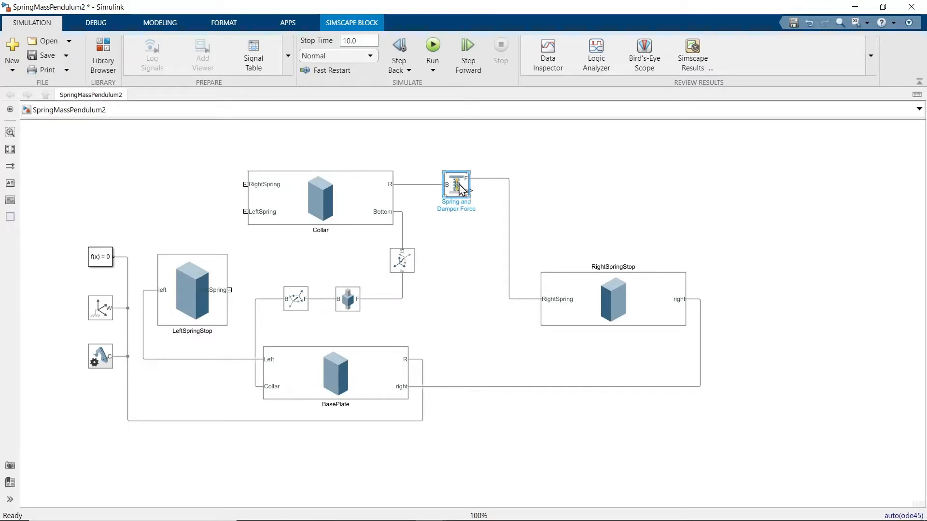
pyautogui.moveTo(459, 188); pyautogui.dragTo(188, 185)
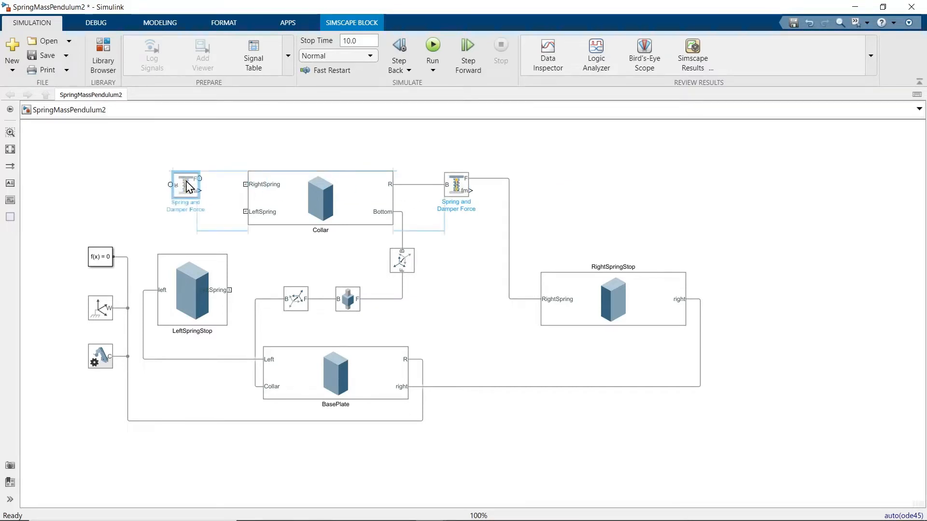
pyautogui.moveTo(188, 186); pyautogui.dragTo(188, 185)
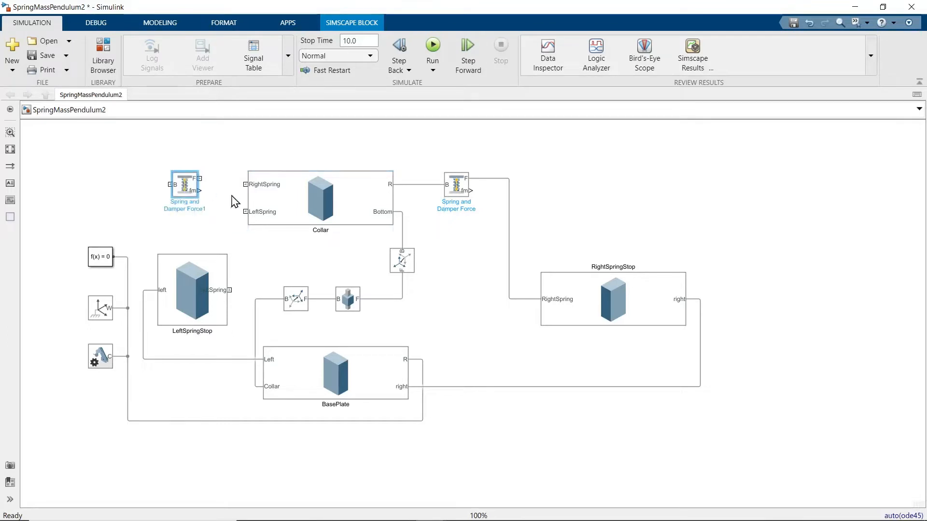
# Step: Rewire the original spring block's B port from Collar's R port to its RightSpring port, and shift the copied spring block down slightly
pyautogui.click(410, 185)
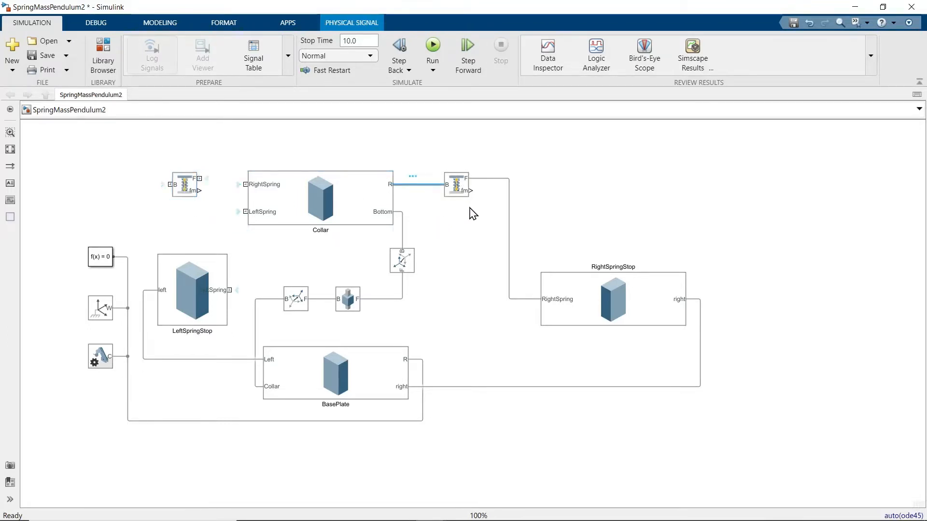
pyautogui.press('Delete')
pyautogui.moveTo(441, 185); pyautogui.dragTo(246, 185)
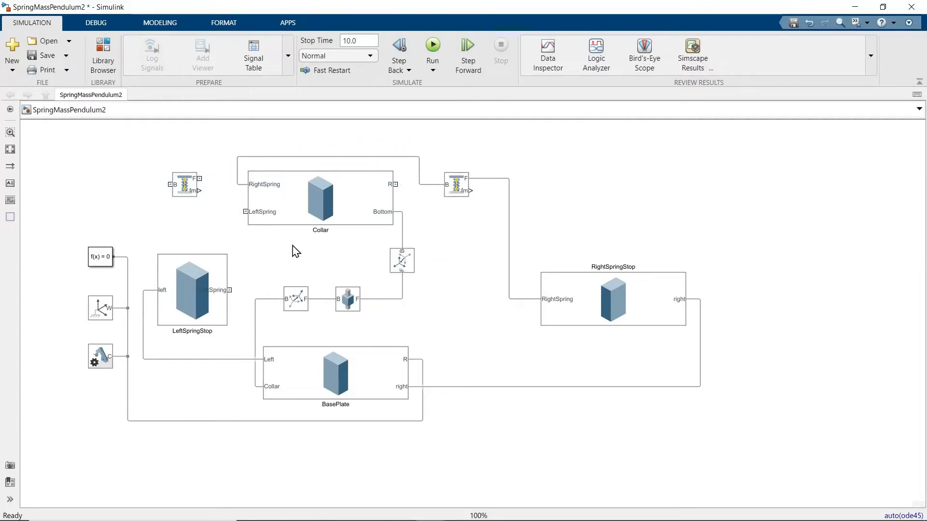
pyautogui.click(184, 193)
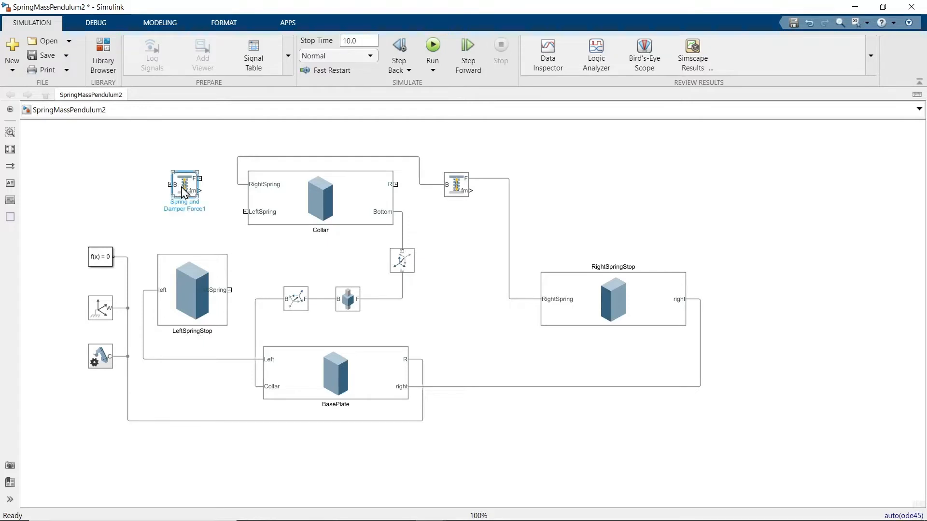
pyautogui.moveTo(184, 193); pyautogui.dragTo(185, 204)
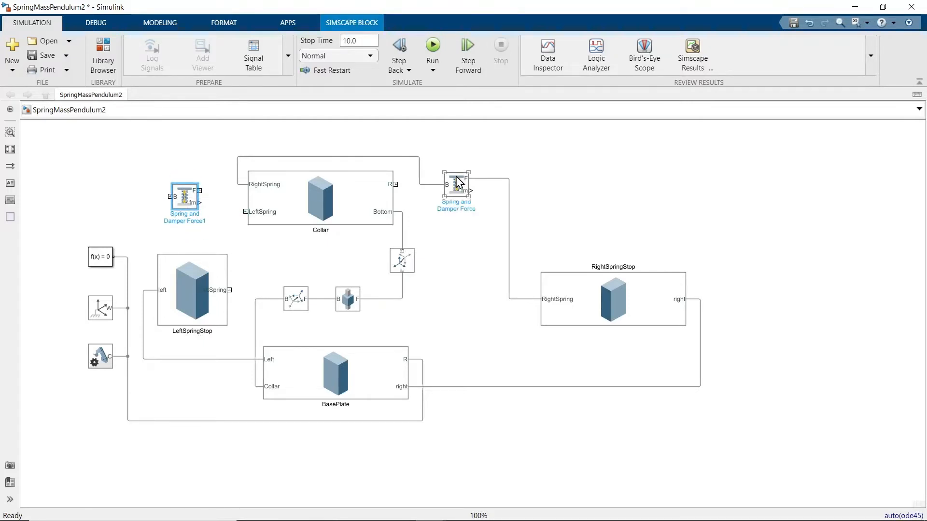
# Step: Rename the spring block connected to RightSpringStop as Right Spring
pyautogui.click(458, 182)
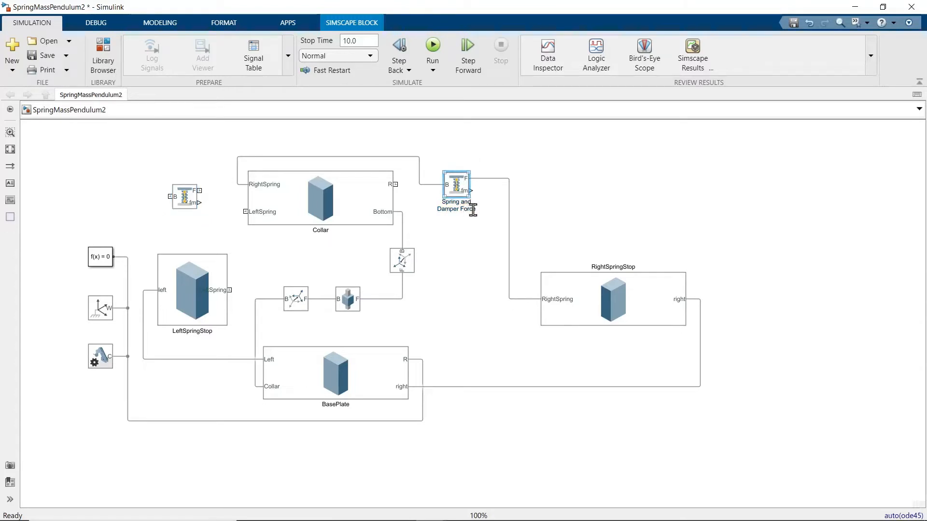
pyautogui.doubleClick(453, 209)
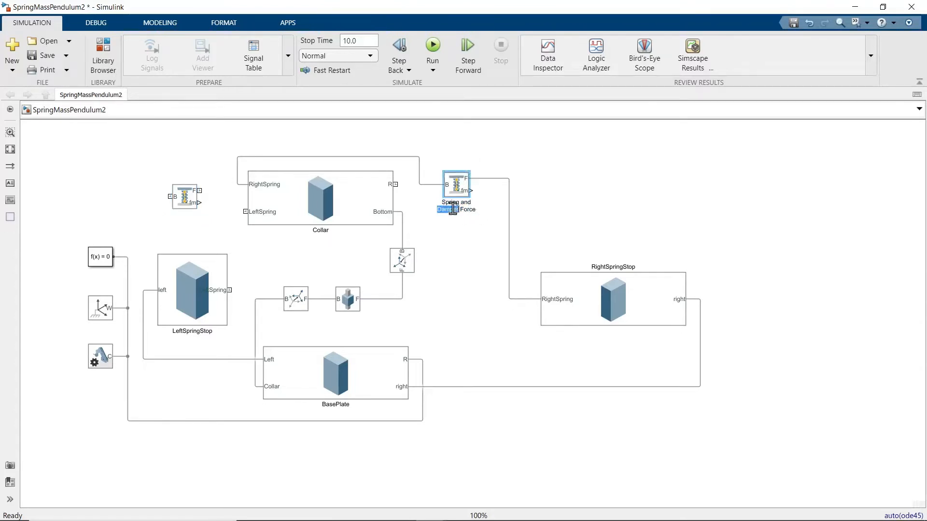
pyautogui.press('BackSpace')
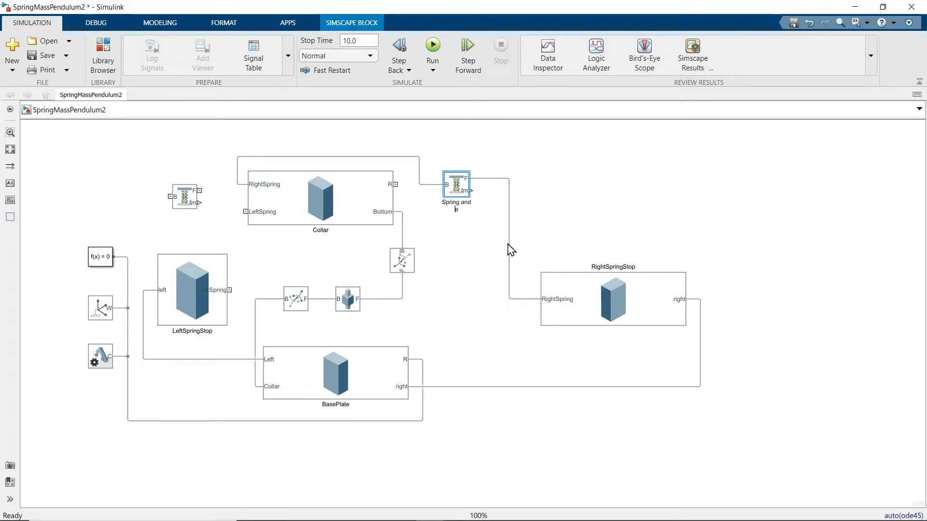
pyautogui.press('BackSpace')
pyautogui.press('BackSpace')
pyautogui.press('BackSpace')
pyautogui.press('BackSpace')
pyautogui.press('BackSpace')
pyautogui.press('BackSpace')
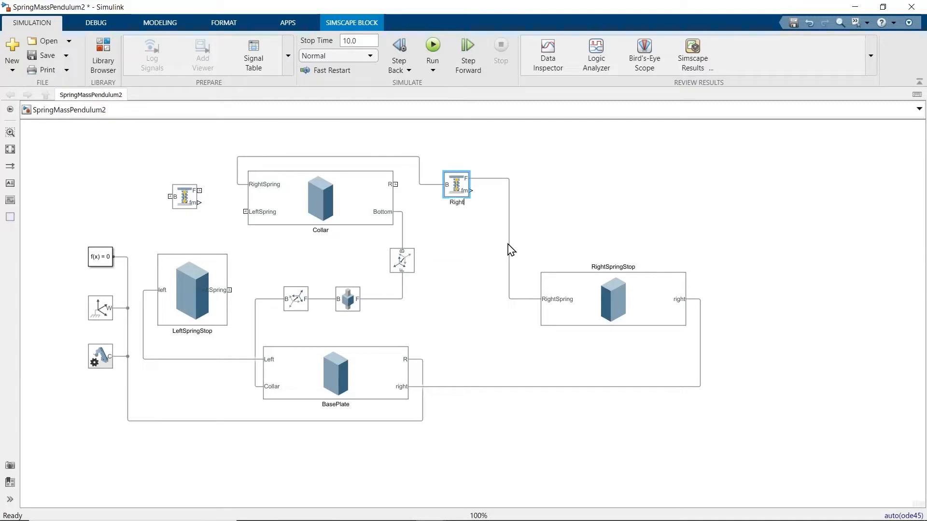
pyautogui.write('Right Spring')
pyautogui.click(470, 250)
# Step: Rename the copied spring block above LeftSpringStop as Left Spring
pyautogui.click(187, 208)
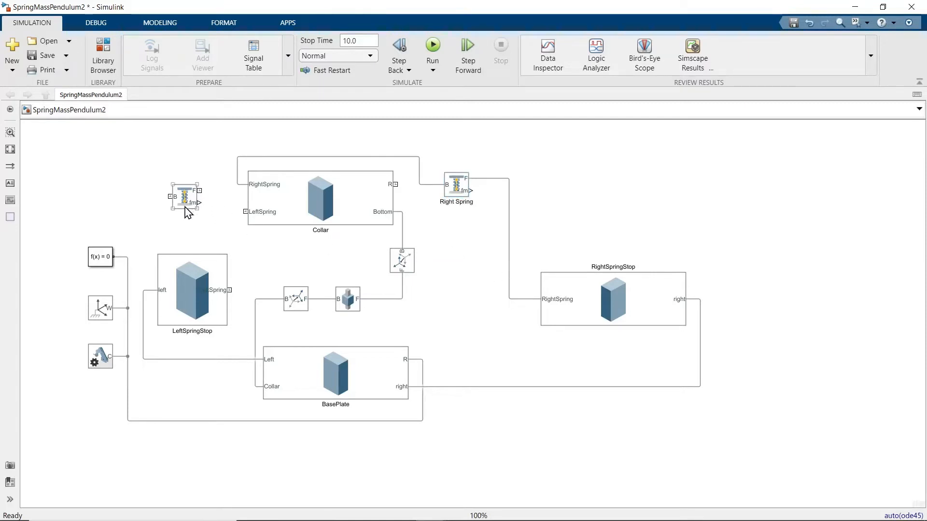
pyautogui.click(189, 175)
pyautogui.click(186, 190)
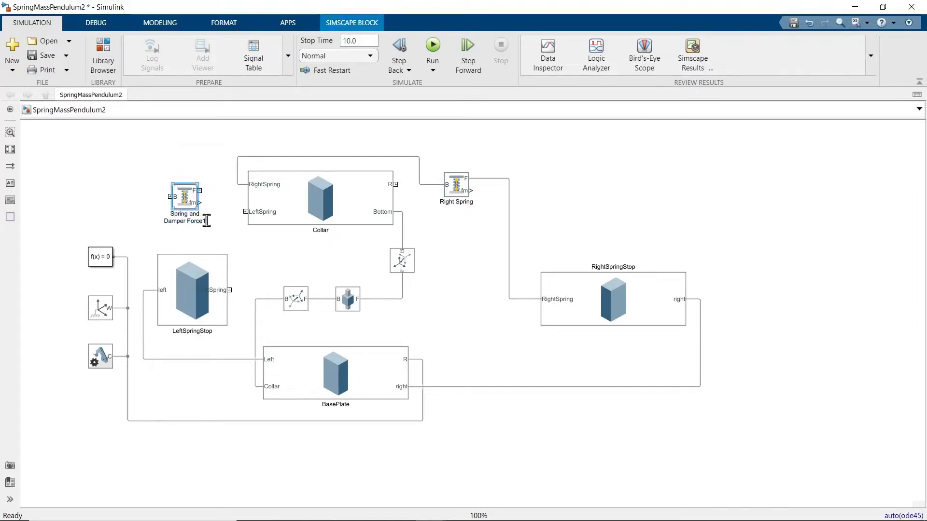
pyautogui.moveTo(207, 220)
pyautogui.mouseDown()
pyautogui.moveTo(164, 217)
pyautogui.moveTo(194, 230)
pyautogui.moveTo(201, 222)
pyautogui.moveTo(178, 222)
pyautogui.moveTo(191, 231)
pyautogui.mouseUp()
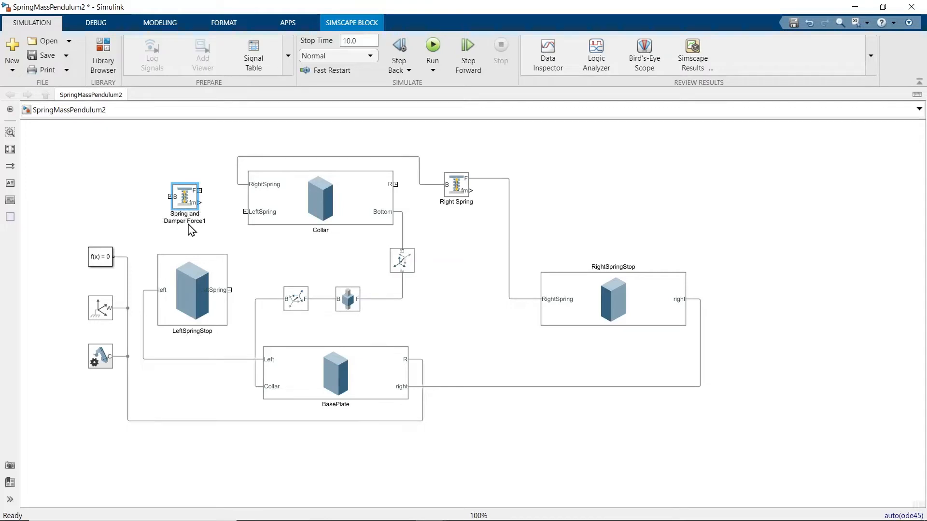
pyautogui.doubleClick(197, 221)
pyautogui.press('BackSpace')
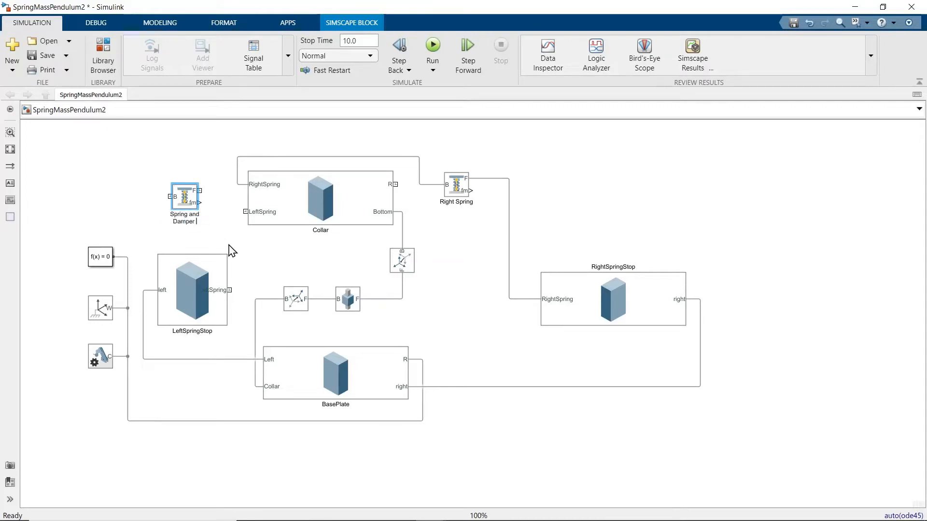
pyautogui.press('BackSpace')
pyautogui.press('BackSpace')
pyautogui.press('BackSpace')
pyautogui.press('BackSpace')
pyautogui.press('BackSpace')
pyautogui.press('BackSpace')
pyautogui.press('BackSpace')
pyautogui.press('BackSpace')
pyautogui.press('BackSpace')
pyautogui.press('BackSpace')
pyautogui.press('BackSpace')
pyautogui.write('Left Spring')
# Step: Connect Left Spring's F port to Collar's LeftSpring port and its B port to LeftSpringStop's spring port
pyautogui.moveTo(199, 191); pyautogui.dragTo(249, 208)
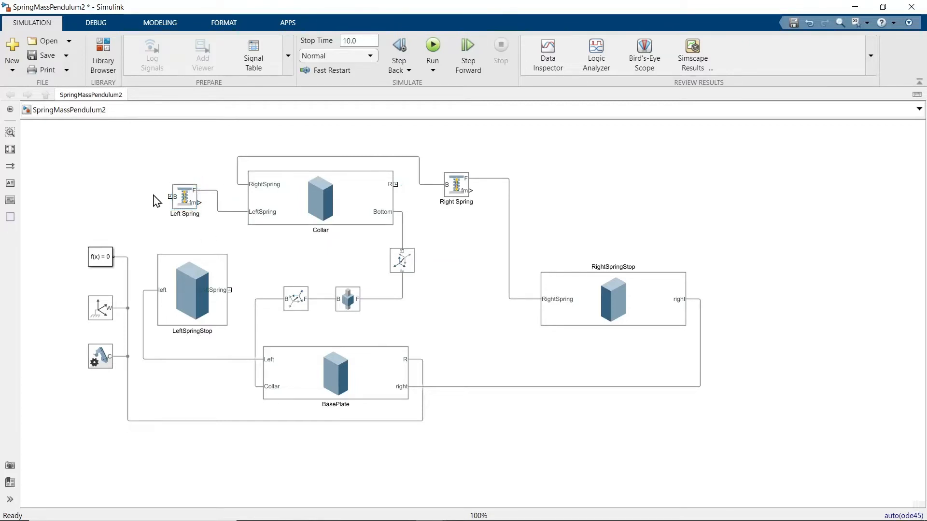
pyautogui.click(173, 196)
pyautogui.moveTo(172, 195)
pyautogui.mouseDown()
pyautogui.moveTo(161, 196)
pyautogui.moveTo(234, 253)
pyautogui.moveTo(225, 289)
pyautogui.mouseUp()
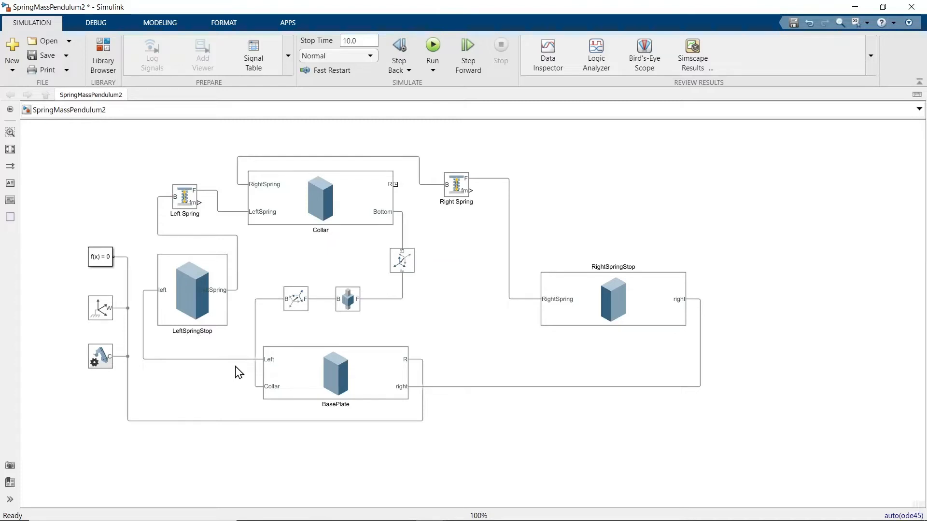
pyautogui.click(188, 208)
# Step: Specify a position target of .25 m with high priority for the Prismatic Joint, then apply and accept the settings
pyautogui.click(347, 304)
pyautogui.doubleClick(349, 302)
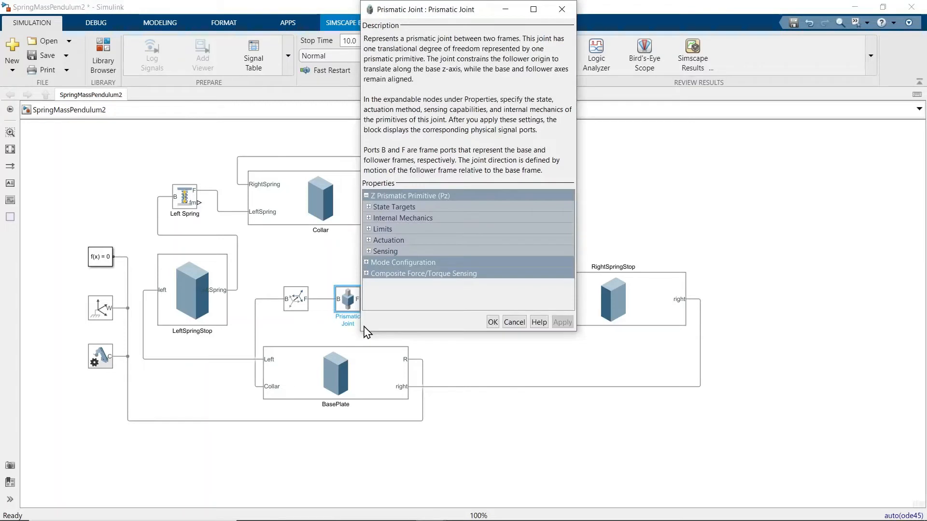
pyautogui.click(368, 207)
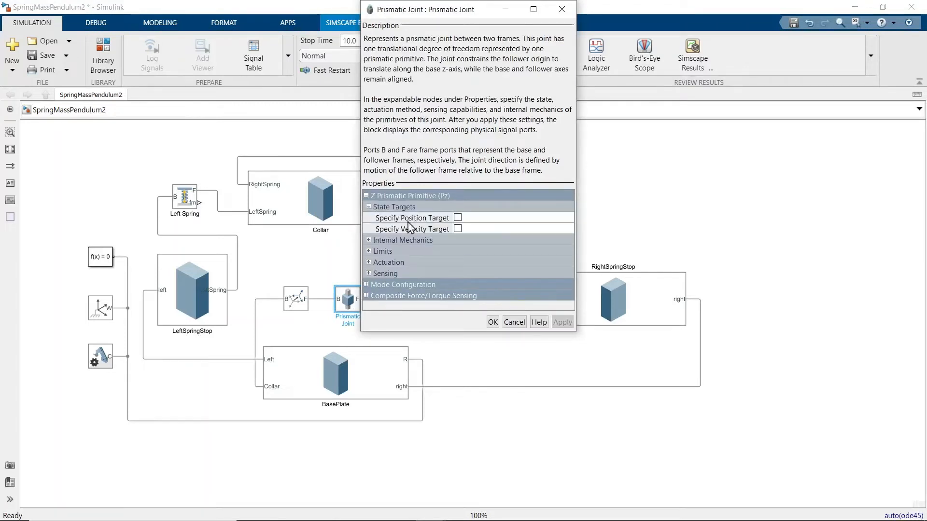
pyautogui.click(458, 218)
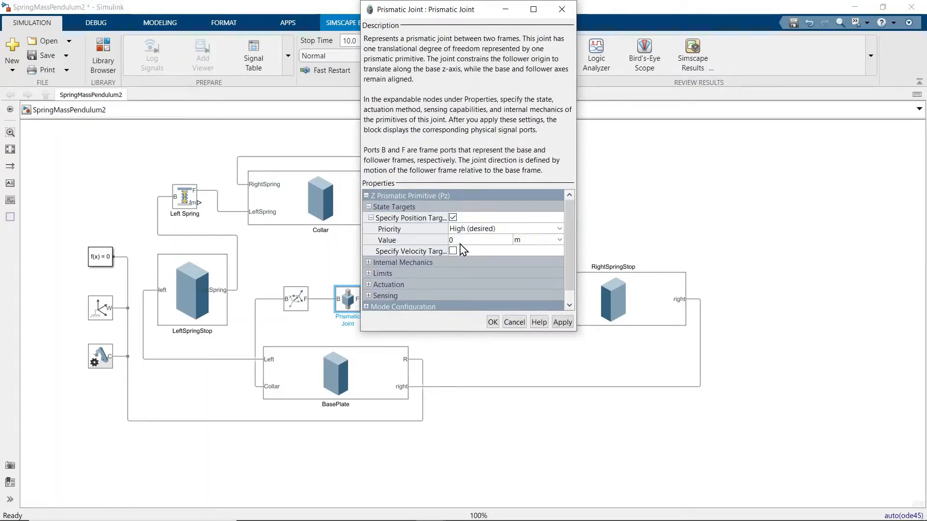
pyautogui.click(464, 241)
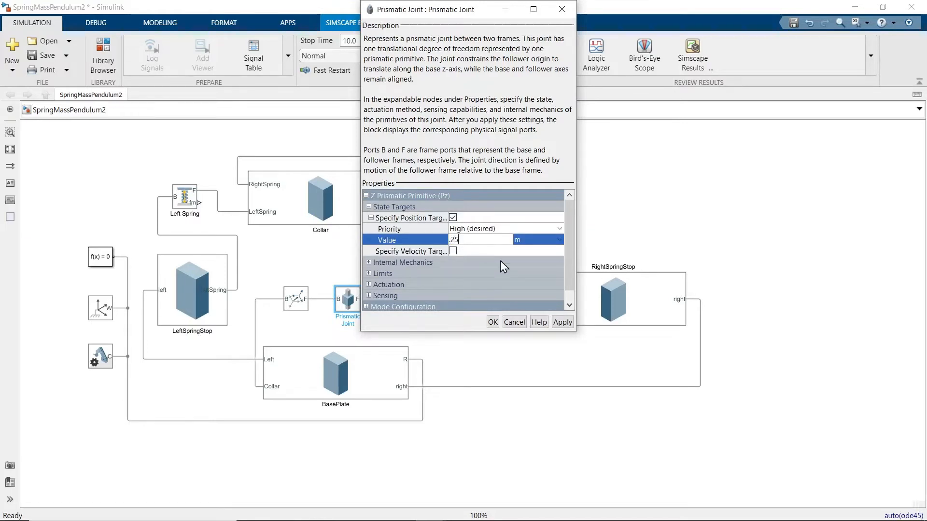
pyautogui.click(563, 322)
pyautogui.click(492, 323)
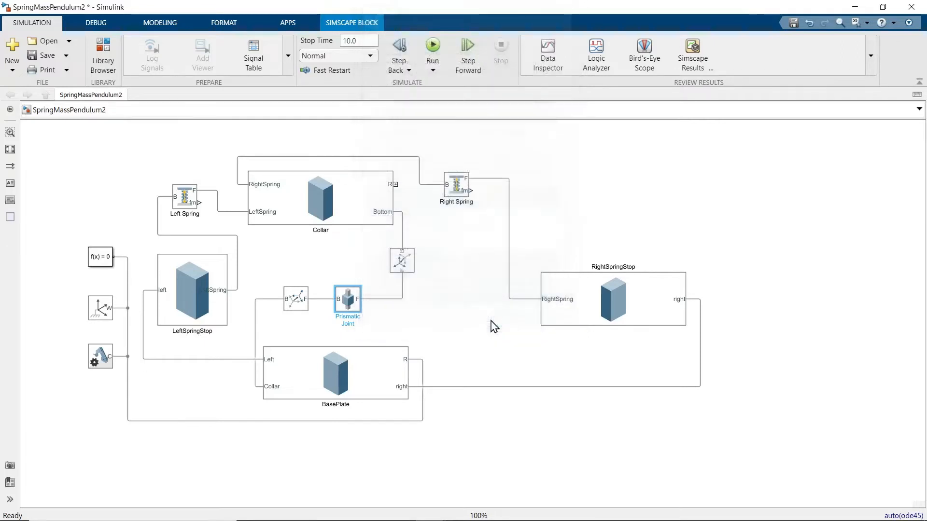
# Step: Run the simulation, inspect the collar's motion from the front in Mechanics Explorer, rewind the animation to time 0, and return to the Simulink model
pyautogui.click(434, 47)
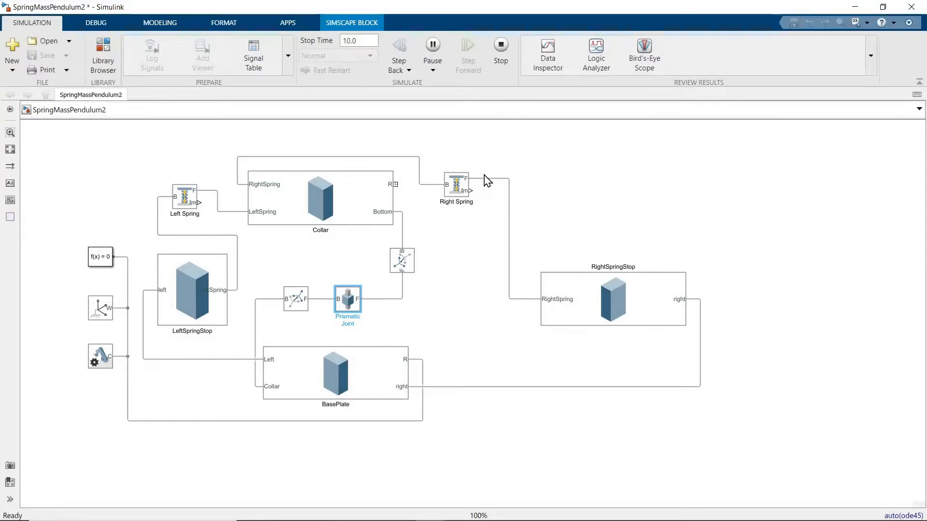
pyautogui.hotkey('alt', 'Tab')
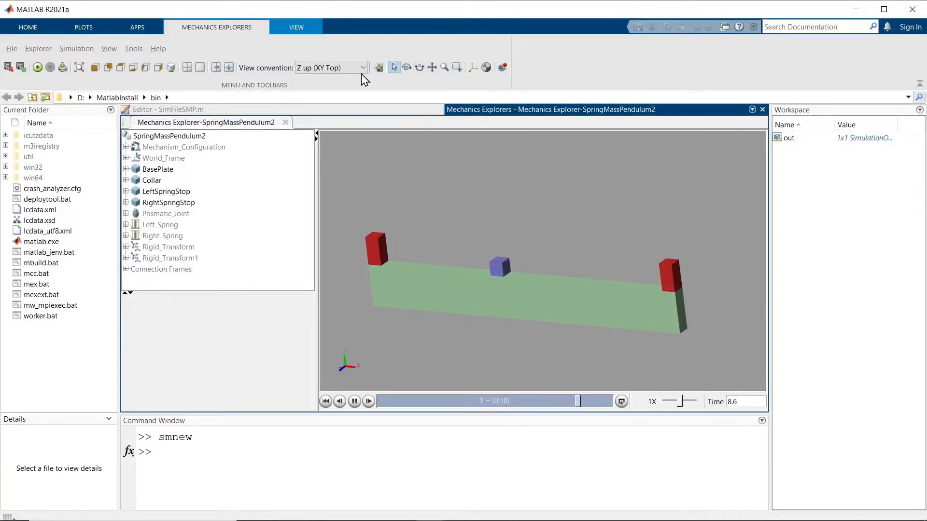
pyautogui.click(120, 67)
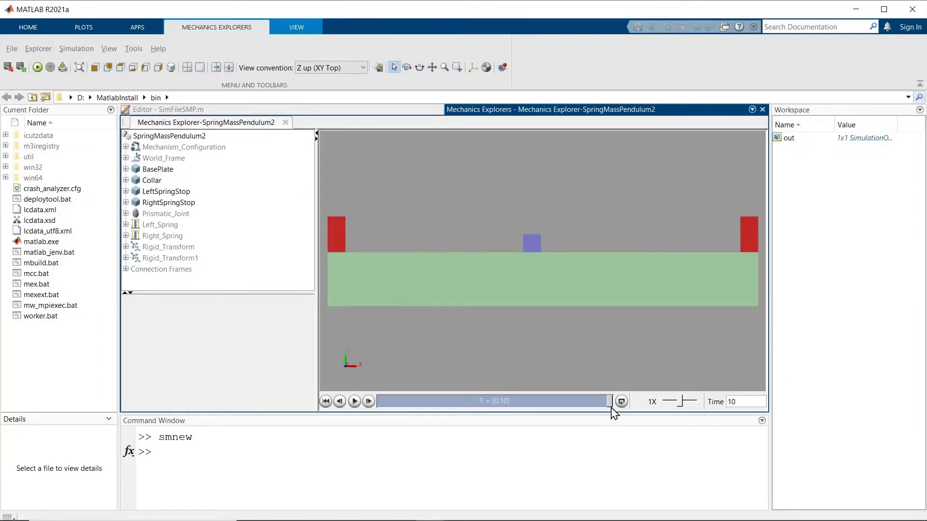
pyautogui.moveTo(612, 404); pyautogui.dragTo(369, 406)
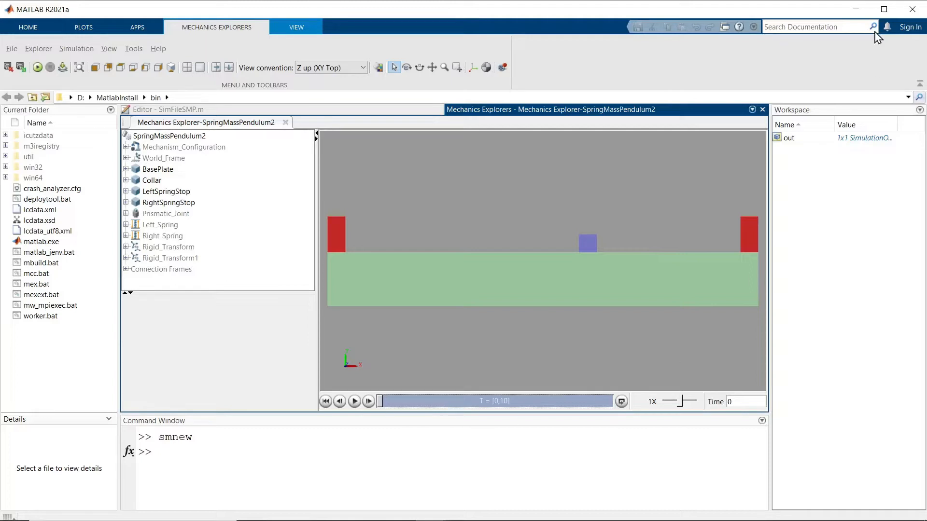
pyautogui.click(854, 12)
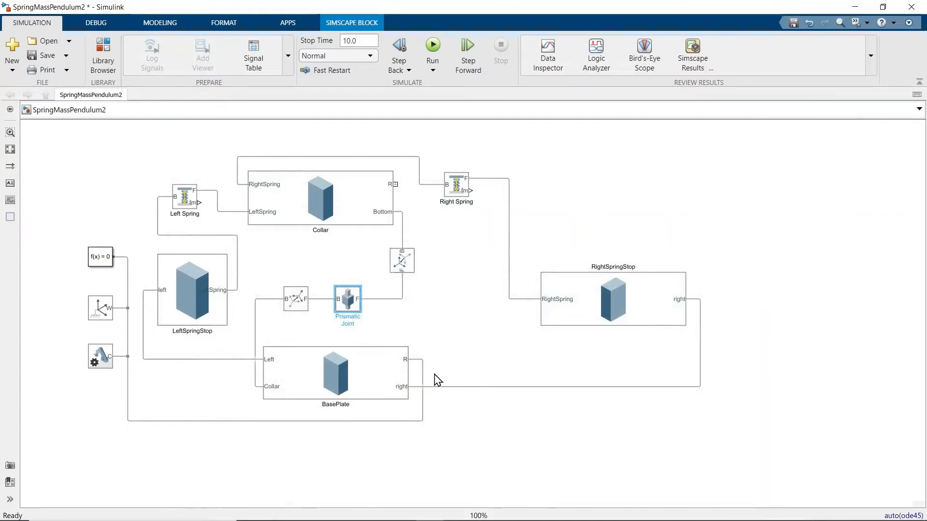
# Step: Duplicate the Collar block into the empty area above RightSpringStop and open the copy's solid properties in a maximized window
pyautogui.click(329, 213)
pyautogui.moveTo(329, 213); pyautogui.dragTo(641, 181)
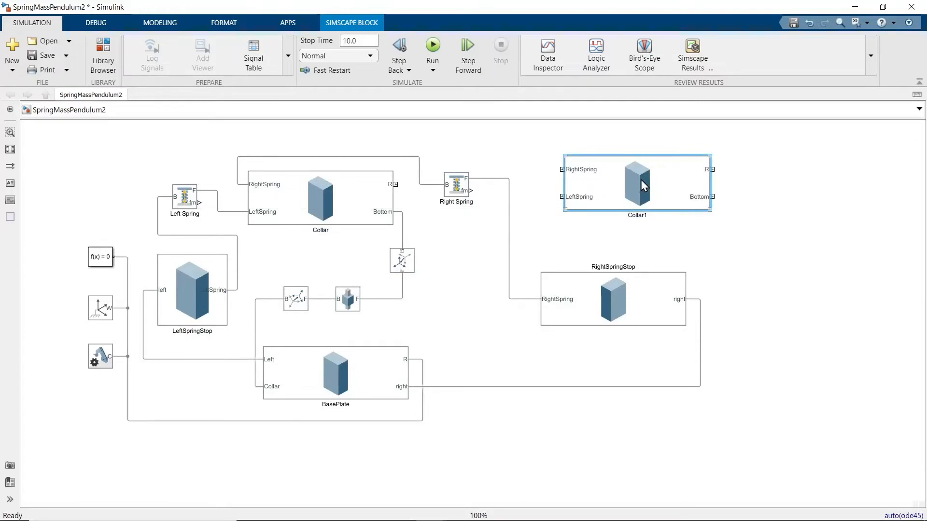
pyautogui.doubleClick(641, 180)
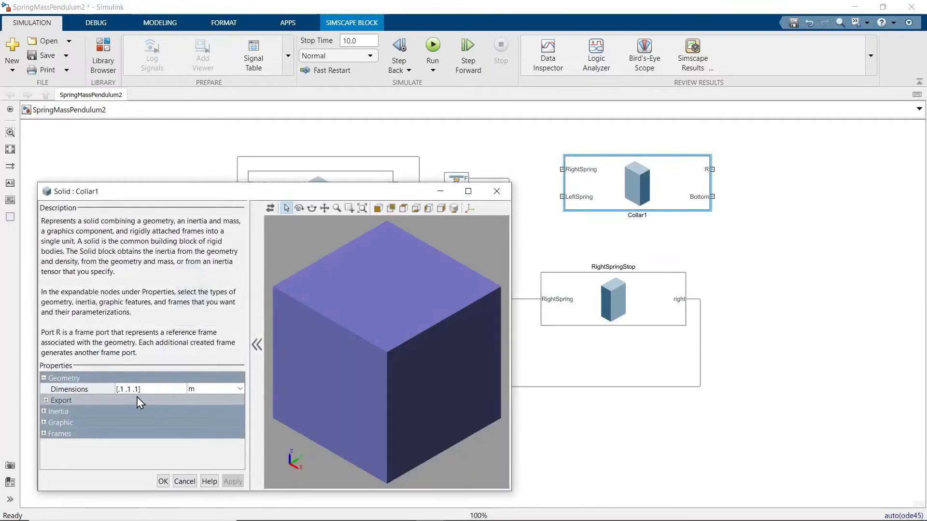
pyautogui.click(404, 208)
pyautogui.click(468, 191)
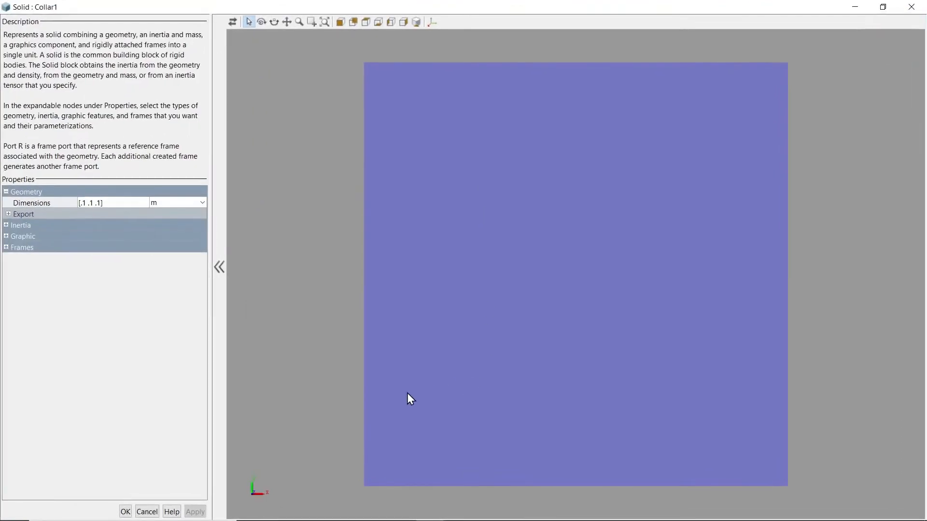
# Step: Change the Collar1 solid's graphic color to cyan, [0.0 0.8 0.8]
pyautogui.click(6, 236)
pyautogui.click(8, 258)
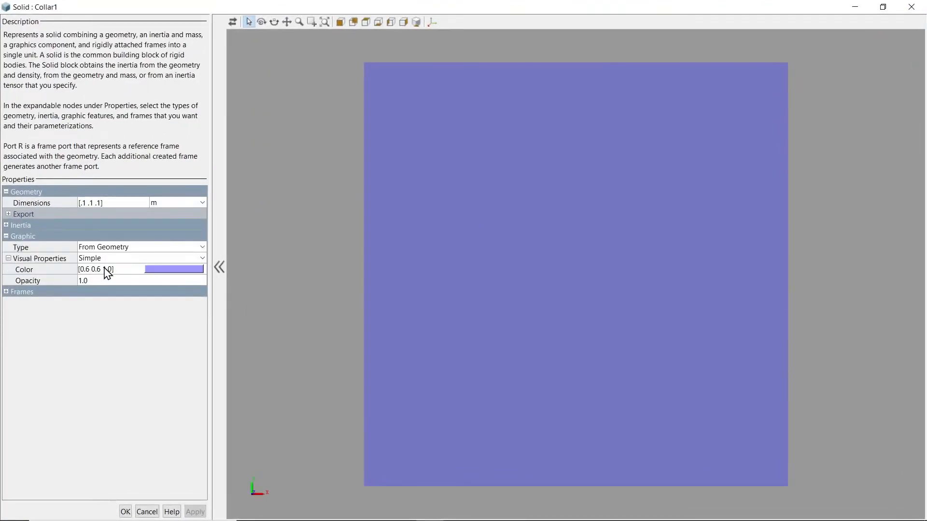
pyautogui.click(162, 270)
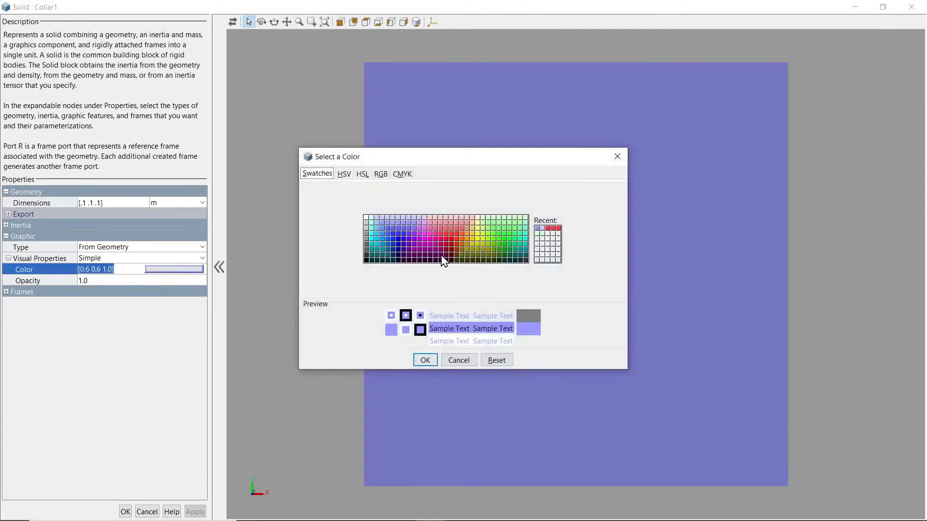
pyautogui.click(370, 244)
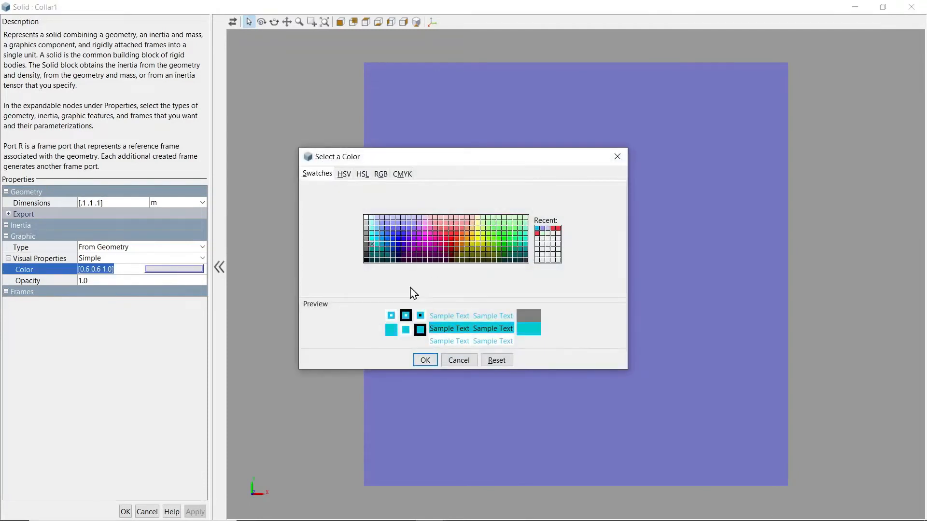
pyautogui.click(424, 360)
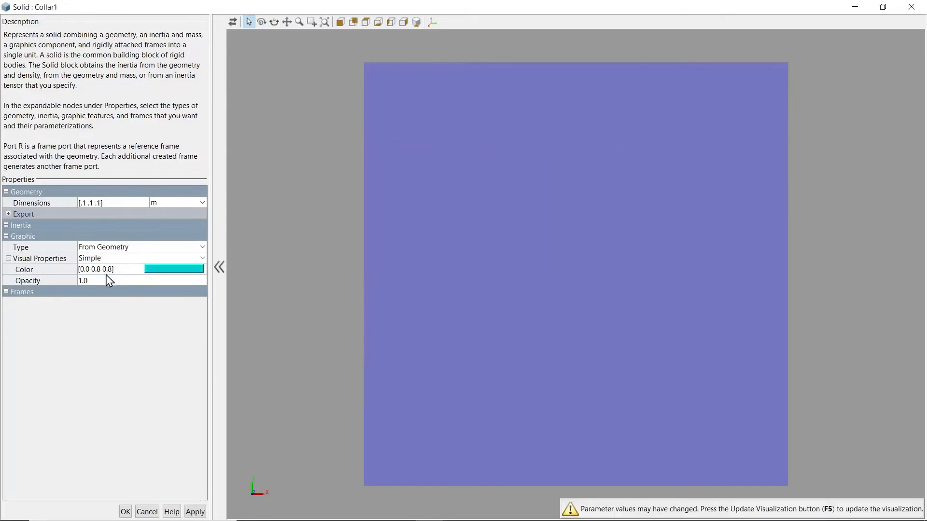
# Step: Expand the Collar1 solid's frame list and set its dimensions to [1 .1 .1] m
pyautogui.click(7, 292)
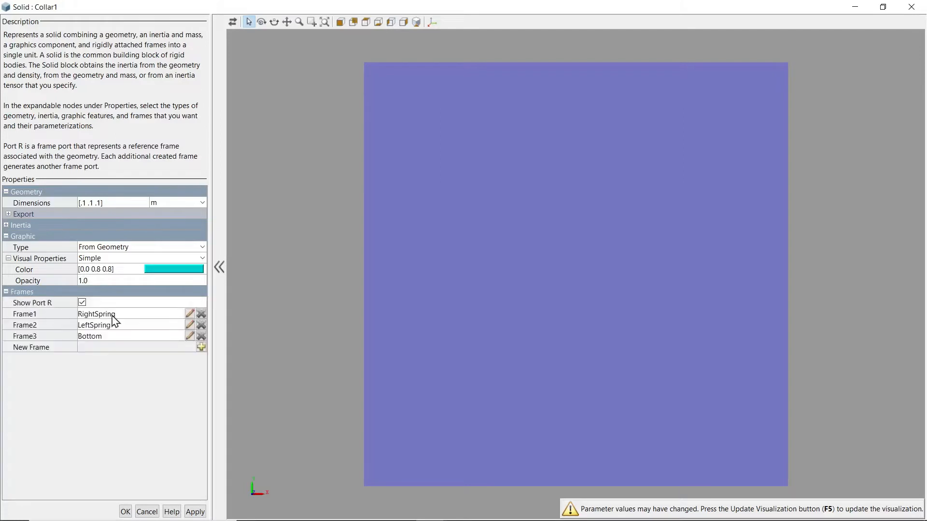
pyautogui.scroll(-5, 296, 372)
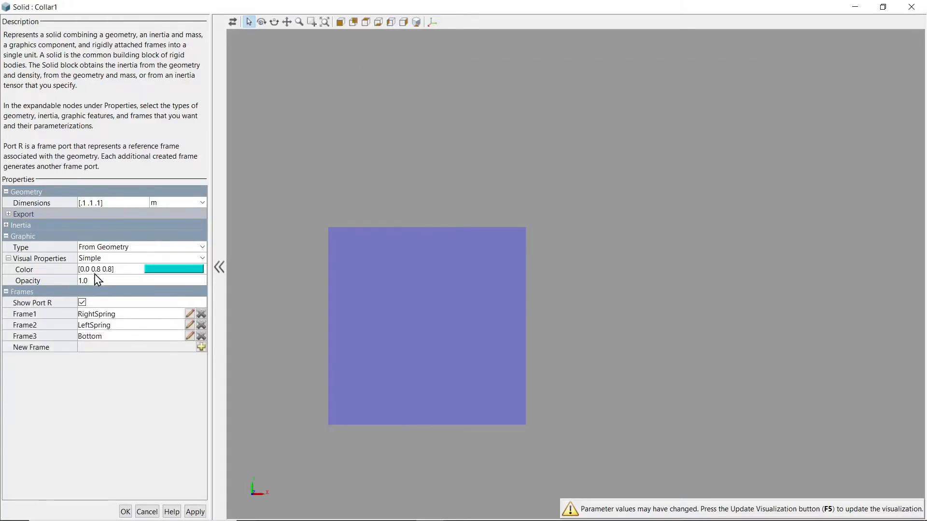
pyautogui.click(85, 202)
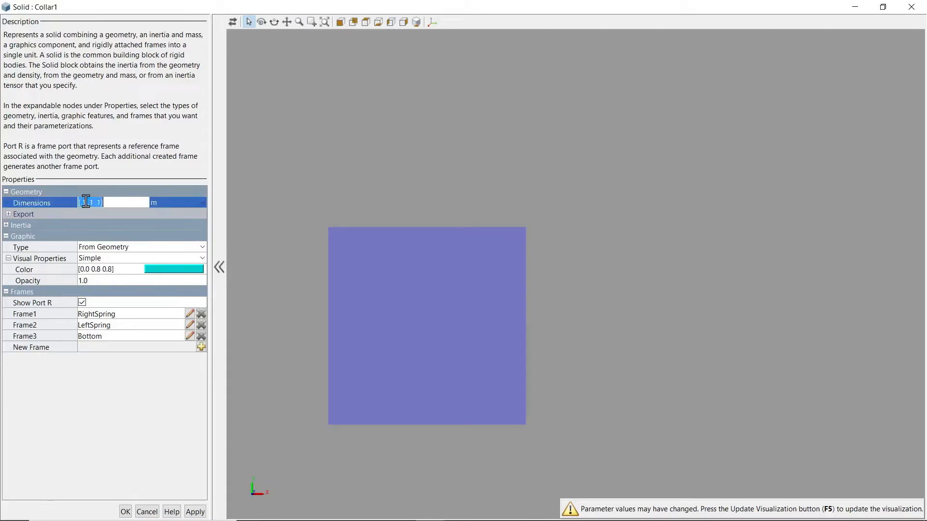
pyautogui.click(87, 203)
pyautogui.click(8, 225)
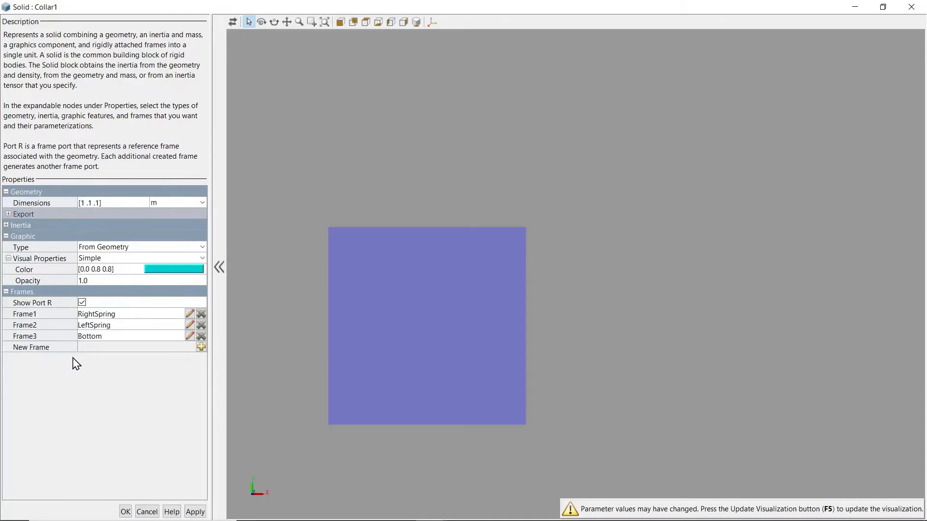
# Step: Set the Collar1 solid's dimensions to [.1 1 .1] m, apply them and inspect the bar's end in the preview
pyautogui.click(197, 512)
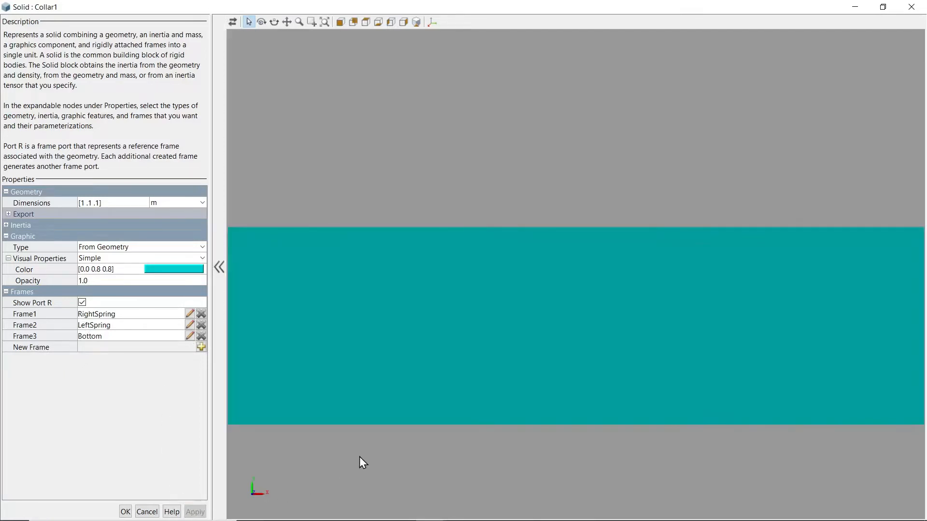
pyautogui.scroll(-5, 405, 436)
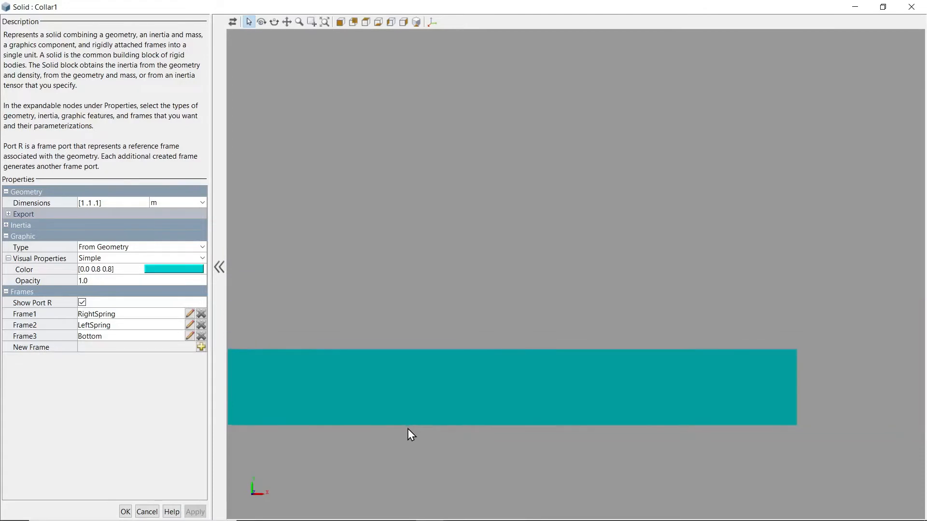
pyautogui.click(88, 204)
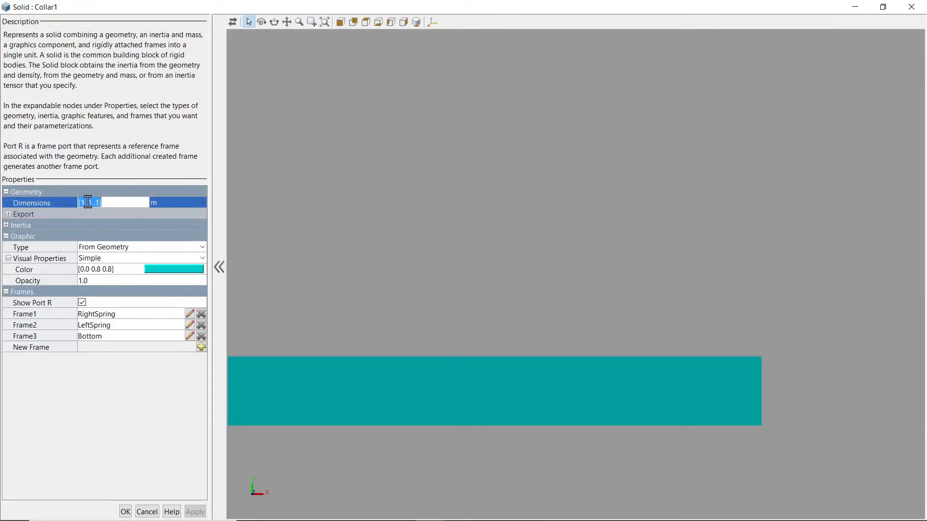
pyautogui.click(88, 203)
pyautogui.press('BackSpace')
pyautogui.click(195, 512)
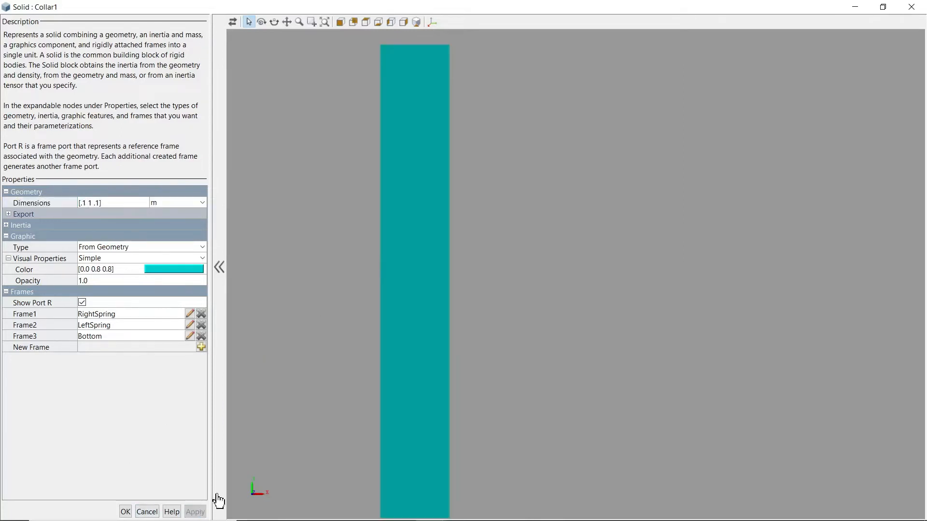
pyautogui.scroll(-3, 350, 311)
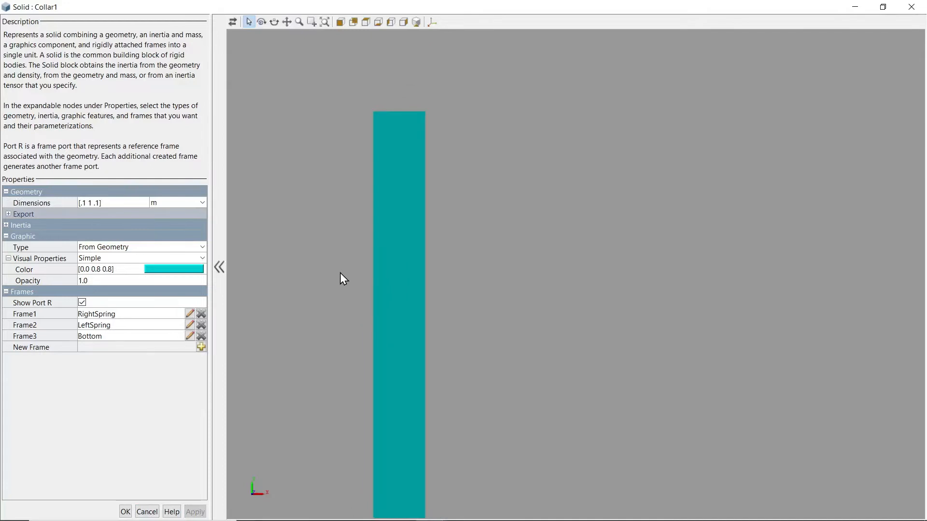
pyautogui.scroll(-1, 340, 274)
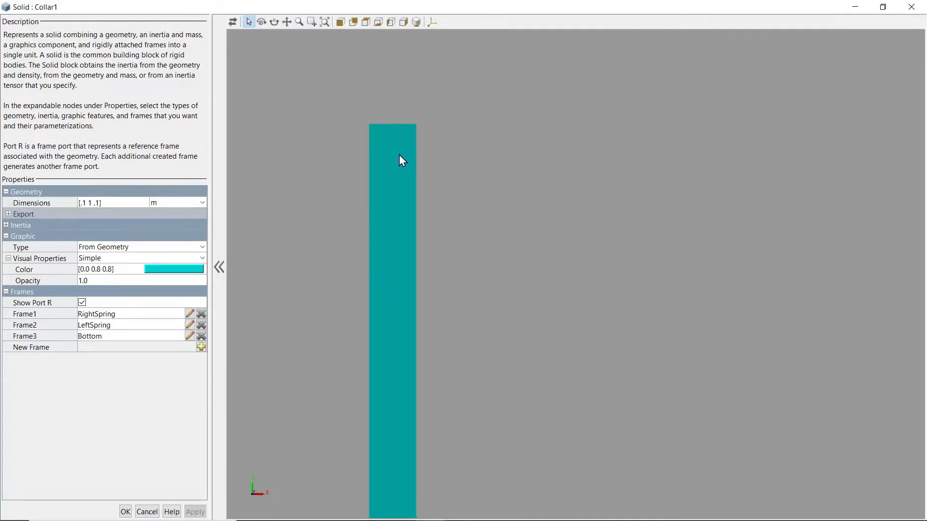
pyautogui.moveTo(405, 182); pyautogui.dragTo(403, 204)
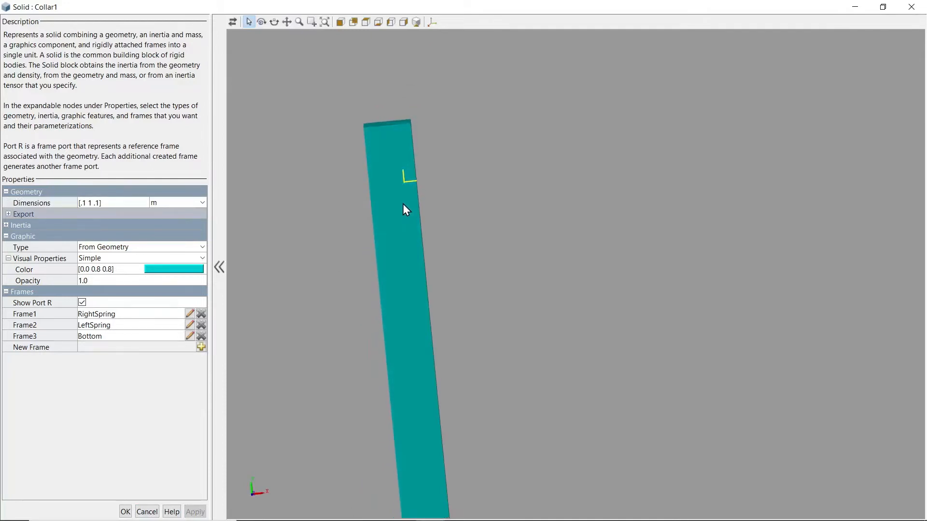
pyautogui.scroll(5, 392, 109)
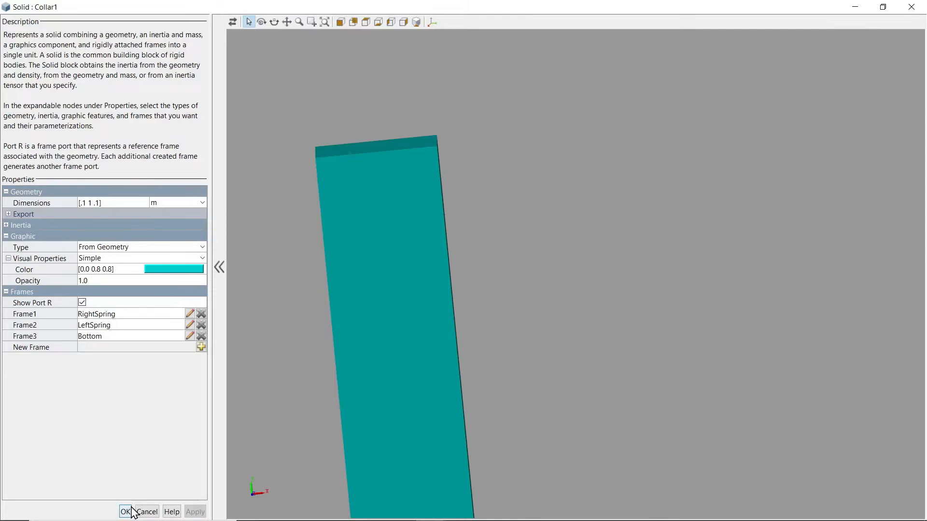
# Step: Delete the RightSpring, LeftSpring and Bottom frames from the solid and update its visualization
pyautogui.click(201, 336)
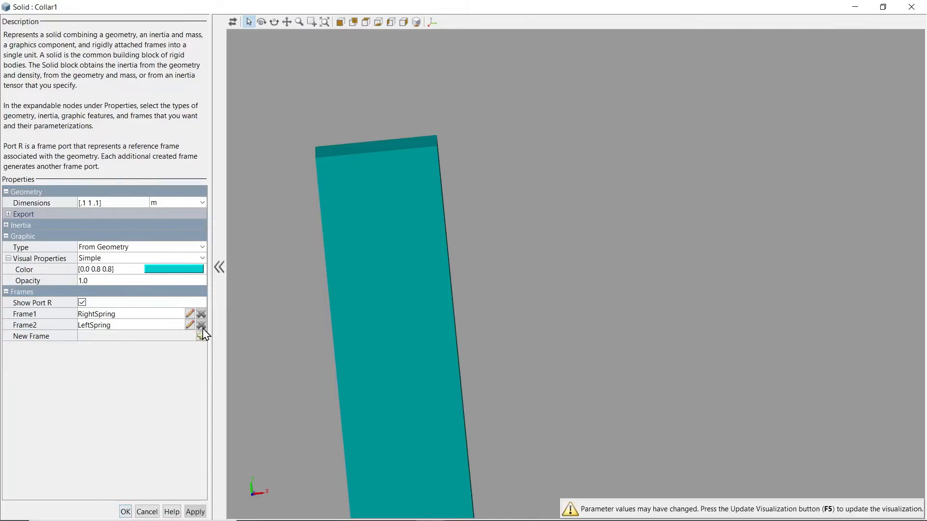
pyautogui.click(201, 325)
pyautogui.click(201, 313)
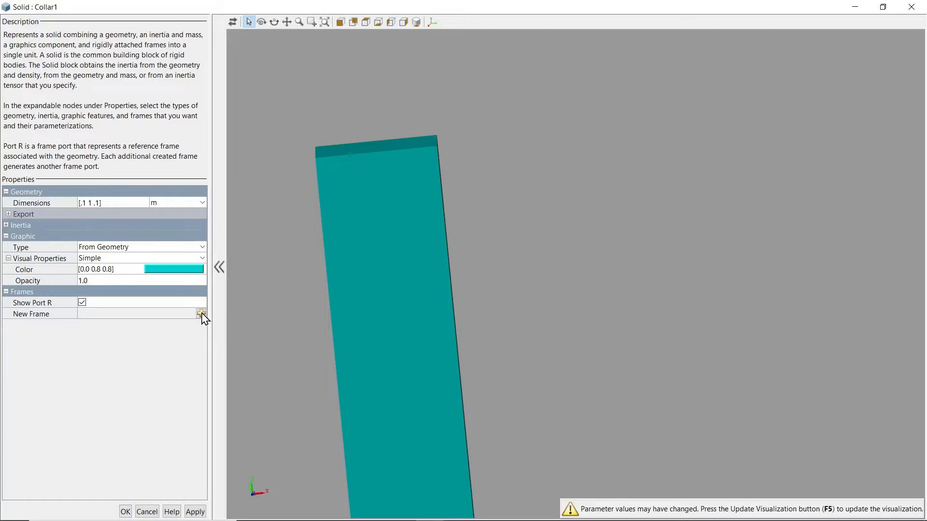
pyautogui.click(201, 314)
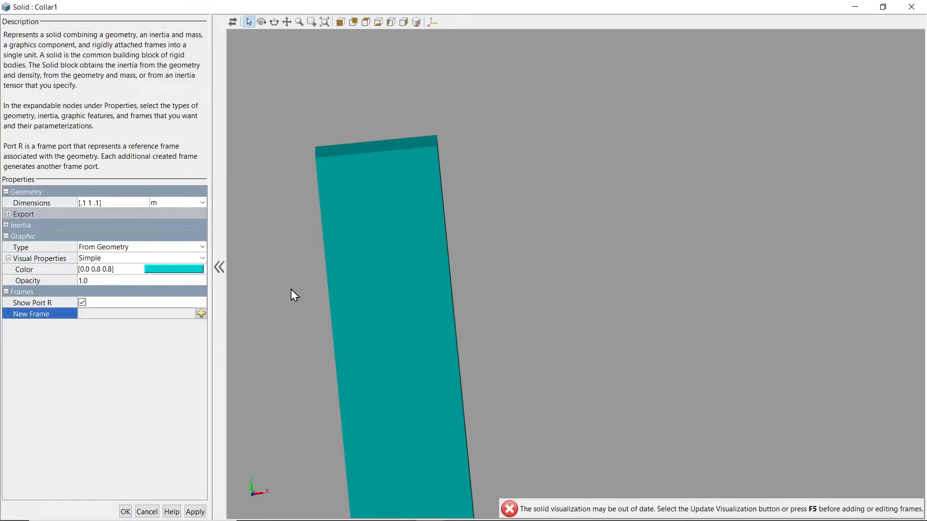
pyautogui.press('F5')
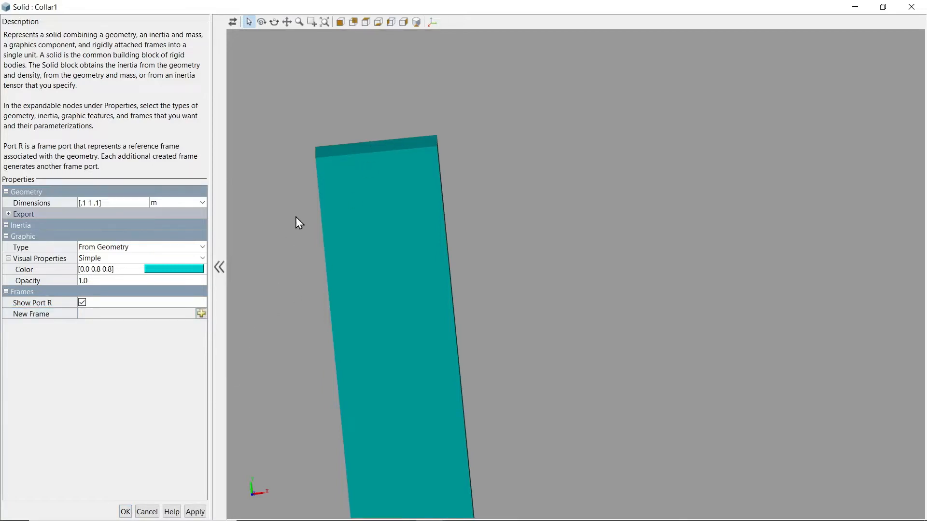
# Step: Add a frame named Top with its origin at the centroid of the +y surface, then apply and close the solid's settings
pyautogui.click(201, 313)
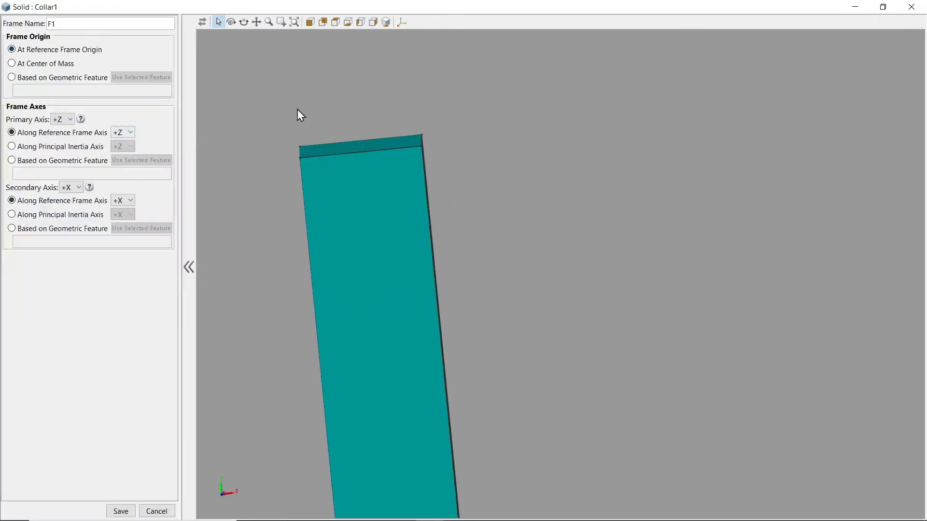
pyautogui.click(333, 153)
pyautogui.moveTo(82, 19); pyautogui.dragTo(1, 22)
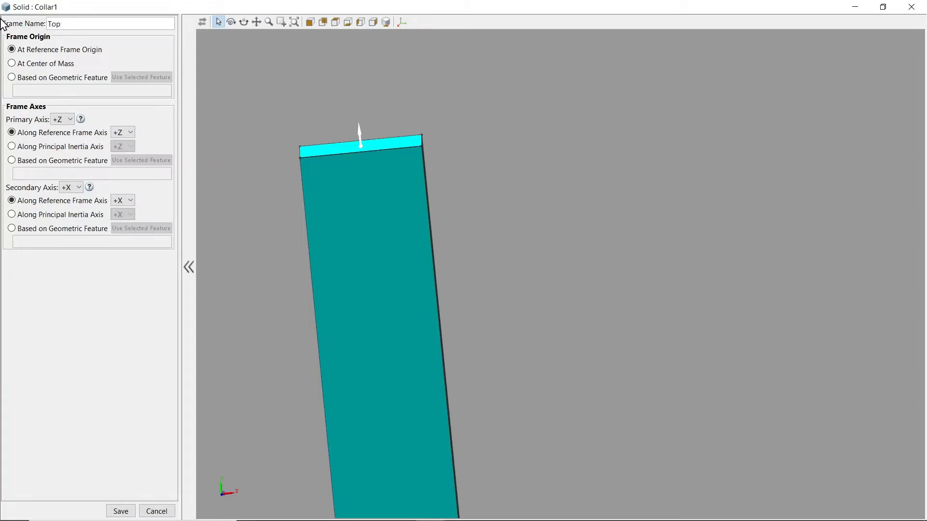
pyautogui.click(52, 77)
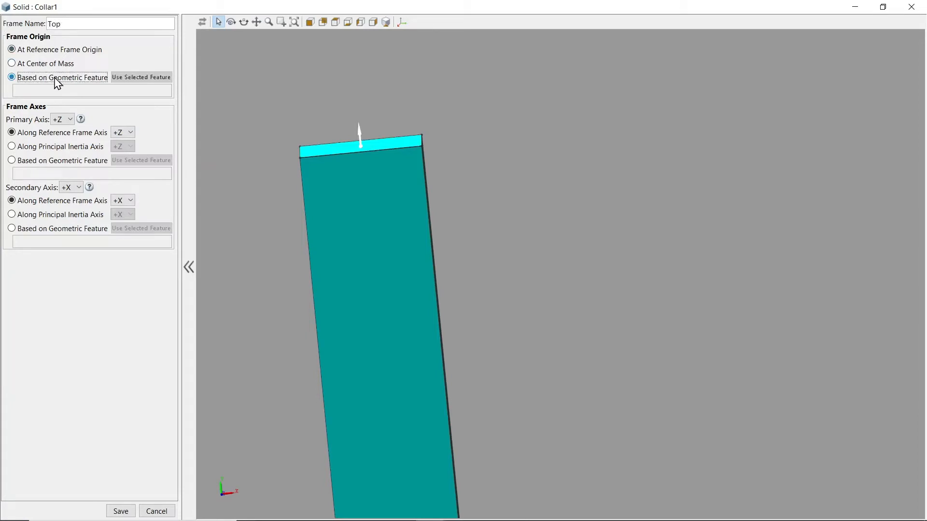
pyautogui.click(122, 78)
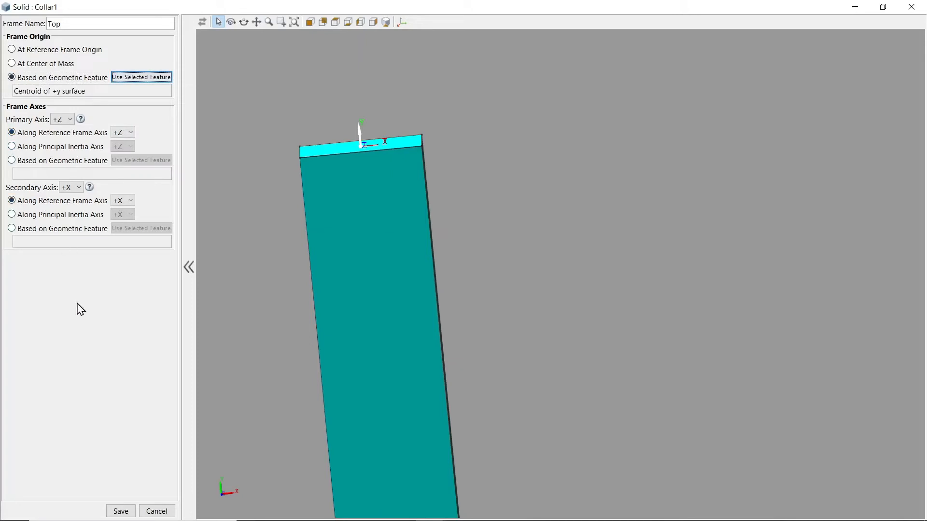
pyautogui.click(120, 511)
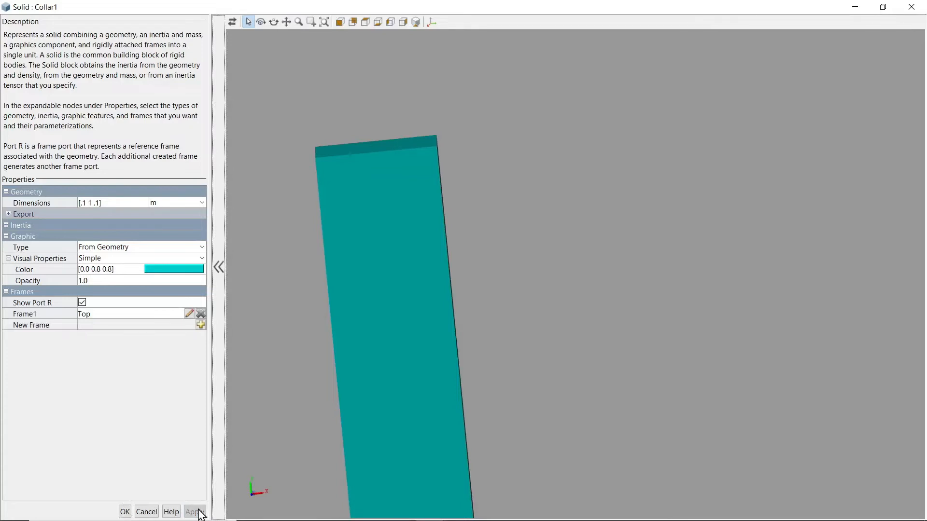
pyautogui.click(433, 21)
pyautogui.click(911, 6)
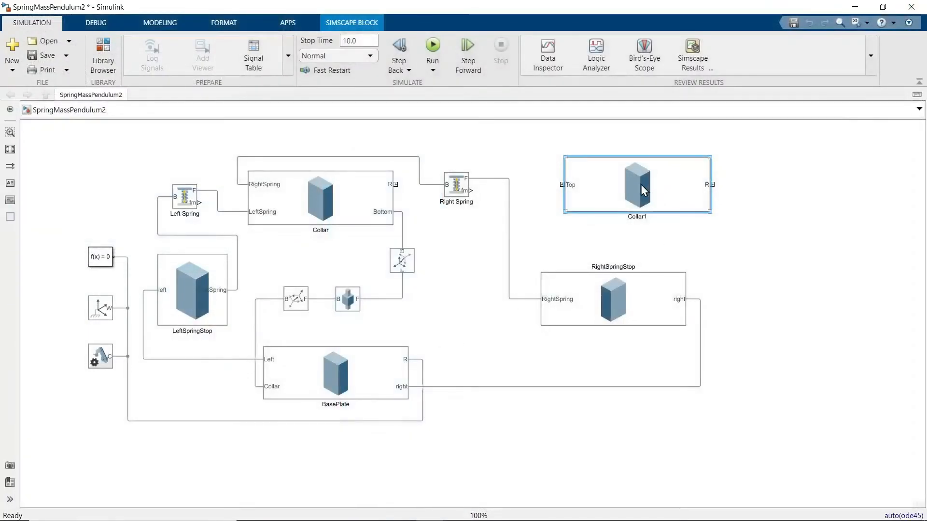
# Step: Rename the Collar1 block as Pendulum
pyautogui.doubleClick(640, 217)
pyautogui.write('Pe')
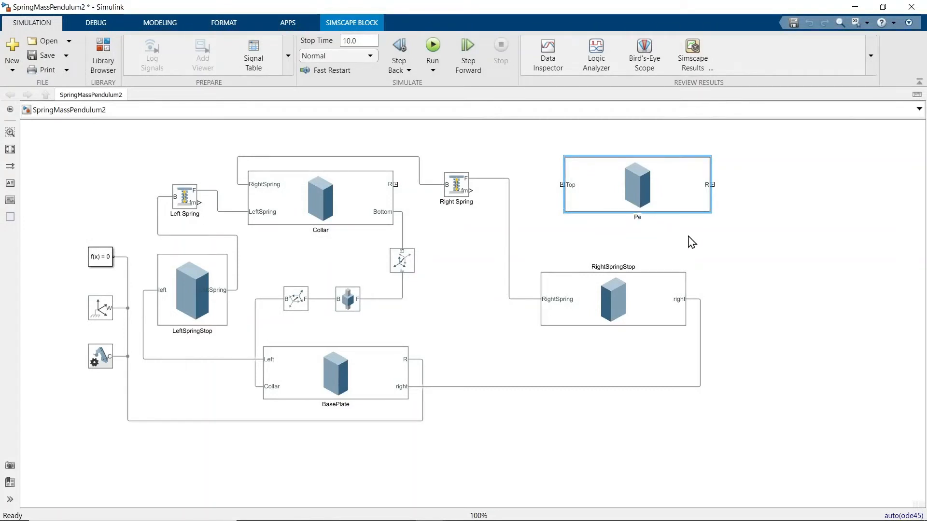
pyautogui.write('ndulum')
pyautogui.click(664, 222)
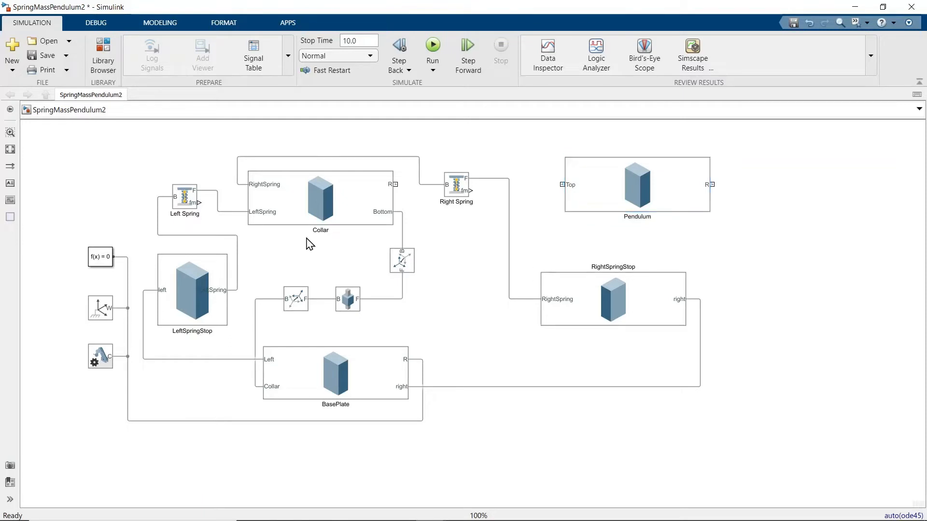
# Step: Move the Collar, Left Spring and Right Spring blocks upward together to make room beneath the Collar
pyautogui.moveTo(414, 361); pyautogui.dragTo(510, 427)
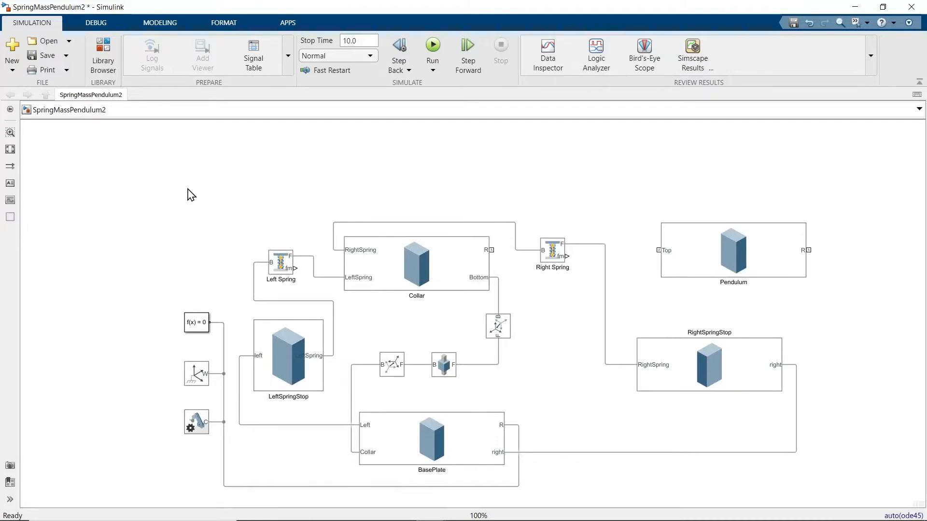
pyautogui.moveTo(214, 177); pyautogui.dragTo(573, 289)
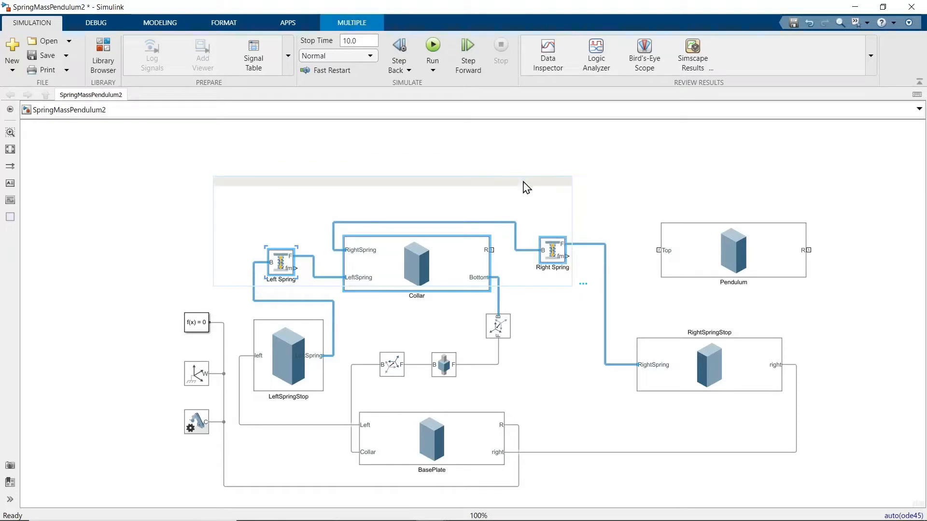
pyautogui.moveTo(517, 183); pyautogui.dragTo(515, 110)
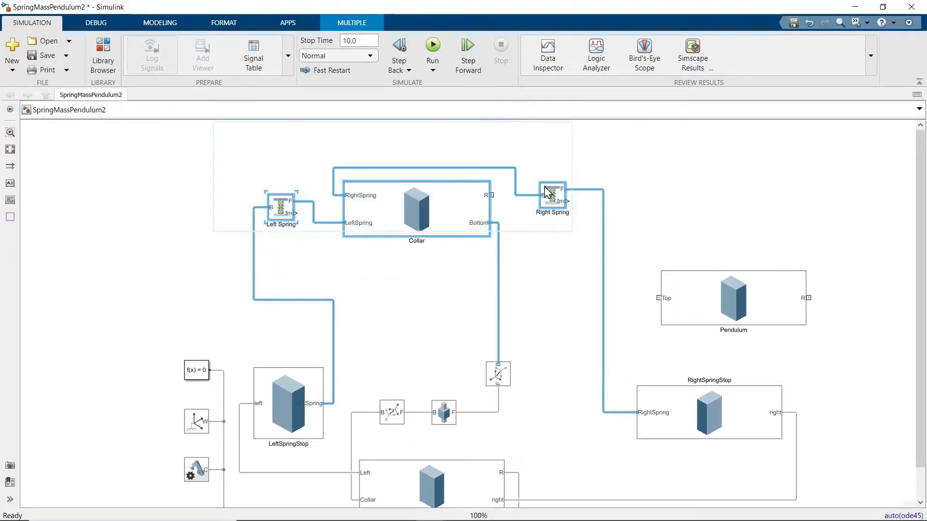
# Step: Place the Pendulum block beneath the Collar block and resize it to a narrower, taller shape
pyautogui.click(734, 281)
pyautogui.moveTo(703, 279); pyautogui.dragTo(385, 270)
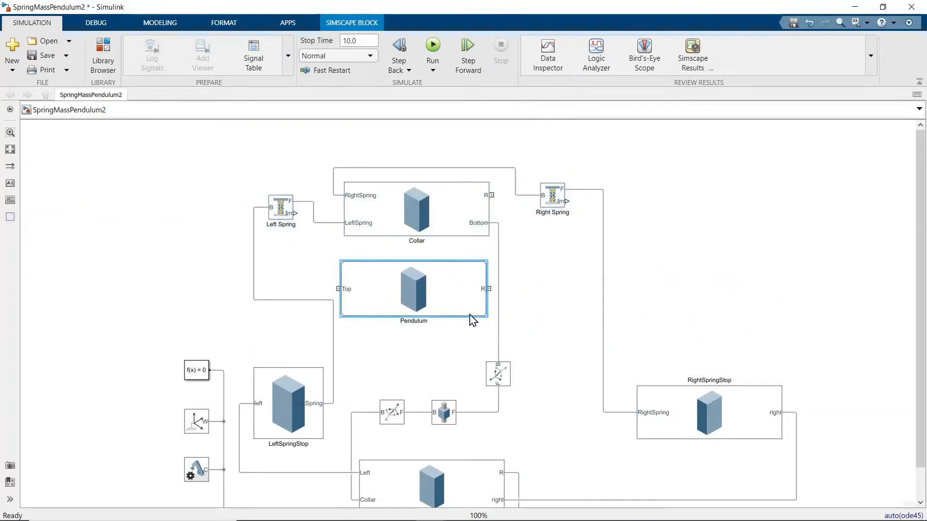
pyautogui.moveTo(488, 317); pyautogui.dragTo(415, 343)
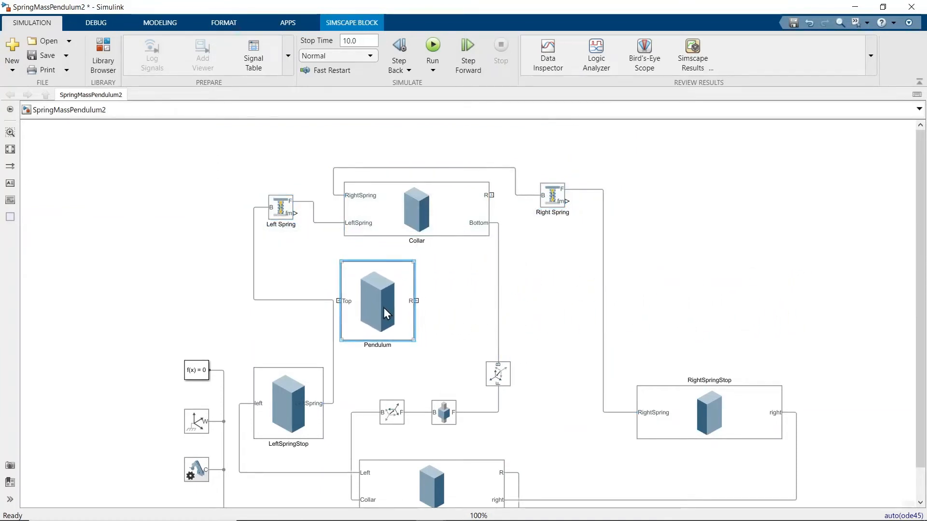
pyautogui.moveTo(382, 304); pyautogui.dragTo(411, 298)
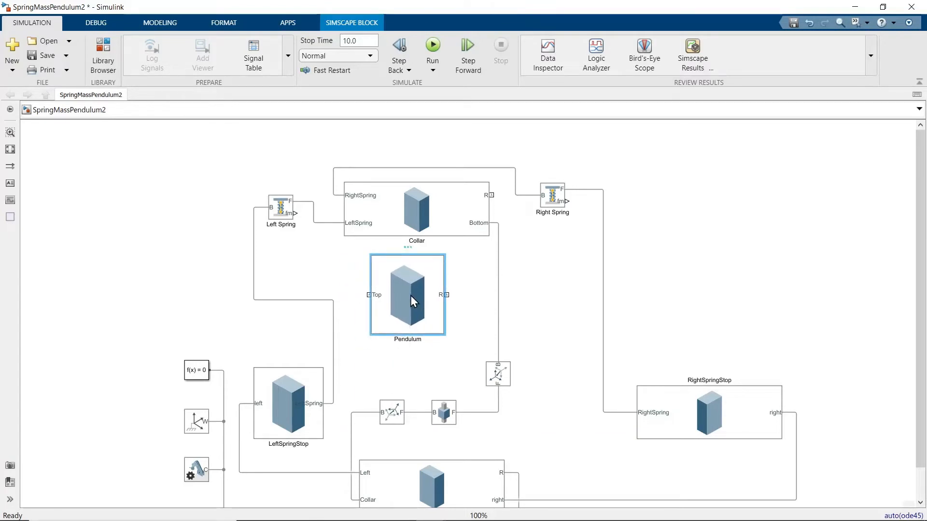
# Step: Hide port R on the Pendulum solid, apply the change and center the block beneath the Collar
pyautogui.doubleClick(411, 296)
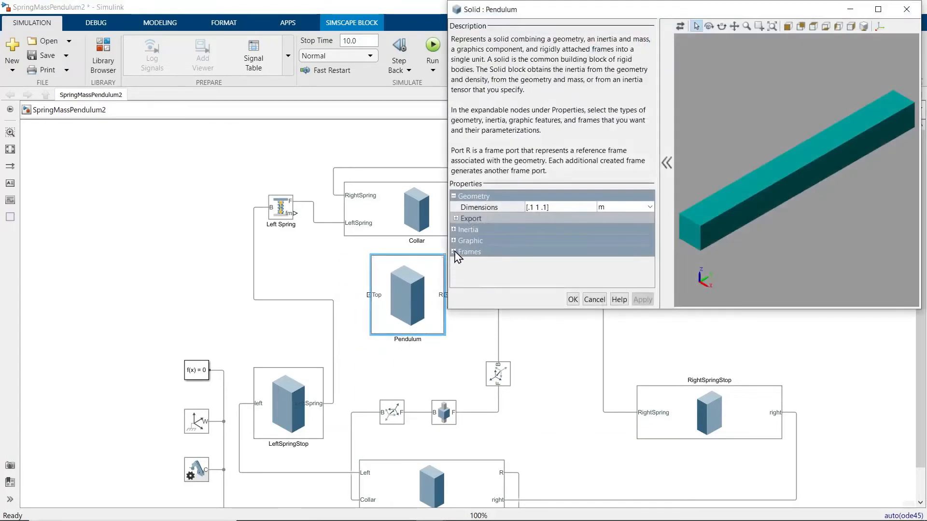
pyautogui.click(454, 252)
pyautogui.click(526, 262)
pyautogui.click(643, 299)
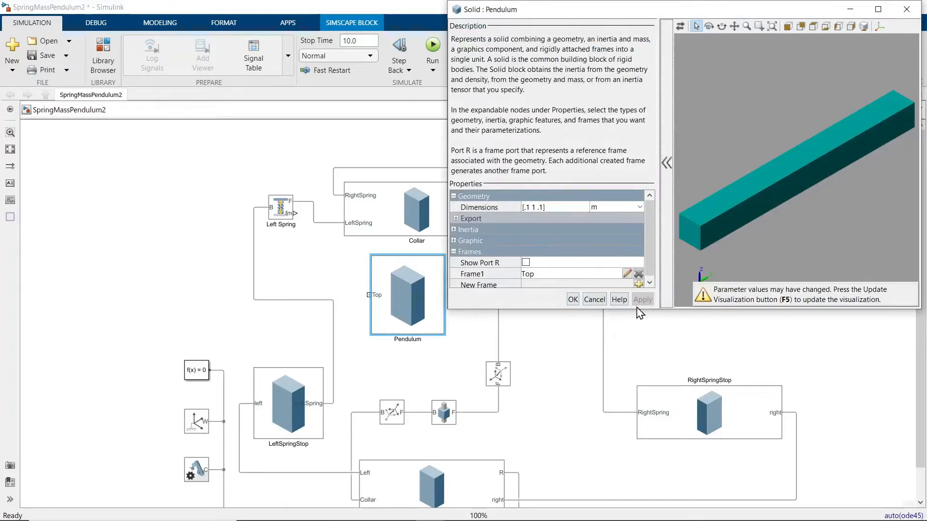
pyautogui.click(573, 300)
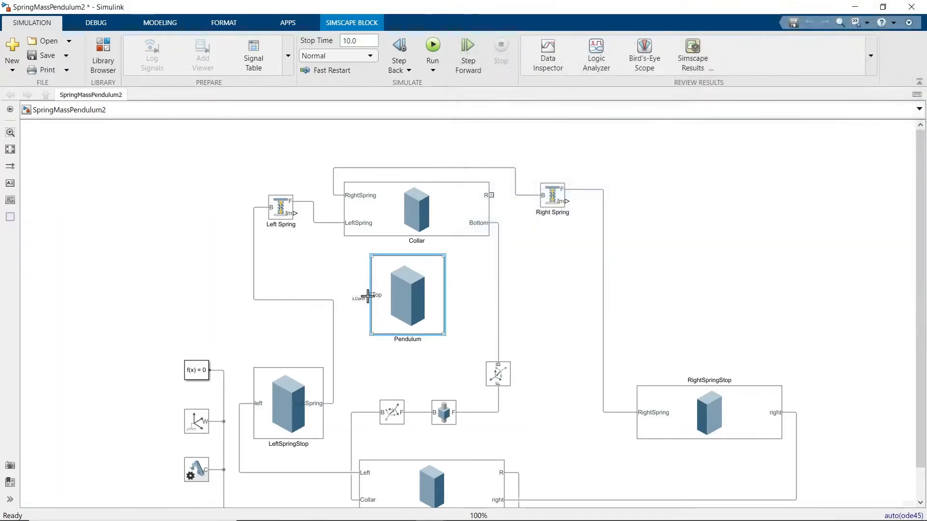
pyautogui.moveTo(415, 292); pyautogui.dragTo(424, 305)
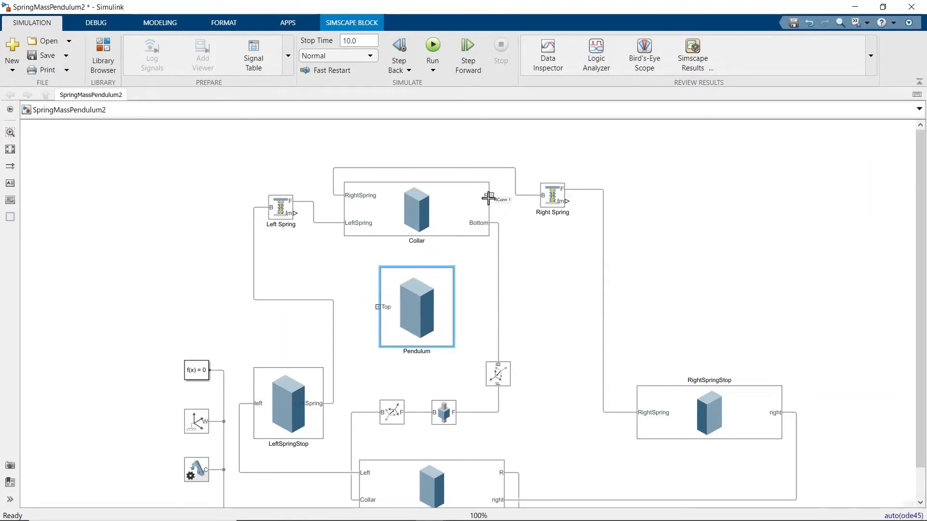
# Step: Add a Revolute Joint block below the Left Spring block and review its parameters without changing them
pyautogui.doubleClick(311, 265)
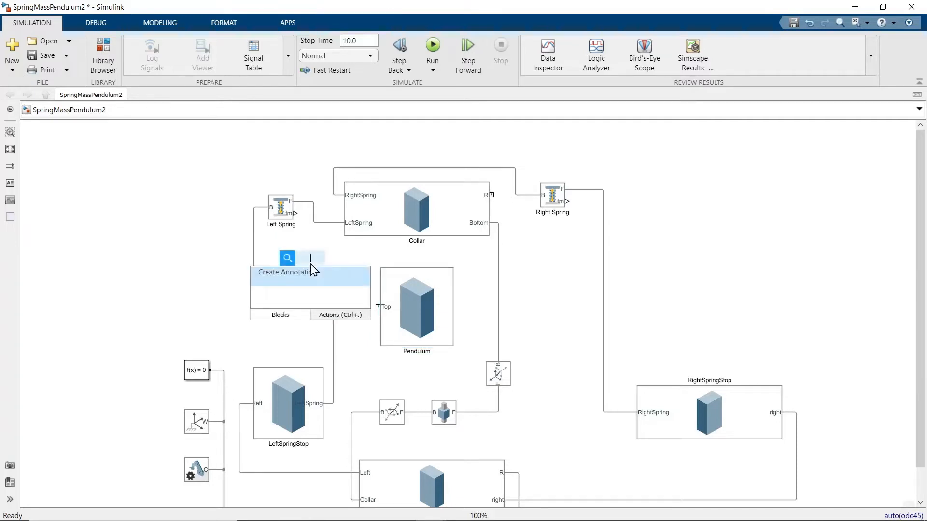
pyautogui.write('refvolute')
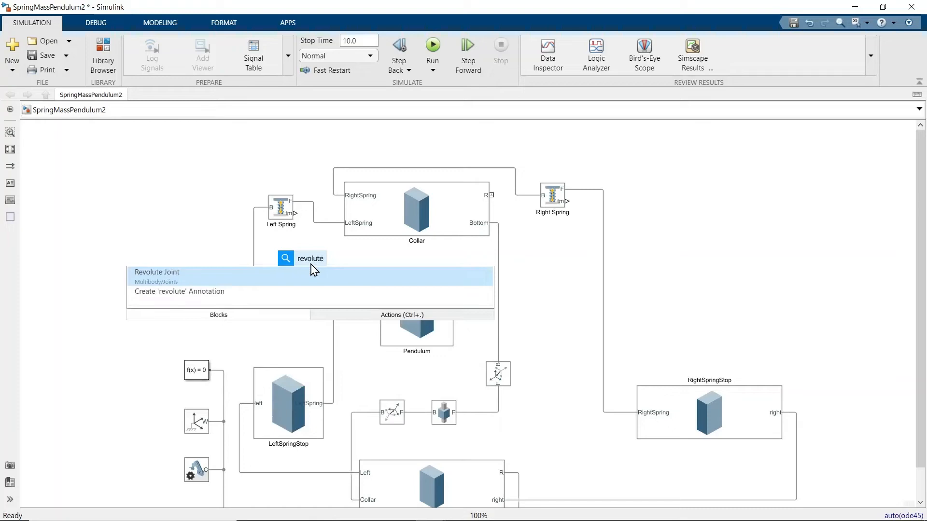
pyautogui.click(214, 277)
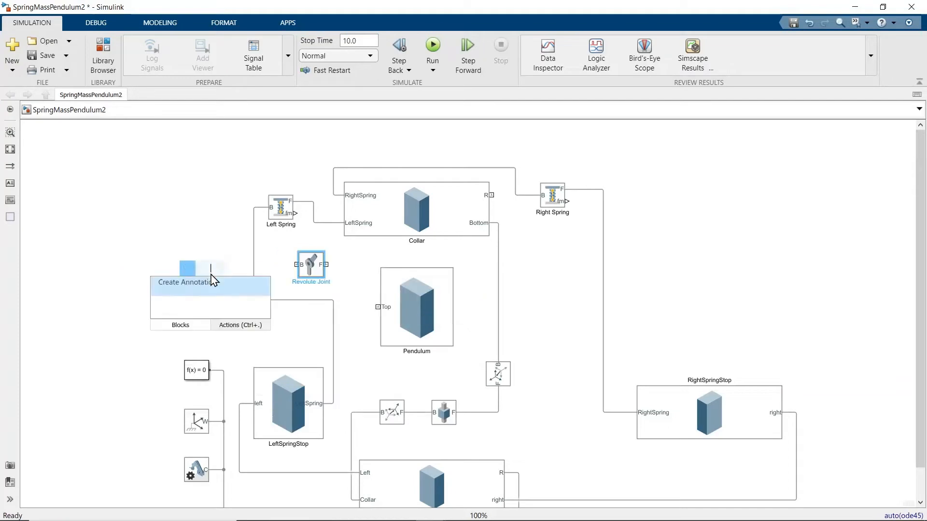
pyautogui.doubleClick(313, 264)
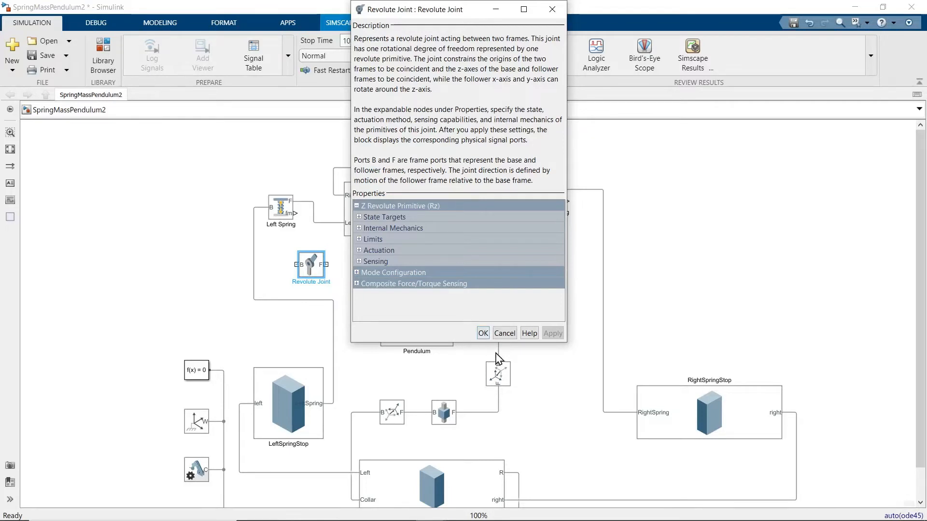
pyautogui.click(483, 333)
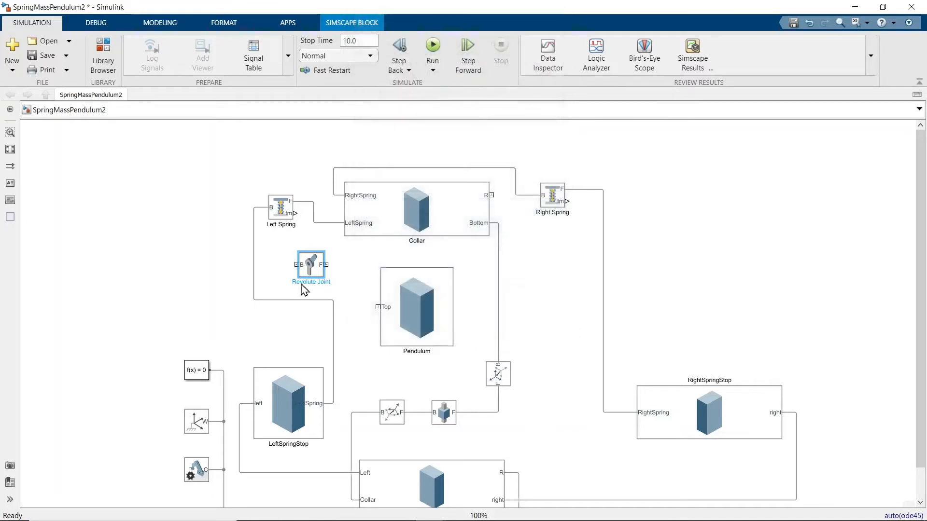
# Step: Connect the Revolute Joint's F port to the Pendulum's Top port and its B port to the Collar's R port
pyautogui.moveTo(326, 265); pyautogui.dragTo(378, 307)
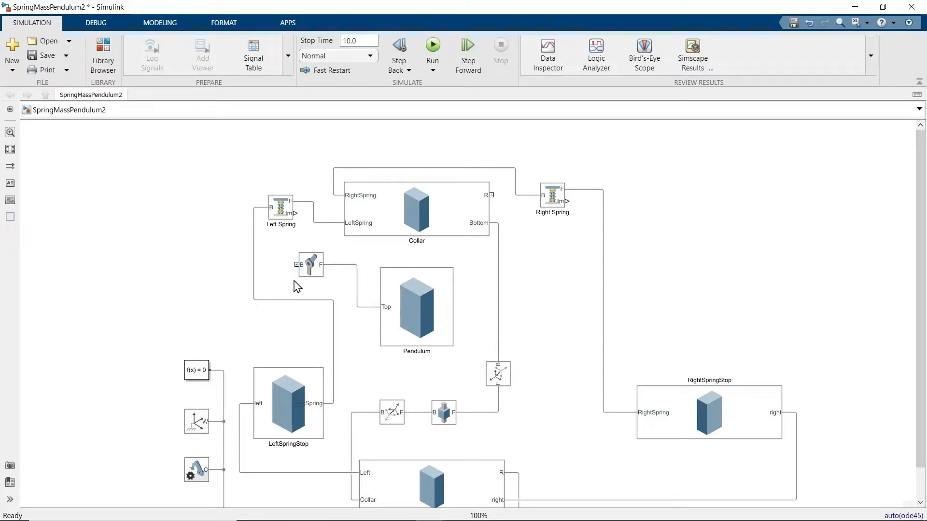
pyautogui.moveTo(295, 264)
pyautogui.mouseDown()
pyautogui.moveTo(287, 239)
pyautogui.moveTo(529, 253)
pyautogui.moveTo(517, 207)
pyautogui.moveTo(496, 193)
pyautogui.mouseUp()
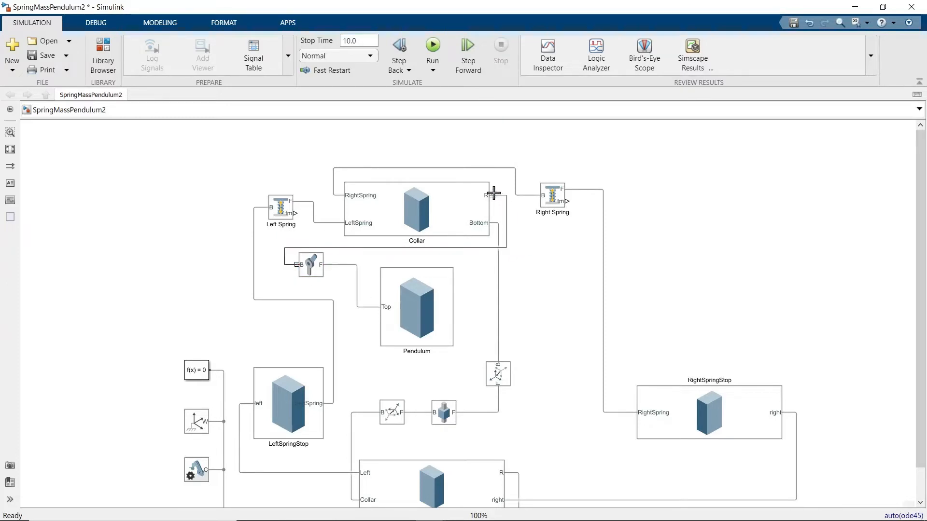
# Step: Specify a position target of 45 deg for the Revolute Joint's state and accept the change
pyautogui.click(320, 271)
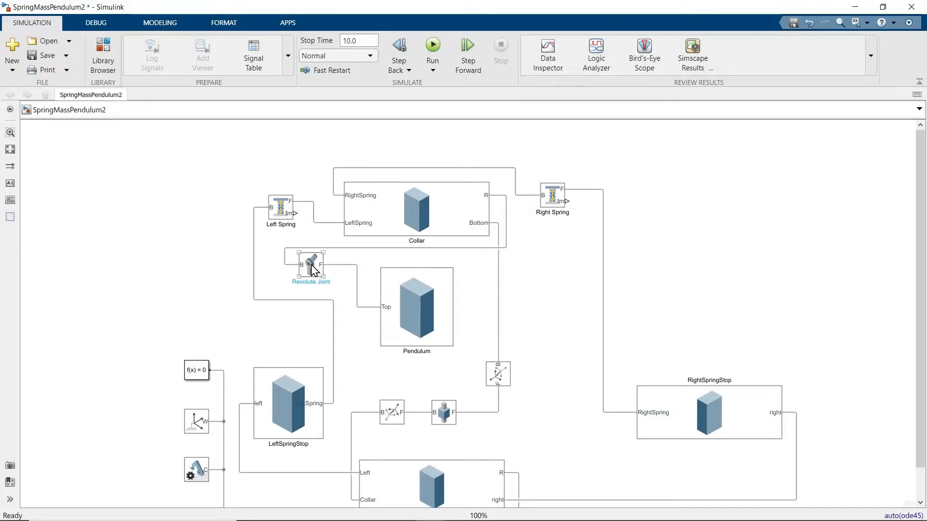
pyautogui.doubleClick(312, 266)
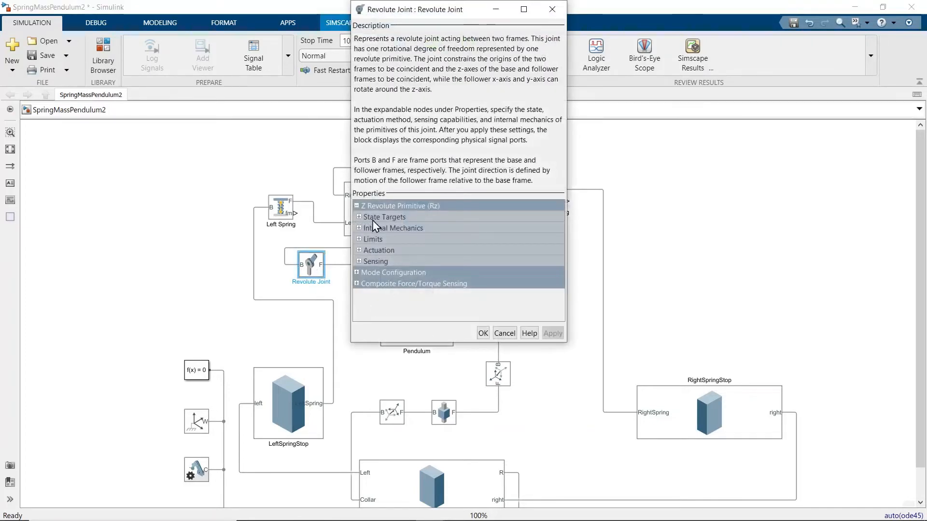
pyautogui.click(360, 217)
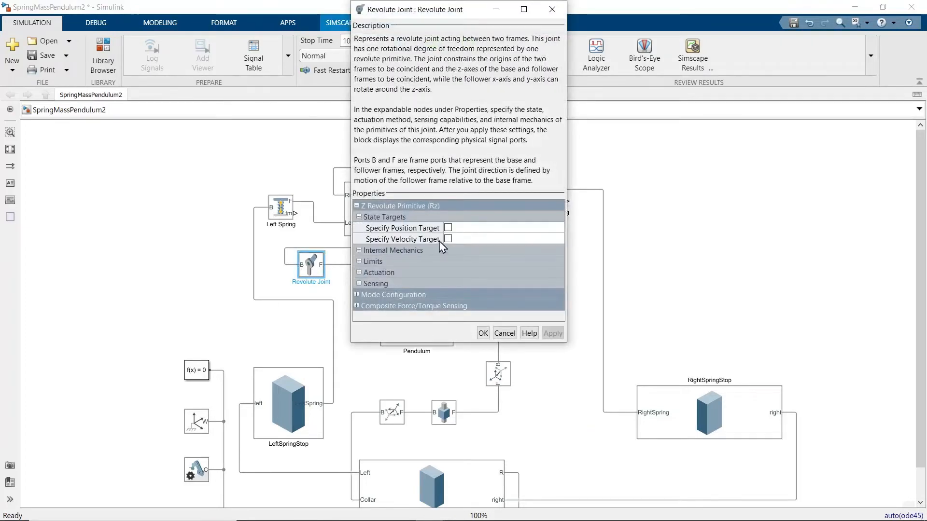
pyautogui.click(448, 228)
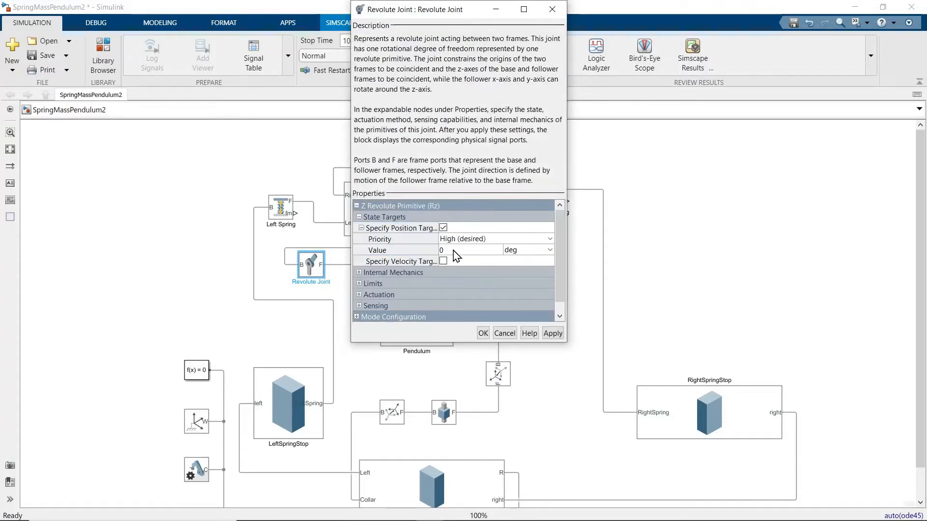
pyautogui.click(454, 250)
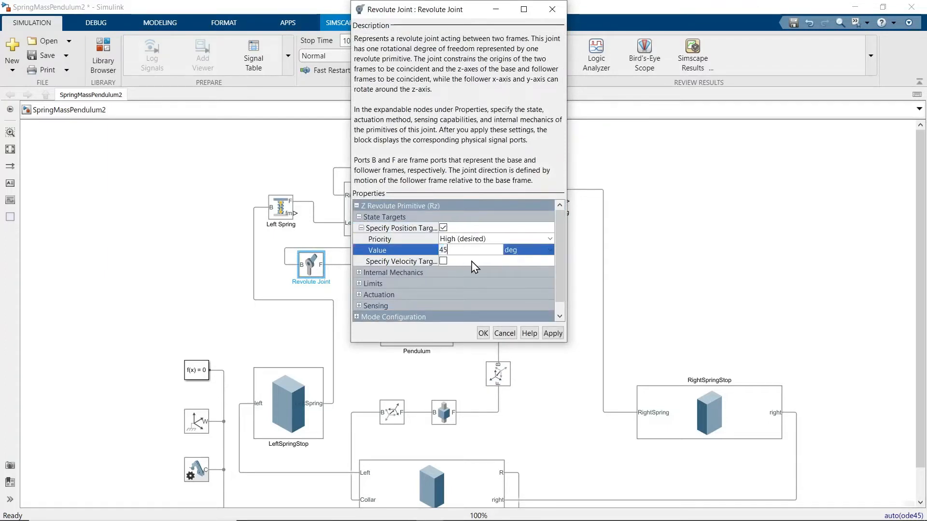
pyautogui.write('45')
pyautogui.click(553, 333)
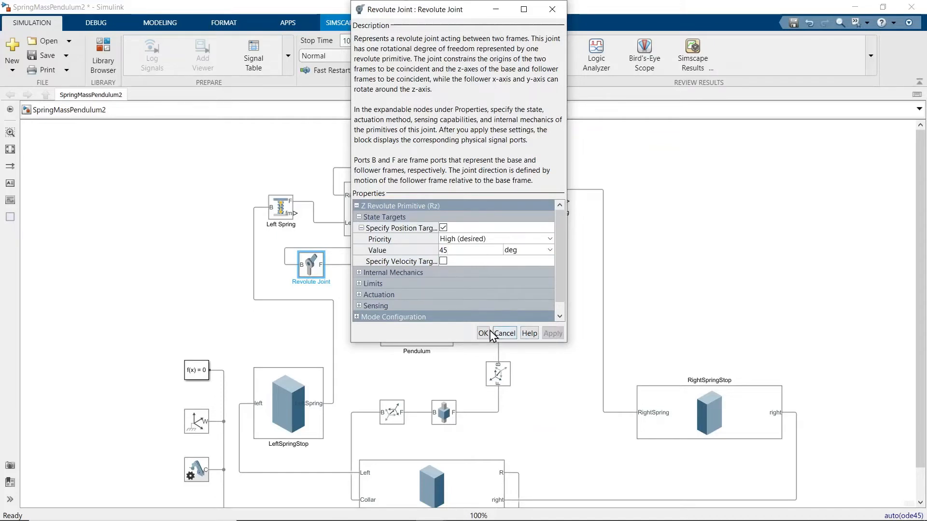
pyautogui.click(482, 333)
# Step: Replace the point mass value in the Collar solid's inertia settings and accept the change
pyautogui.click(423, 215)
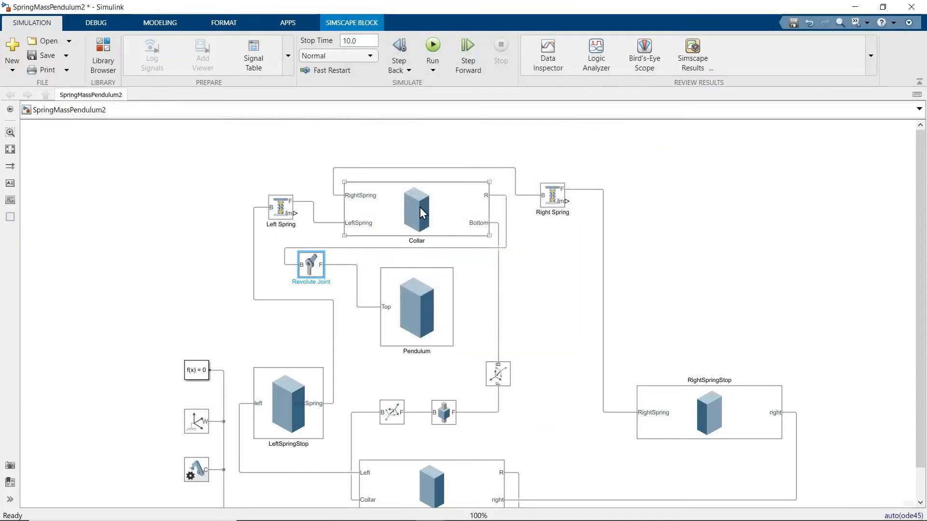
pyautogui.doubleClick(421, 213)
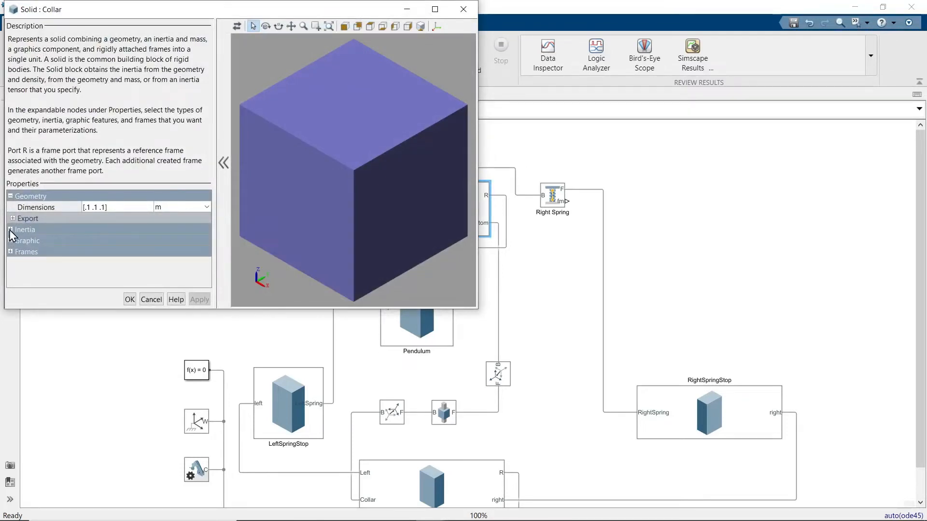
pyautogui.click(10, 230)
pyautogui.click(116, 251)
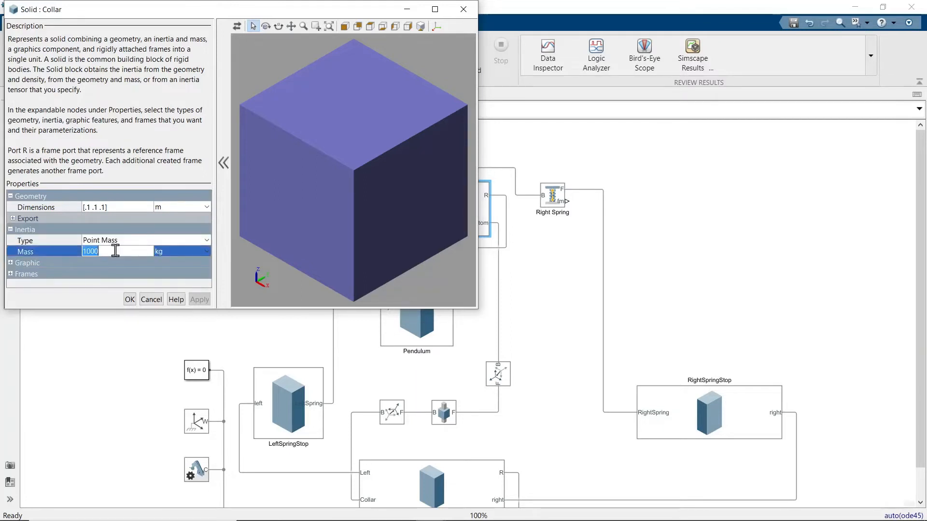
pyautogui.write('.')
pyautogui.click(200, 300)
pyautogui.click(129, 299)
# Step: Set the Pendulum solid's point mass to 1 kg and accept the change
pyautogui.click(425, 311)
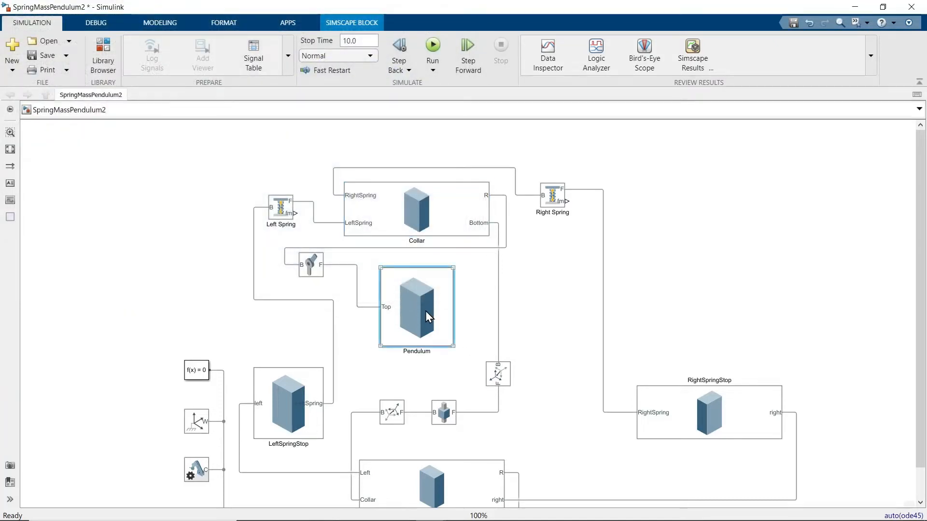
pyautogui.doubleClick(425, 311)
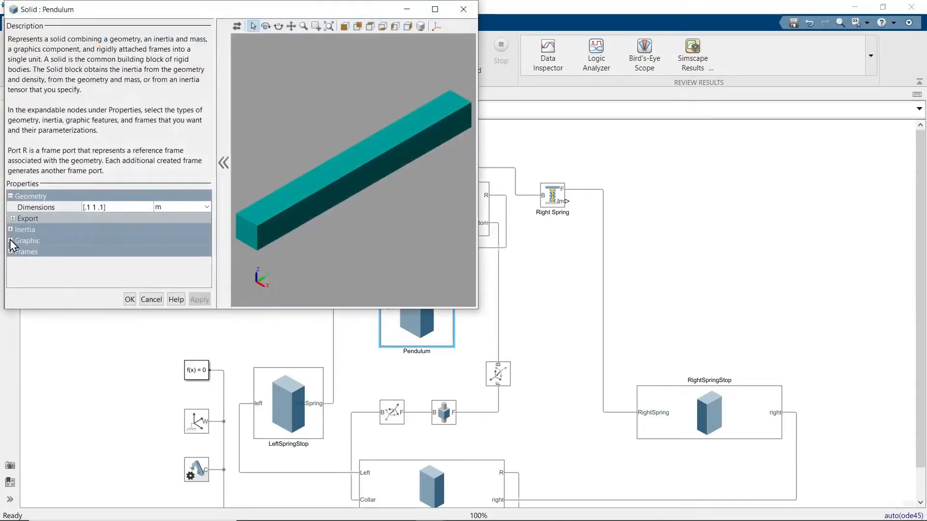
pyautogui.click(11, 230)
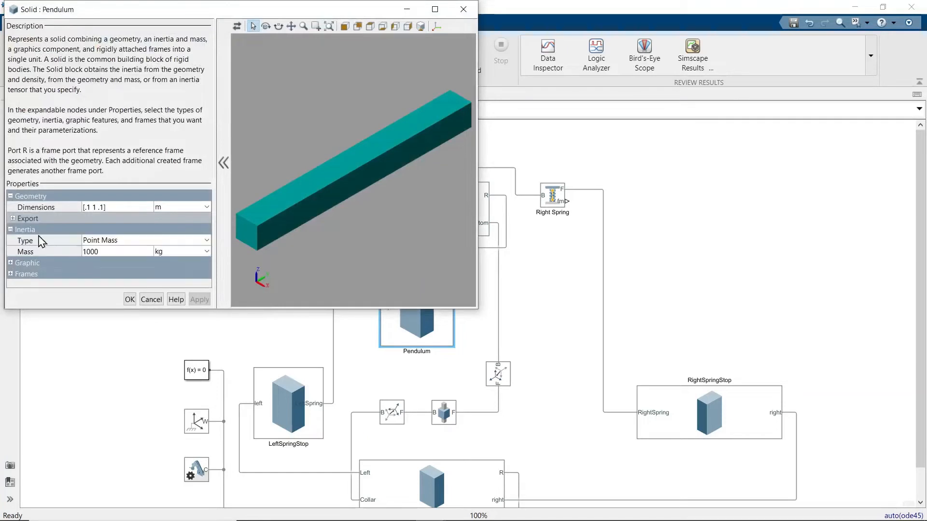
pyautogui.click(106, 250)
pyautogui.write('1')
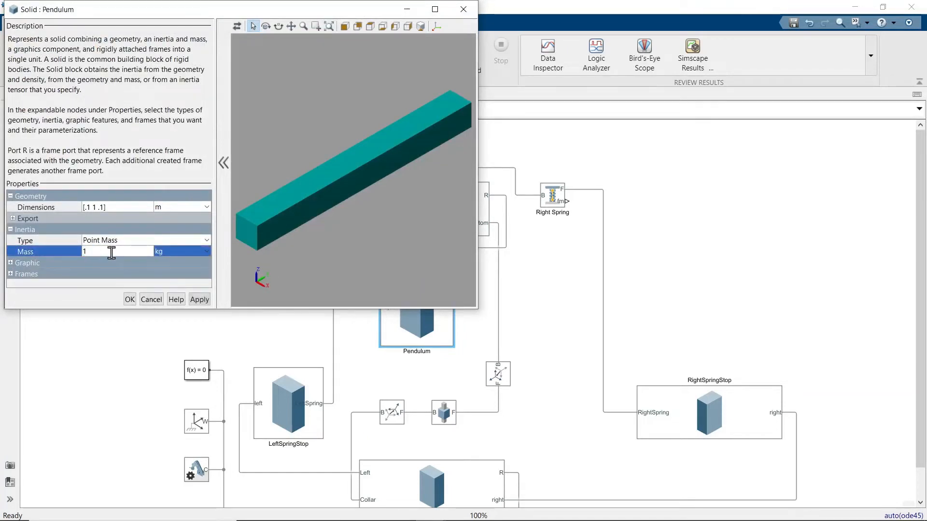
pyautogui.click(189, 301)
pyautogui.click(129, 299)
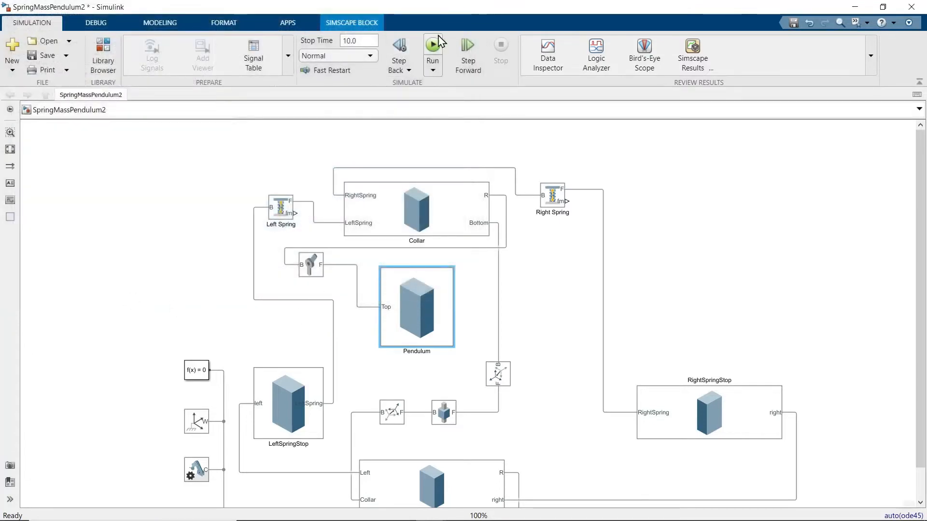
# Step: Run the simulation, watch the pendulum and collar motion in MATLAB's Mechanics Explorer, and return to the Simulink model
pyautogui.click(433, 46)
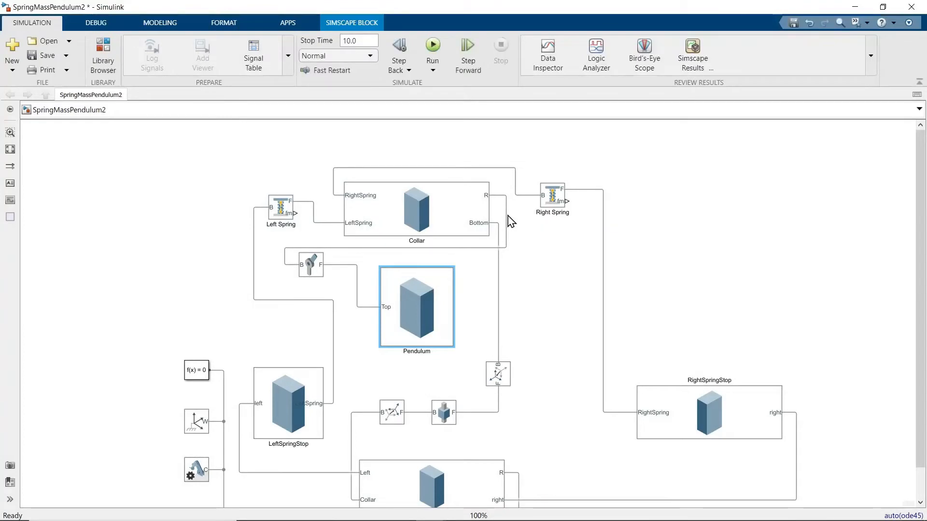
pyautogui.hotkey('alt', 'Tab')
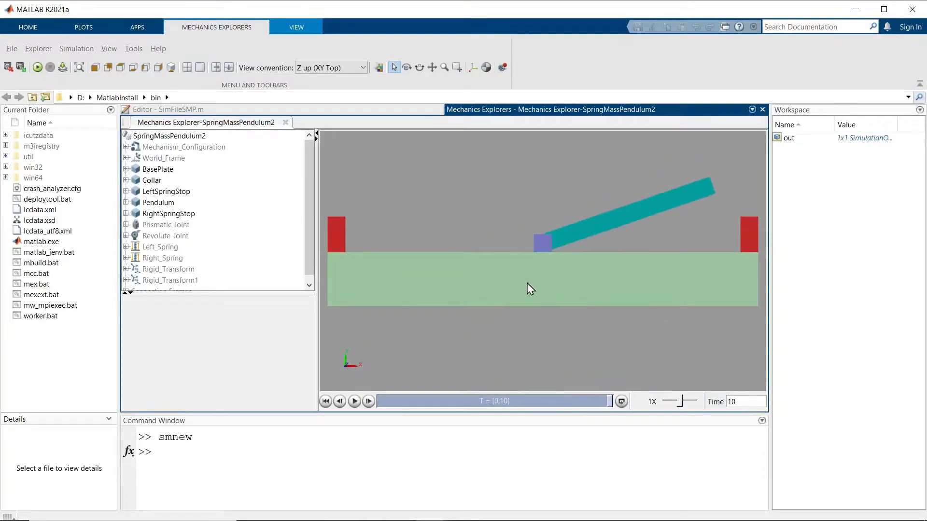
pyautogui.click(556, 288)
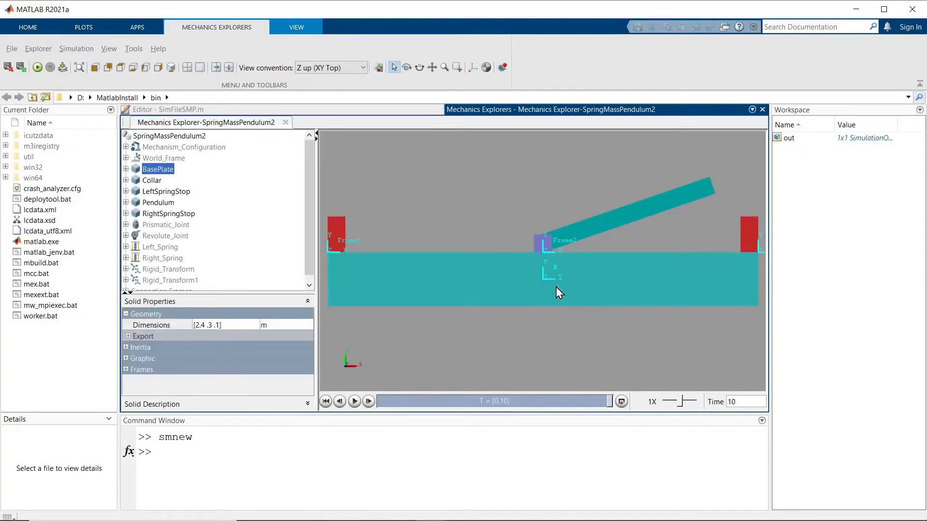
pyautogui.click(494, 188)
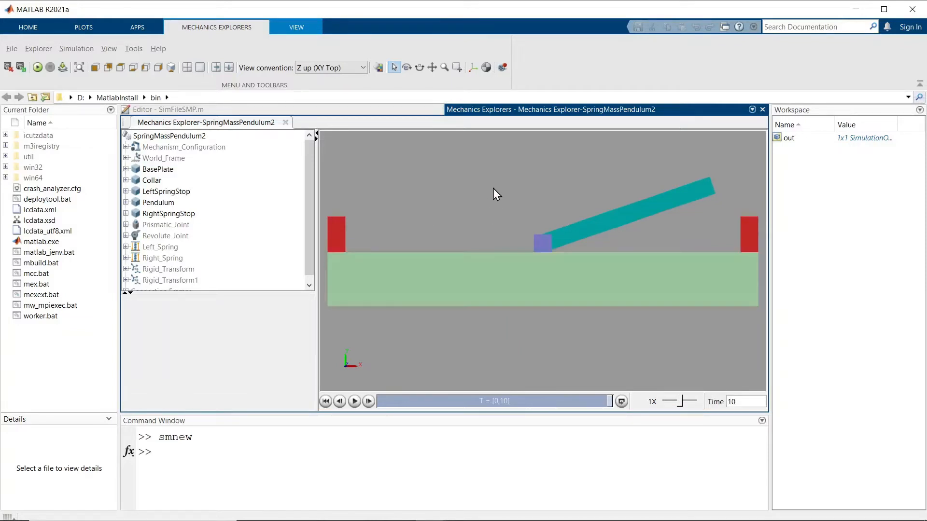
pyautogui.click(856, 9)
# Step: Set the BasePlate solid's graphic opacity to .75, refresh its visualization and accept the change
pyautogui.moveTo(400, 420); pyautogui.dragTo(367, 256)
pyautogui.click(391, 323)
pyautogui.doubleClick(390, 322)
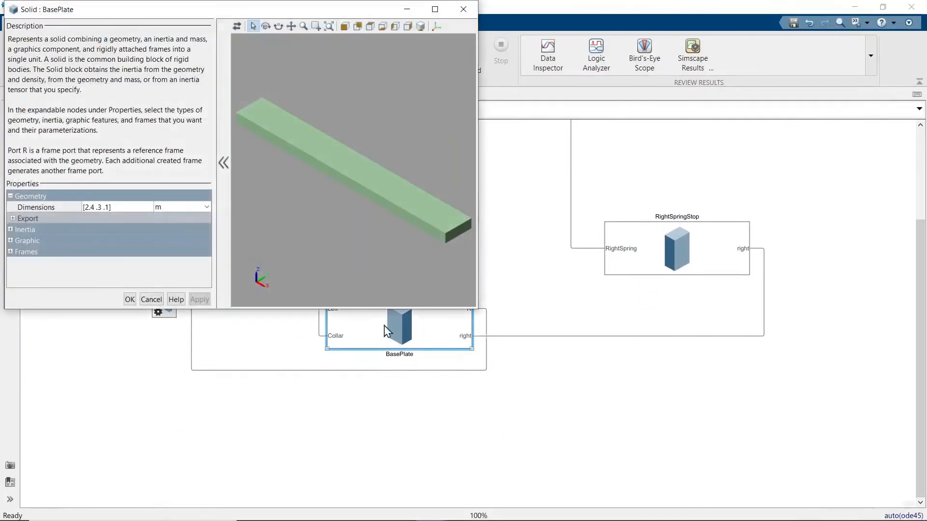
pyautogui.click(10, 240)
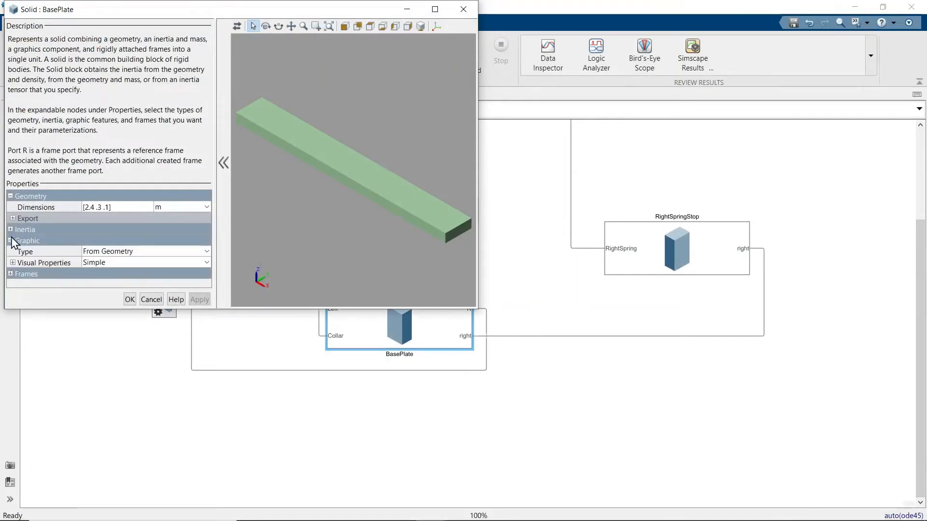
pyautogui.click(12, 262)
pyautogui.scroll(-1, 99, 286)
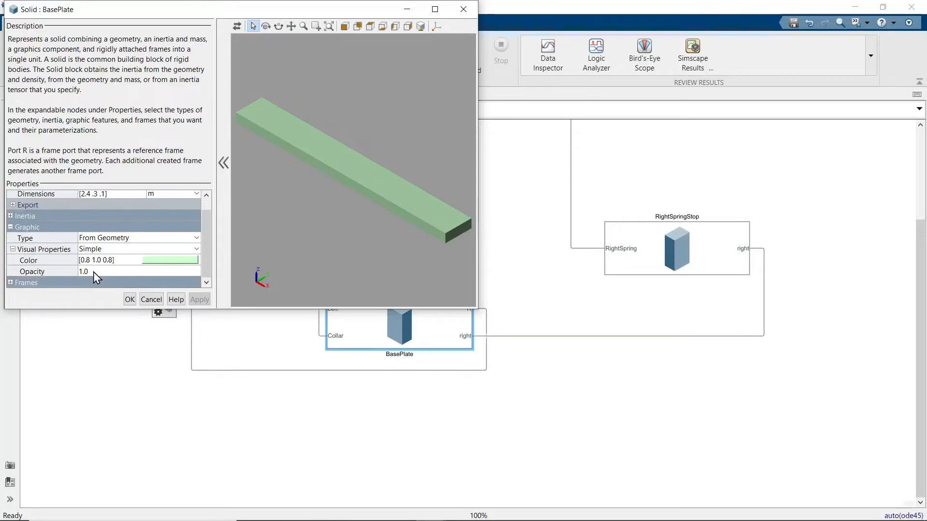
pyautogui.doubleClick(94, 271)
pyautogui.write('.7')
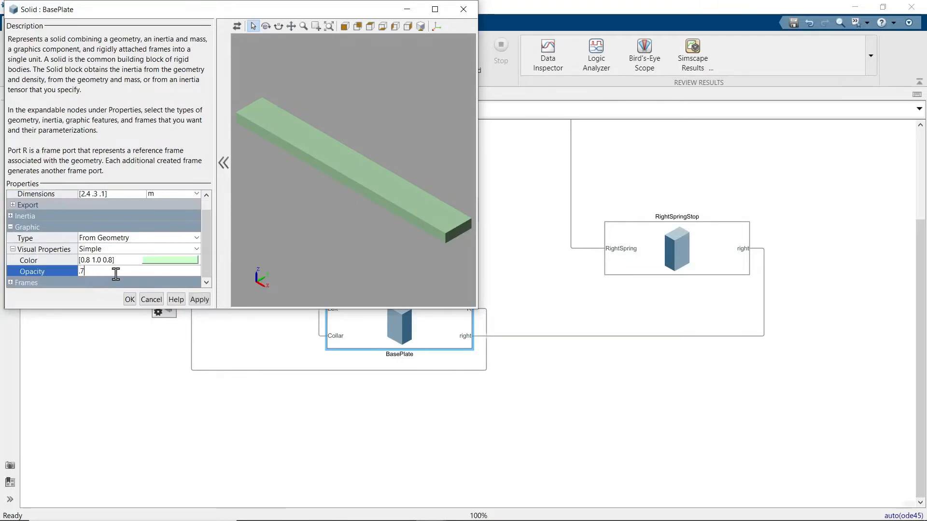
pyautogui.write('5')
pyautogui.click(197, 300)
pyautogui.press('F5')
pyautogui.click(130, 300)
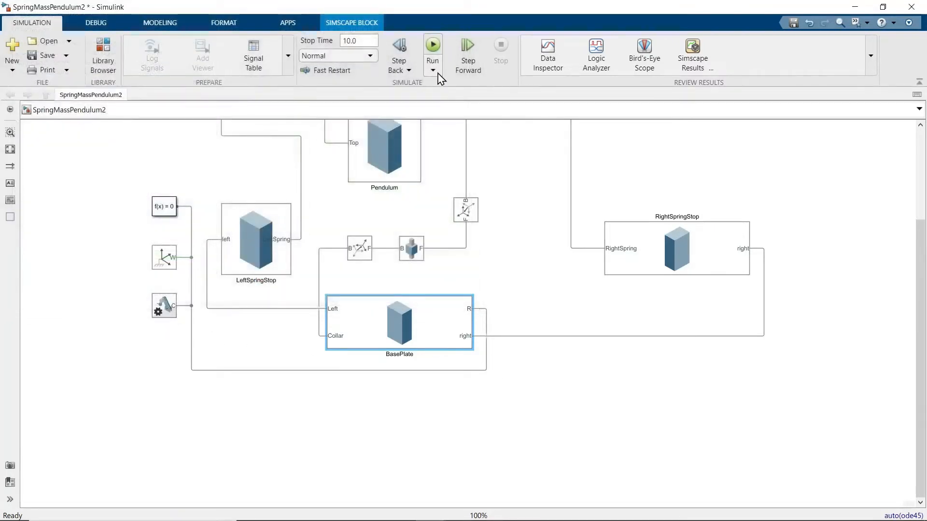
# Step: Rerun the simulation to check the base plate's new opacity in Mechanics Explorer, and return to the Simulink model
pyautogui.click(433, 48)
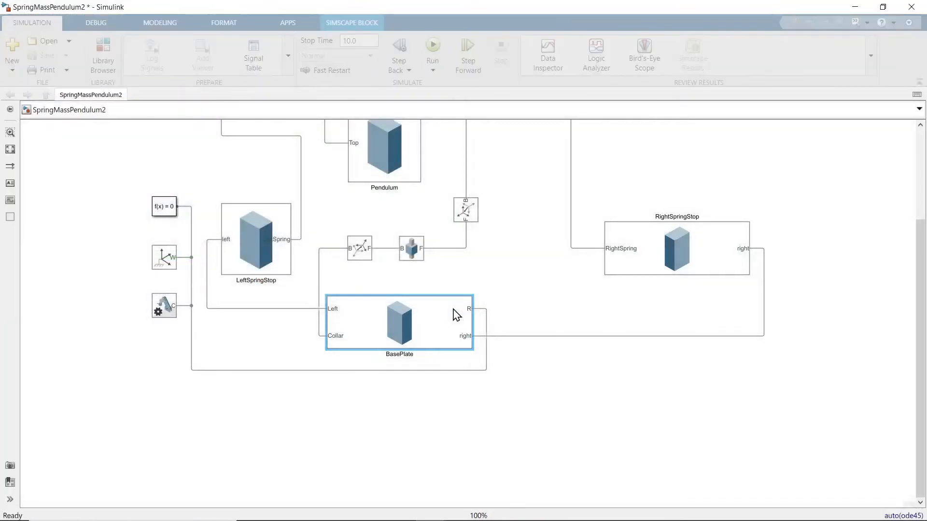
pyautogui.hotkey('alt', 'Tab')
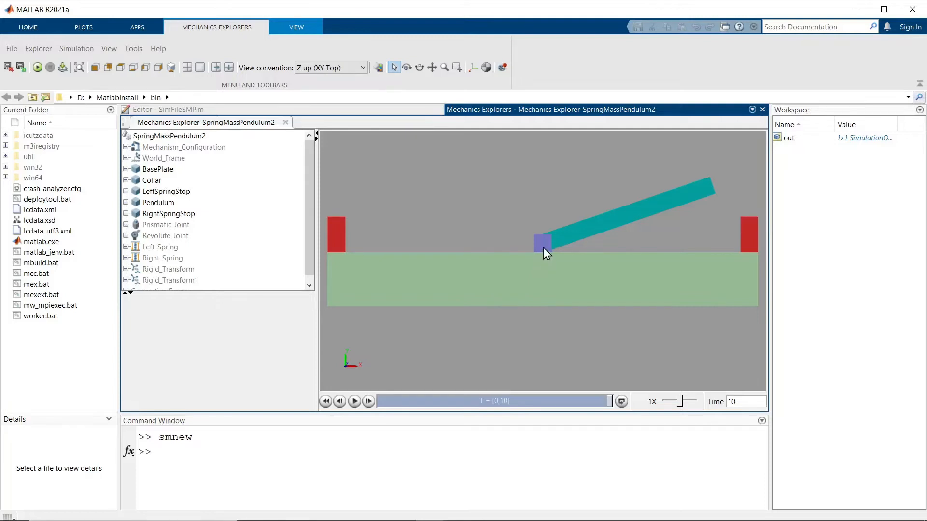
pyautogui.hotkey('alt', 'Tab')
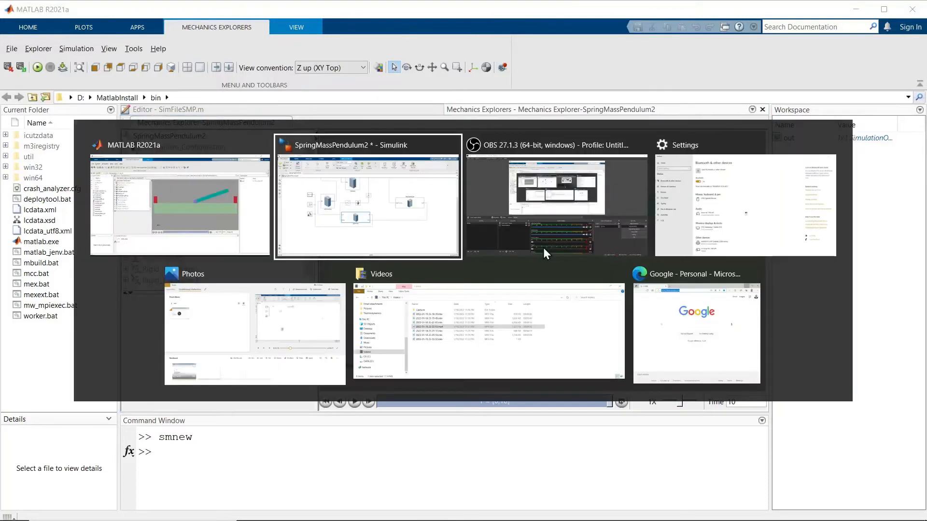
# Step: Set the Collar solid's dimensions to [.2 .2 .2] m, refresh its visualization and accept the change
pyautogui.scroll(4, 375, 227)
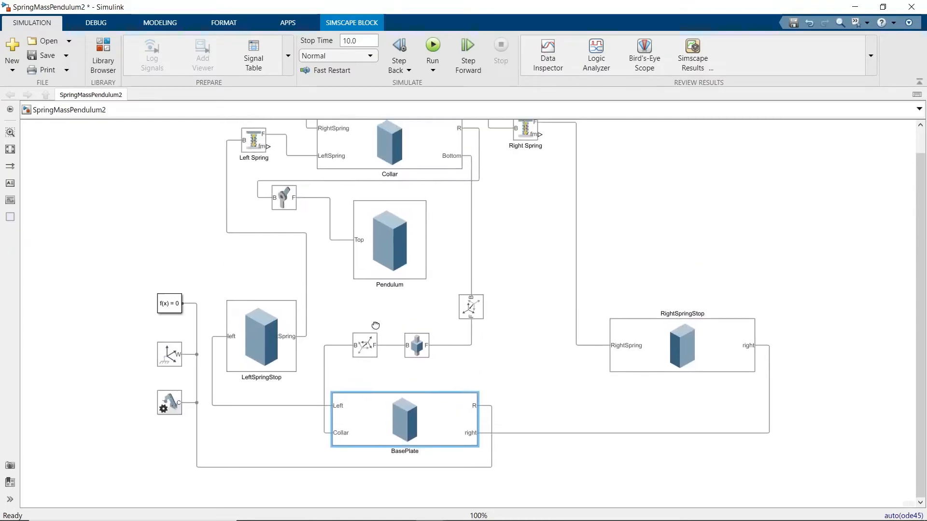
pyautogui.click(392, 141)
pyautogui.doubleClick(392, 141)
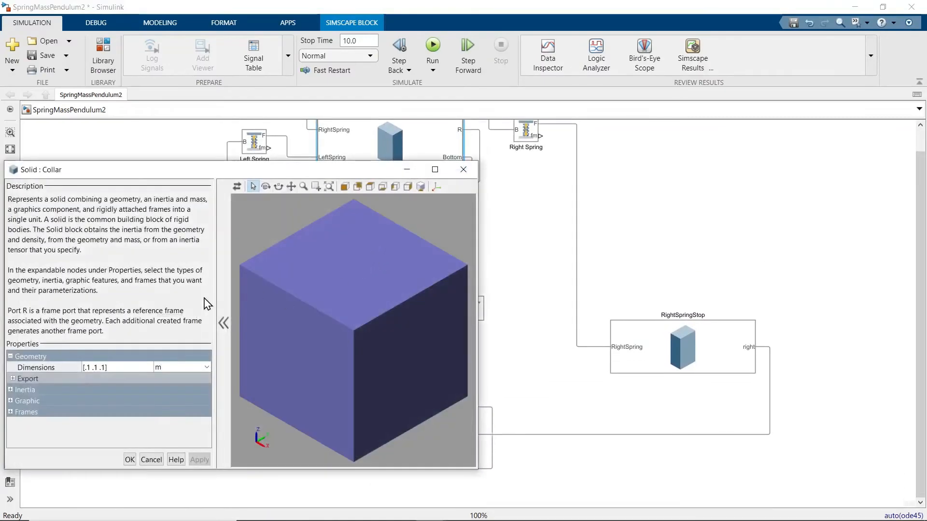
pyautogui.click(90, 368)
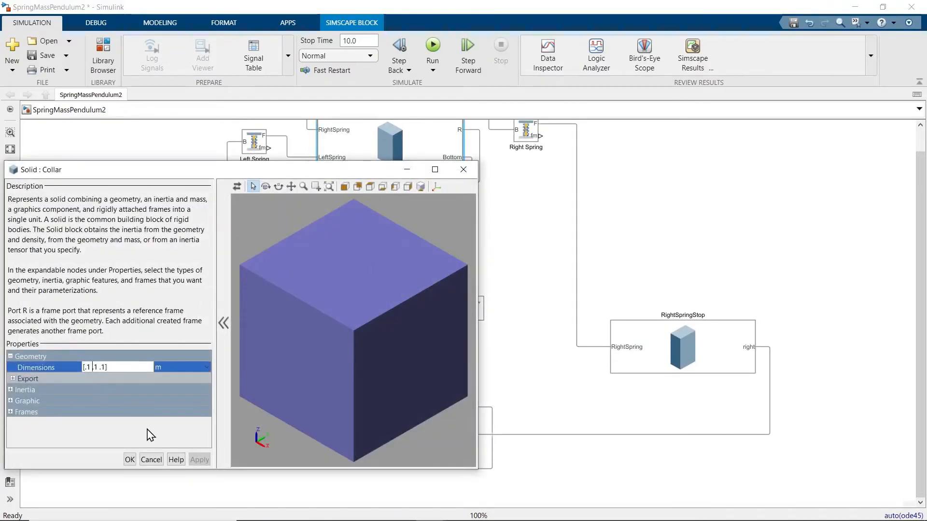
pyautogui.press('BackSpace')
pyautogui.press('BackSpace')
pyautogui.click(199, 460)
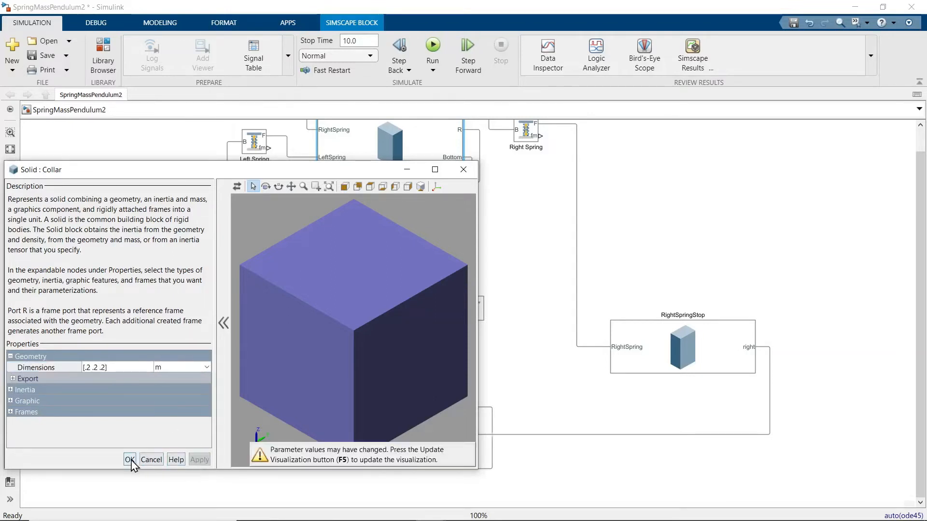
pyautogui.press('F5')
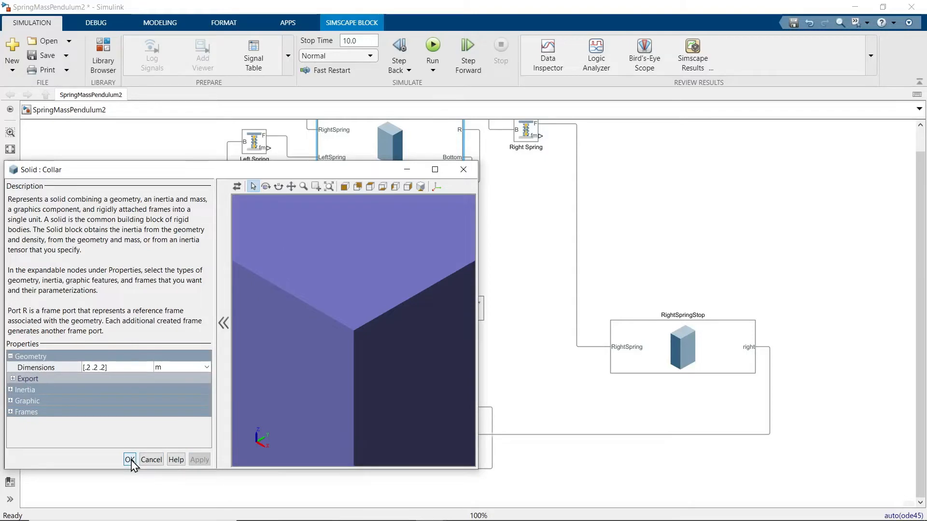
pyautogui.click(130, 460)
# Step: Simulate the model with the enlarged collar and view the animation in MATLAB's Mechanics Explorer
pyautogui.click(433, 54)
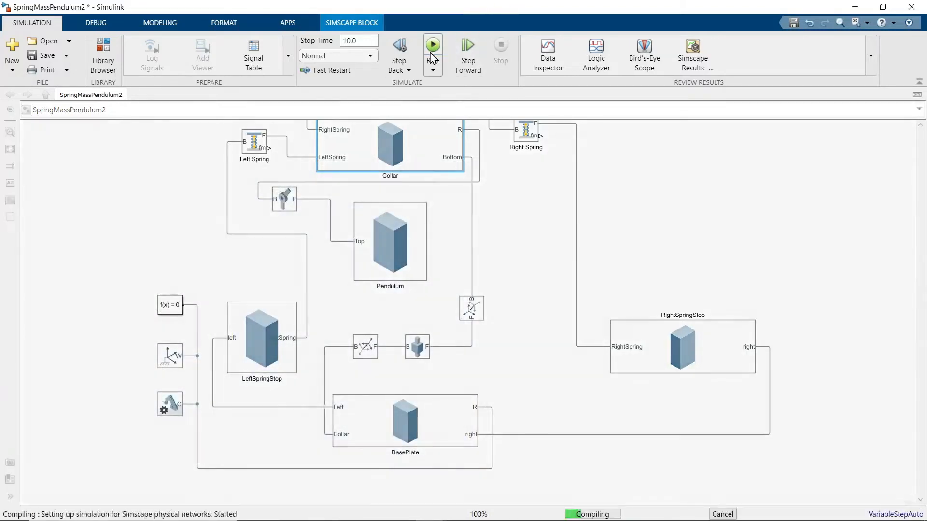
pyautogui.hotkey('alt', 'Tab')
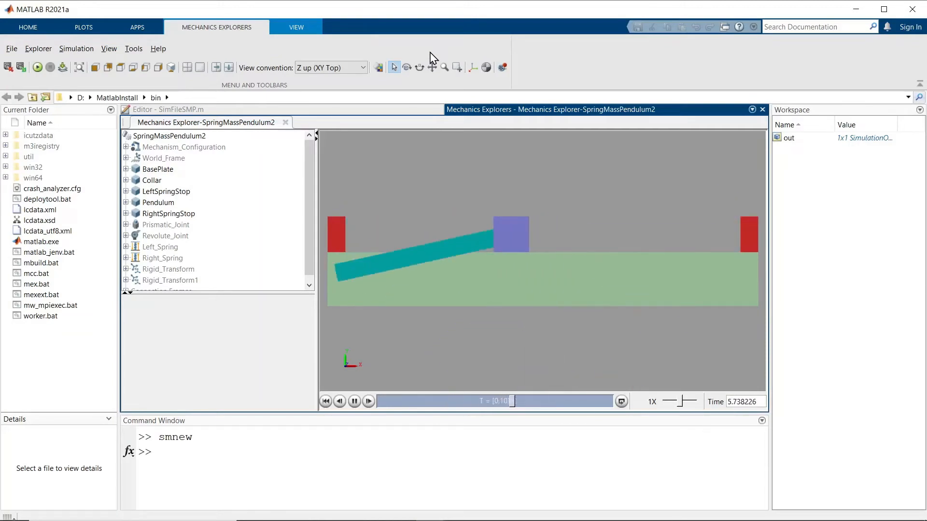
# Step: Return to the Simulink model and review the Revolute Joint's position target value and units among its state targets
pyautogui.hotkey('alt', 'Tab')
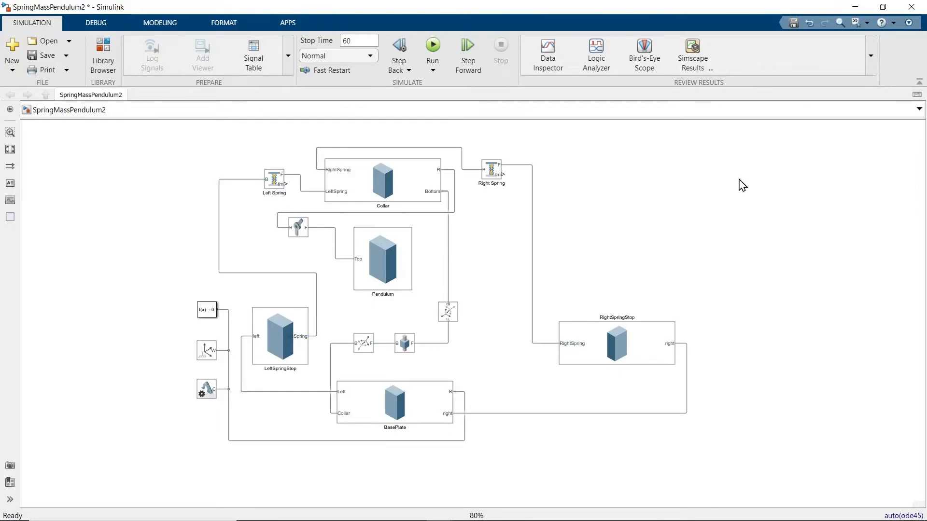
pyautogui.click(298, 232)
pyautogui.doubleClick(298, 232)
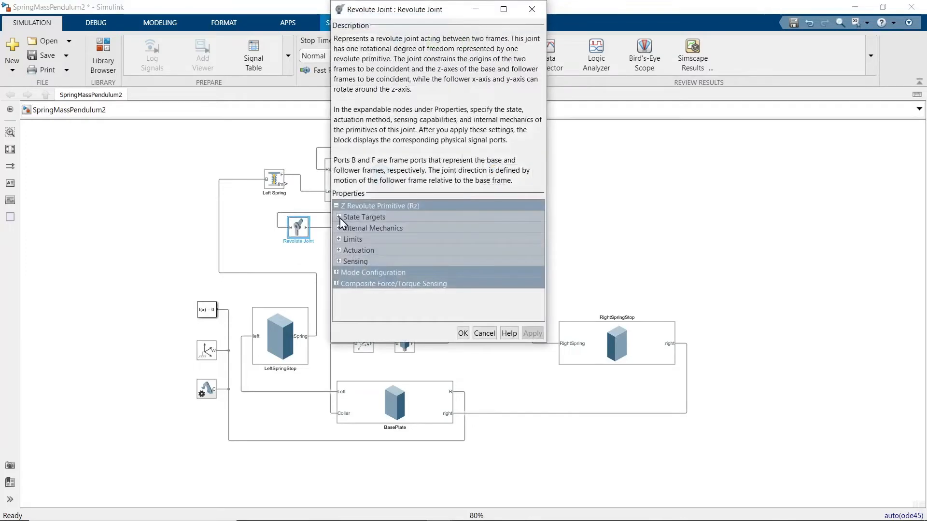
pyautogui.click(339, 217)
pyautogui.click(341, 228)
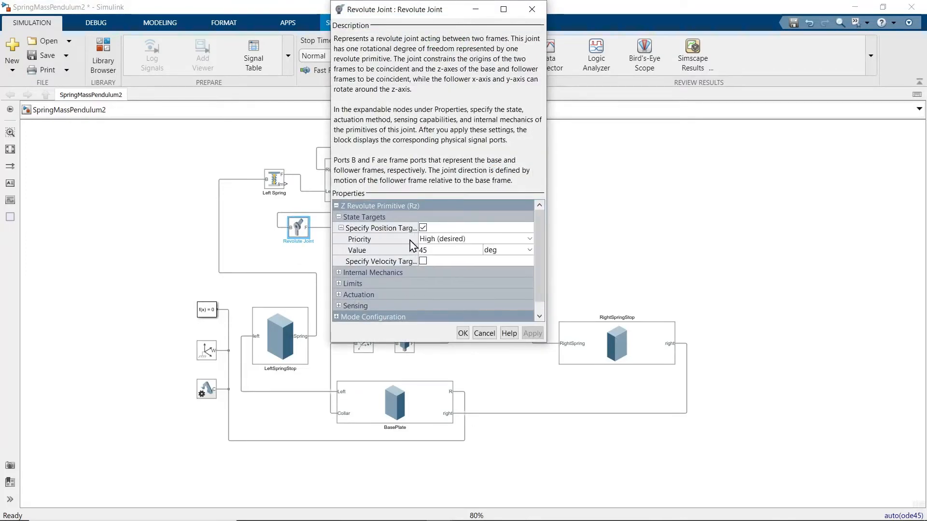
pyautogui.click(462, 334)
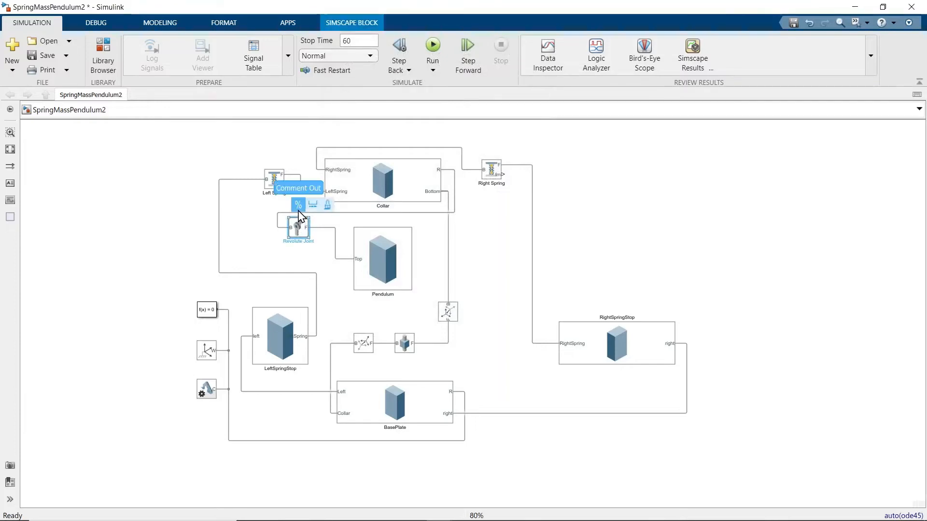
# Step: Show the Revolute Joint block's name in the diagram
pyautogui.click(313, 207)
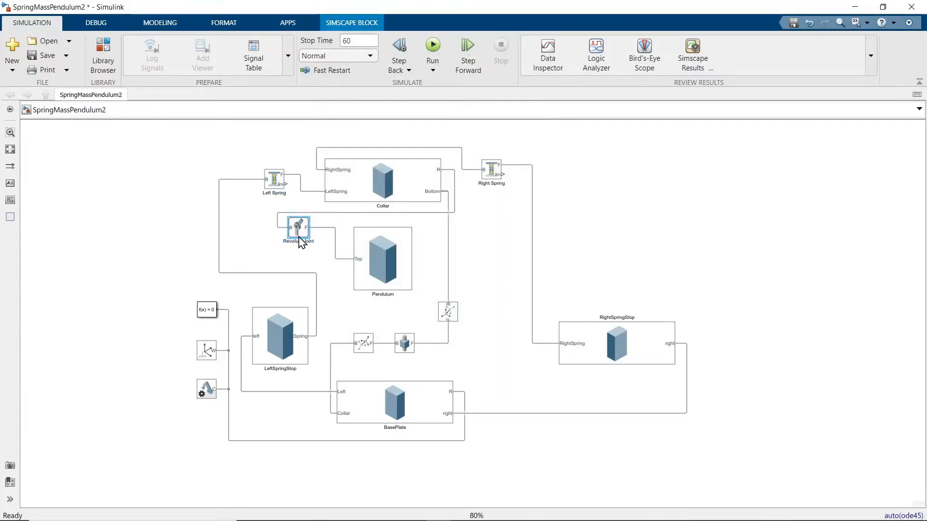
pyautogui.doubleClick(299, 231)
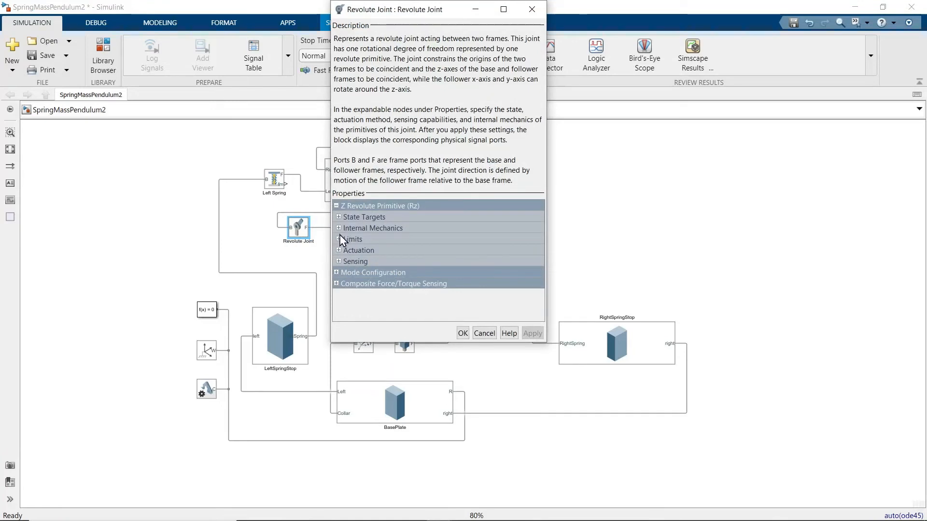
pyautogui.click(489, 334)
# Step: Add the %<PositionTargetValue> and %<PositionTargetValueUnits> tokens to the Revolute Joint's block annotation
pyautogui.rightClick(298, 238)
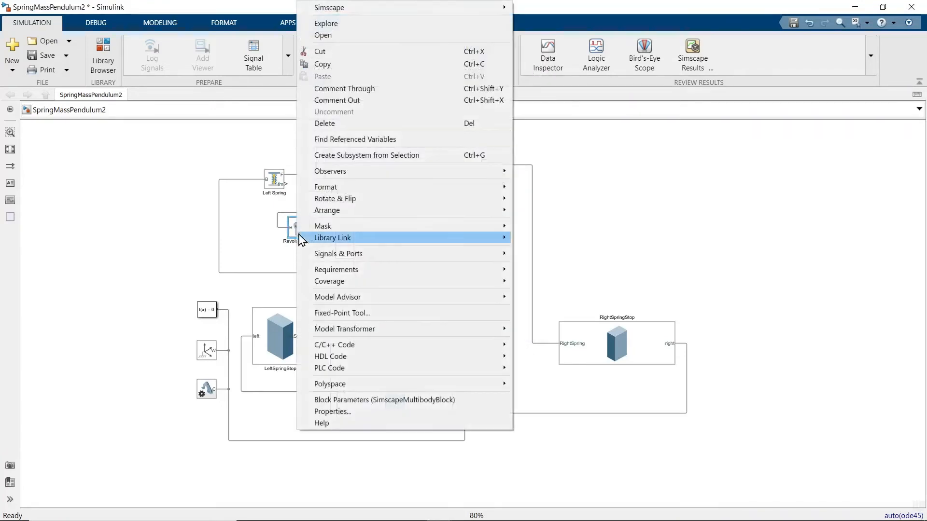
pyautogui.click(347, 412)
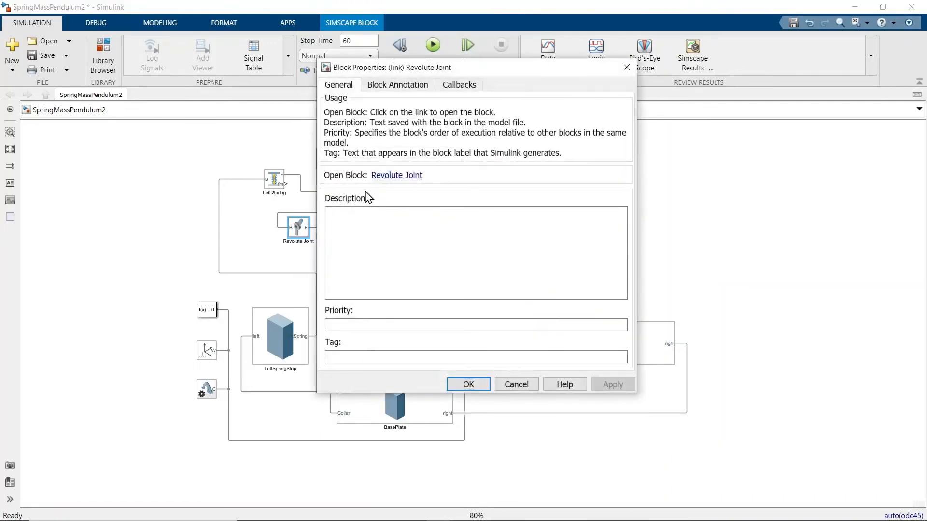
pyautogui.click(395, 86)
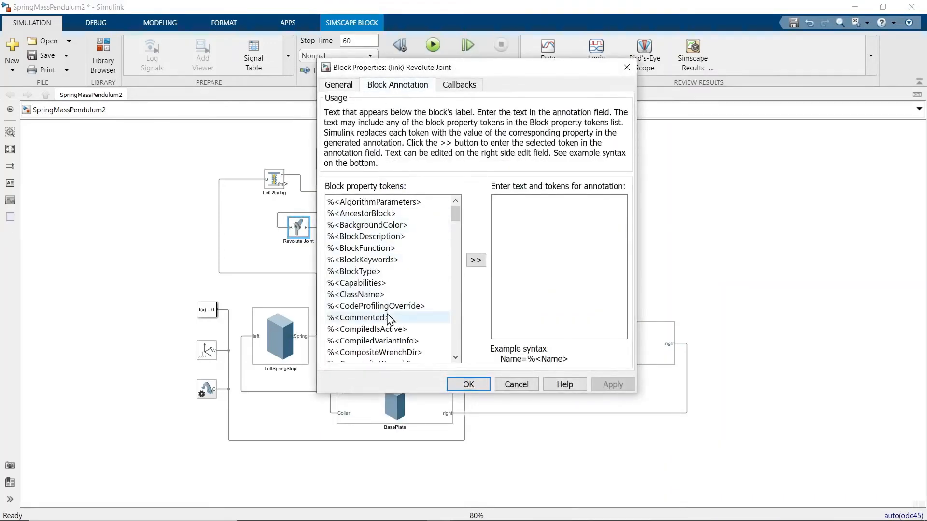
pyautogui.scroll(-6, 389, 318)
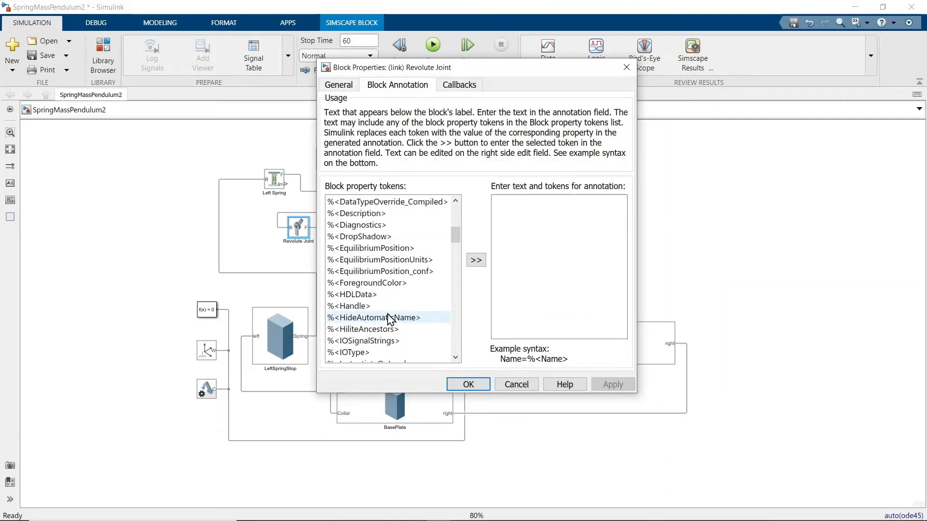
pyautogui.scroll(-4, 389, 318)
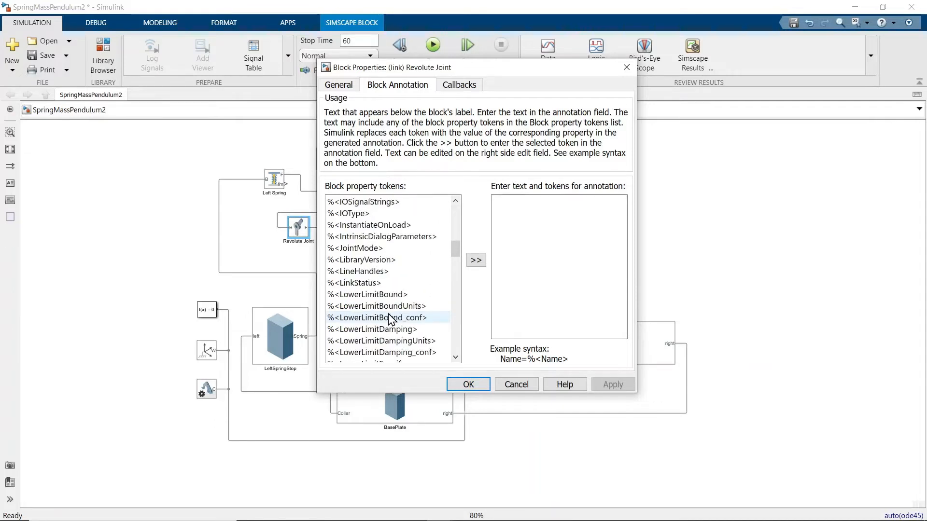
pyautogui.scroll(-9, 389, 318)
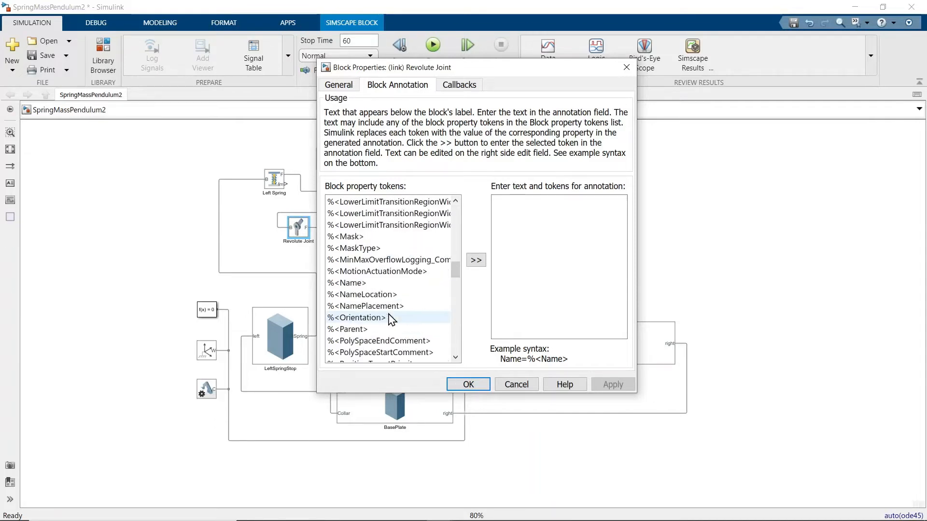
pyautogui.scroll(-1, 392, 320)
pyautogui.scroll(-1, 390, 321)
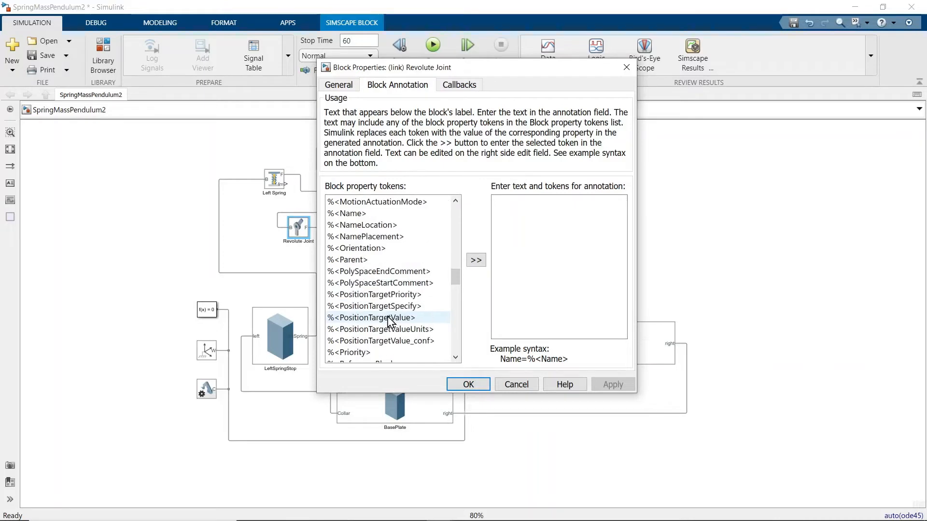
pyautogui.click(379, 318)
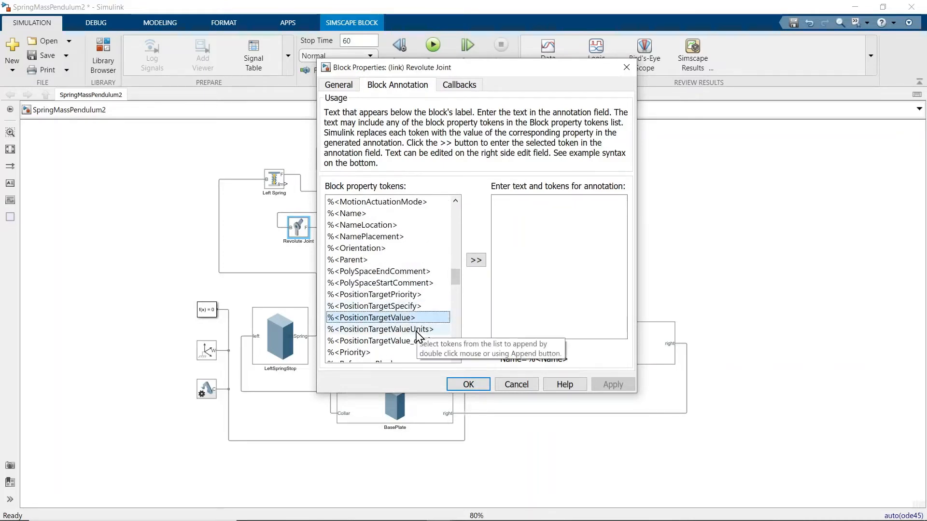
pyautogui.click(476, 260)
pyautogui.click(363, 331)
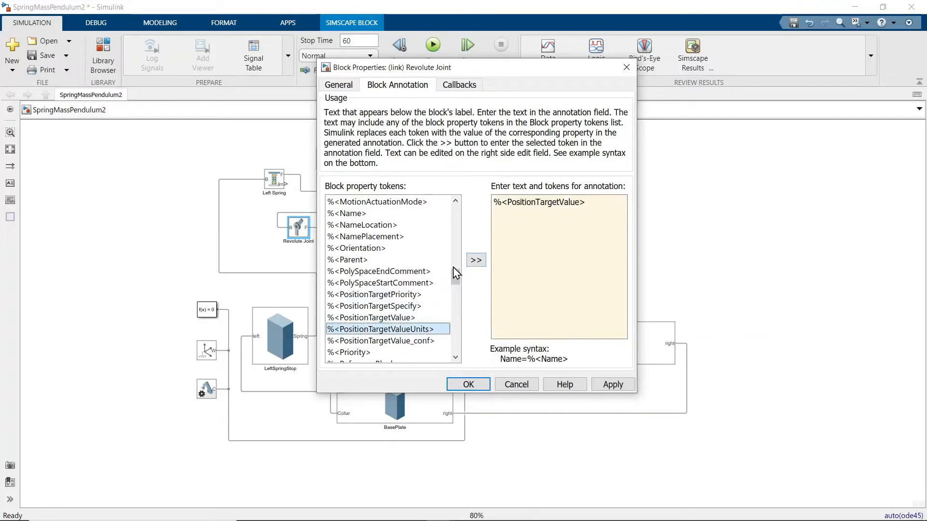
pyautogui.click(476, 260)
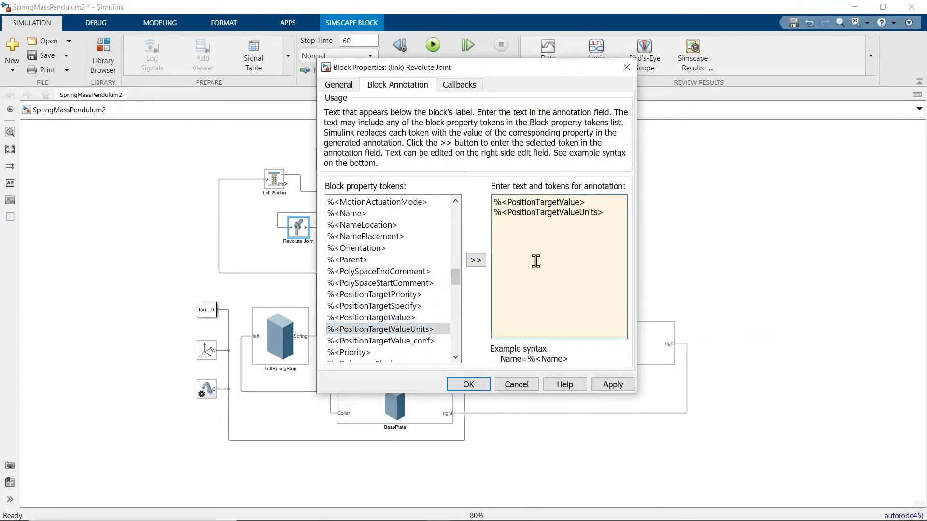
# Step: Join the Revolute Joint's annotation tokens on one line, prefix them with theta_0= and apply the annotation
pyautogui.press('BackSpace')
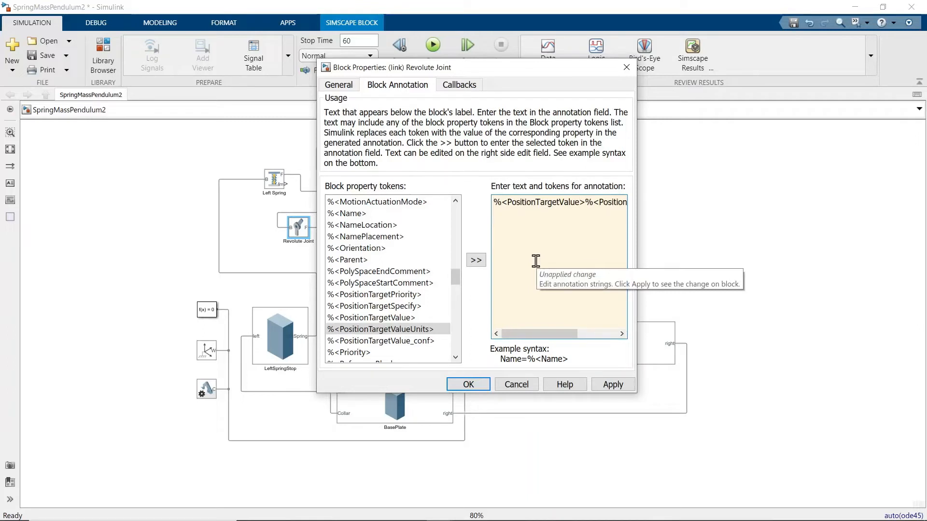
pyautogui.write('theta_0')
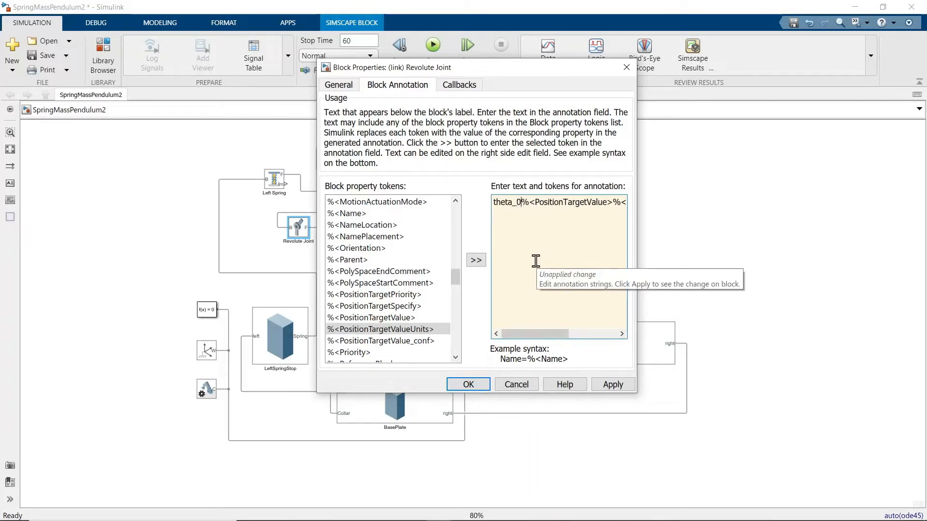
pyautogui.write('=')
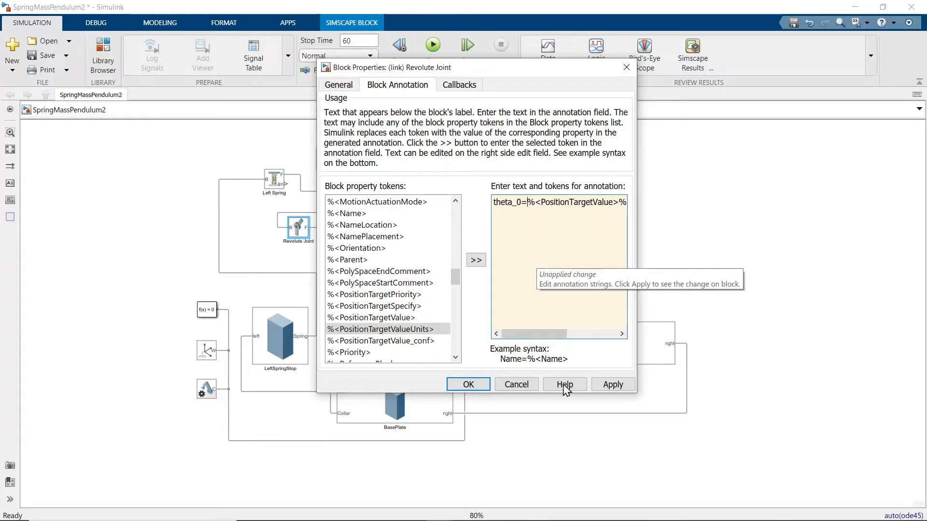
pyautogui.click(616, 388)
pyautogui.click(476, 386)
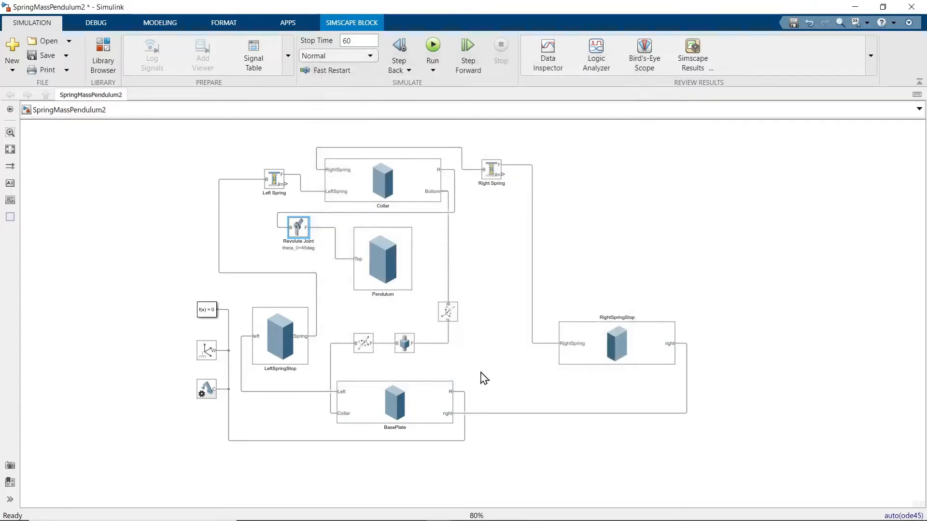
# Step: Review the Prismatic Joint's position target value and units among its state targets
pyautogui.click(406, 352)
pyautogui.doubleClick(414, 350)
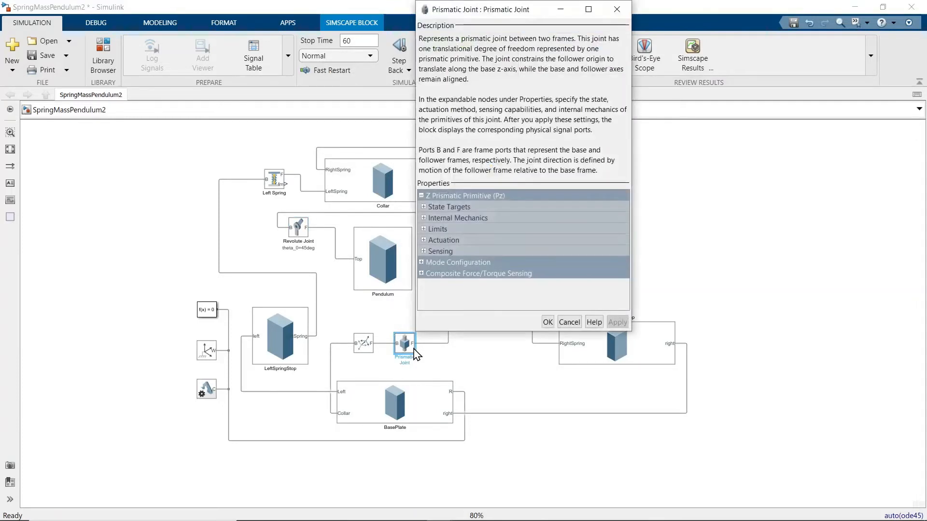
pyautogui.click(423, 206)
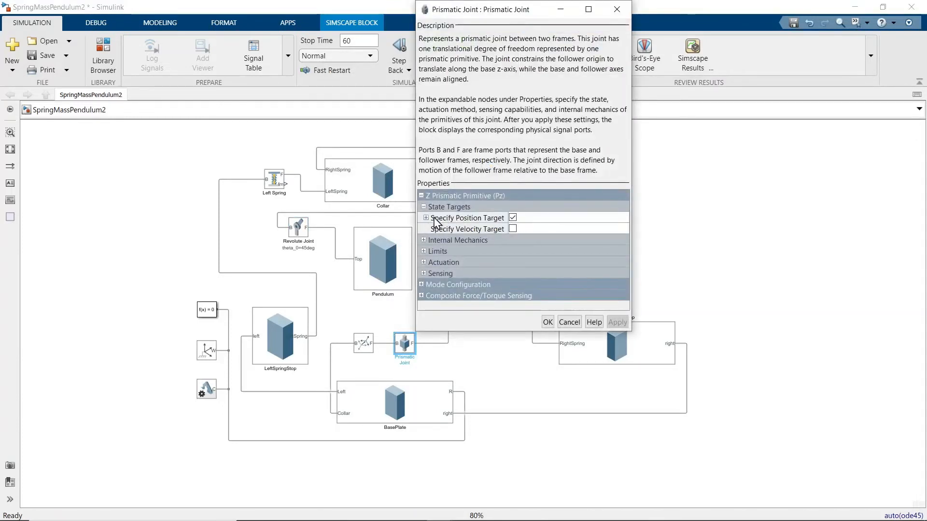
pyautogui.click(428, 221)
pyautogui.click(425, 218)
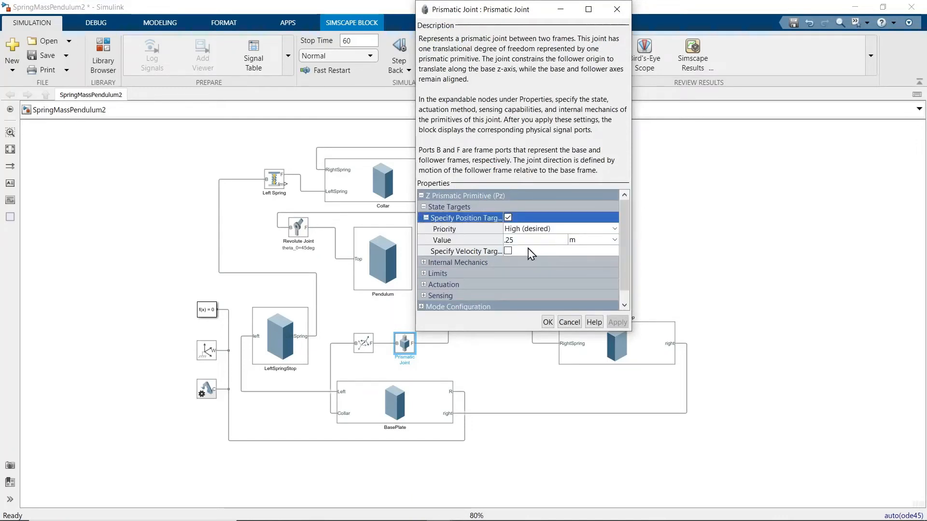
pyautogui.click(548, 322)
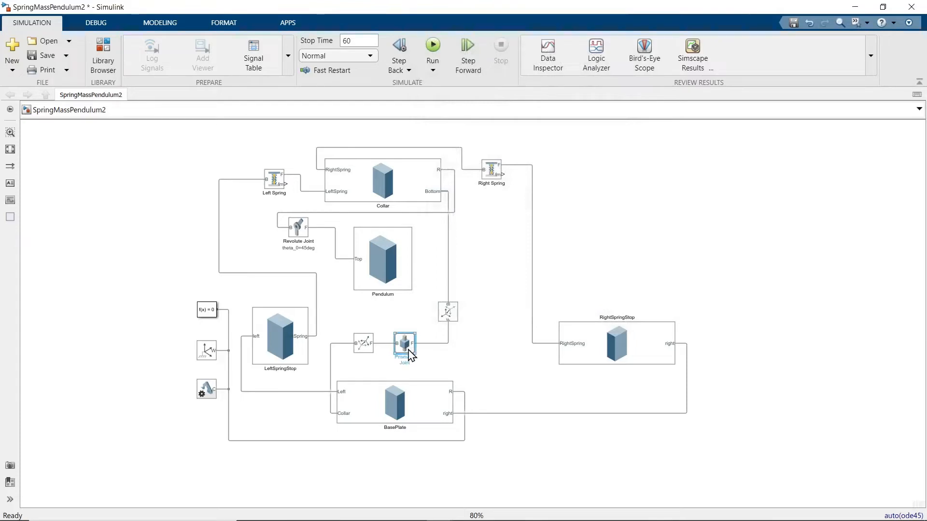
# Step: Show the Prismatic Joint block's name in the diagram
pyautogui.click(407, 338)
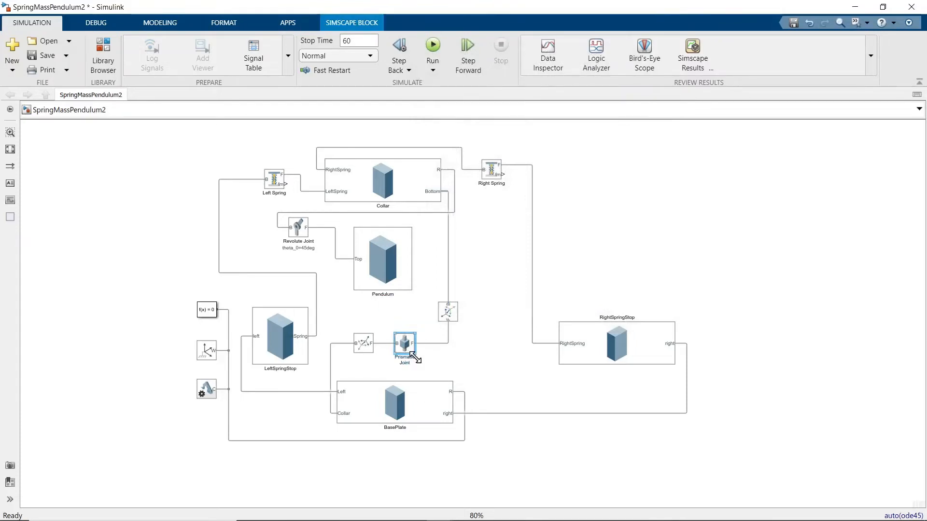
pyautogui.doubleClick(417, 355)
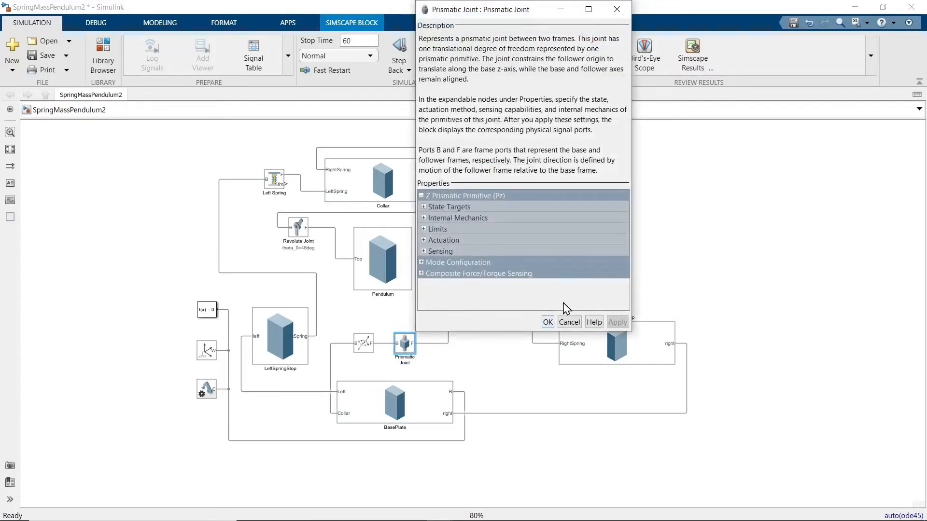
pyautogui.click(566, 321)
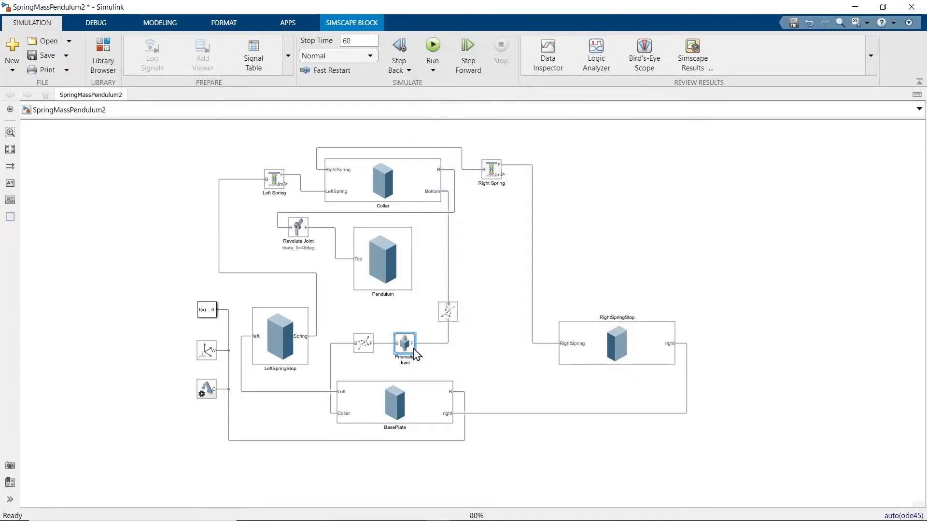
# Step: Add the %<PositionTargetValue> and %<PositionTargetValueUnits> tokens to the Prismatic Joint's block annotation
pyautogui.rightClick(410, 346)
pyautogui.click(472, 503)
pyautogui.click(517, 201)
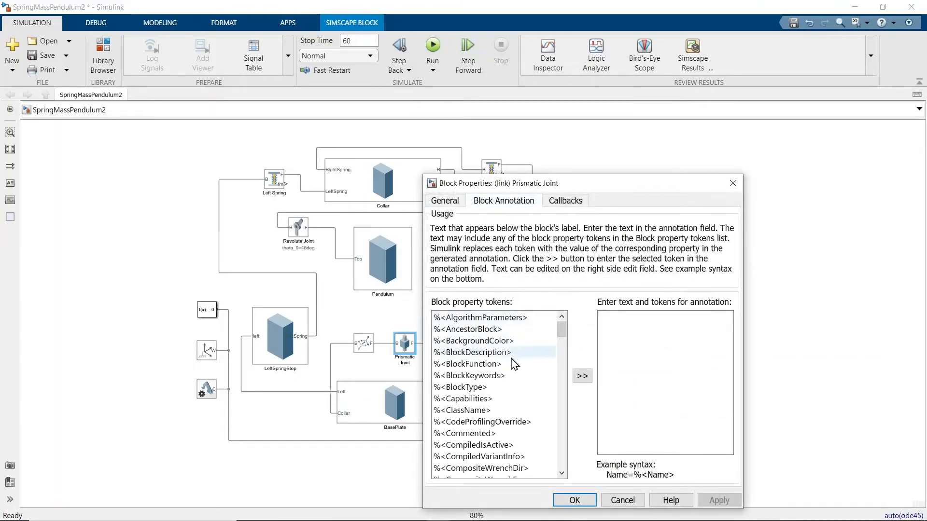
pyautogui.scroll(-20, 568, 463)
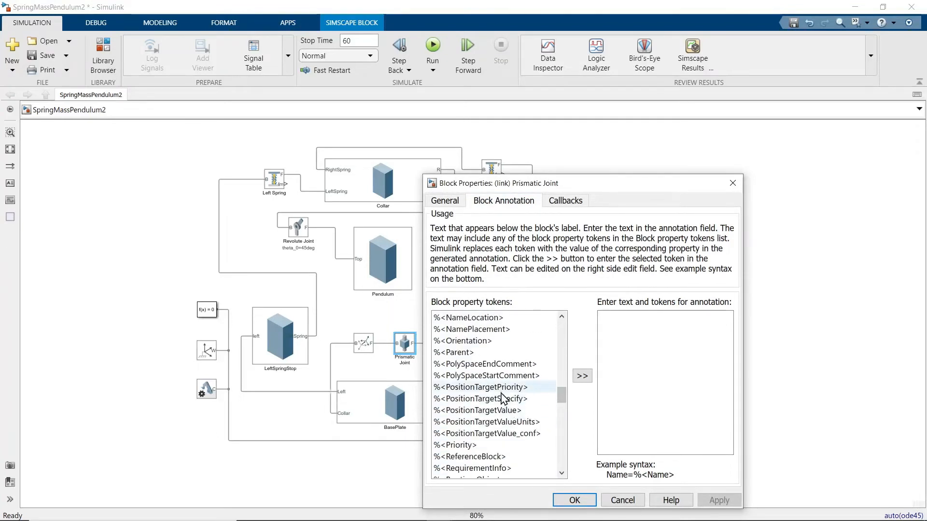
pyautogui.click(489, 411)
pyautogui.click(585, 377)
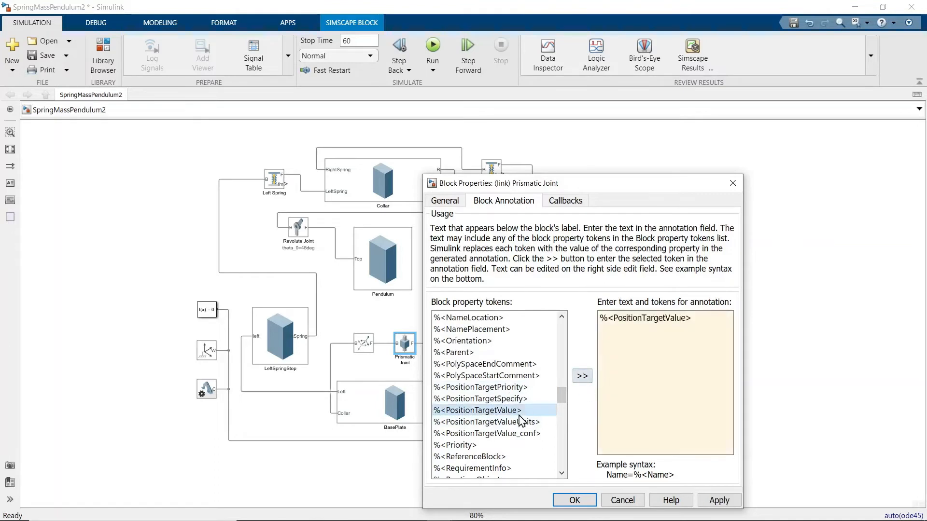
pyautogui.click(531, 423)
pyautogui.click(583, 376)
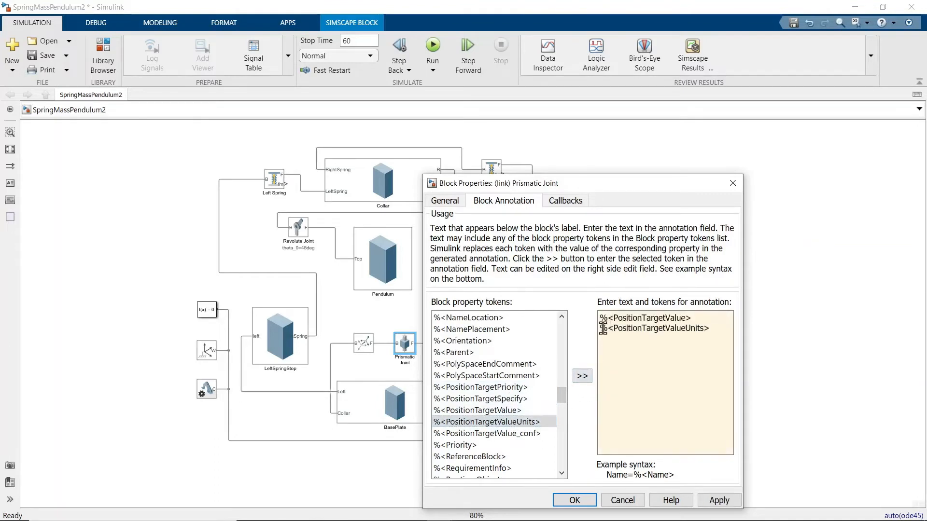
# Step: Join the Prismatic Joint's annotation tokens on one line, prefix them with x_0= and apply the annotation
pyautogui.click(600, 329)
pyautogui.press('BackSpace')
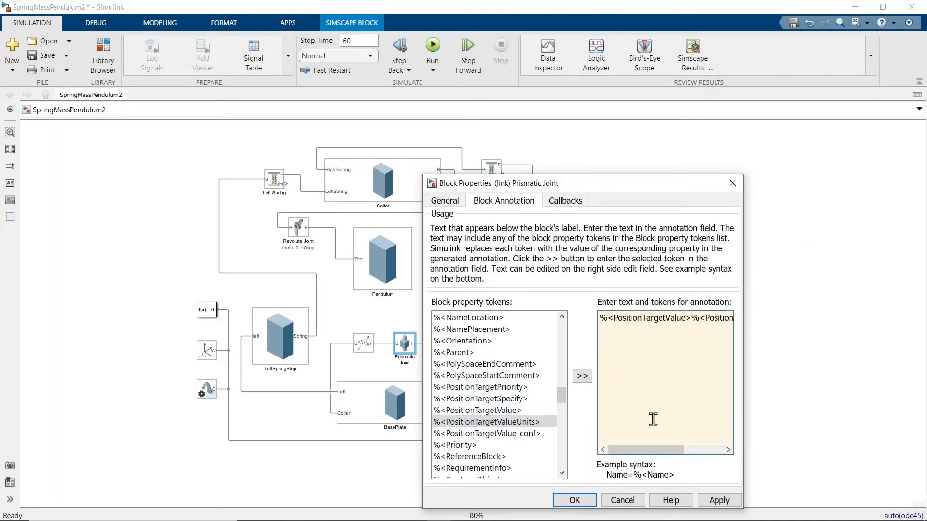
pyautogui.write('x')
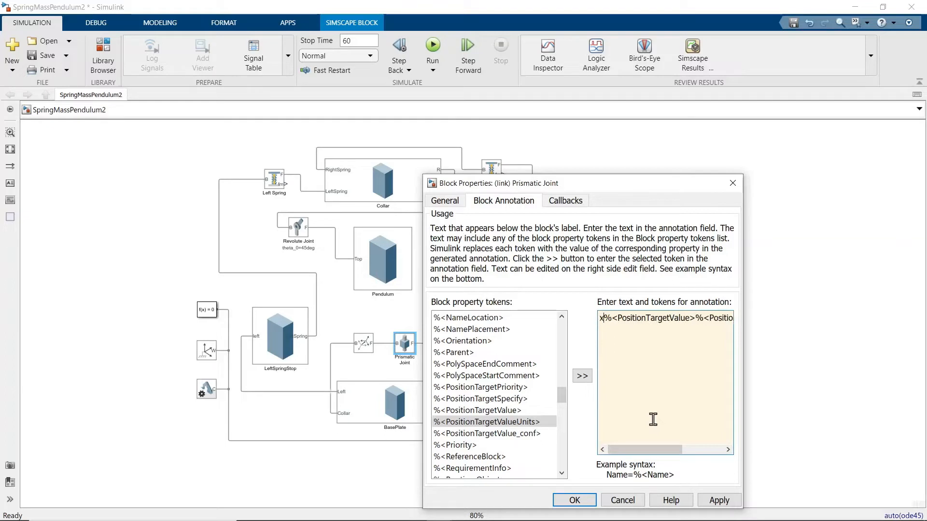
pyautogui.write('_0')
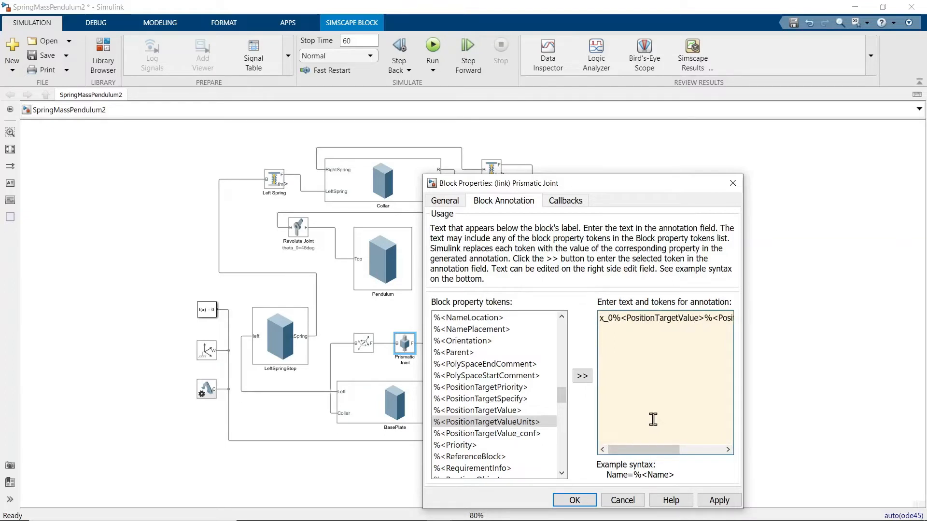
pyautogui.write('=')
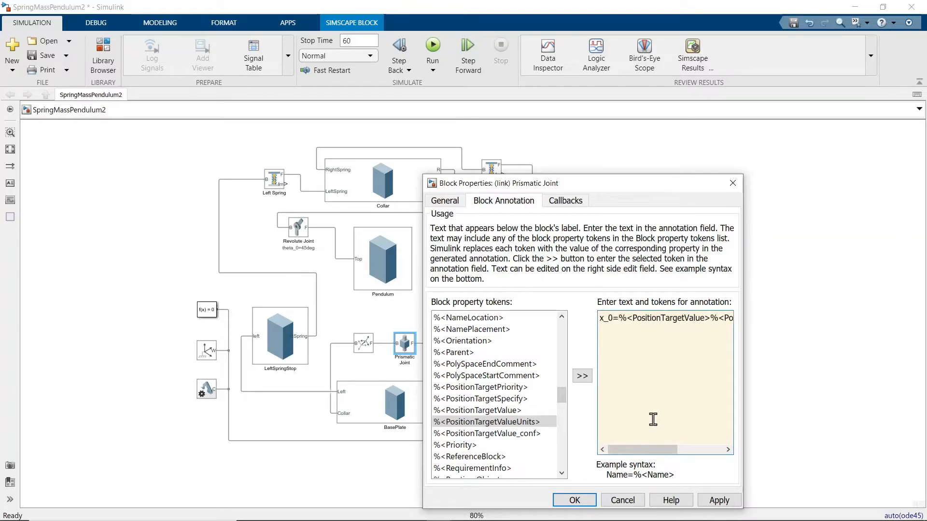
pyautogui.click(718, 501)
pyautogui.click(572, 500)
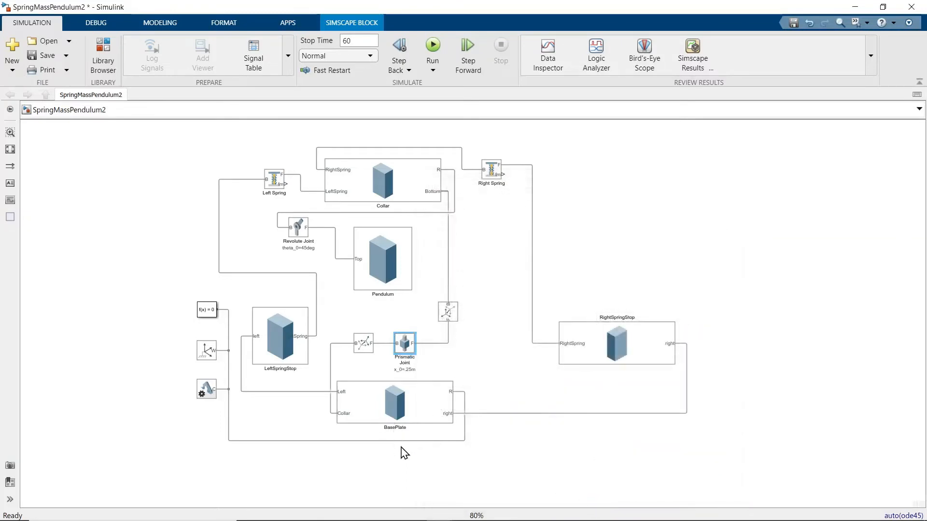
# Step: Move the connection line beneath BasePlate further down and shift the Pendulum block slightly lower, keeping it aligned under Collar
pyautogui.click(370, 440)
pyautogui.moveTo(368, 442); pyautogui.dragTo(365, 478)
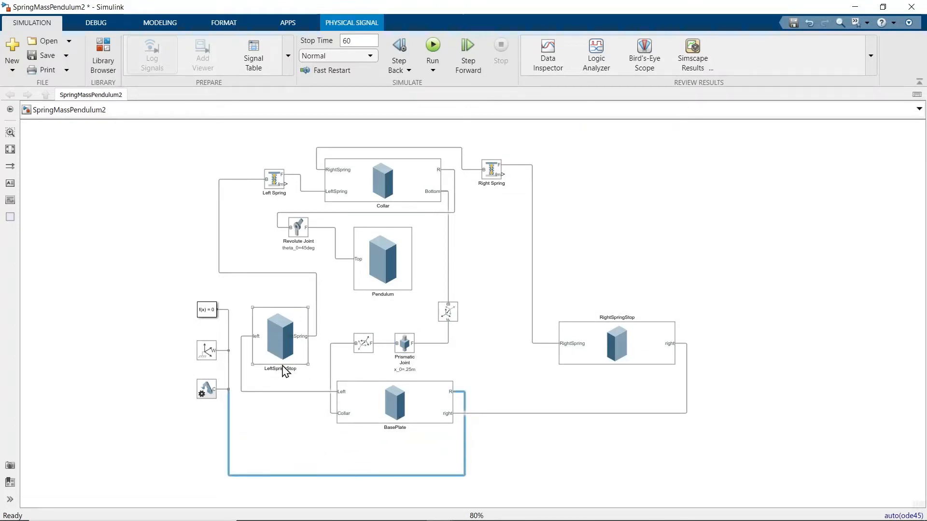
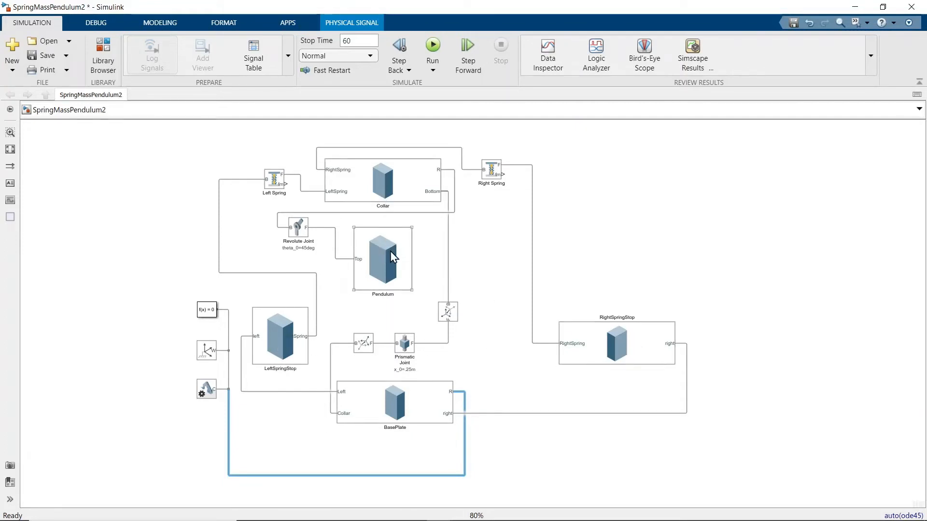
pyautogui.moveTo(390, 252); pyautogui.dragTo(395, 276)
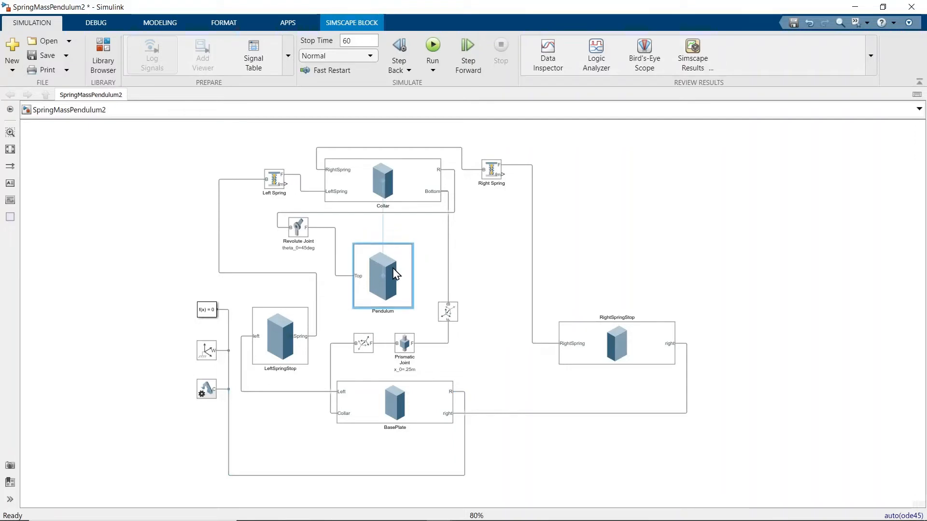
pyautogui.click(391, 188)
pyautogui.moveTo(391, 188); pyautogui.dragTo(391, 188)
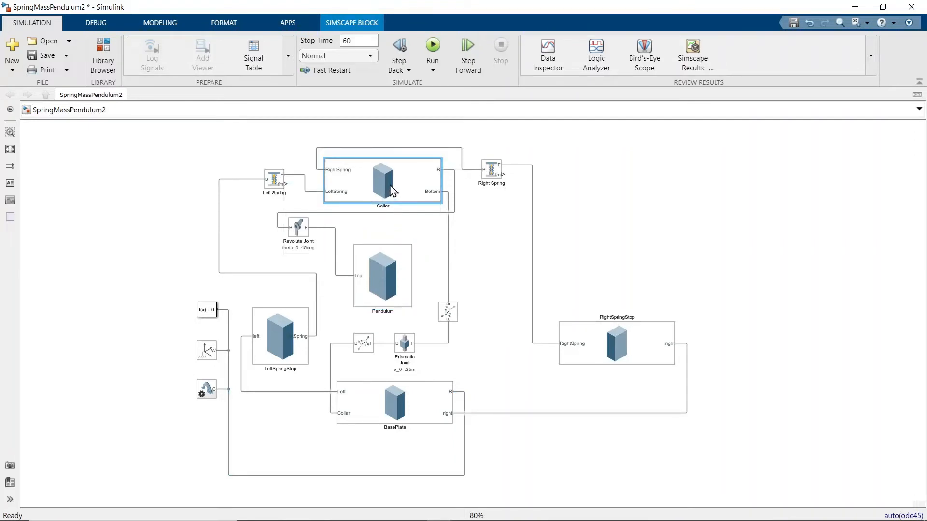
# Step: Add the %<Mass> and %<MassUnits> tokens to the Pendulum block's annotation
pyautogui.doubleClick(393, 276)
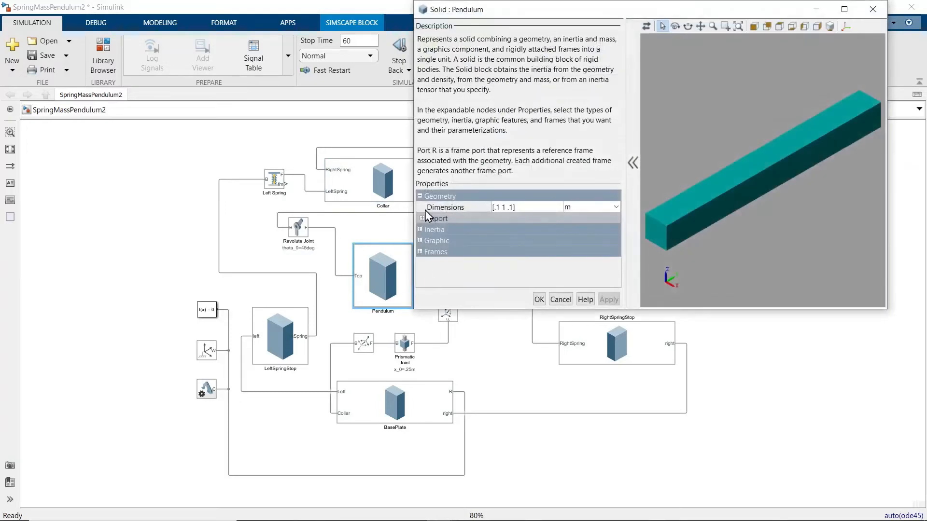
pyautogui.click(560, 299)
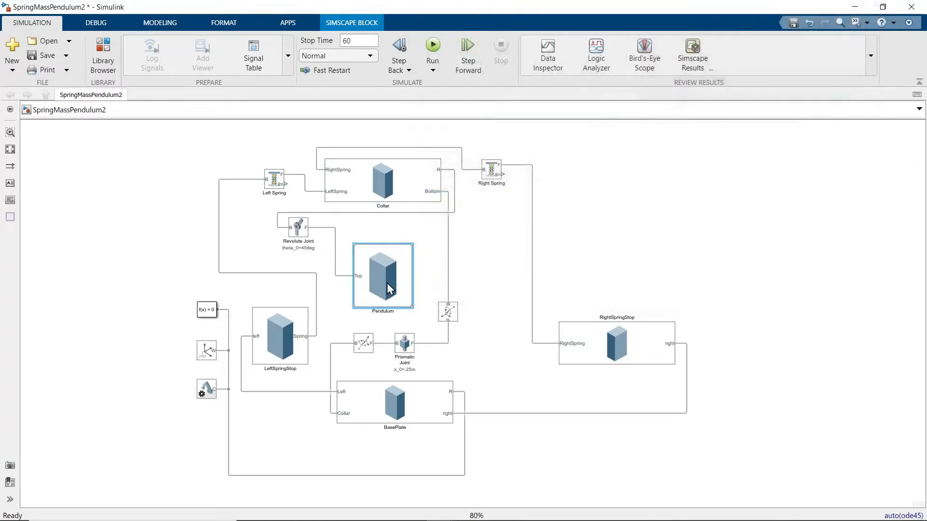
pyautogui.rightClick(393, 299)
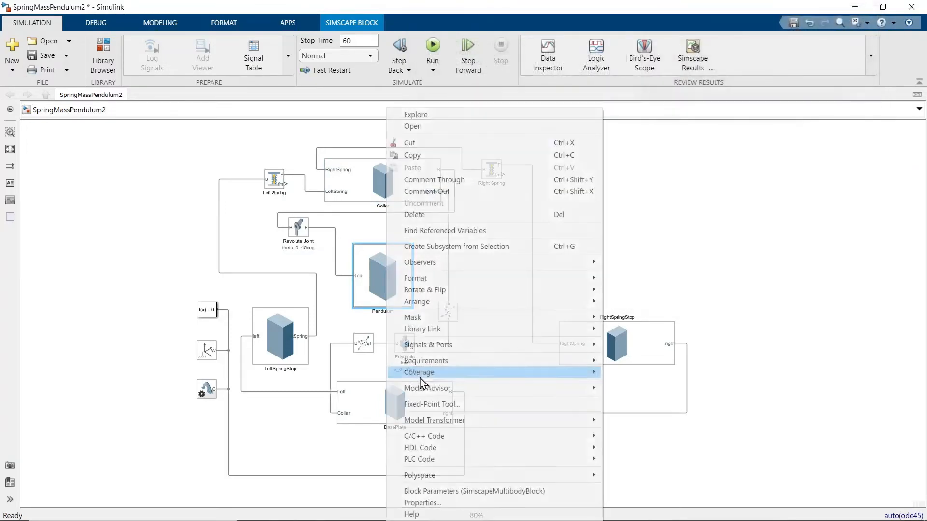
pyautogui.click(466, 502)
pyautogui.click(509, 137)
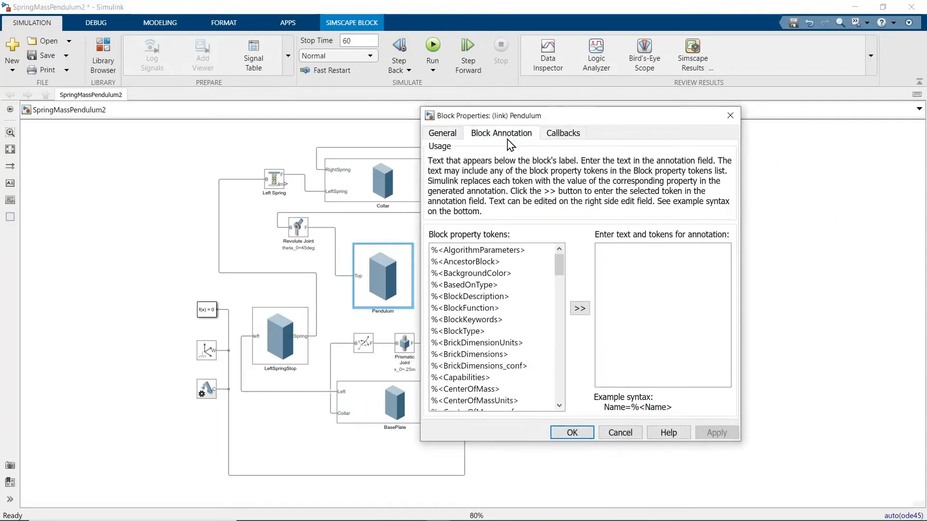
pyautogui.click(560, 309)
pyautogui.moveTo(559, 309); pyautogui.dragTo(558, 343)
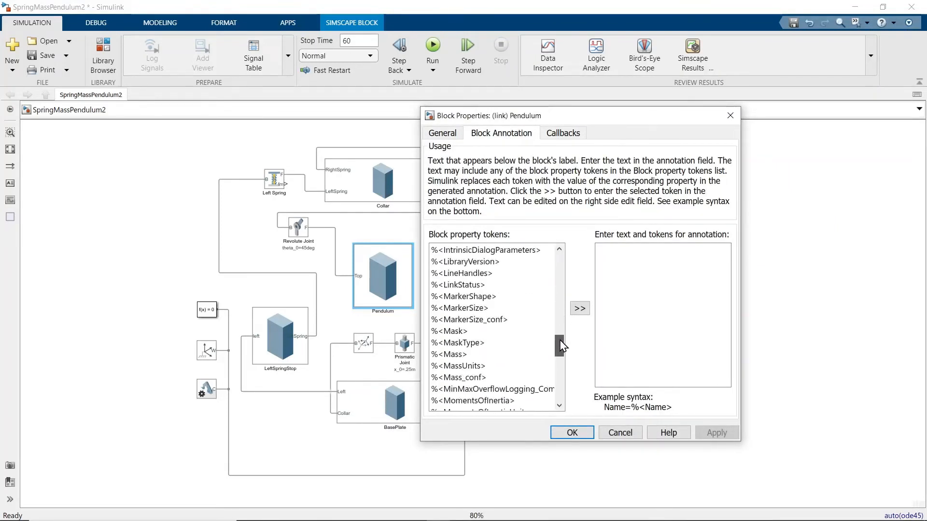
pyautogui.click(458, 356)
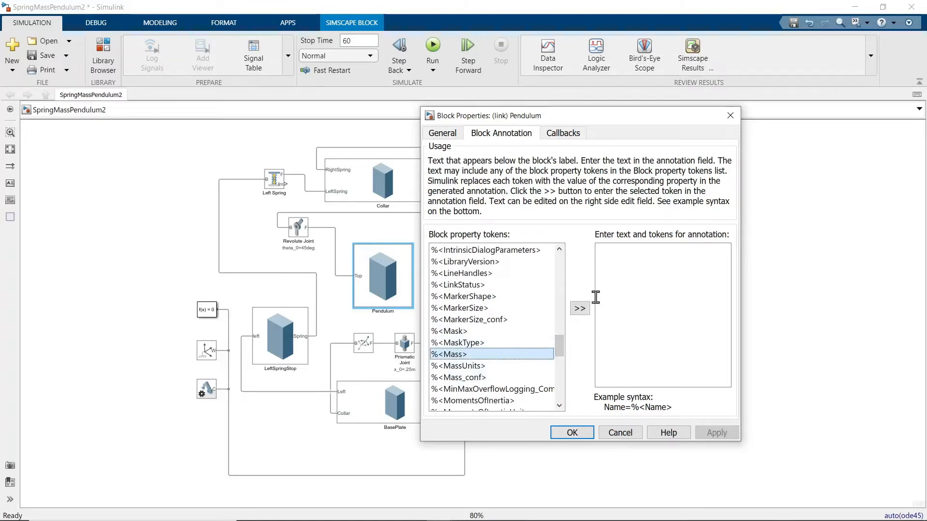
pyautogui.click(579, 308)
pyautogui.click(471, 367)
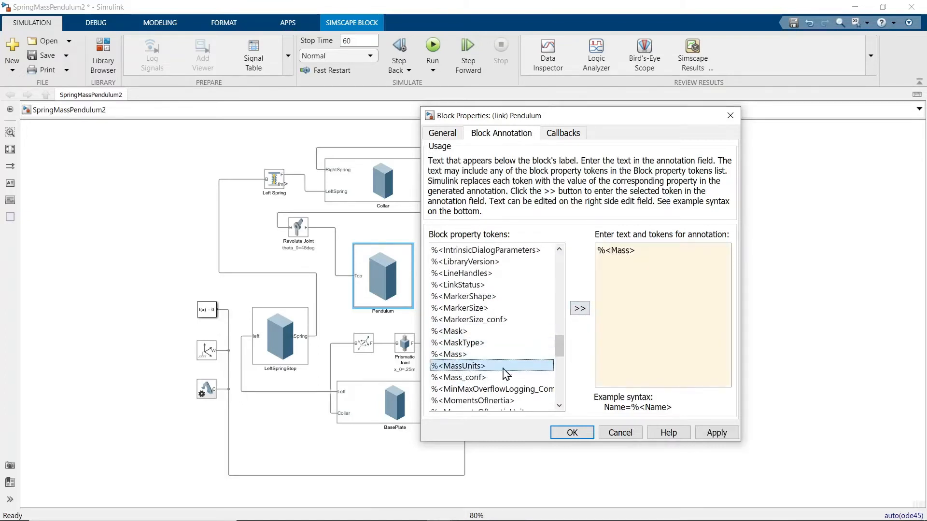
pyautogui.click(580, 308)
# Step: Join the Pendulum's annotation tokens on one line, prefix them with Mp= and apply the annotation
pyautogui.click(599, 261)
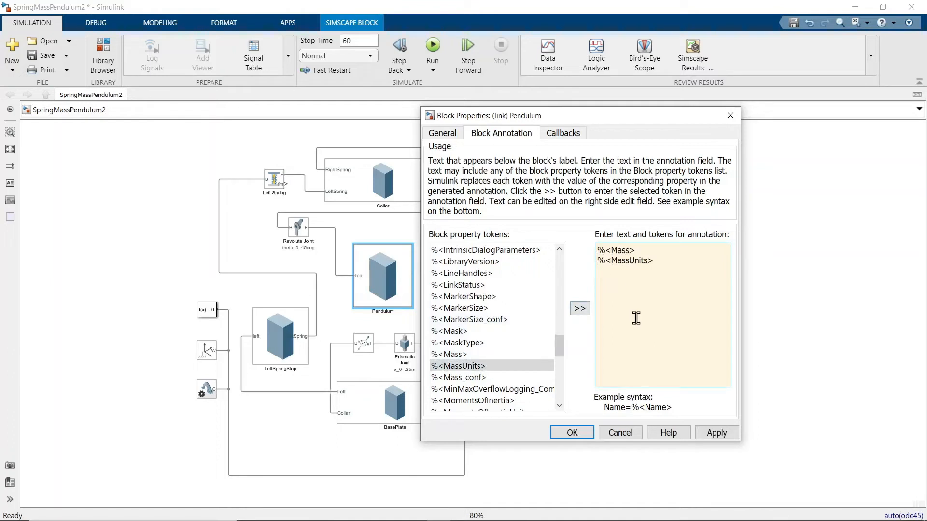
pyautogui.press('BackSpace')
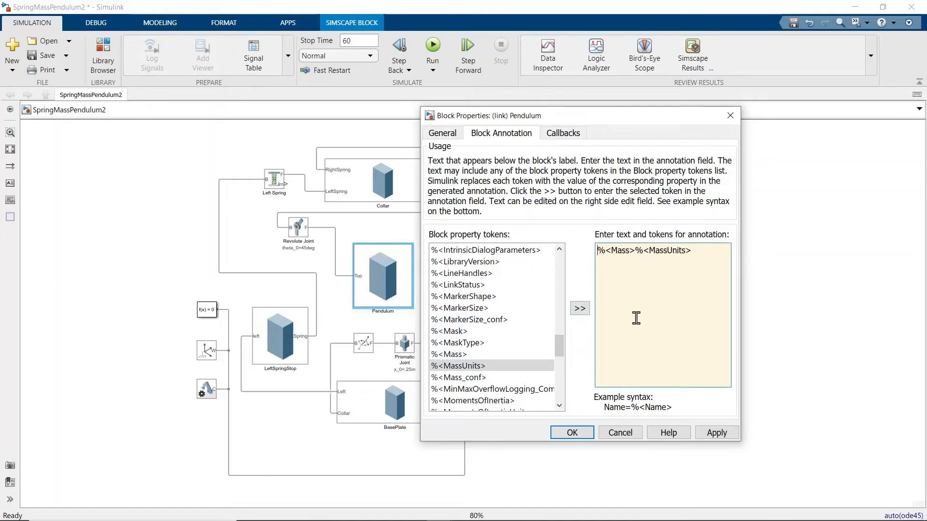
pyautogui.write('Mp=')
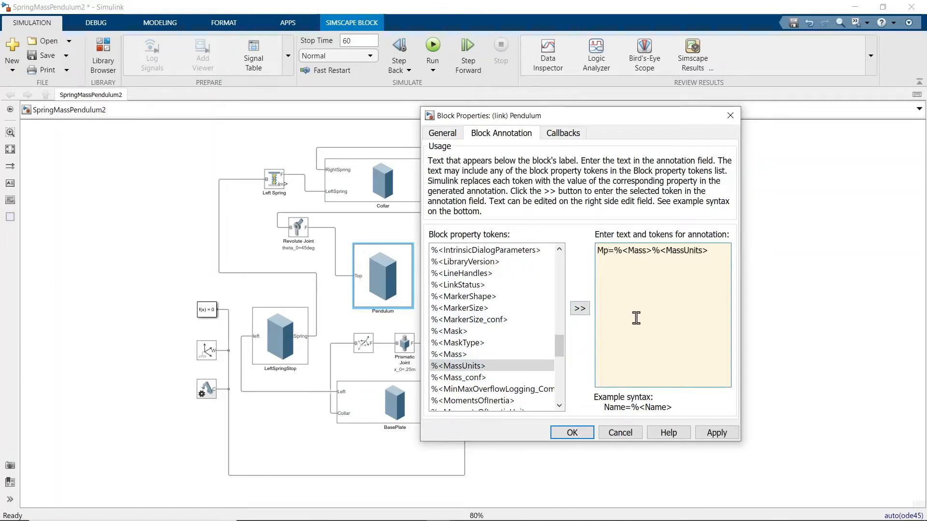
pyautogui.click(716, 433)
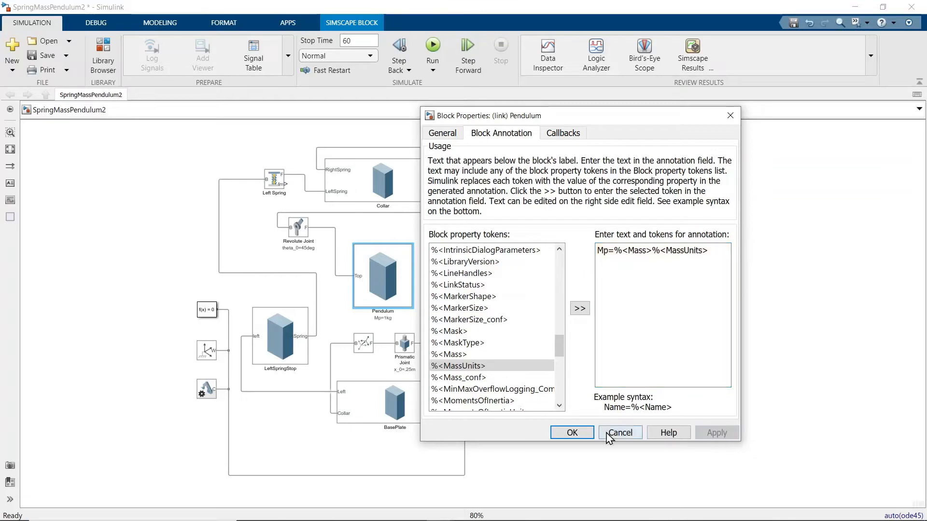
pyautogui.click(579, 436)
pyautogui.click(384, 180)
pyautogui.doubleClick(385, 180)
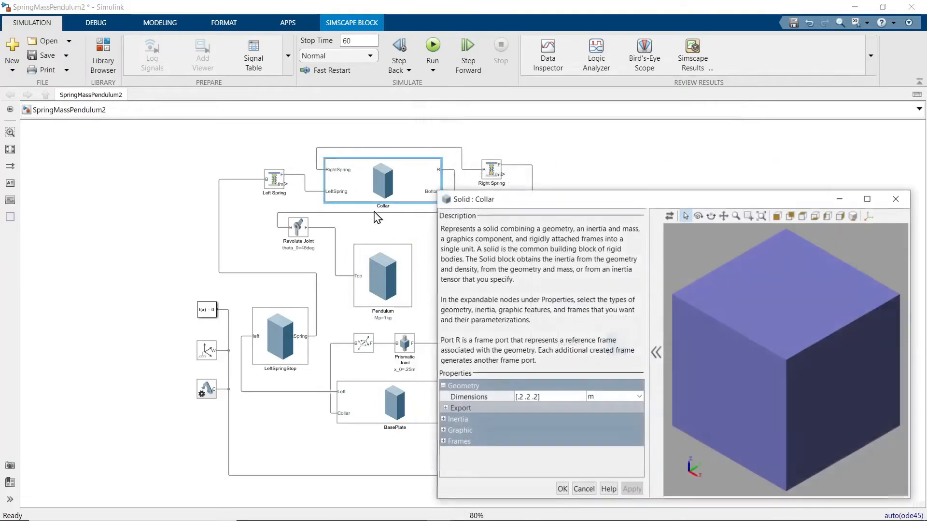
pyautogui.click(583, 489)
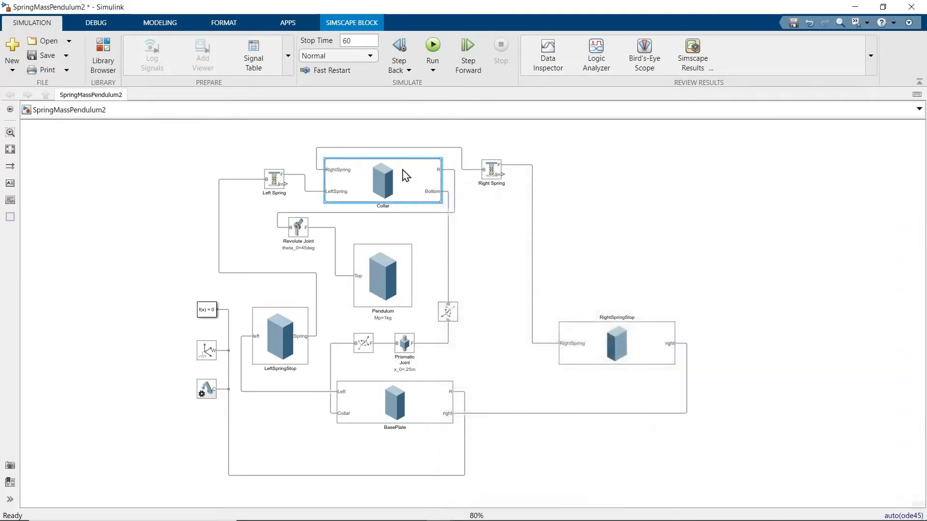
# Step: Add the %<Mass> and %<MassUnits> tokens to the Collar block's annotation
pyautogui.rightClick(391, 180)
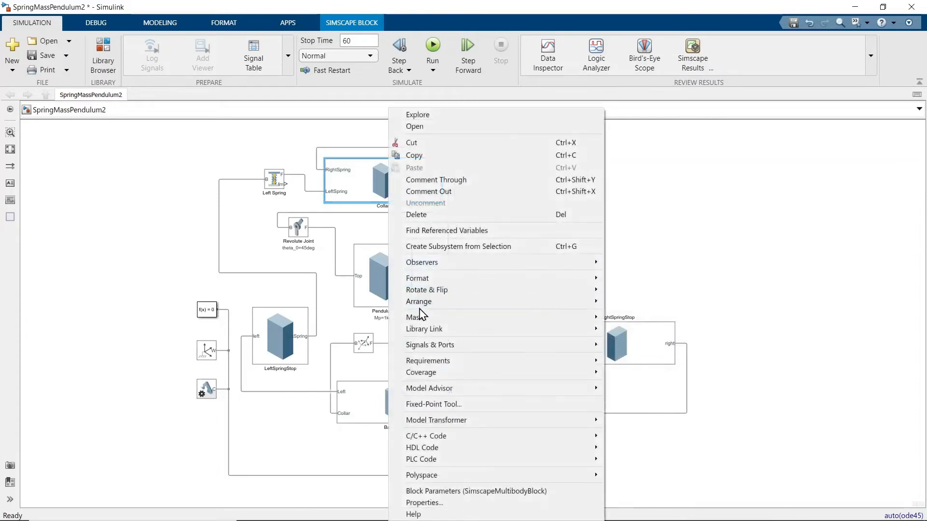
pyautogui.click(456, 503)
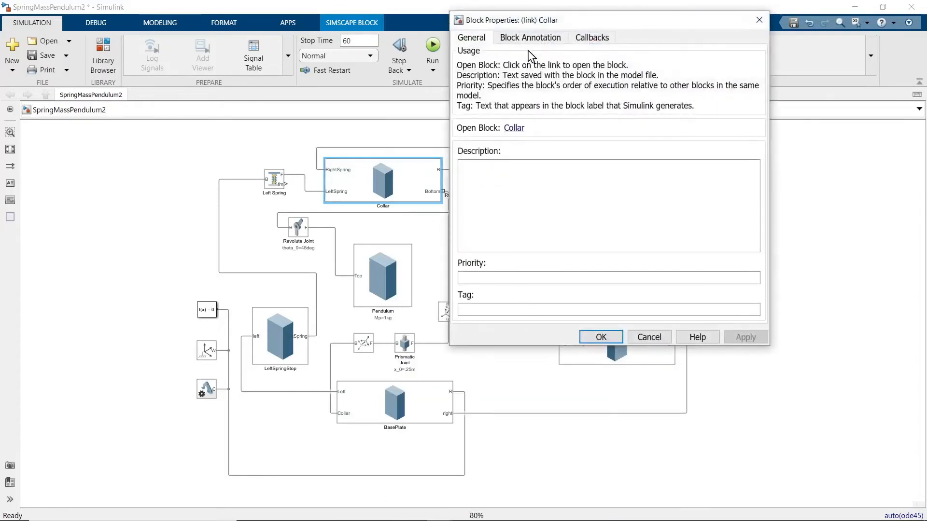
pyautogui.click(530, 38)
pyautogui.scroll(-5, 547, 260)
pyautogui.scroll(-5, 547, 259)
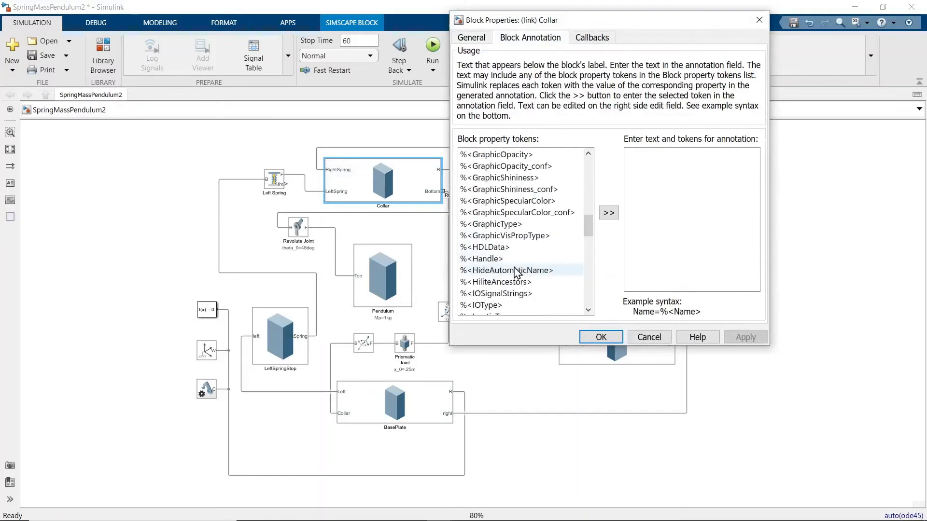
pyautogui.scroll(-1, 505, 301)
pyautogui.scroll(-4, 502, 308)
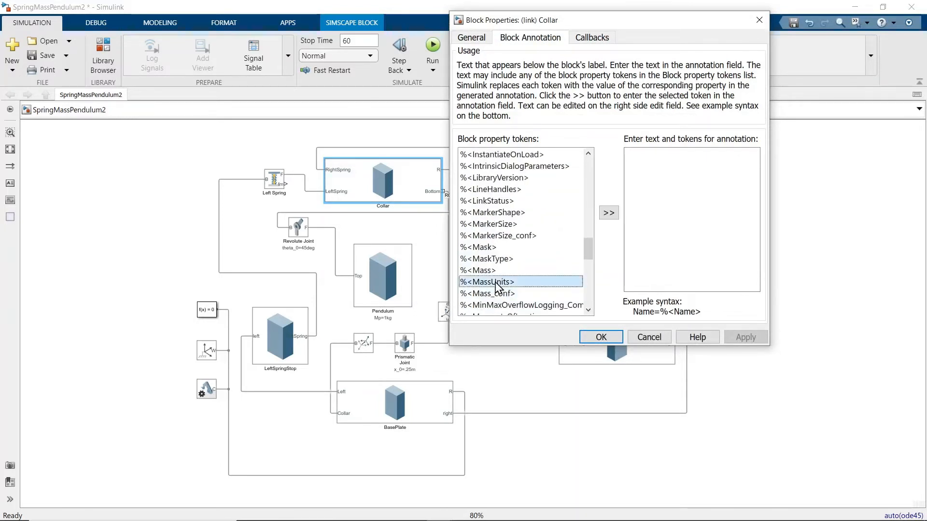
pyautogui.click(489, 271)
pyautogui.click(610, 214)
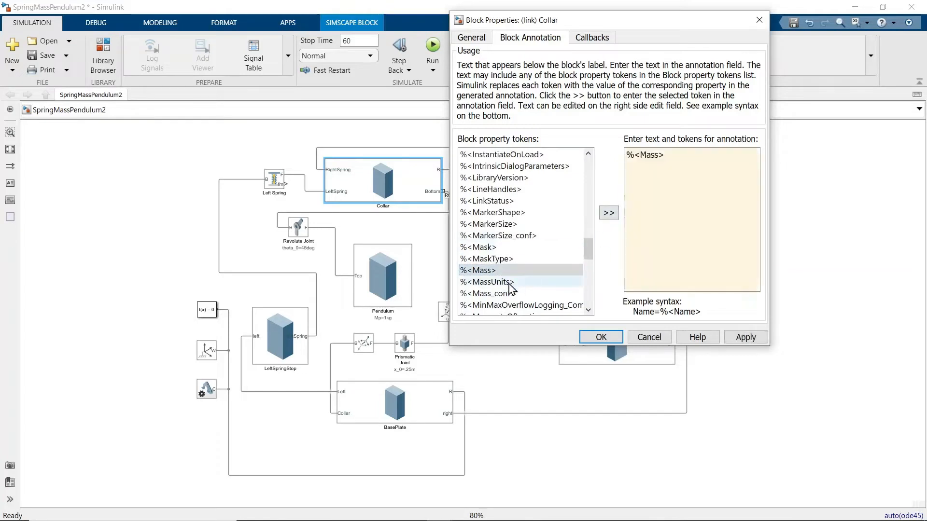
pyautogui.click(489, 282)
pyautogui.click(609, 213)
# Step: Join the Collar's annotation tokens on one line, prefix them with Mc= and apply the annotation
pyautogui.click(627, 165)
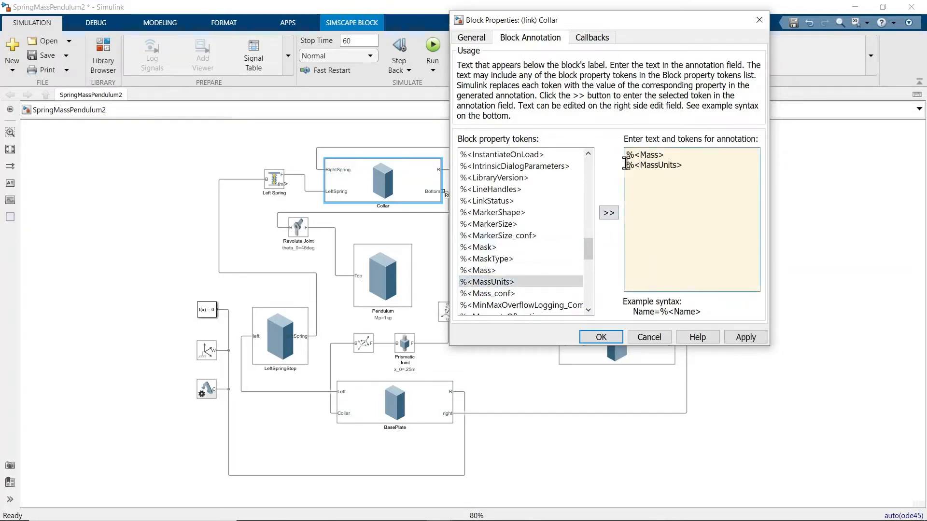
pyautogui.press('BackSpace')
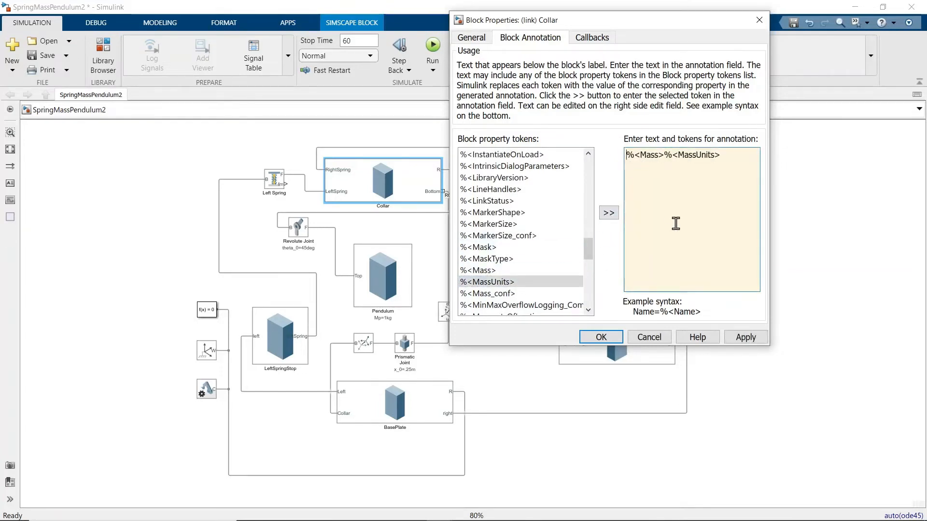
pyautogui.write('Mc=')
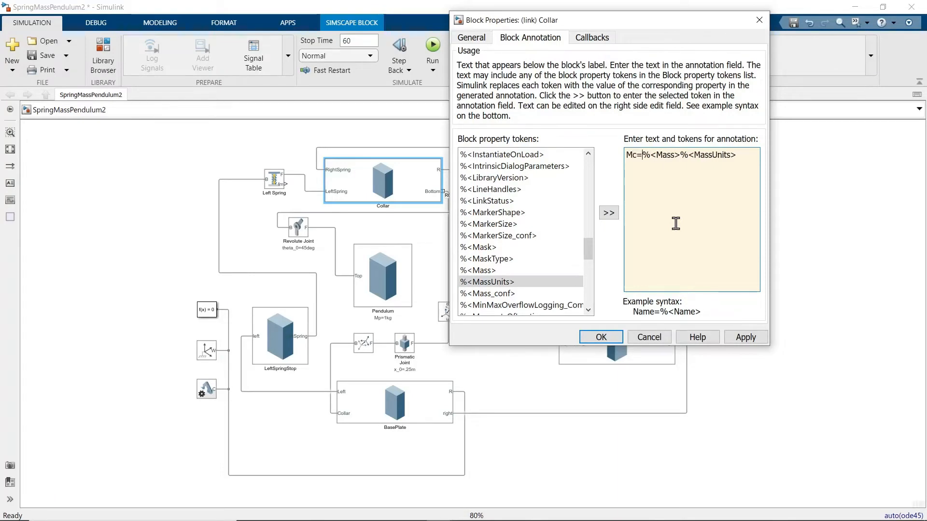
pyautogui.click(747, 334)
pyautogui.click(601, 337)
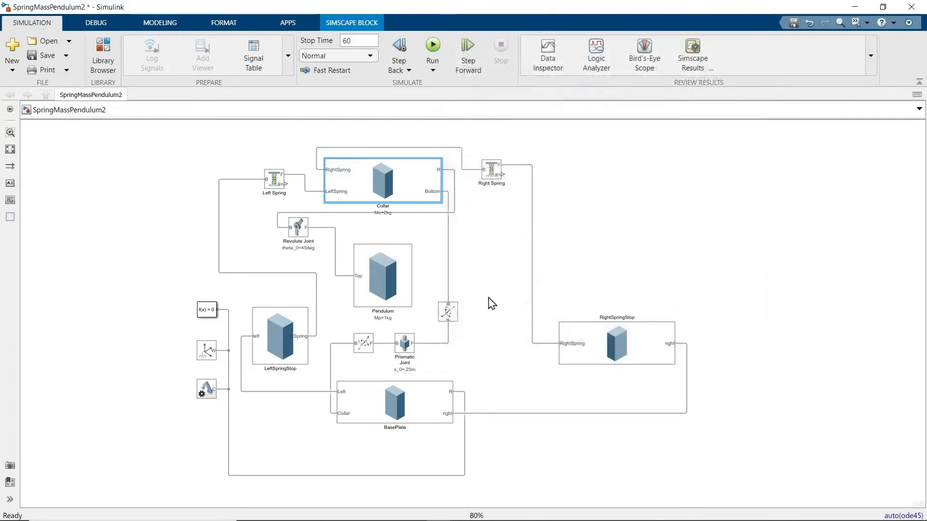
# Step: Lower the Collar-to-Revolute Joint connection line below the Collar's annotation and move the Revolute Joint block down
pyautogui.click(344, 213)
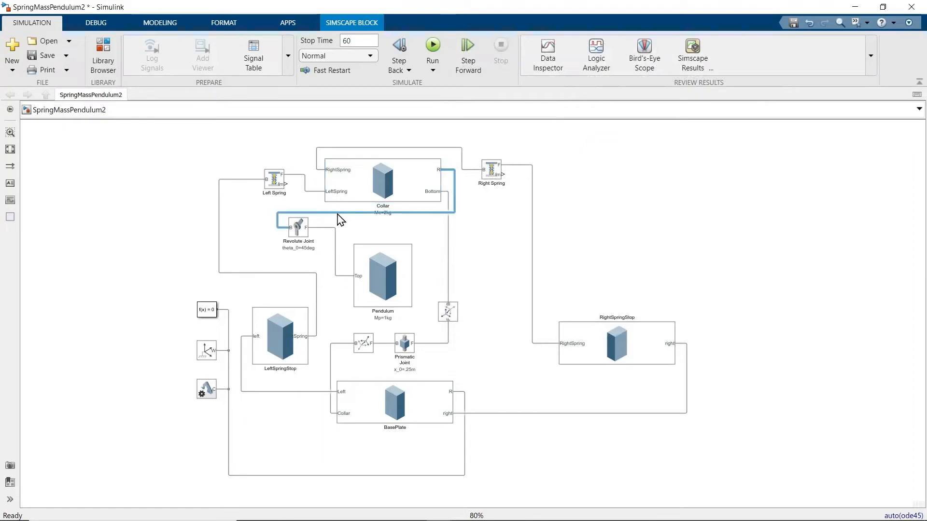
pyautogui.moveTo(334, 212); pyautogui.dragTo(297, 248)
pyautogui.click(311, 227)
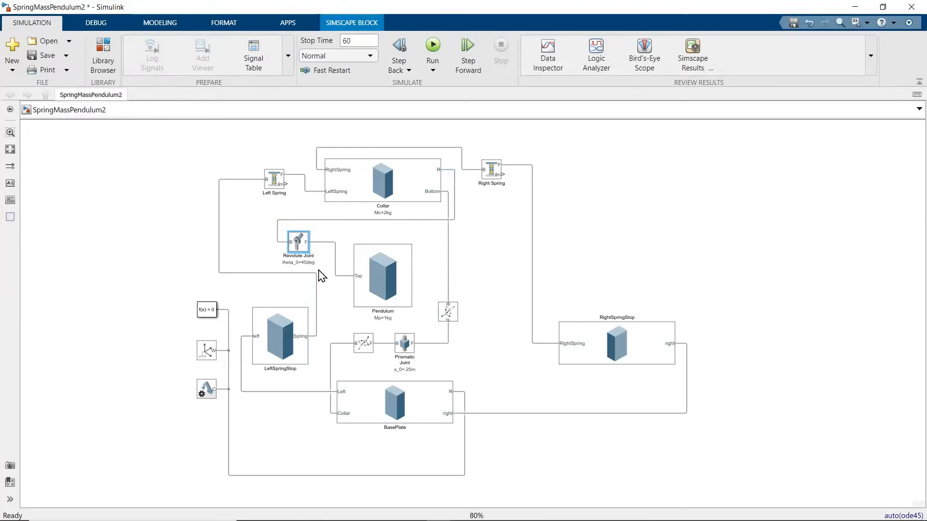
# Step: Hide the Right Spring block's name in the diagram
pyautogui.click(492, 177)
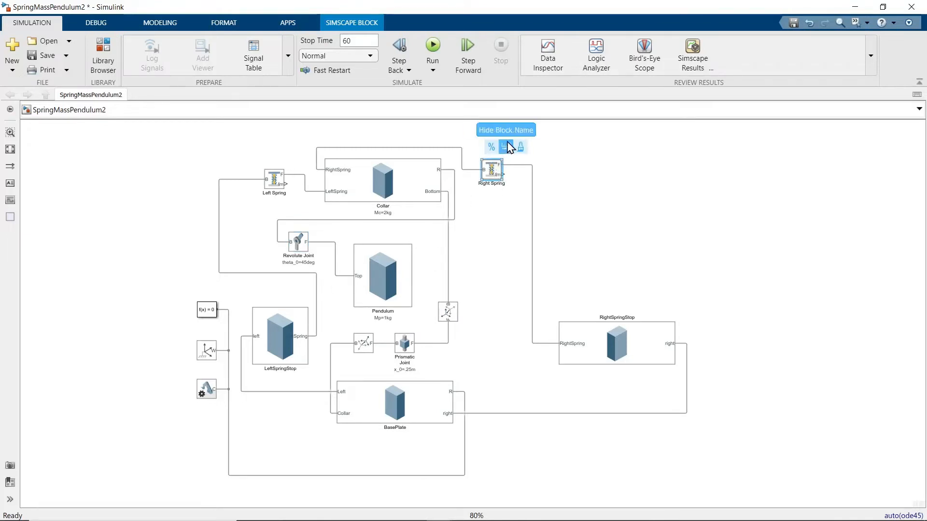
pyautogui.click(507, 146)
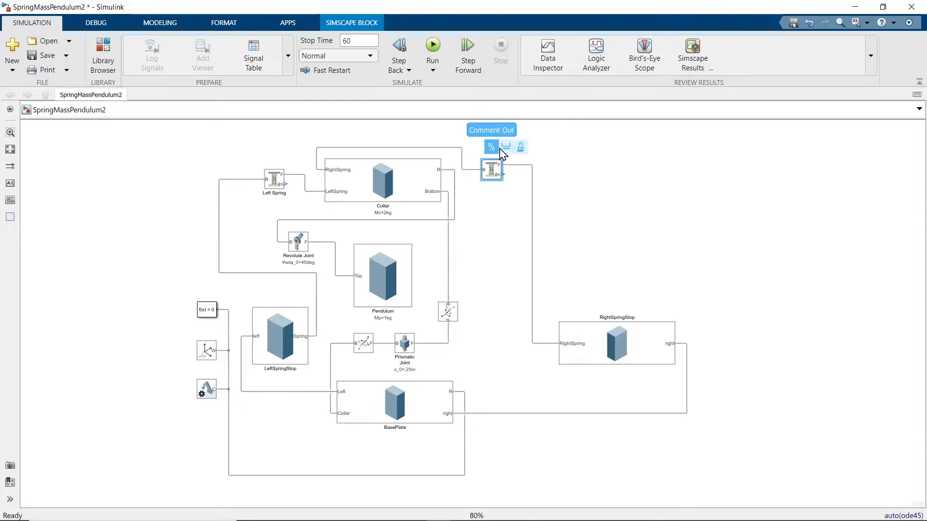
# Step: Add the %<SpringStiffness> token to the Right Spring block's annotation and prefix it with k=
pyautogui.rightClick(491, 174)
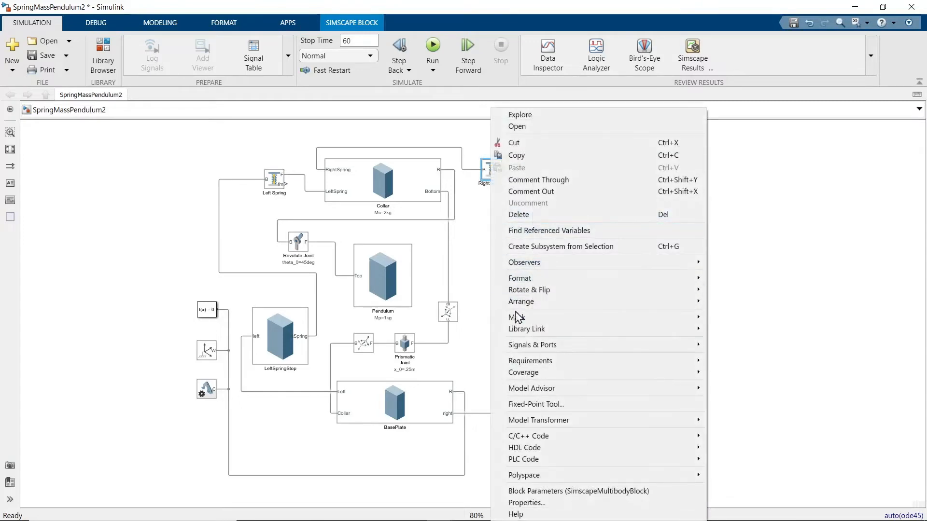
pyautogui.click(551, 502)
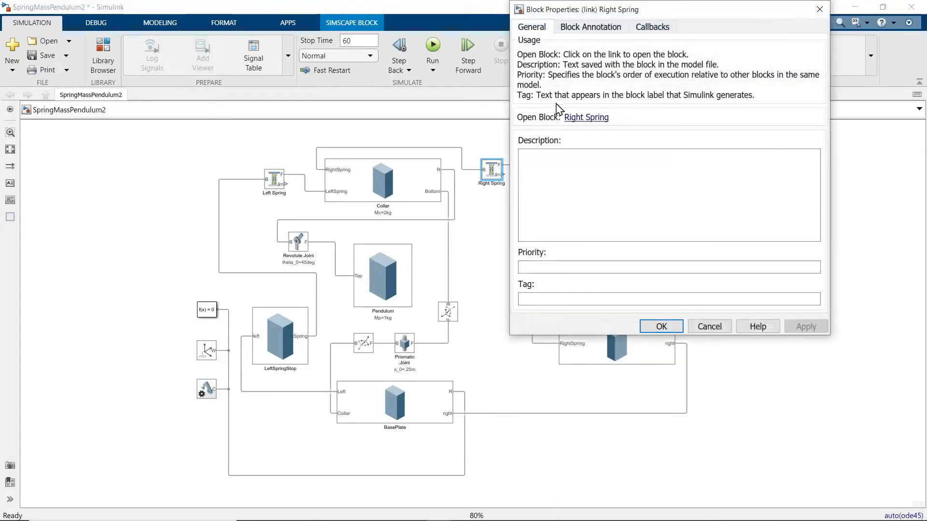
pyautogui.click(580, 28)
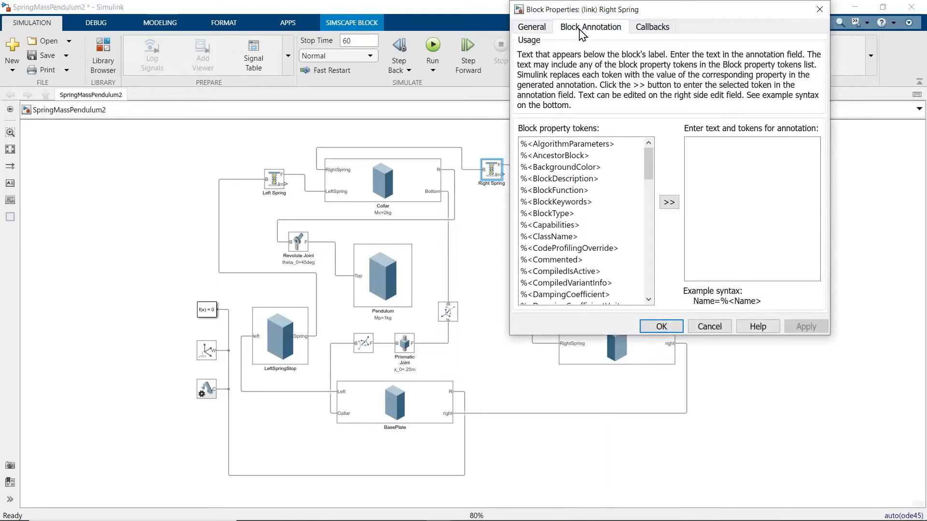
pyautogui.click(650, 236)
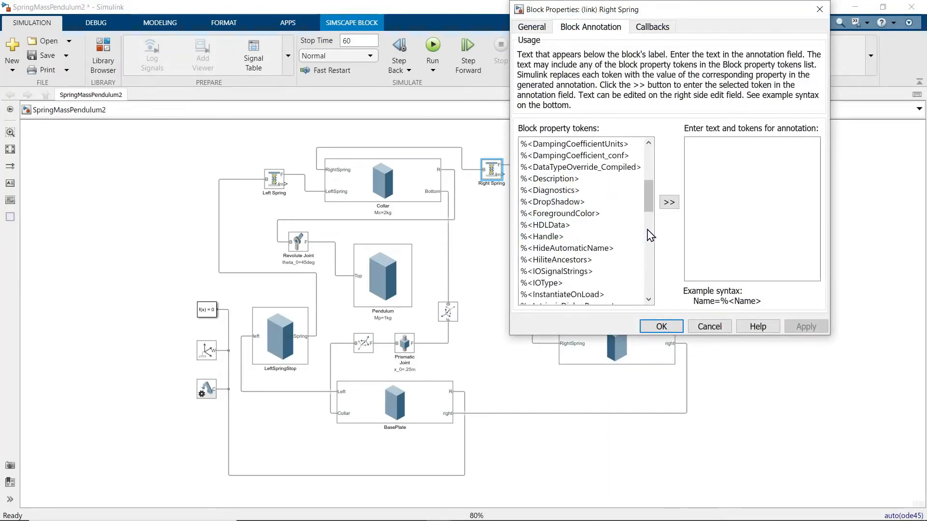
pyautogui.click(649, 236)
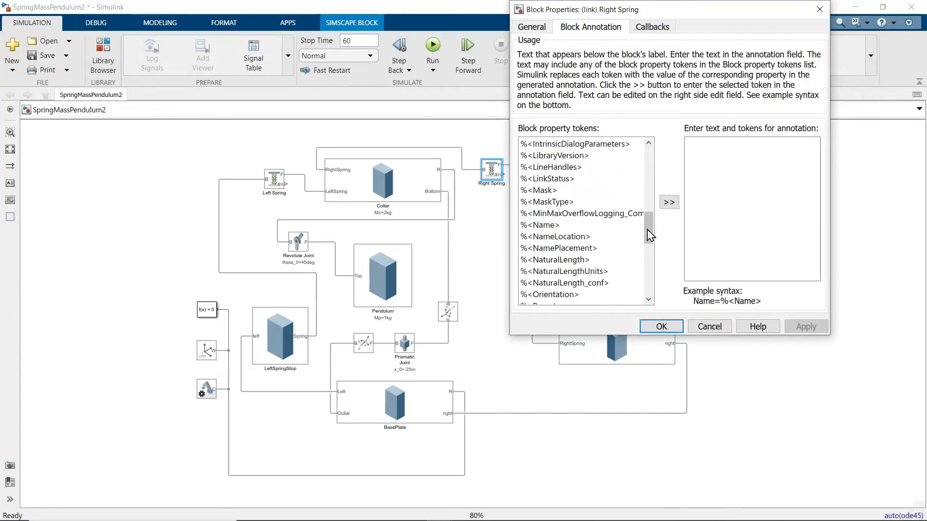
pyautogui.click(649, 269)
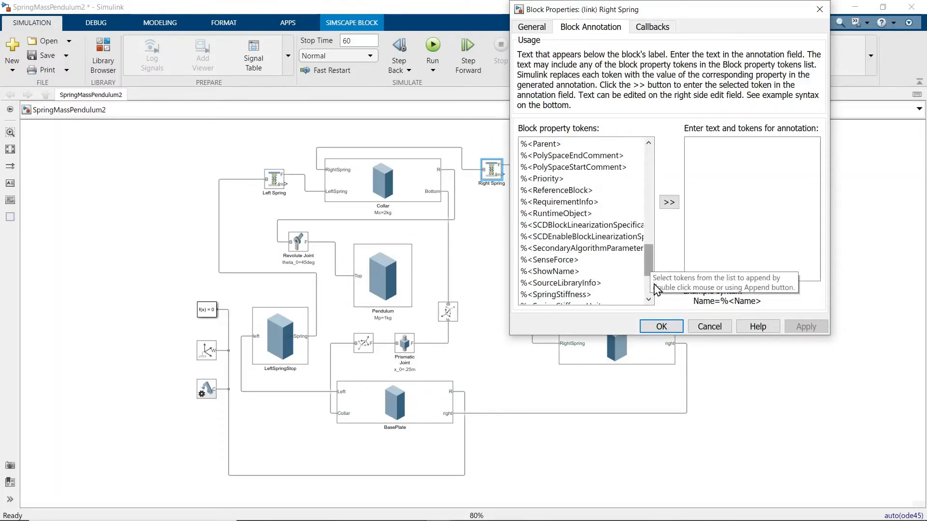
pyautogui.click(589, 295)
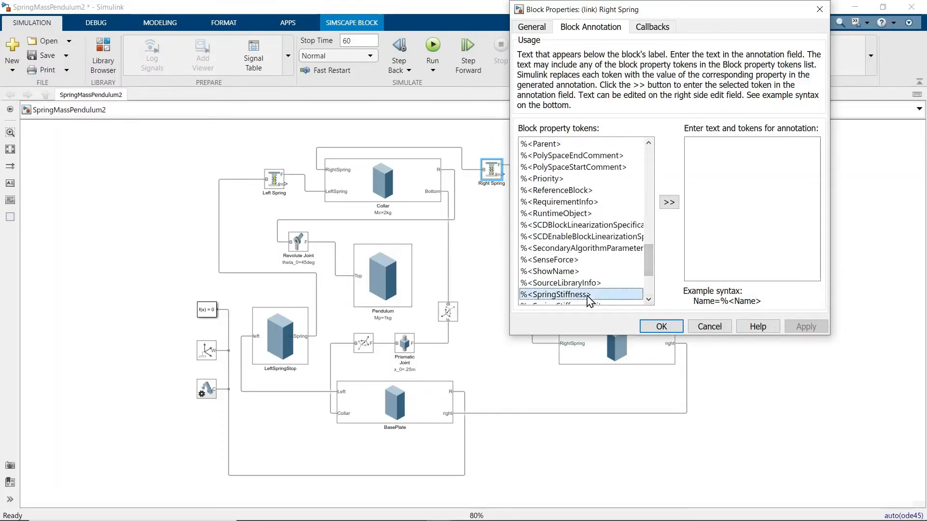
pyautogui.click(669, 202)
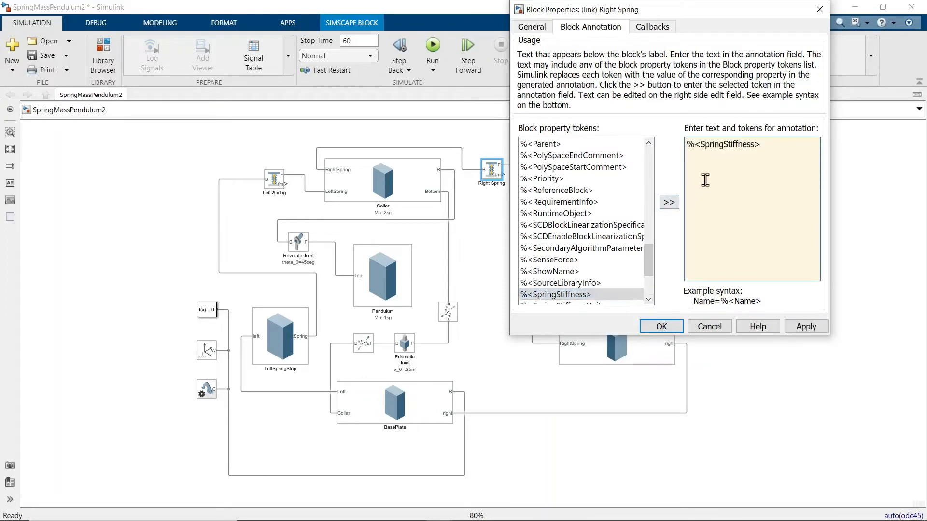
pyautogui.press('Home')
pyautogui.write('k=')
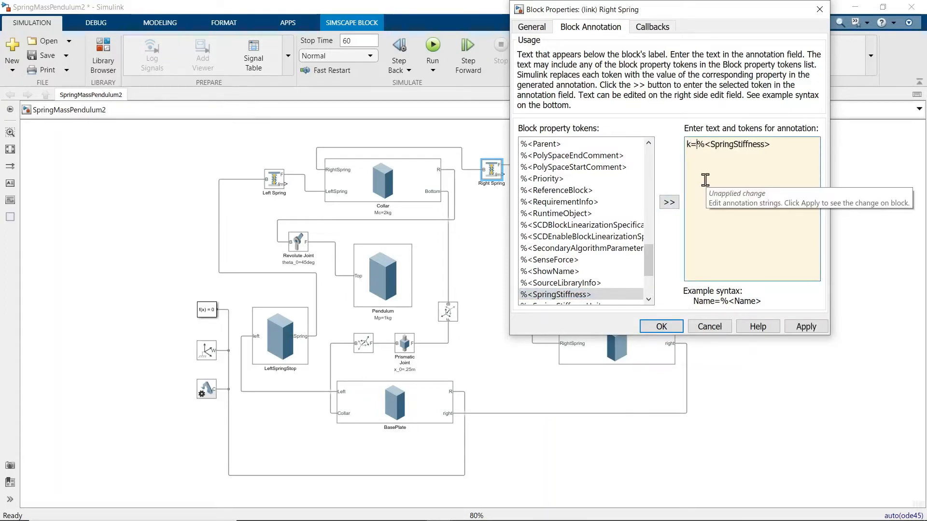
# Step: Insert an Ln= line above the stiffness line and append the %<NaturalLength> and %<NaturalLengthUnits> tokens to the Right Spring's annotation
pyautogui.press('Return')
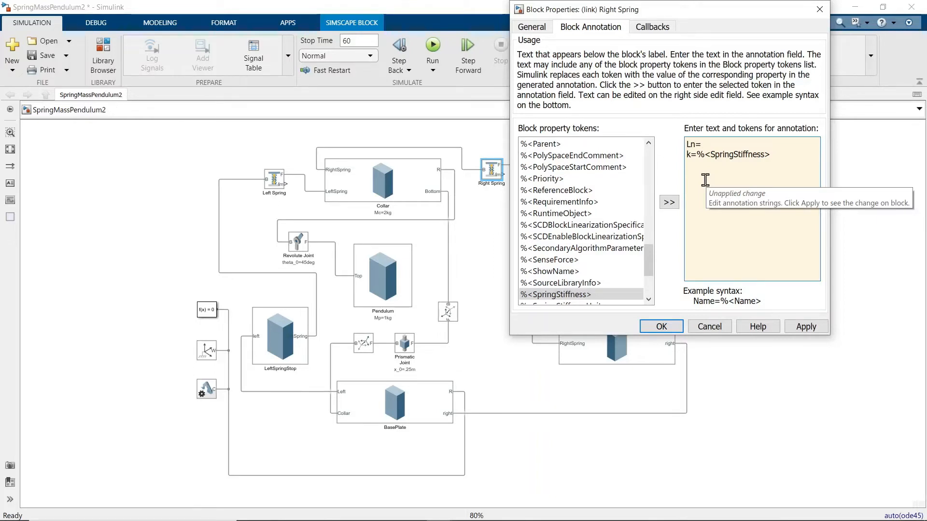
pyautogui.click(650, 291)
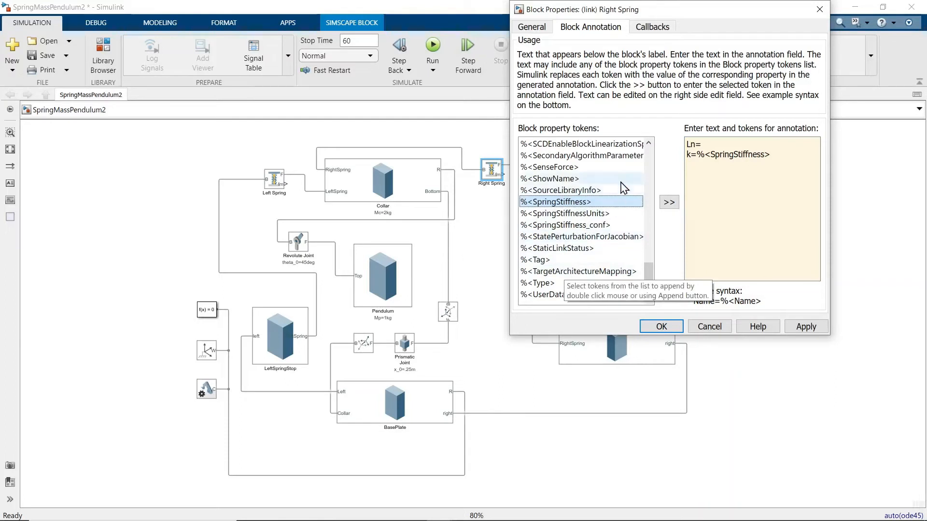
pyautogui.click(648, 171)
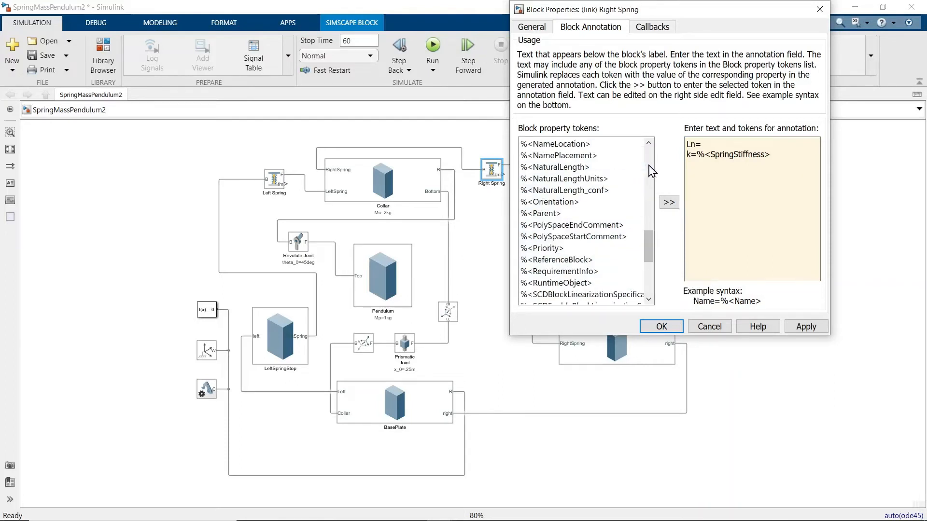
pyautogui.click(589, 168)
pyautogui.click(670, 202)
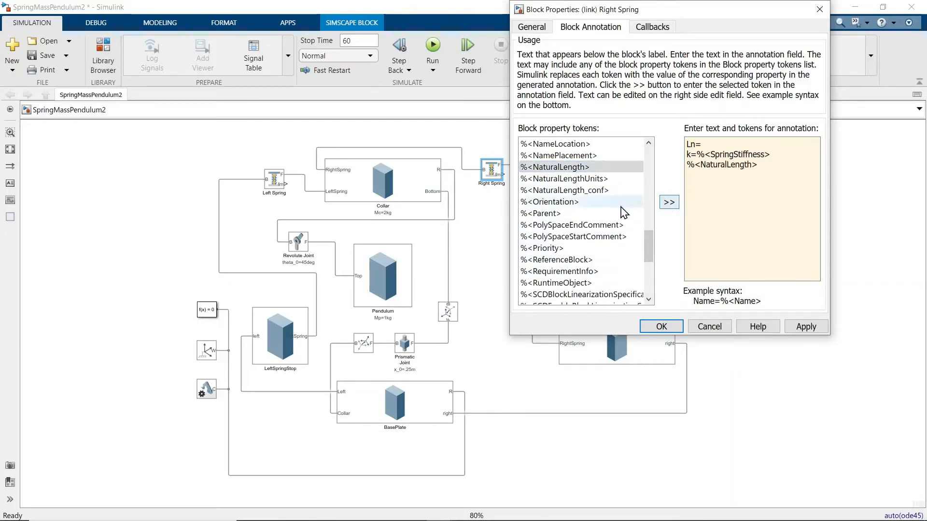
pyautogui.click(581, 178)
pyautogui.click(669, 202)
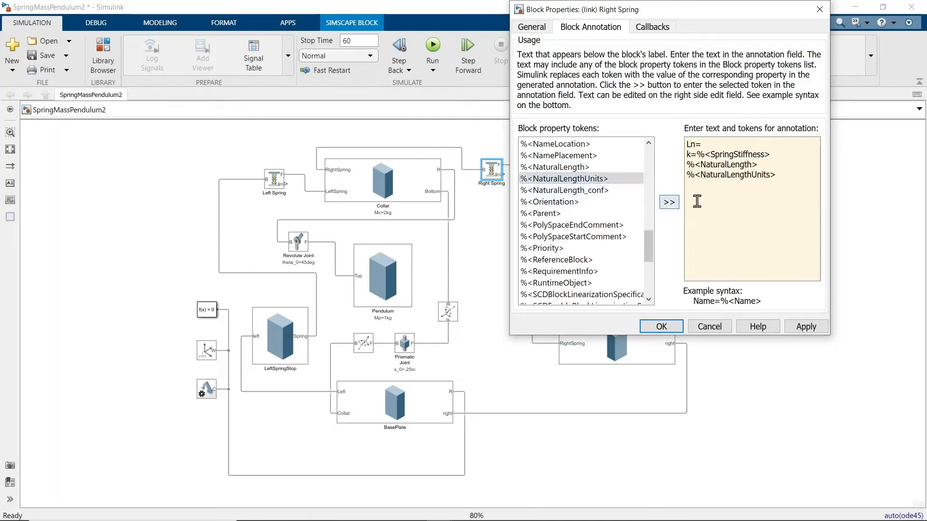
# Step: Move both natural length tokens up behind Ln= and join them on one line
pyautogui.moveTo(777, 175); pyautogui.dragTo(689, 175)
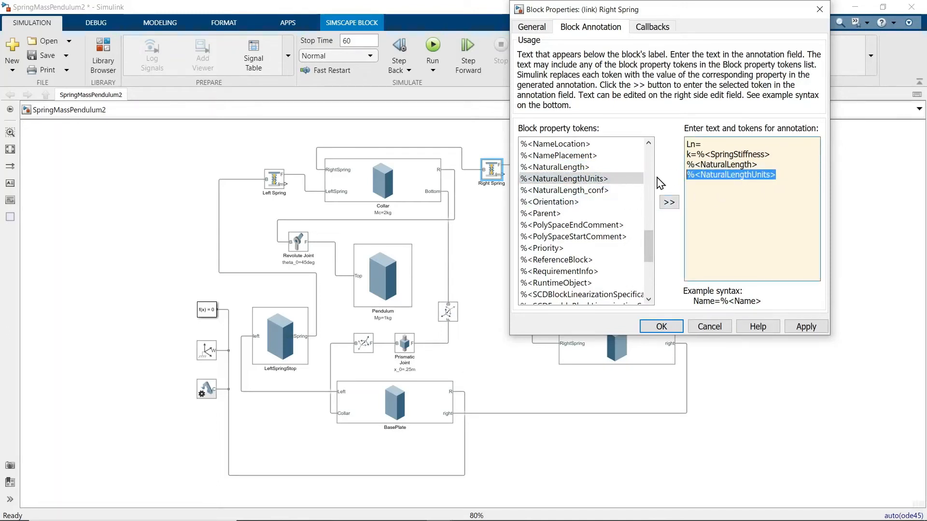
pyautogui.hotkey('shift', 'Up')
pyautogui.hotkey('ctrl', 'c')
pyautogui.press('Delete')
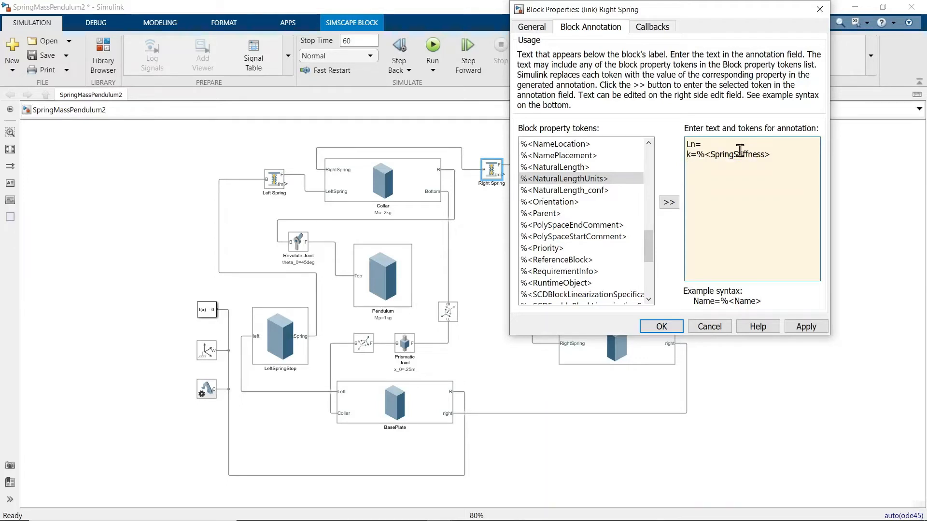
pyautogui.hotkey('ctrl', 'v')
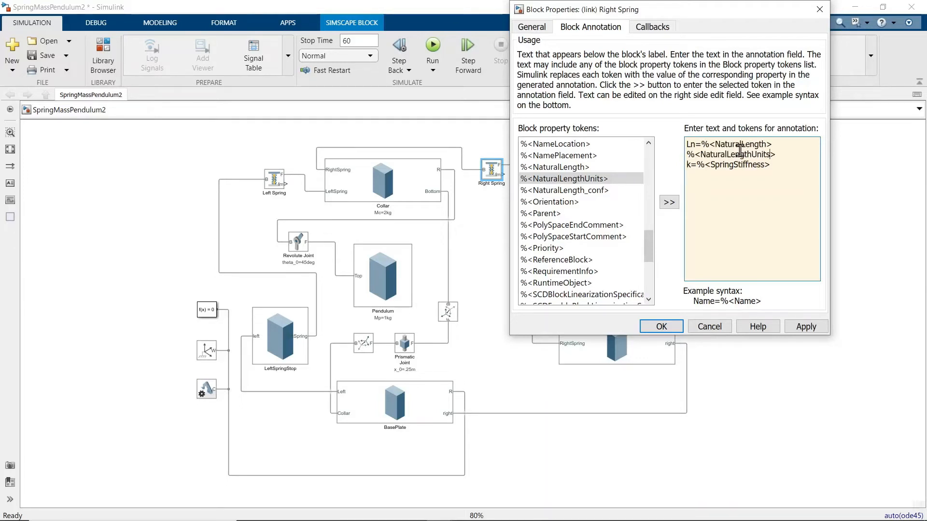
pyautogui.press('Left')
pyautogui.press('Left')
pyautogui.press('Left')
pyautogui.press('BackSpace')
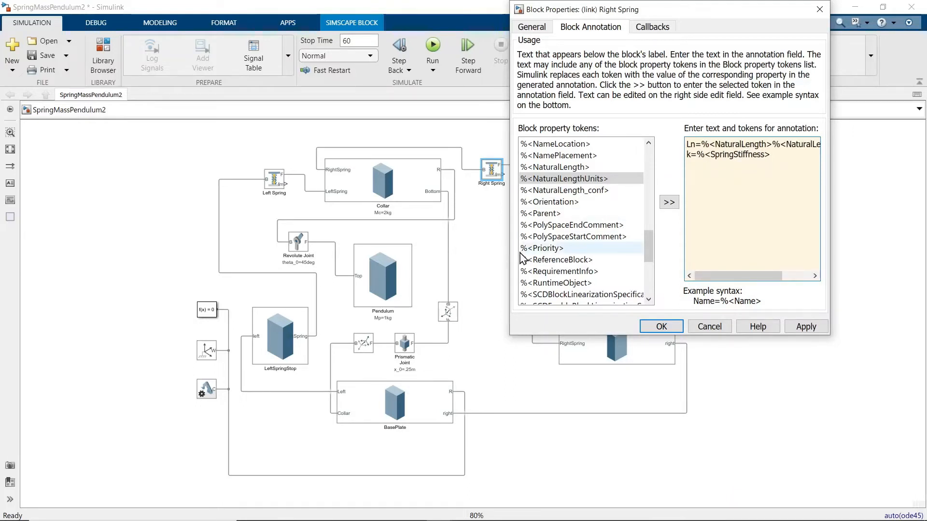
# Step: Append %<SpringStiffnessUnits> directly behind the stiffness token on the k= line and apply the Right Spring's annotation
pyautogui.click(556, 247)
pyautogui.scroll(-3, 551, 256)
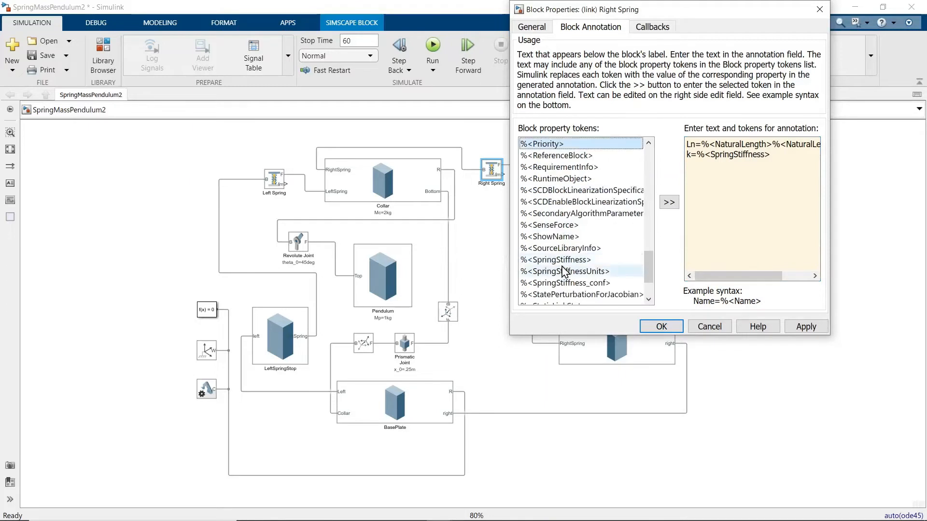
pyautogui.click(564, 271)
pyautogui.click(669, 202)
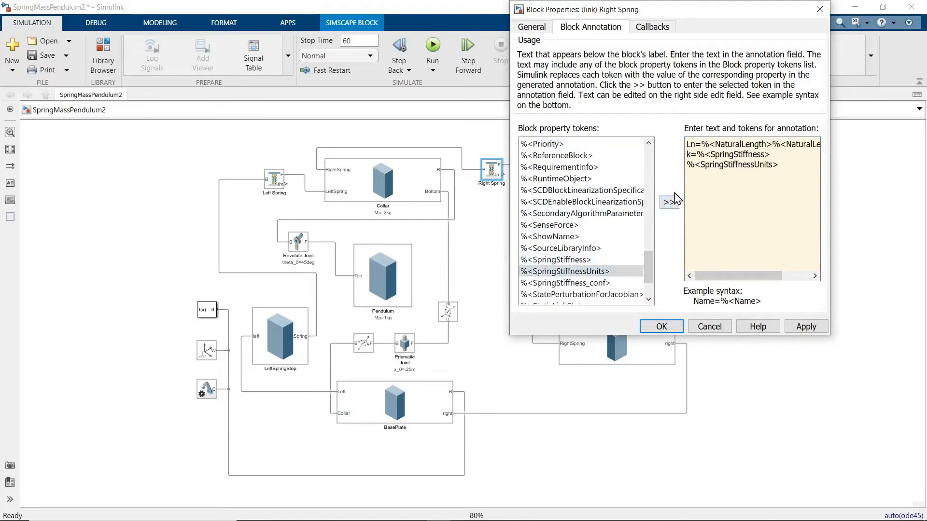
pyautogui.press('BackSpace')
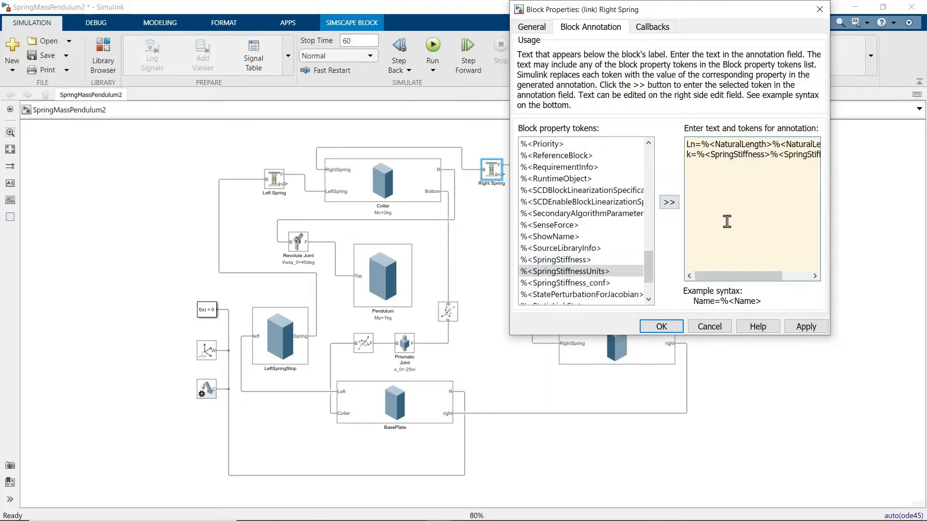
pyautogui.click(805, 327)
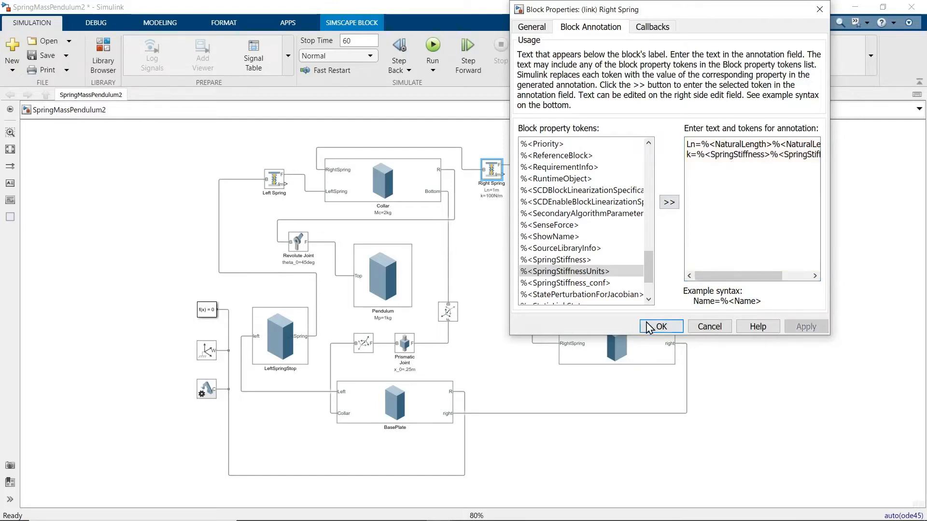
pyautogui.click(663, 327)
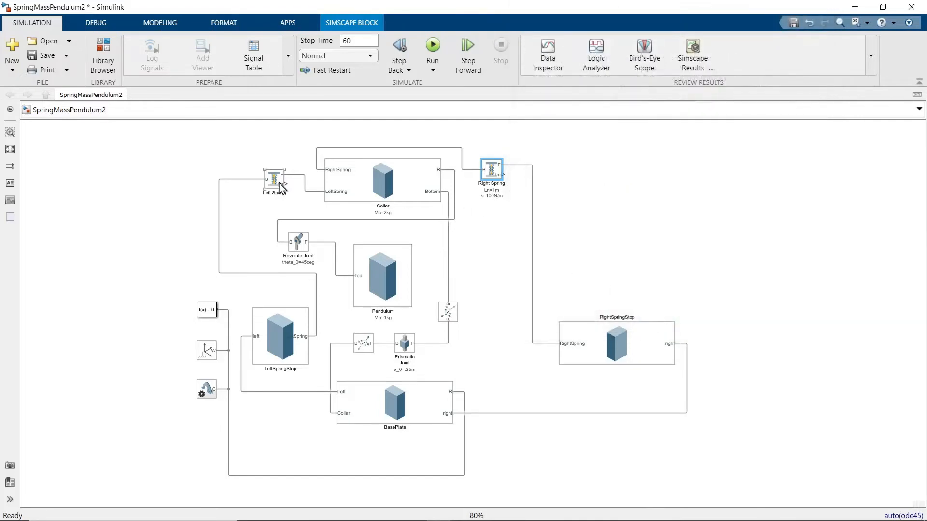
# Step: Move the Left Spring block slightly up and to the left, away from the Collar, leaving its parameters as they are
pyautogui.moveTo(279, 183); pyautogui.dragTo(261, 176)
pyautogui.doubleClick(261, 176)
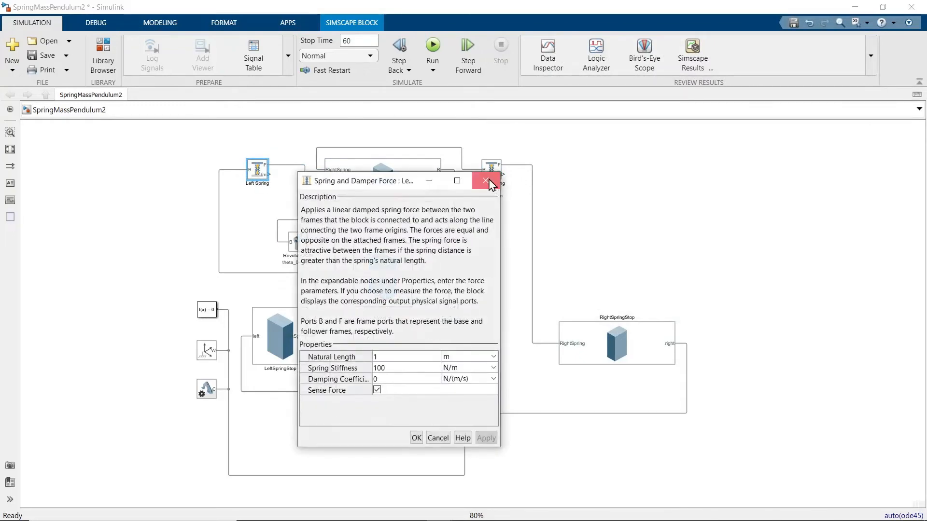
pyautogui.click(485, 181)
# Step: Add the %<NaturalLength> and %<NaturalLengthUnits> tokens to the Left Spring block's annotation
pyautogui.rightClick(259, 179)
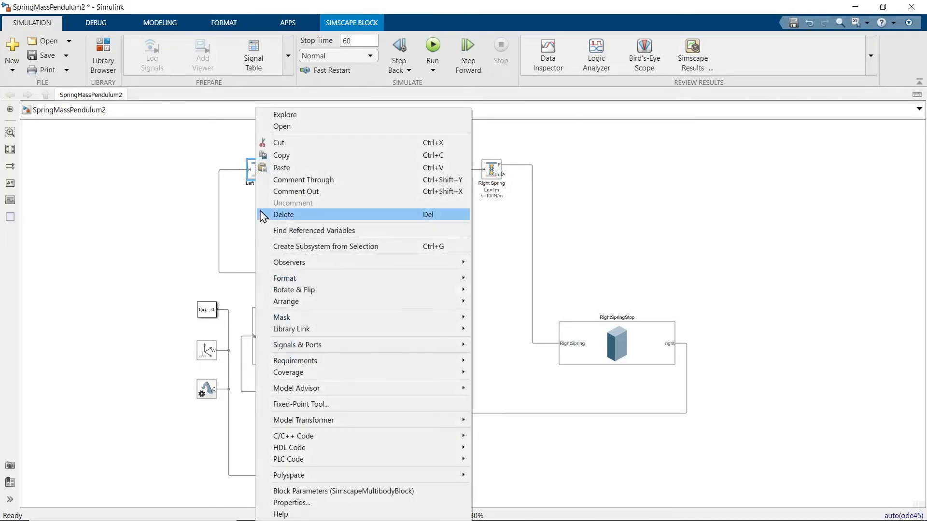
pyautogui.click(290, 502)
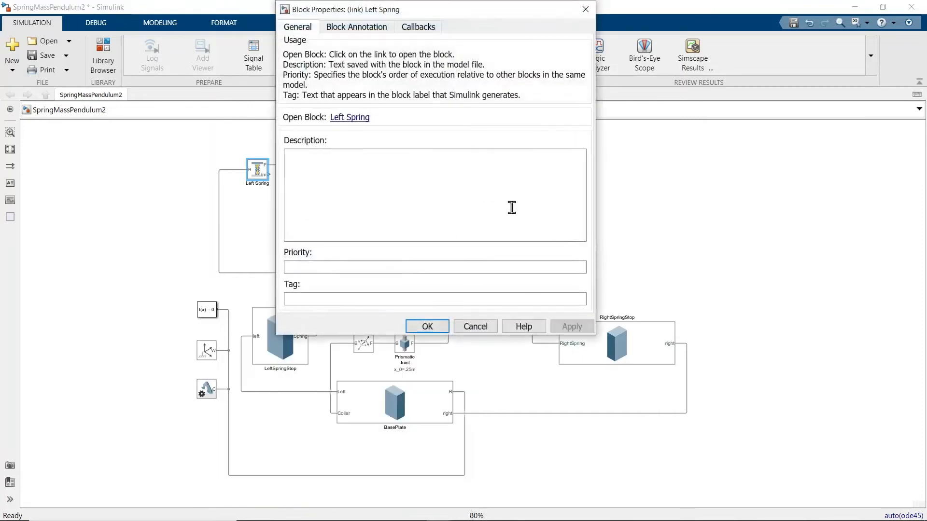
pyautogui.click(357, 28)
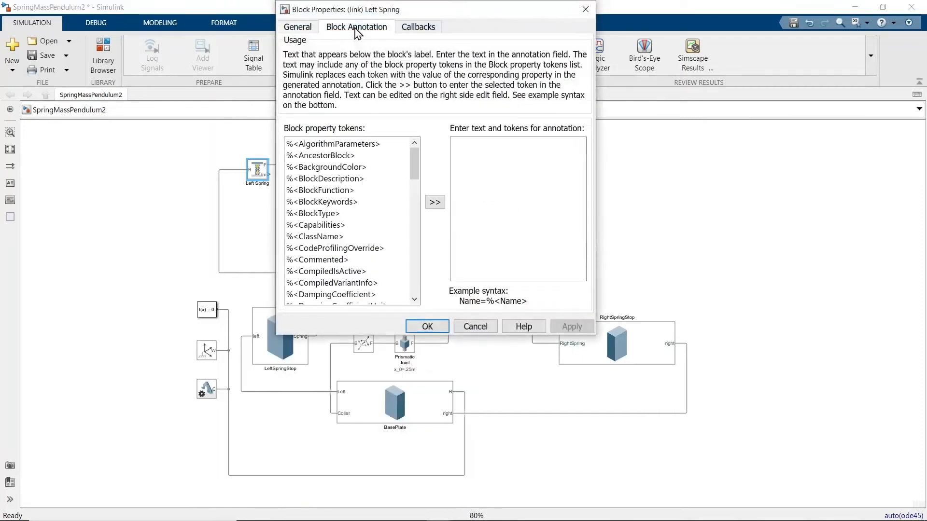
pyautogui.click(351, 261)
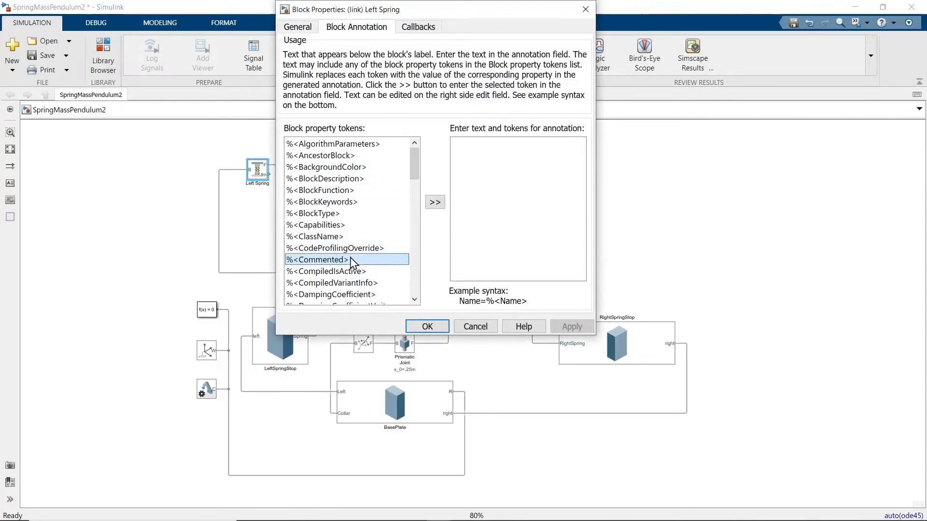
pyautogui.scroll(-7, 352, 263)
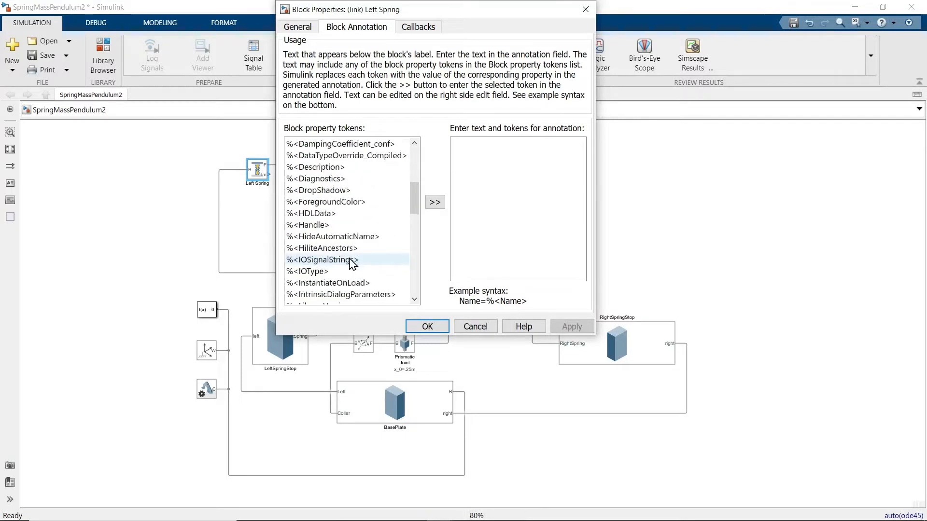
pyautogui.scroll(-2, 352, 264)
pyautogui.scroll(-2, 351, 263)
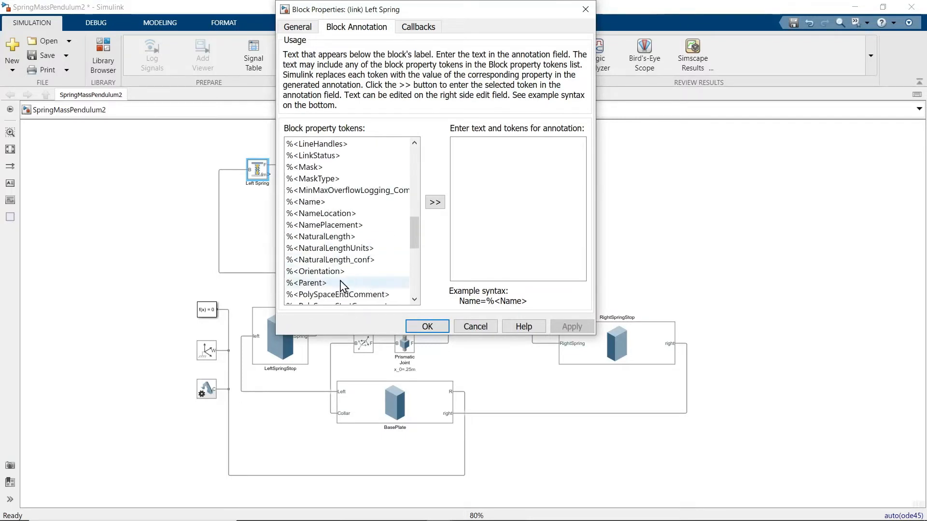
pyautogui.click(335, 240)
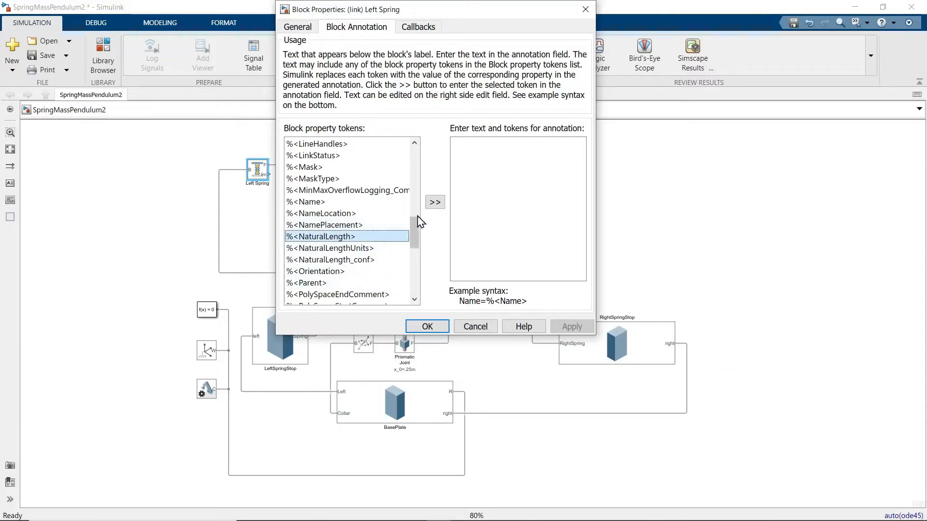
pyautogui.click(435, 202)
pyautogui.click(366, 248)
pyautogui.click(435, 202)
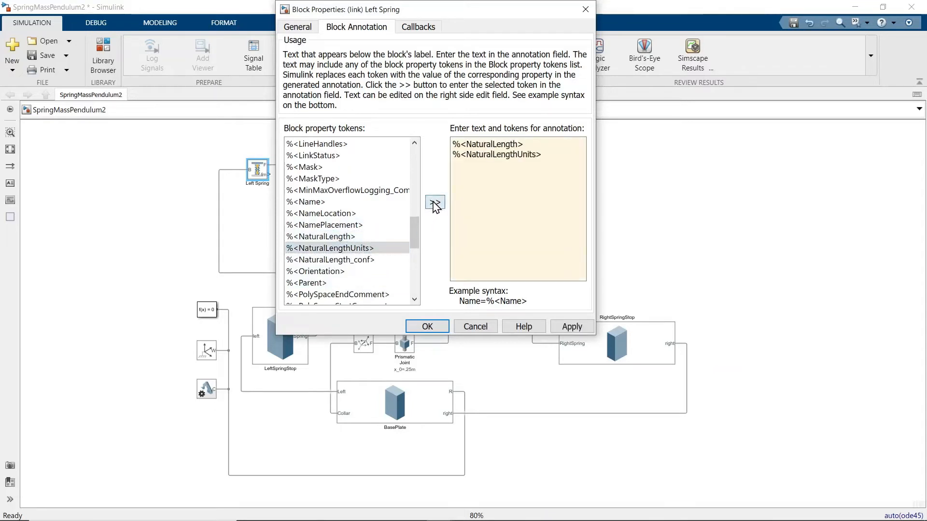
# Step: Join the Left Spring's natural length tokens on one line and prefix them with Ln=
pyautogui.press('BackSpace')
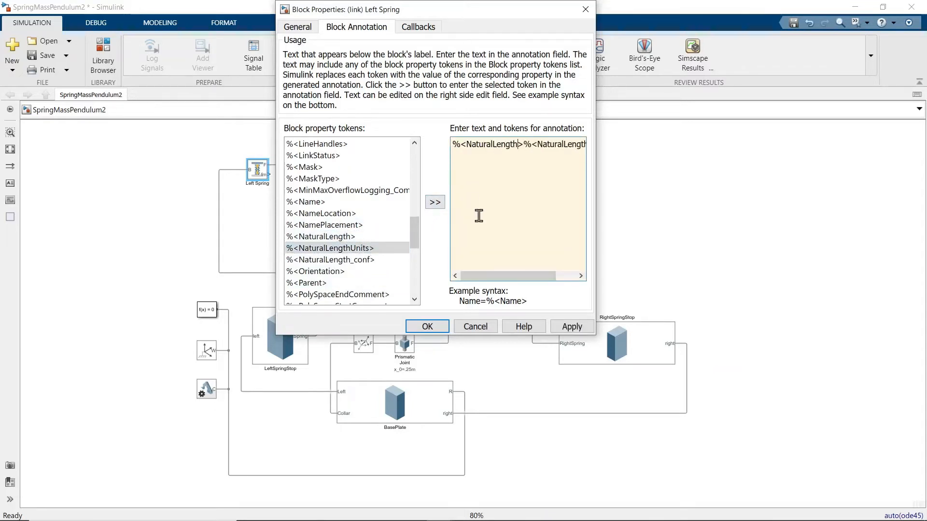
pyautogui.write('L')
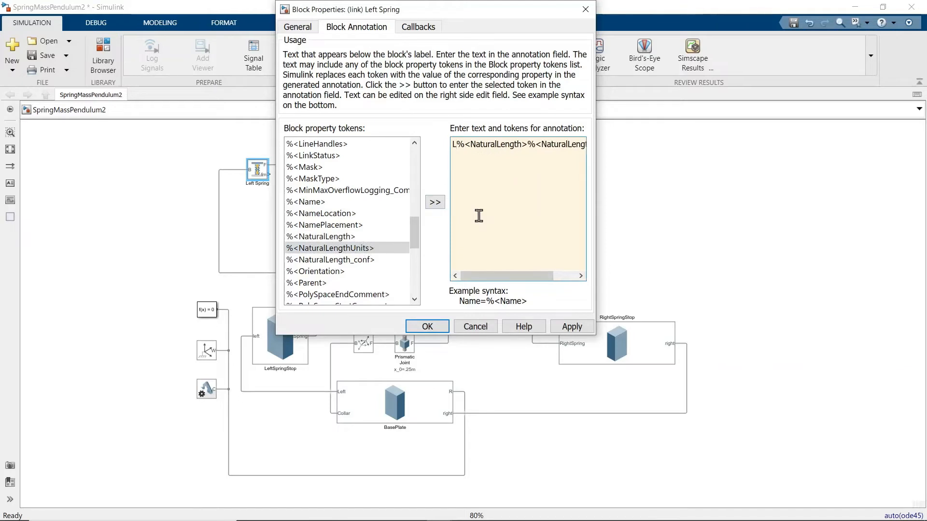
pyautogui.write('n=')
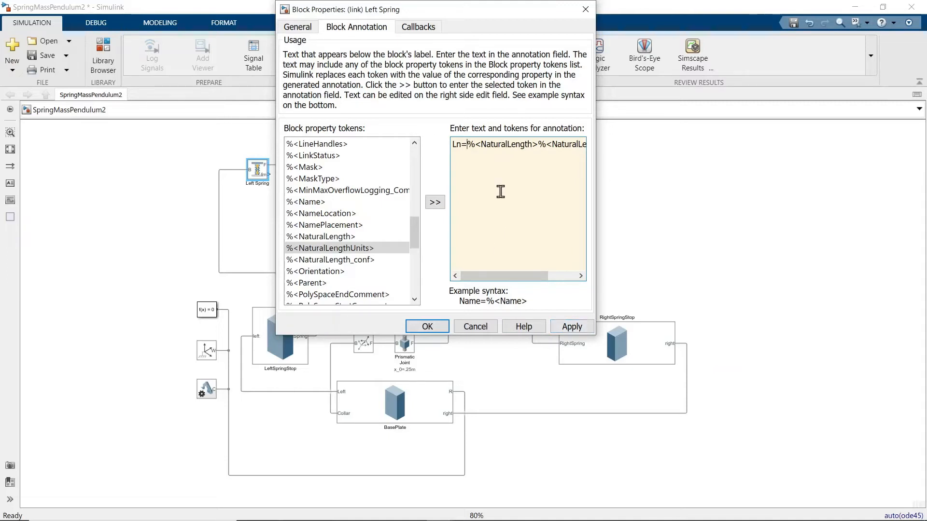
# Step: Start a k= line below Ln= in the Left Spring's annotation and add the %<SpringStiffness> and %<SpringStiffnessUnits> tokens
pyautogui.press('Right')
pyautogui.press('End')
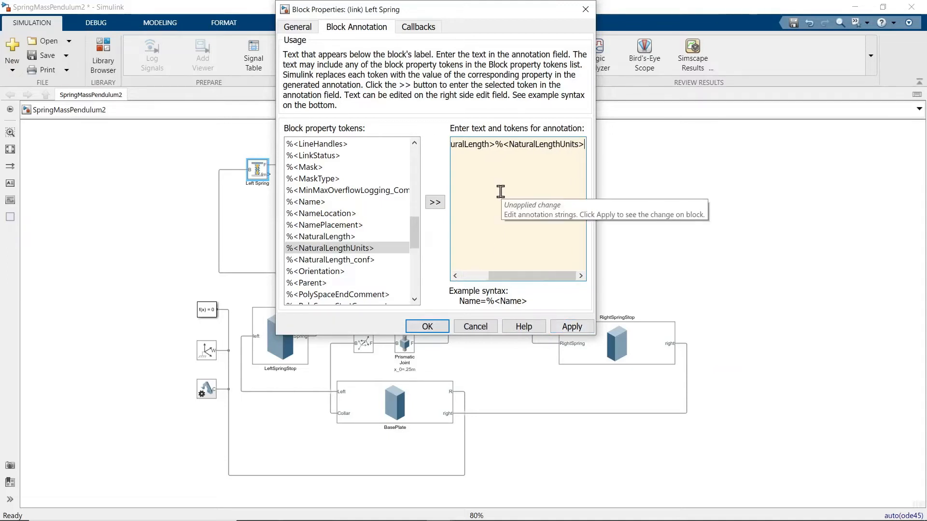
pyautogui.press('Return')
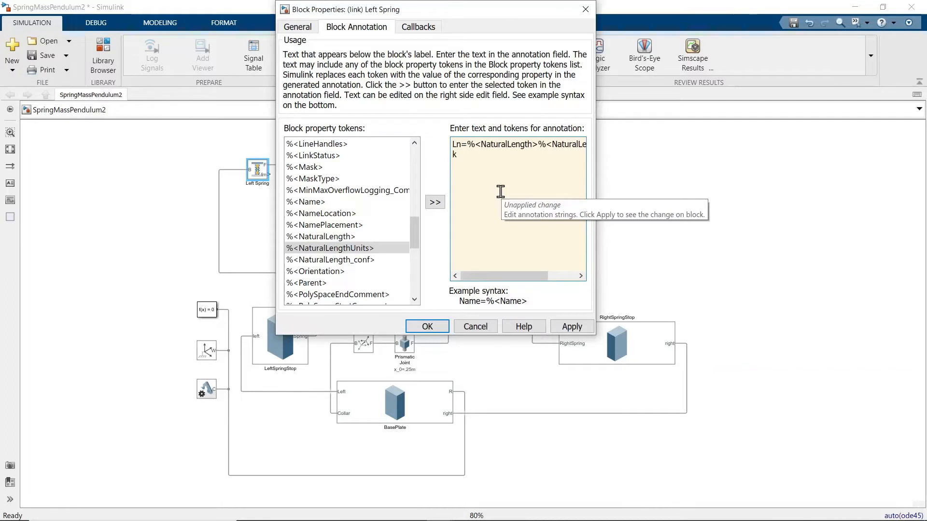
pyautogui.press('BackSpace')
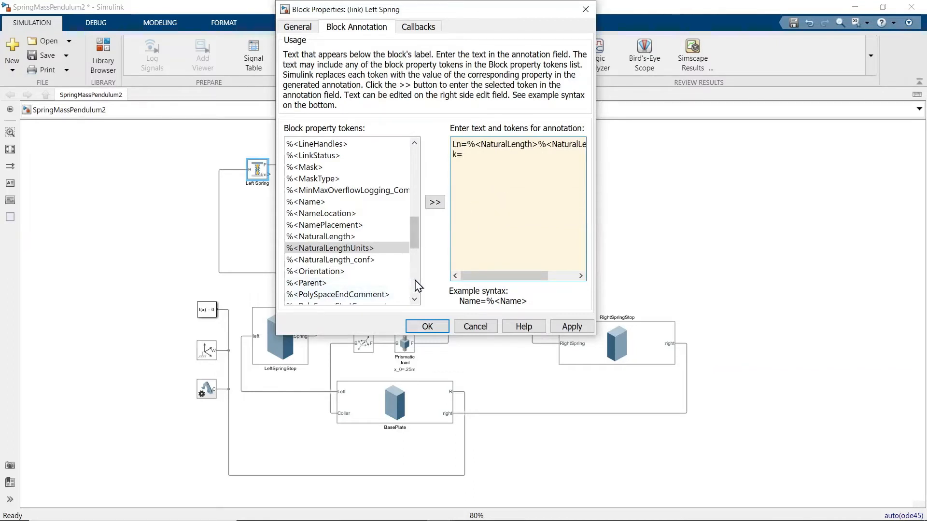
pyautogui.scroll(-5, 362, 282)
pyautogui.click(359, 272)
pyautogui.click(435, 202)
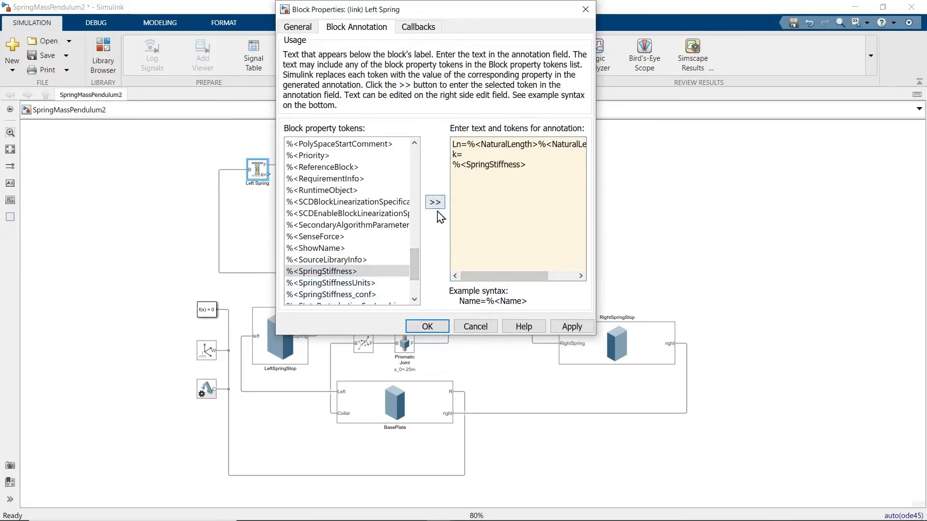
pyautogui.click(336, 284)
pyautogui.click(435, 202)
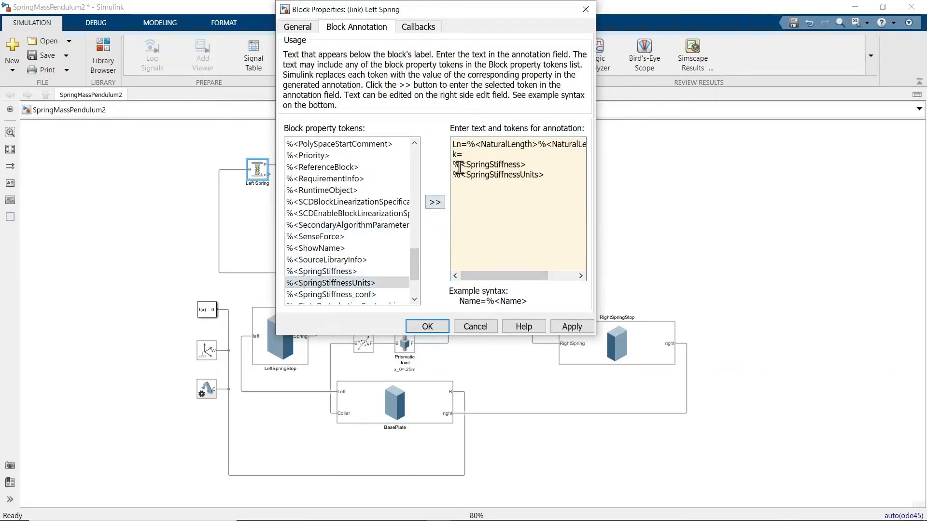
# Step: Join both stiffness tokens directly behind k= on one line and apply the Left Spring's annotation
pyautogui.click(454, 166)
pyautogui.press('BackSpace')
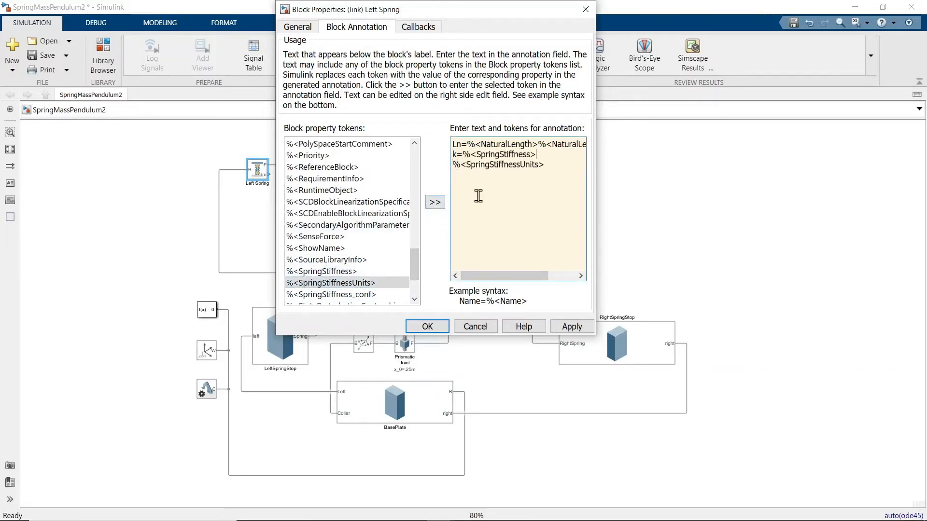
pyautogui.press('Delete')
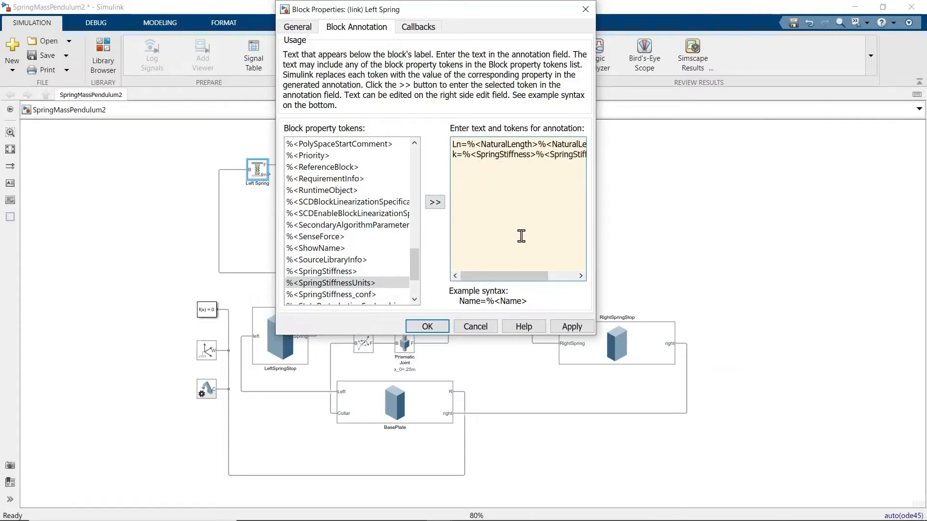
pyautogui.click(574, 327)
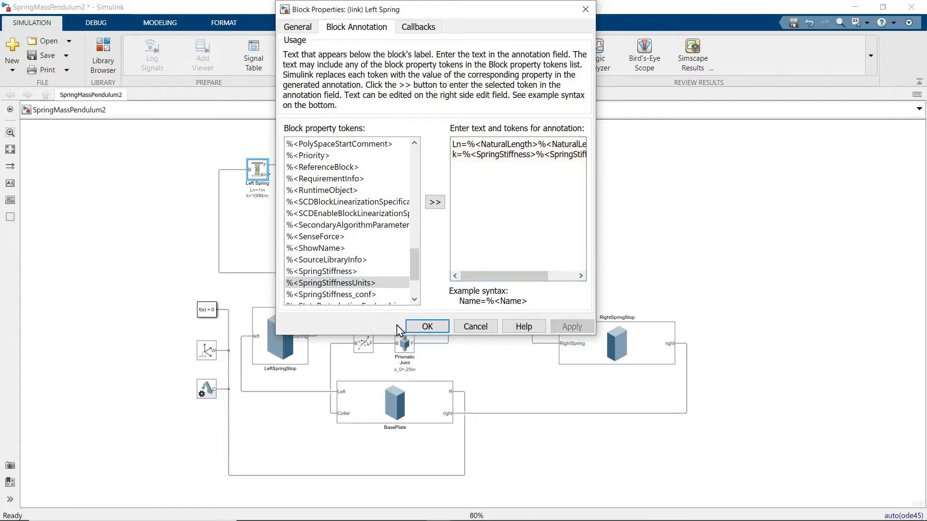
pyautogui.click(427, 327)
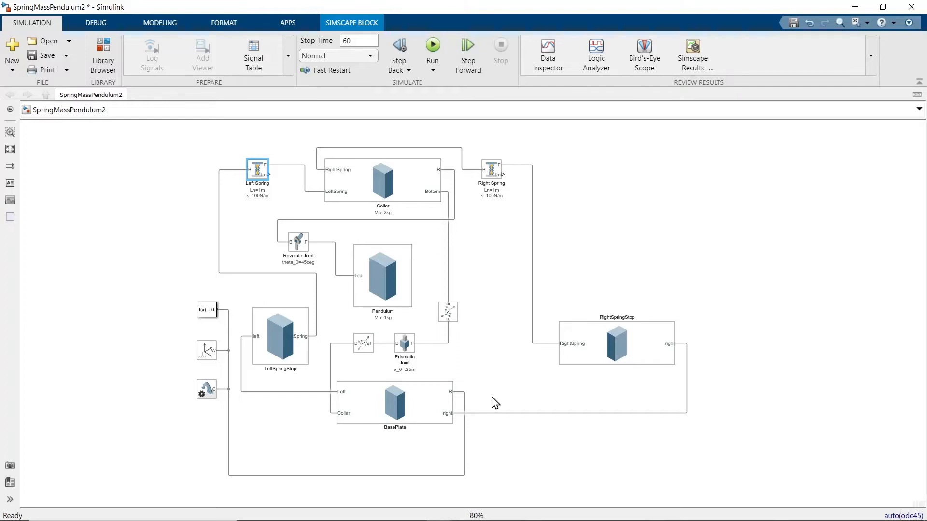
pyautogui.click(303, 250)
pyautogui.rightClick(302, 250)
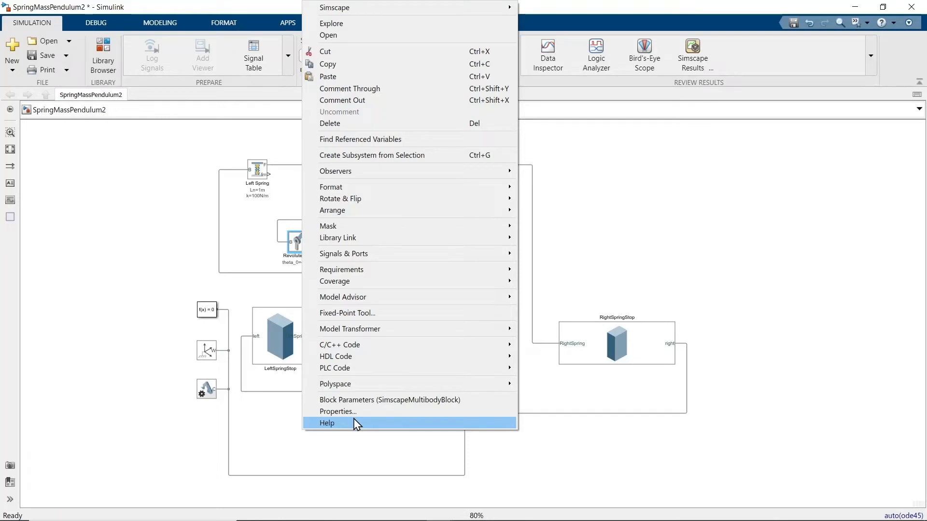
pyautogui.click(248, 224)
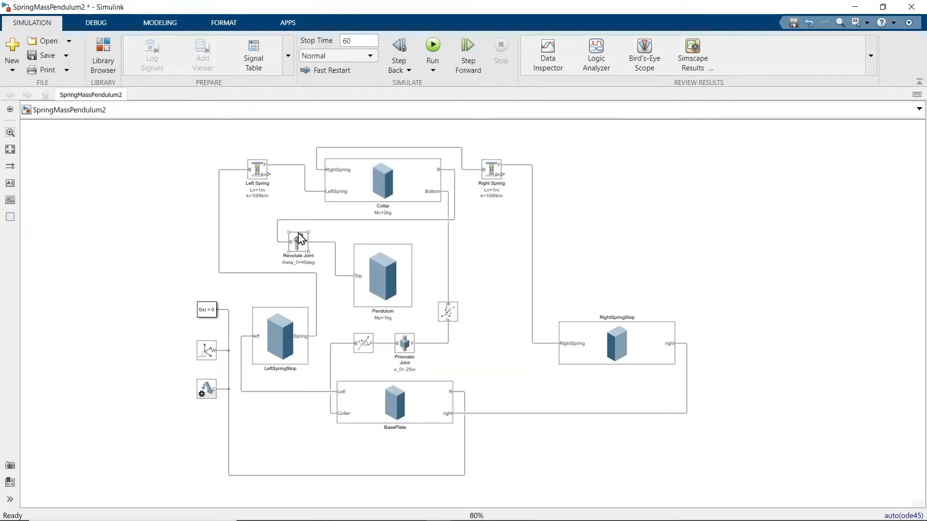
pyautogui.doubleClick(298, 234)
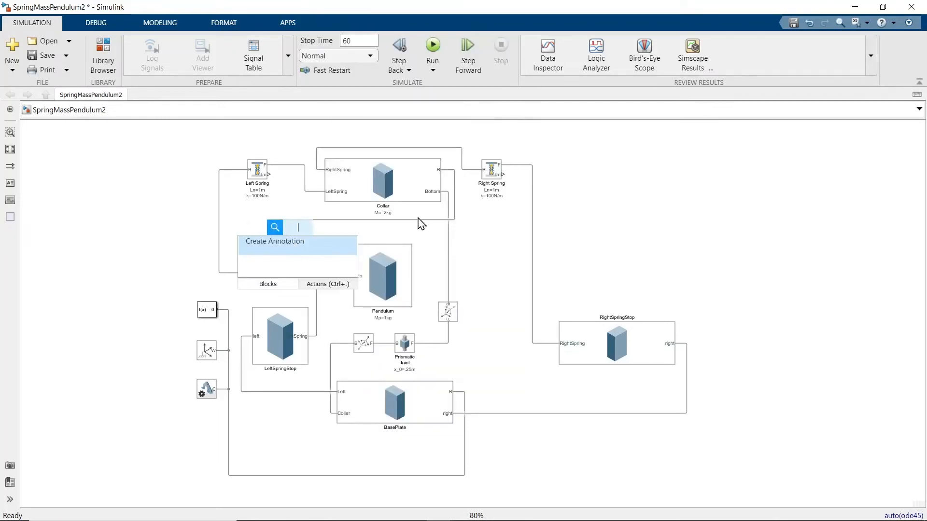
pyautogui.click(411, 231)
# Step: Enable Position and Velocity sensing for the Revolute Joint's Z revolute primitive
pyautogui.doubleClick(299, 242)
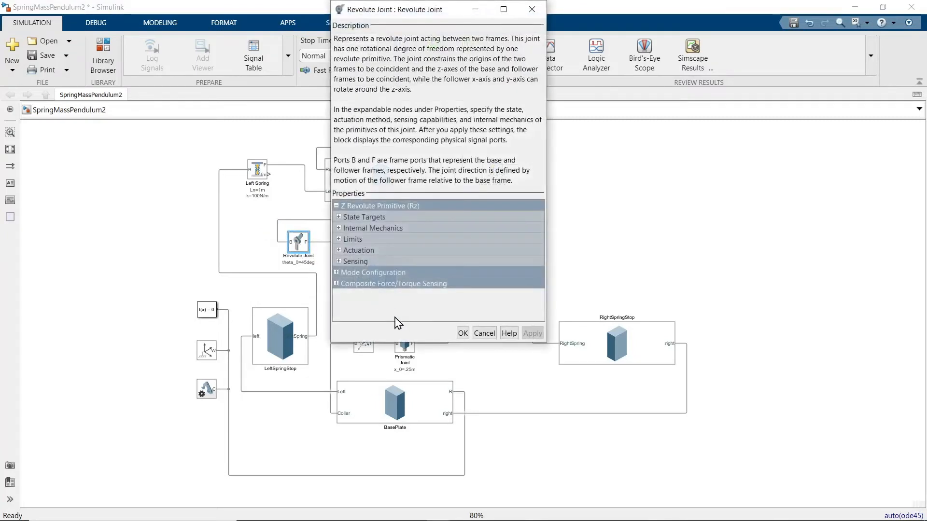
pyautogui.click(338, 262)
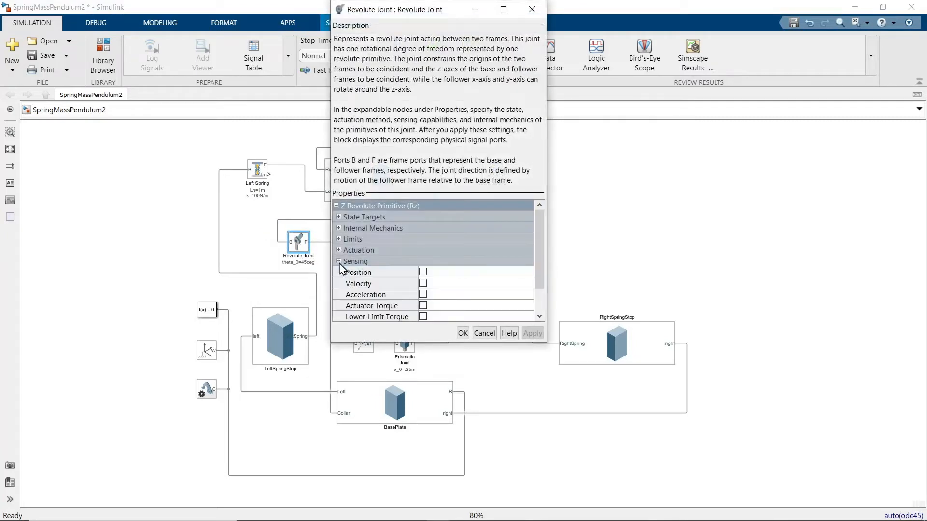
pyautogui.click(423, 272)
pyautogui.click(424, 284)
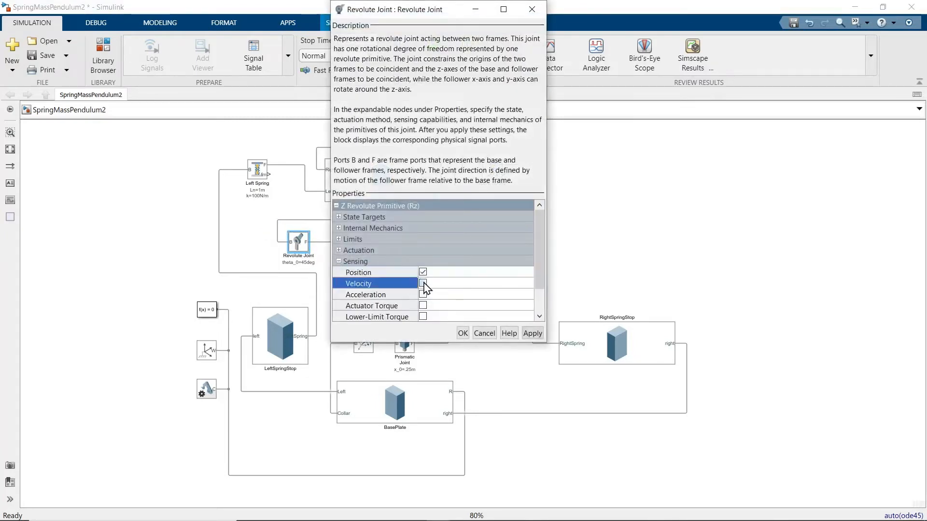
pyautogui.click(533, 335)
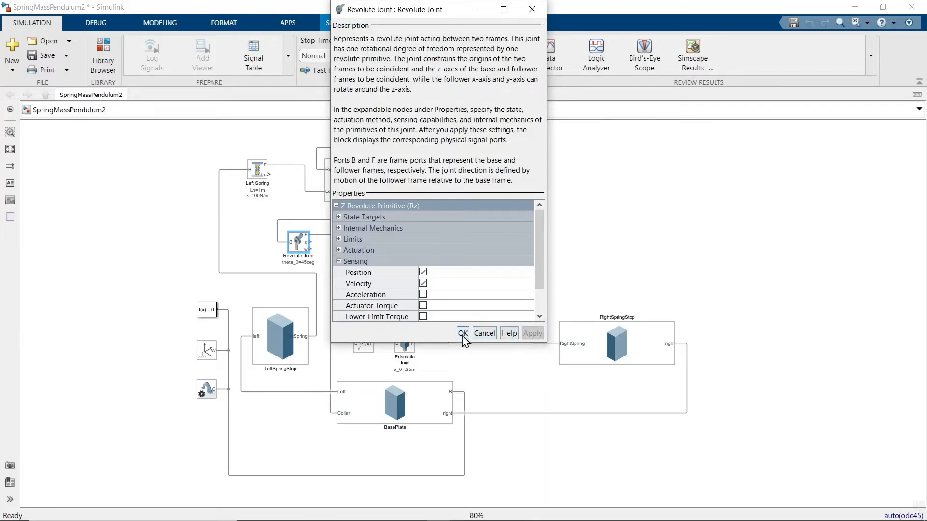
pyautogui.click(463, 333)
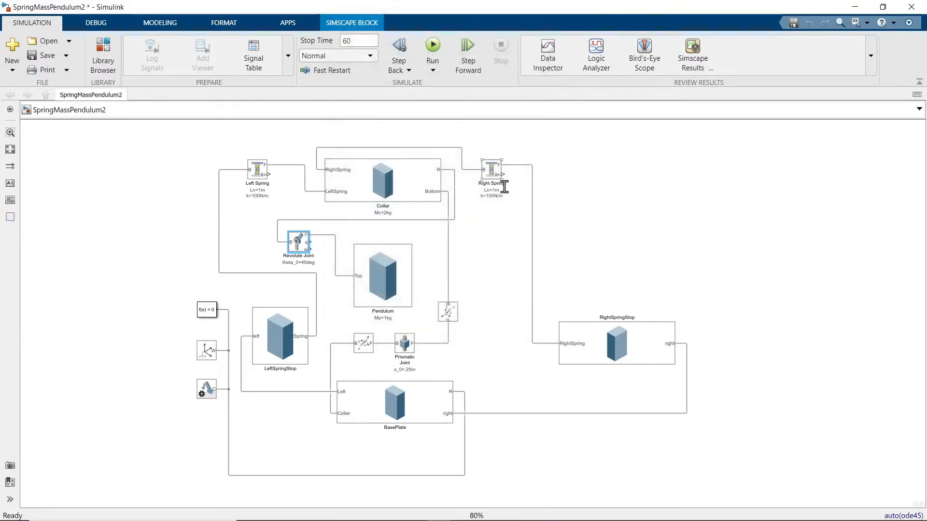
# Step: Enable Position and Velocity sensing for the Prismatic Joint's Z prismatic primitive
pyautogui.click(383, 195)
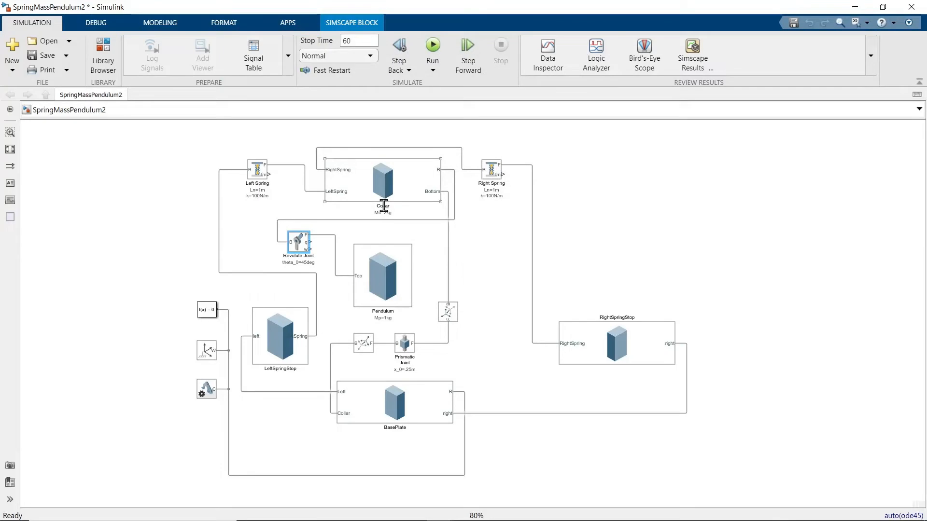
pyautogui.doubleClick(398, 183)
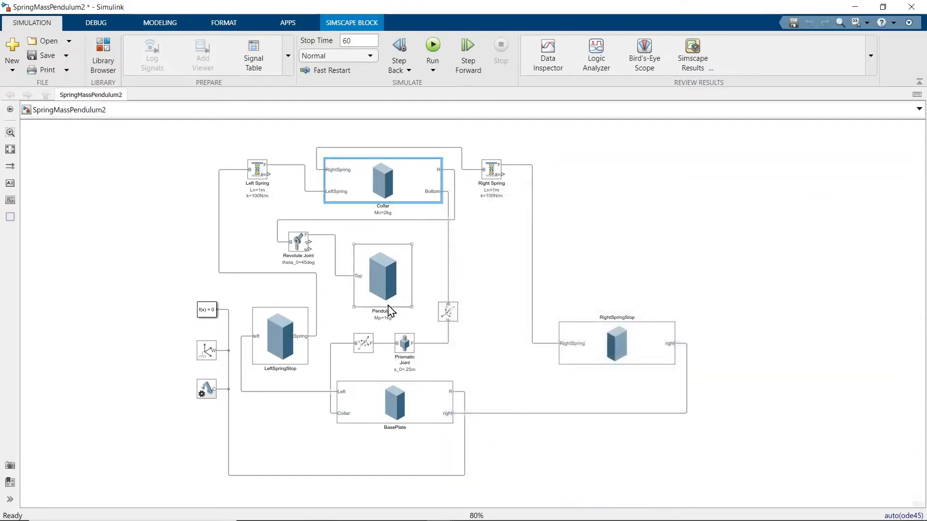
pyautogui.doubleClick(405, 344)
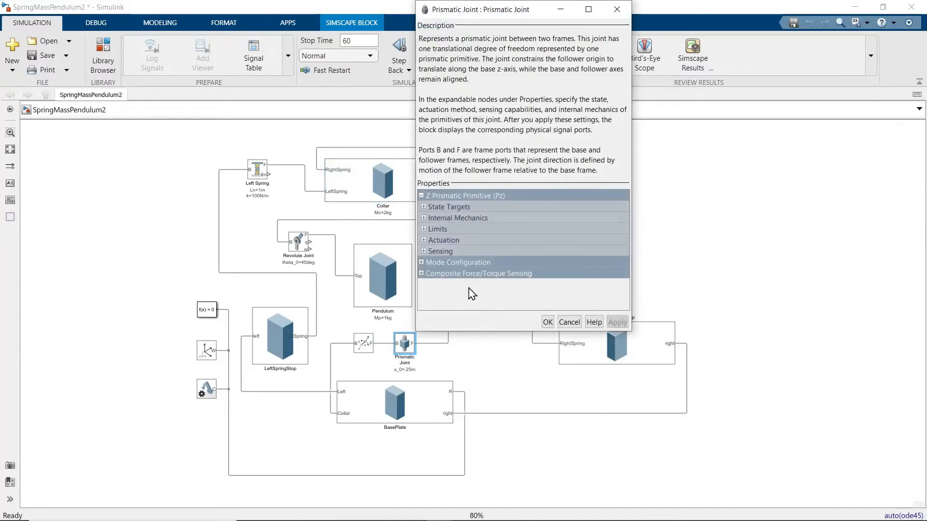
pyautogui.click(423, 251)
pyautogui.click(508, 262)
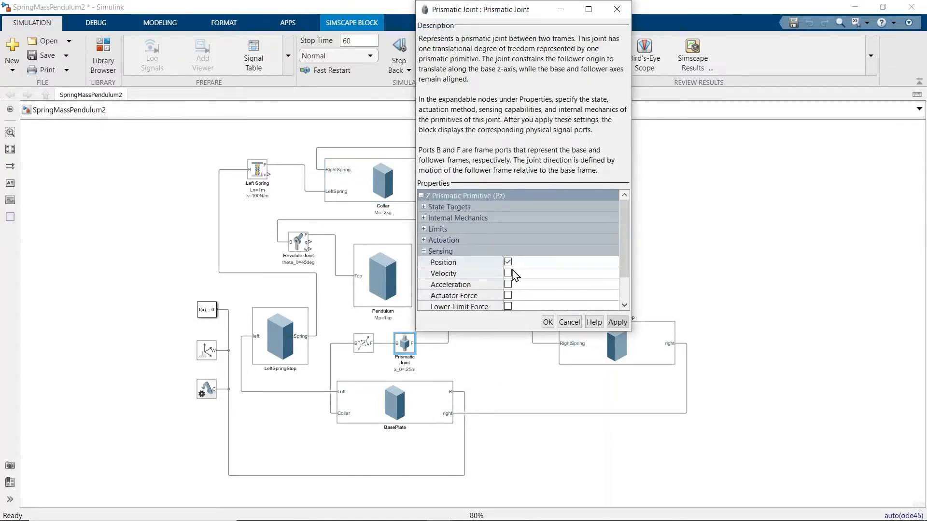
pyautogui.click(507, 273)
pyautogui.click(618, 322)
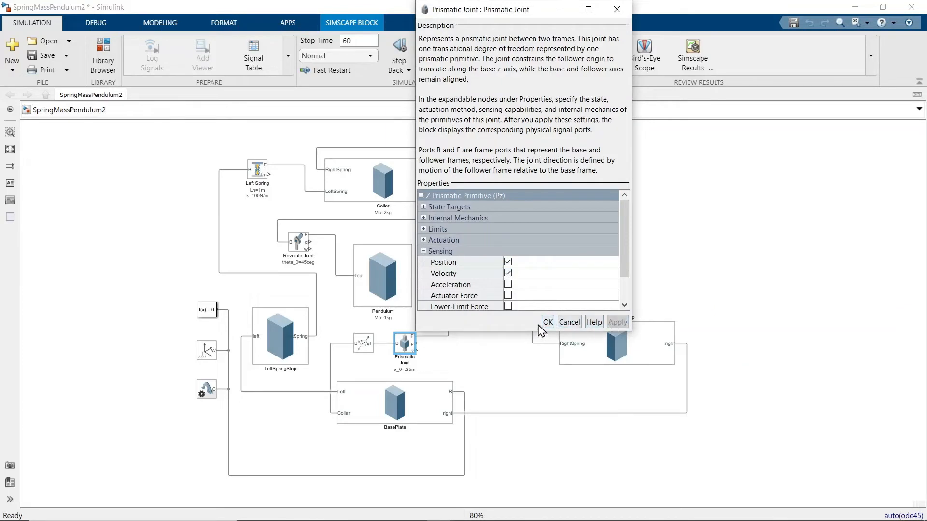
pyautogui.click(548, 323)
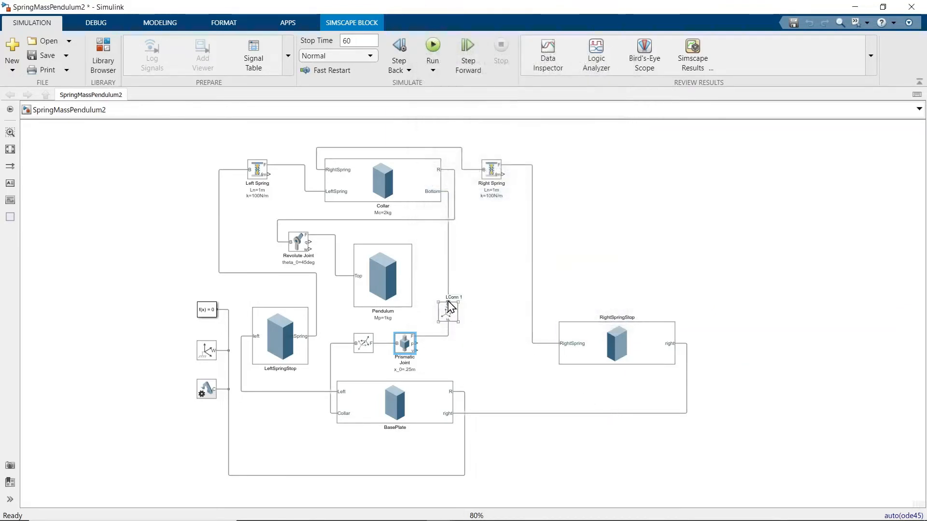
# Step: Add a PS-Simulink Converter block in the empty area beyond the Right Spring block
pyautogui.rightClick(623, 196)
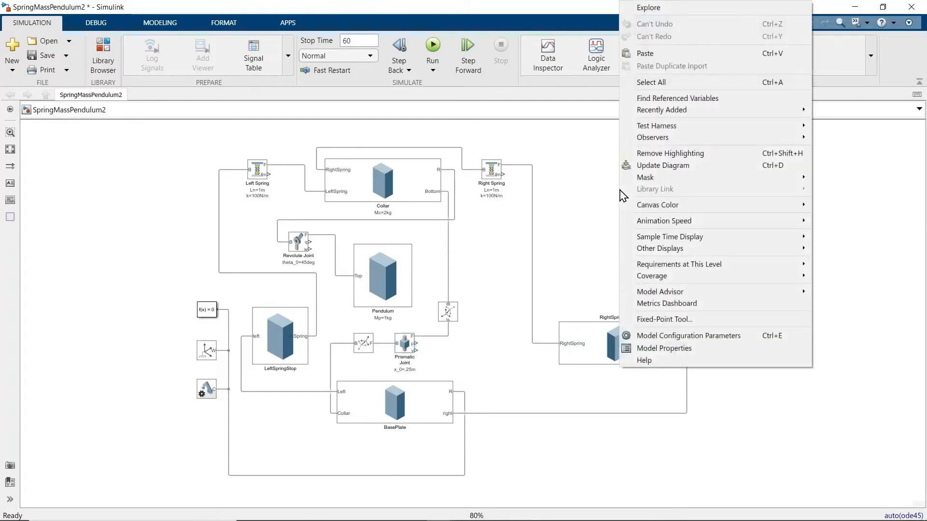
pyautogui.click(605, 200)
pyautogui.doubleClick(606, 199)
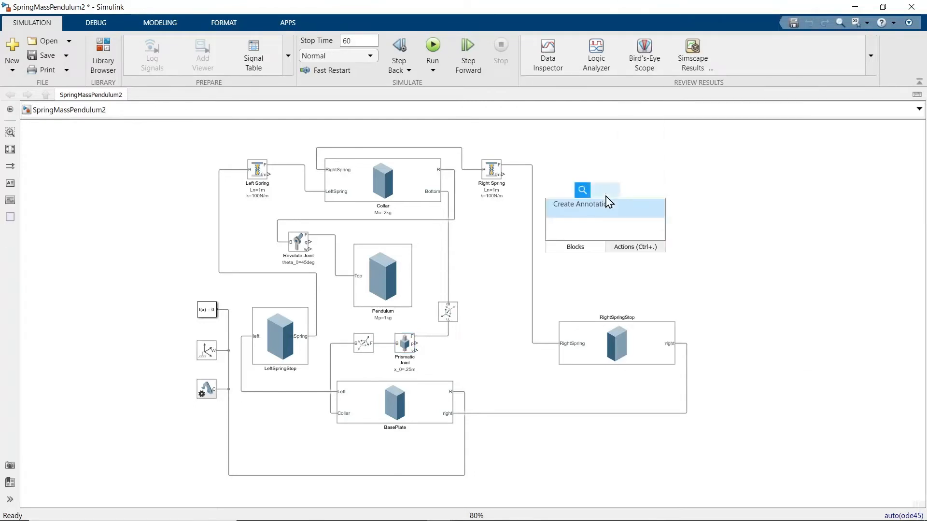
pyautogui.write('ps')
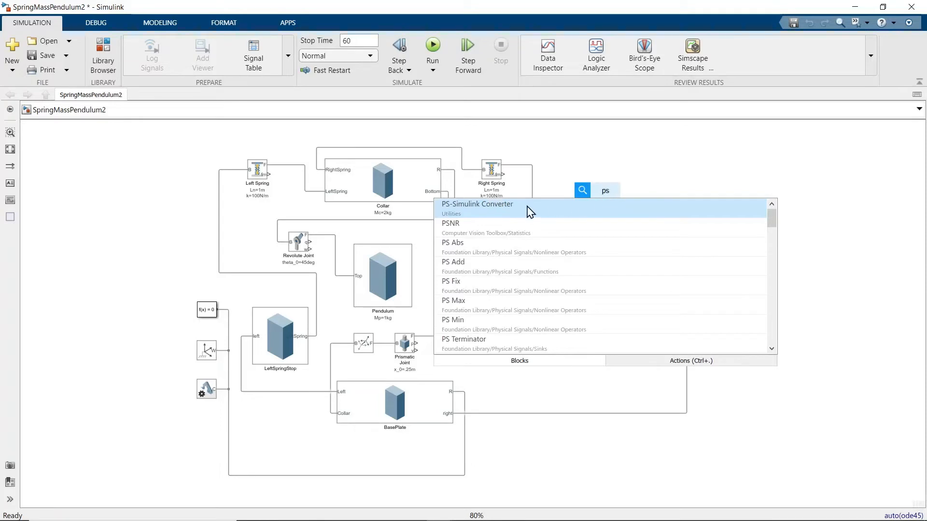
pyautogui.click(530, 210)
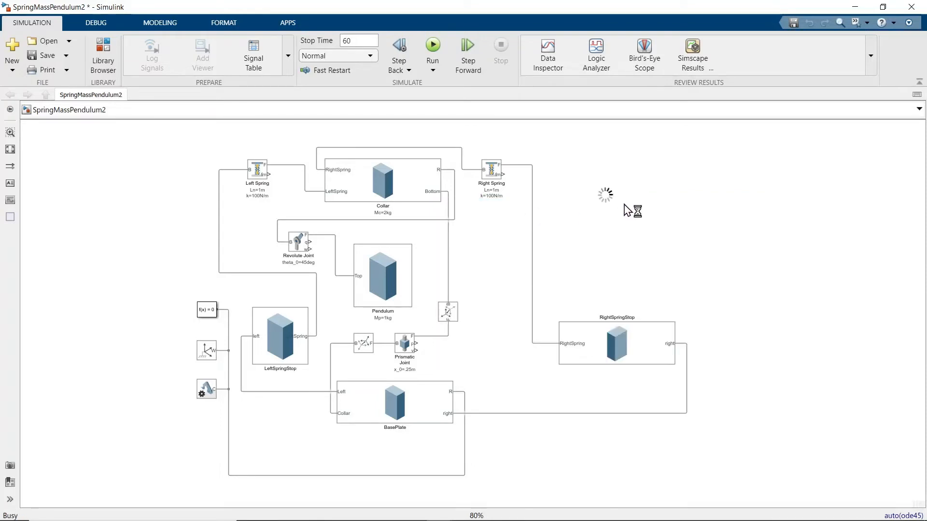
# Step: Add a Simulink Scope block beside the PS-Simulink Converter and route the Revolute Joint's position output towards these blocks
pyautogui.doubleClick(680, 204)
pyautogui.write('s')
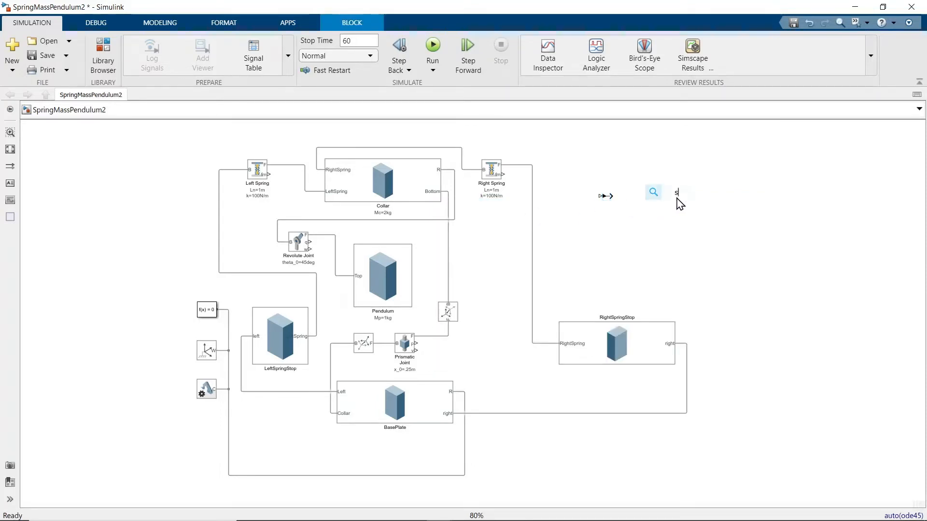
pyautogui.write('cope')
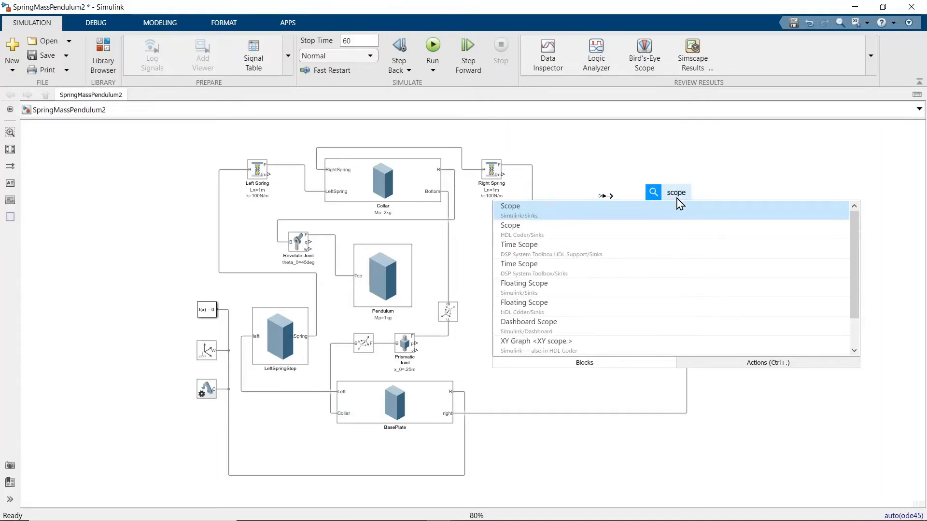
pyautogui.click(582, 210)
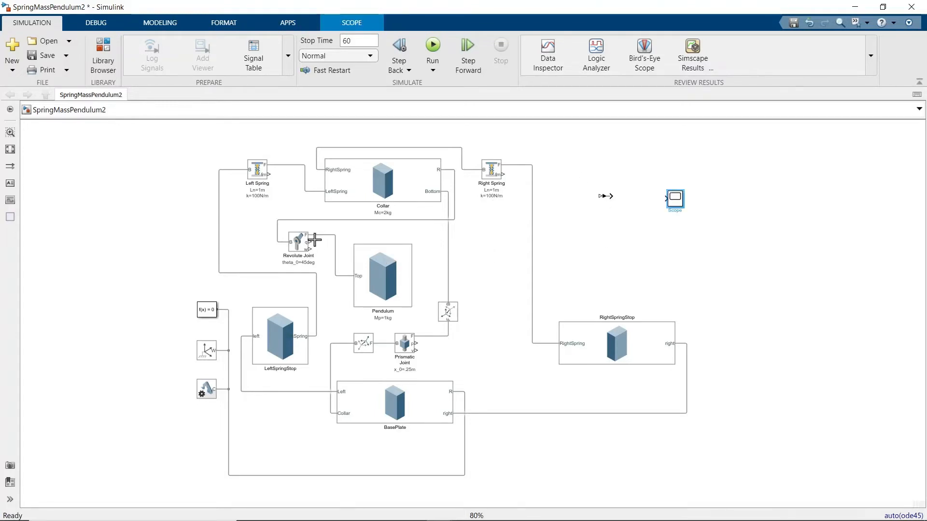
pyautogui.moveTo(314, 240); pyautogui.dragTo(671, 199)
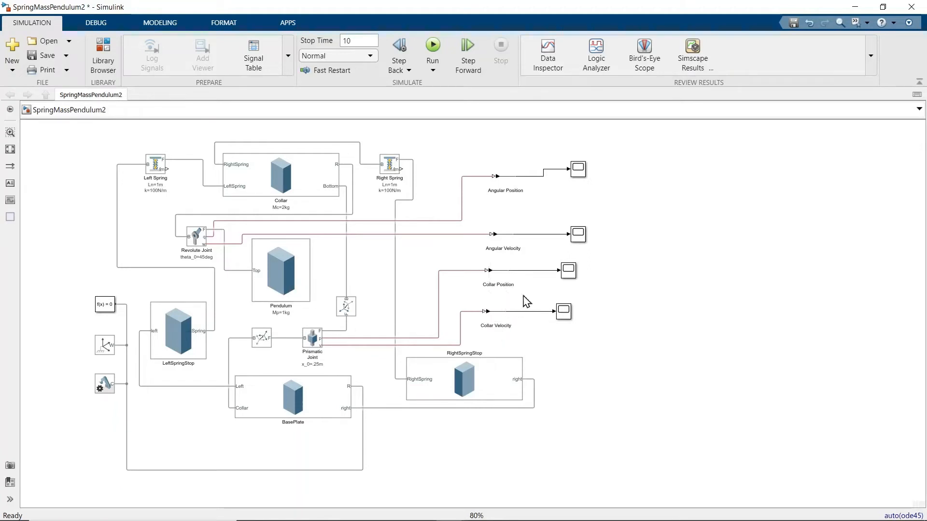
# Step: Examine the Collar Position signal in its scope, then close the plot
pyautogui.doubleClick(569, 270)
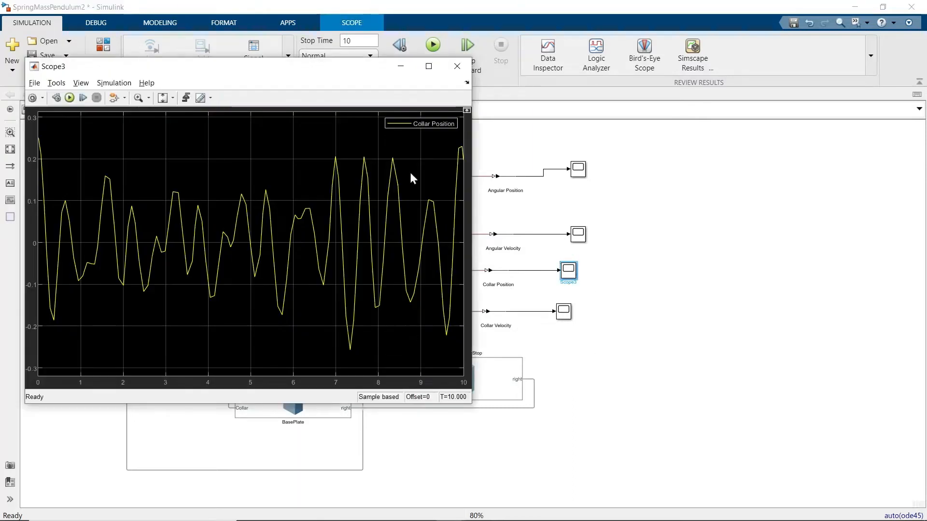
pyautogui.click(454, 73)
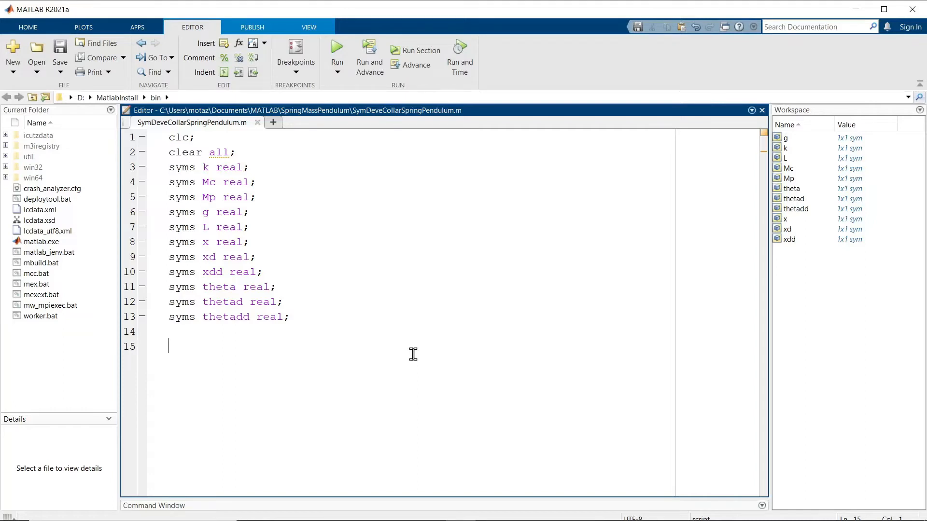
# Step: Define the total potential energy below the symbol declarations as V = Vg + Vs;
pyautogui.write('V = Vg ')
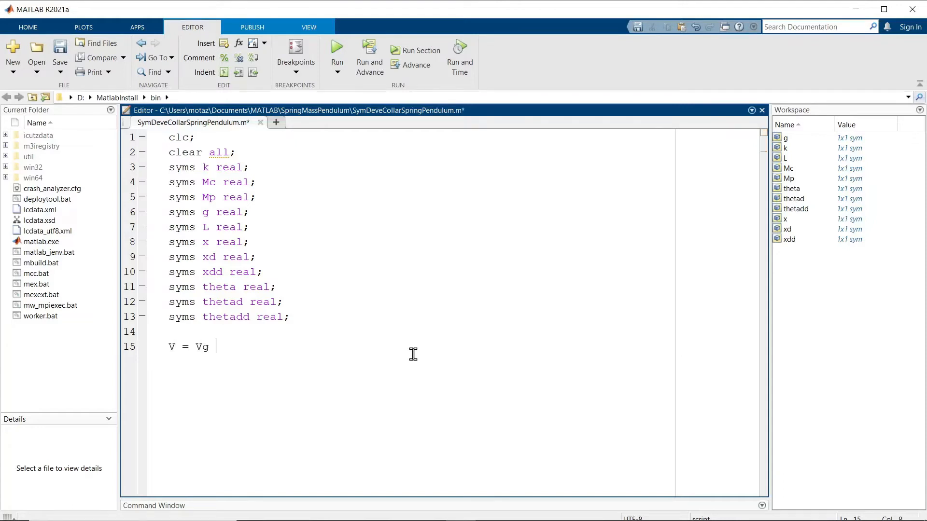
pyautogui.write('+ Vs;')
pyautogui.press('Return')
# Step: Define the gravitational potential energy above the V line as Vg = -Mp*g*(L/2)*cos(theta);
pyautogui.write('Vg')
pyautogui.write('-Mp*')
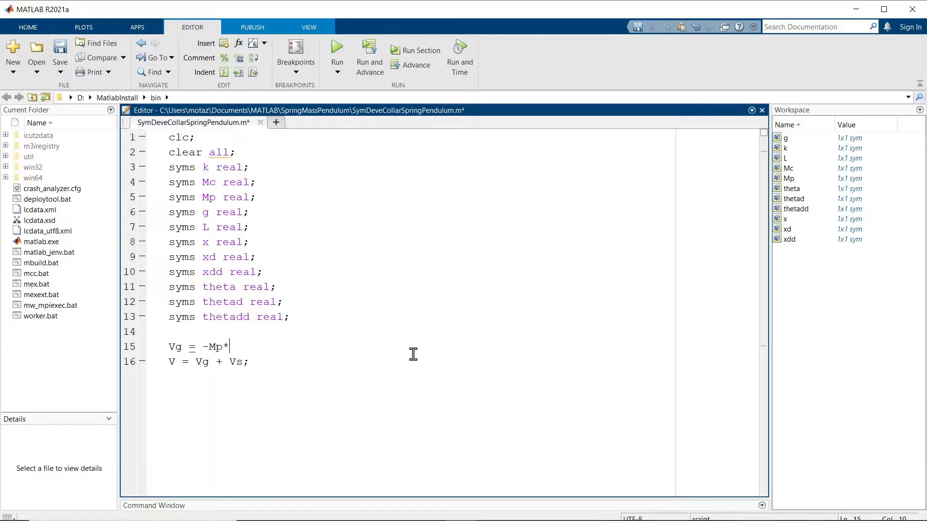
pyautogui.write('g*(l/2)*')
pyautogui.press('Left')
pyautogui.press('Left')
pyautogui.press('Left')
pyautogui.press('Left')
pyautogui.press('BackSpace')
pyautogui.write('L')
pyautogui.press('End')
pyautogui.write('cos(theta);')
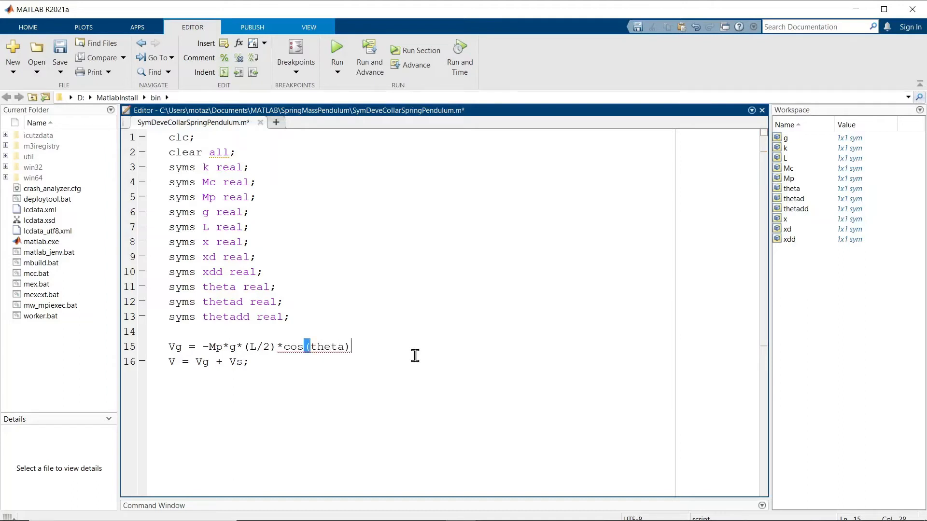
pyautogui.press('Return')
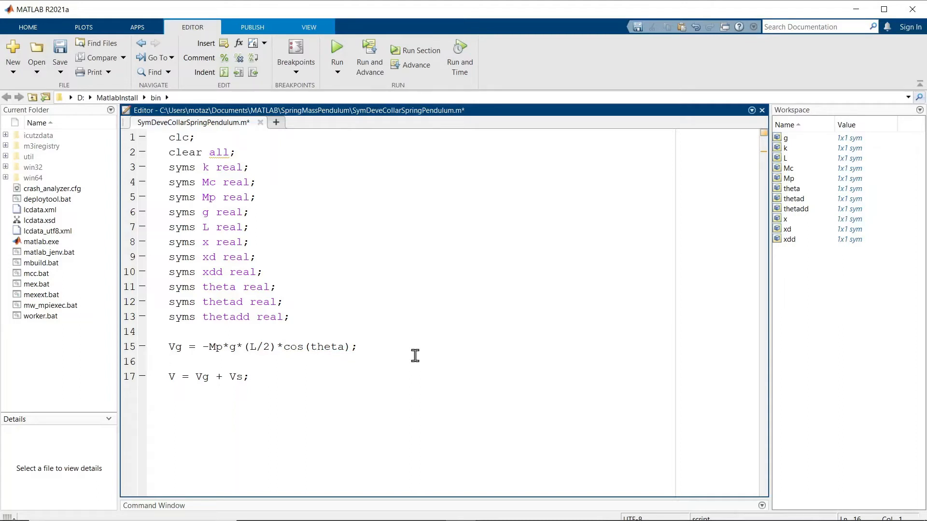
# Step: Define the spring potential energy as Vs = 2 * (.5*k*x^2); and run the script
pyautogui.write('Vs = 2 * (.5*k*x^2)')
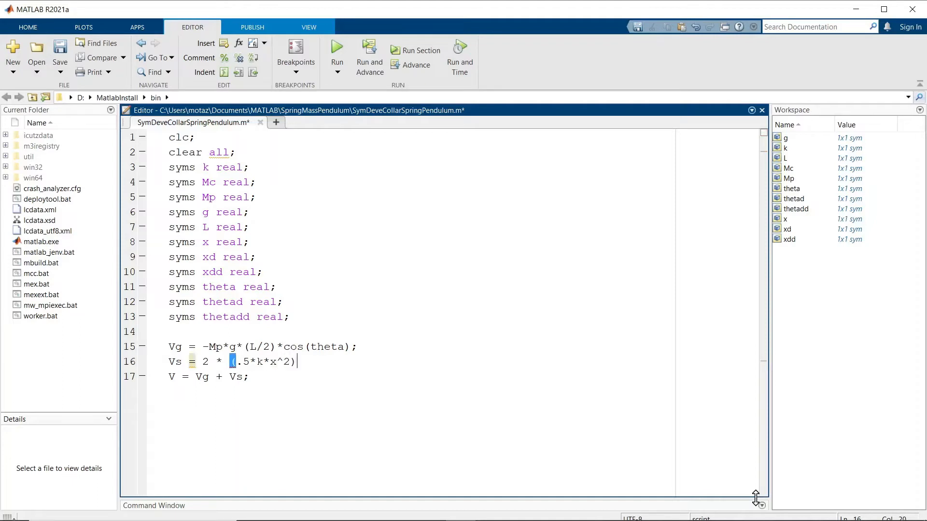
pyautogui.write(';')
pyautogui.press('F5')
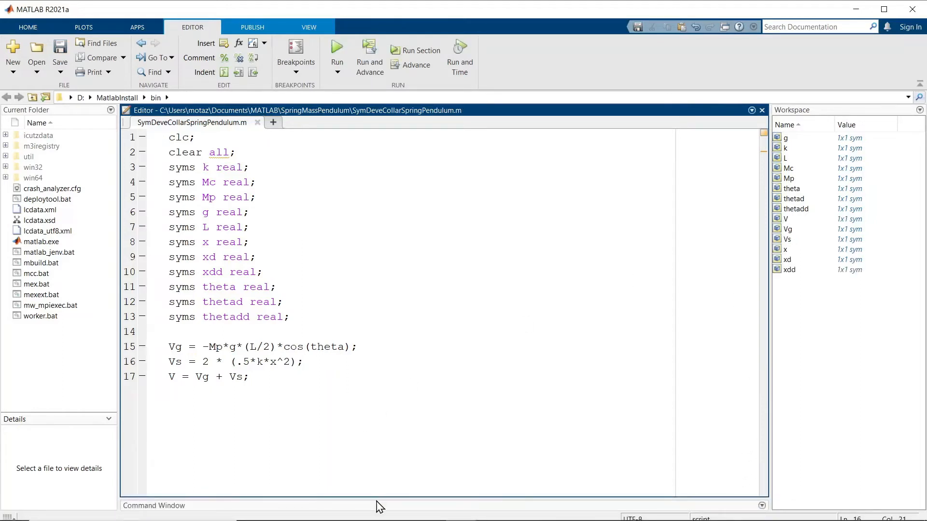
# Step: Reveal the Command Window, rerun the script with V's output displayed, and restore the semicolon on that line
pyautogui.moveTo(375, 498); pyautogui.dragTo(385, 405)
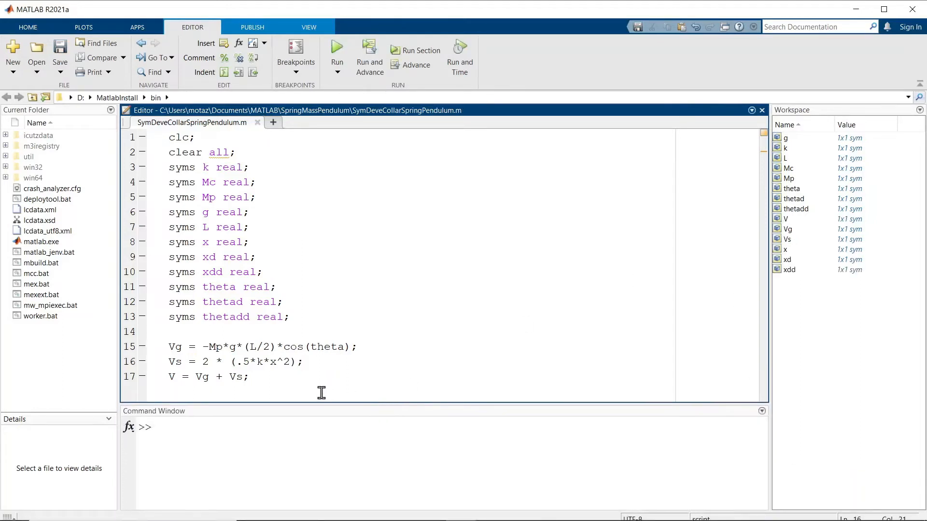
pyautogui.click(271, 379)
pyautogui.press('BackSpace')
pyautogui.press('F5')
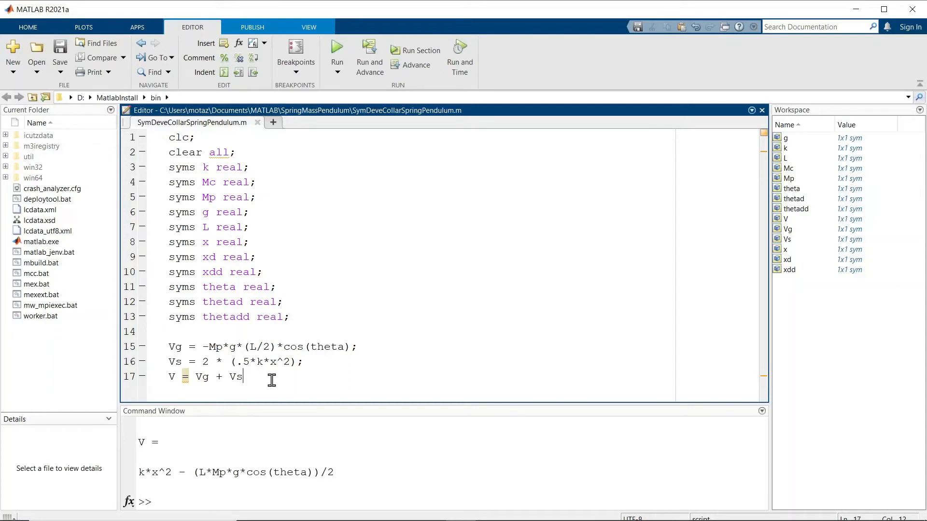
pyautogui.write(';')
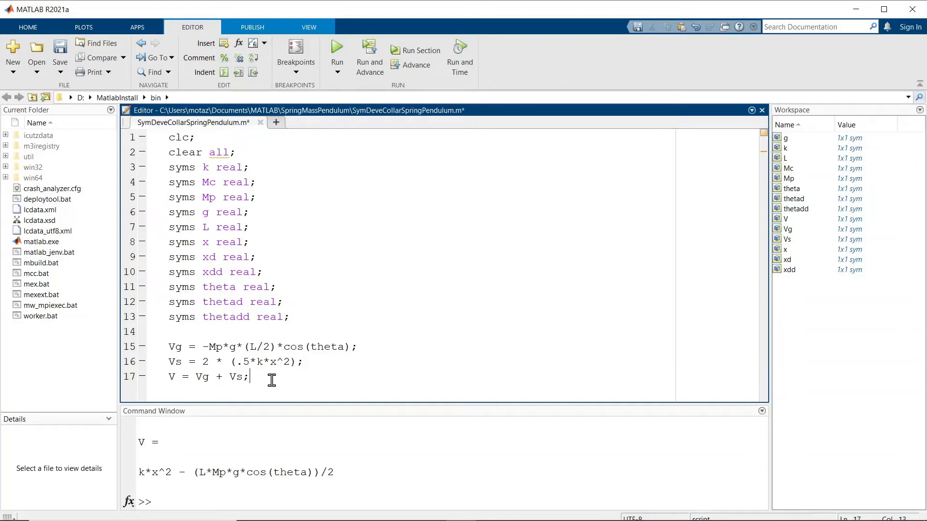
# Step: Define the total kinetic energy below the V line as T = Tc_t + Tp_t + Tp_r;, leaving blank space above it
pyautogui.press('Return')
pyautogui.press('Return')
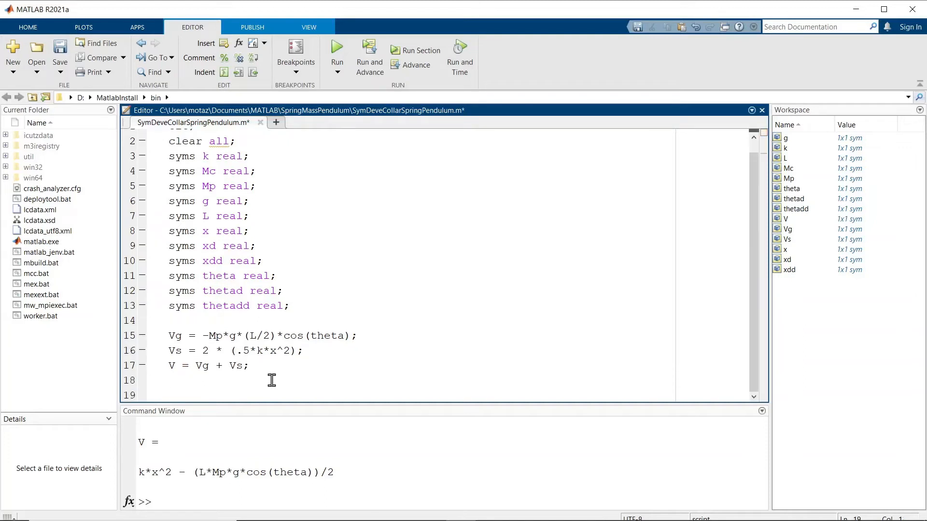
pyautogui.write('T')
pyautogui.write('Tc_t + Tp_t + Tp_r;')
pyautogui.press('Home')
pyautogui.press('Return')
pyautogui.press('Up')
pyautogui.scroll(-1, 284, 351)
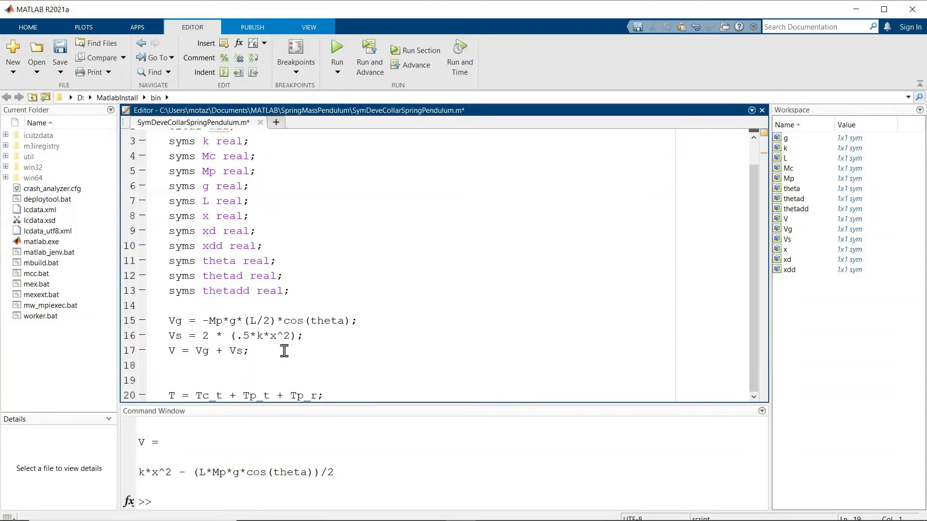
# Step: Define the collar's kinetic energy above the T line as Tc = .5*Mc*xd^2;
pyautogui.write('Tc')
pyautogui.write('=')
pyautogui.moveTo(11, 520)
pyautogui.write('.5*Mc*xd^2')
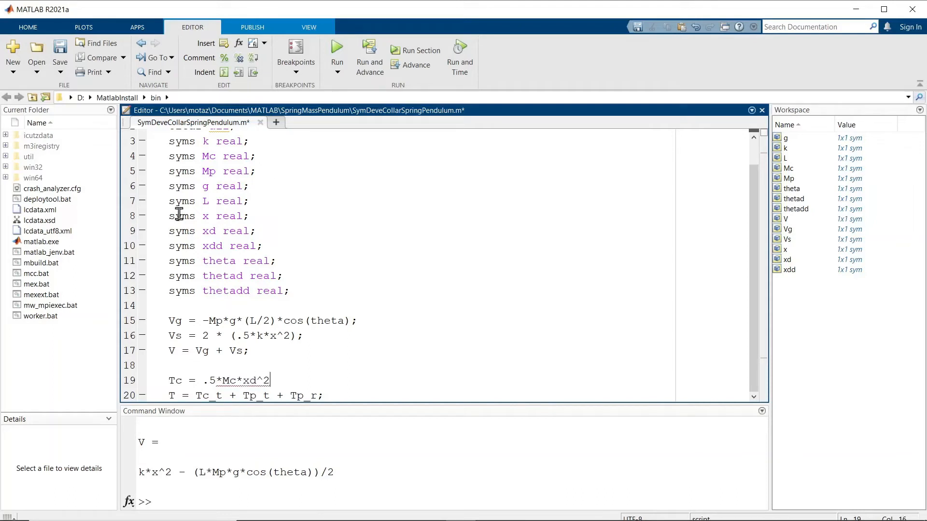
pyautogui.write(';')
pyautogui.press('Return')
pyautogui.write('Tp')
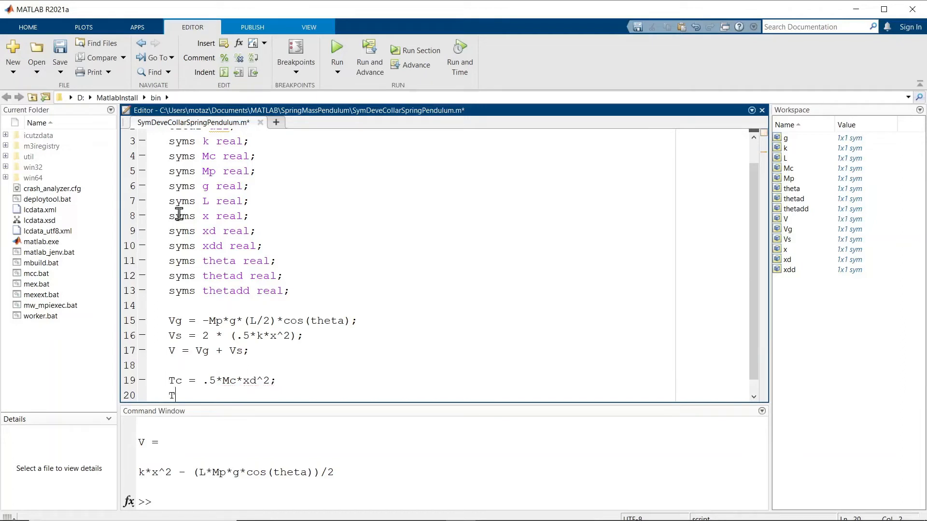
pyautogui.press('BackSpace')
pyautogui.press('BackSpace')
pyautogui.press('BackSpace')
pyautogui.scroll(-1, 380, 249)
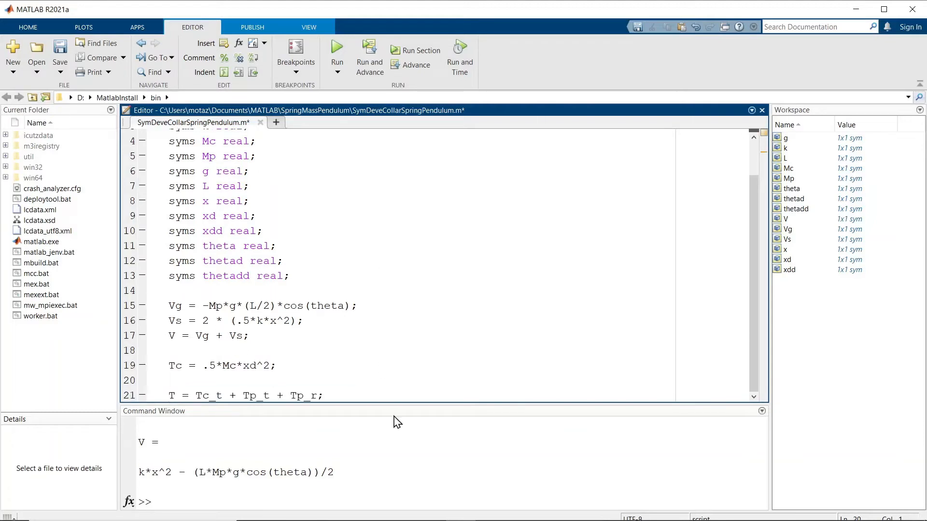
# Step: Enlarge the script editing area and add blank lines above and below the total kinetic energy line
pyautogui.moveTo(392, 404); pyautogui.dragTo(393, 436)
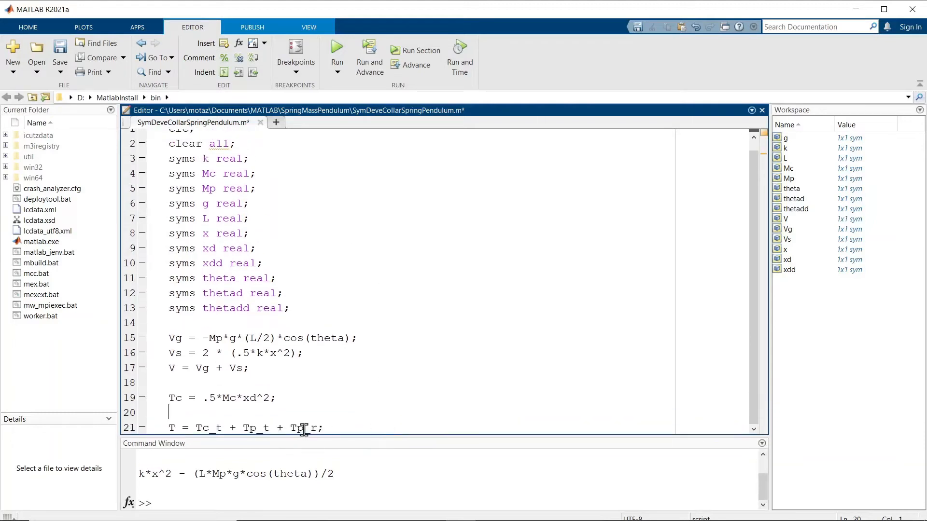
pyautogui.click(342, 427)
pyautogui.press('Return')
pyautogui.press('Return')
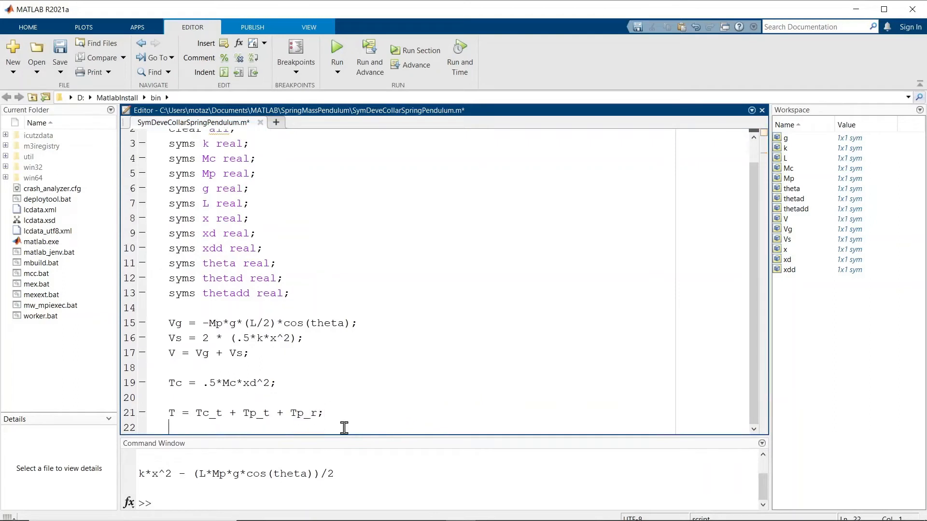
pyautogui.press('Up')
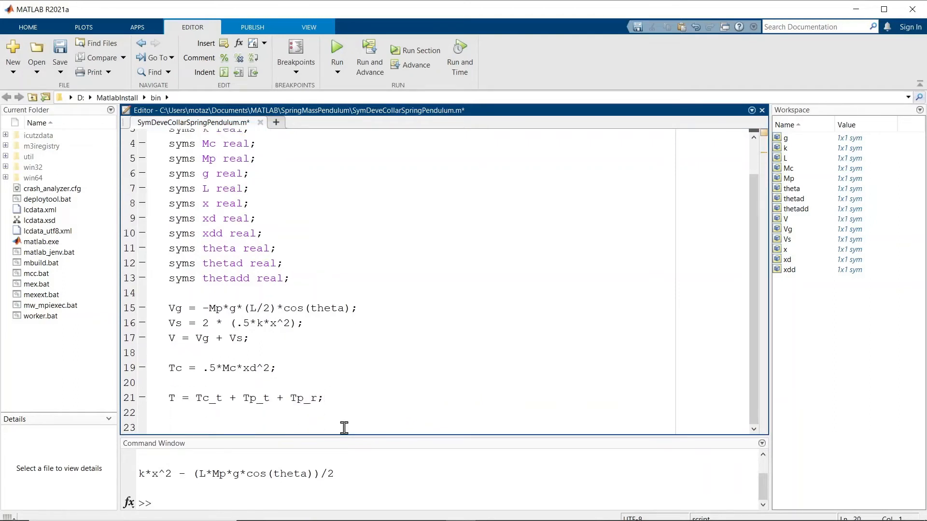
pyautogui.press('Return')
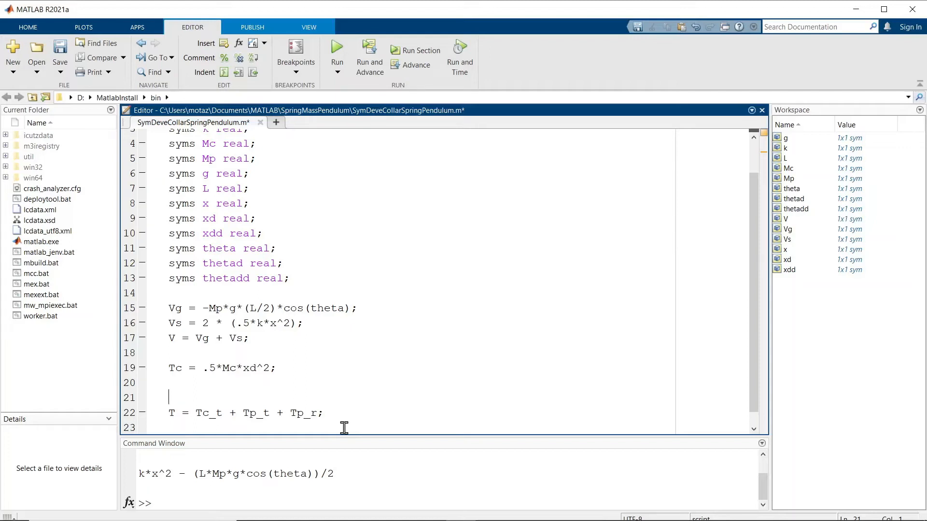
# Step: Define the unit vectors e_i = [1 0]; and e_j = [0 1]; below the Tc line
pyautogui.write('e_i')
pyautogui.write('= [1 0]')
pyautogui.press('Return')
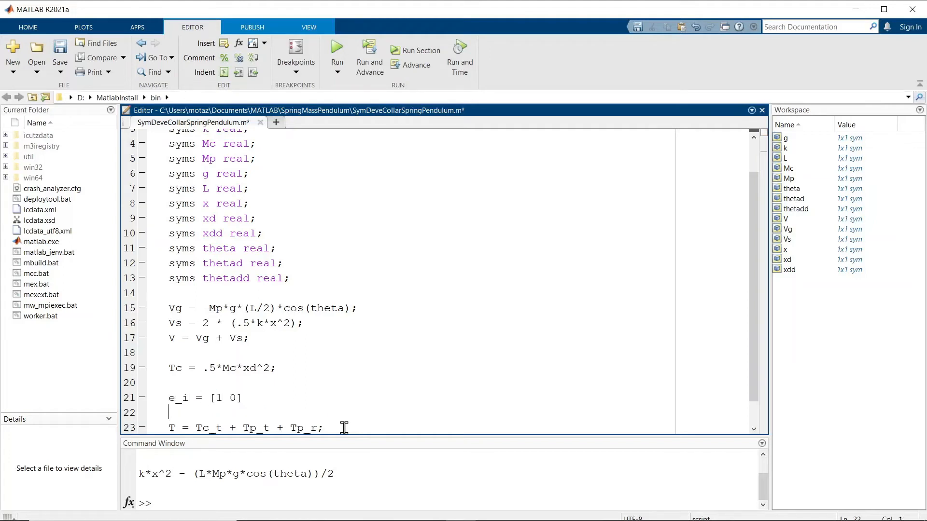
pyautogui.write('e_j = [0 1];')
pyautogui.press('Up')
pyautogui.write(';')
pyautogui.press('Down')
pyautogui.press('Return')
pyautogui.press('Return')
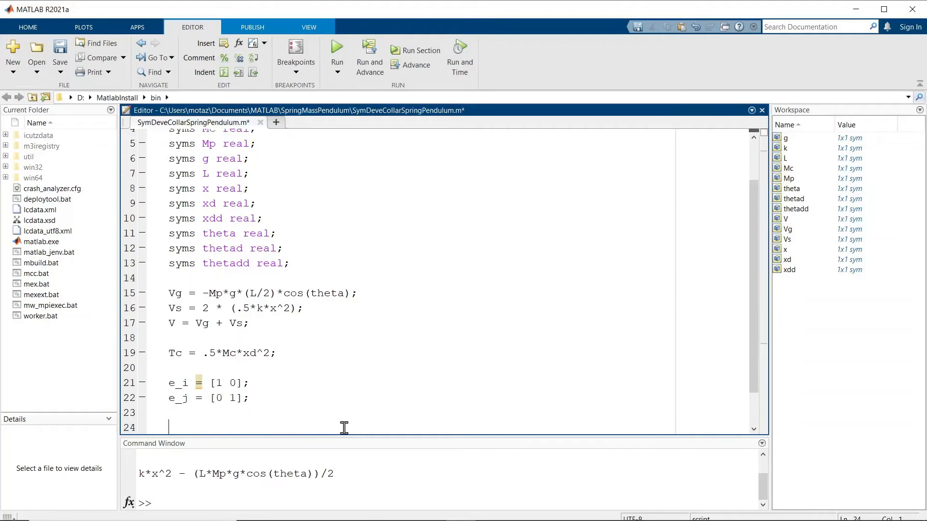
# Step: Begin the pendulum position vector below the unit vectors with rp = (x + L/2*sin(theta))
pyautogui.press('Up')
pyautogui.press('Down')
pyautogui.write('r_')
pyautogui.press('BackSpace')
pyautogui.write('p = x +')
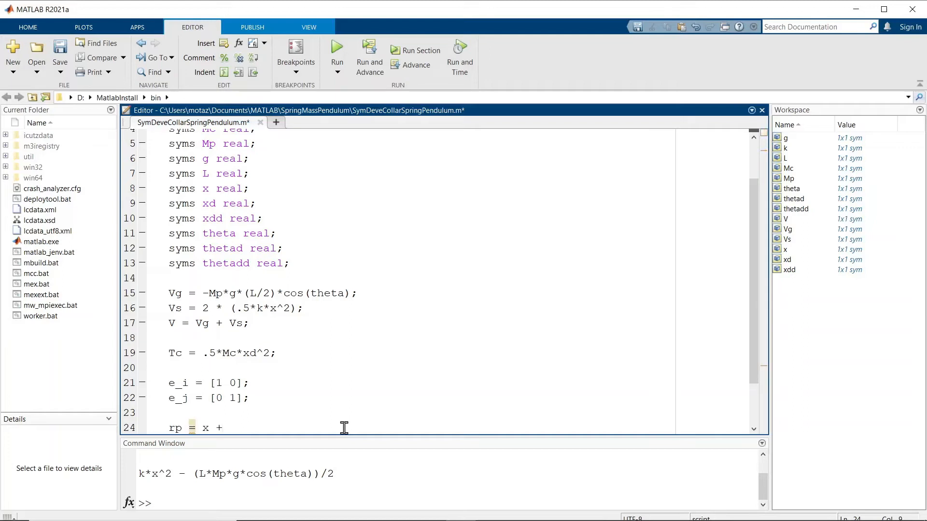
pyautogui.write(' L/2*sin(theta)')
pyautogui.write(')')
pyautogui.press('Left')
pyautogui.press('Left')
pyautogui.press('Left')
pyautogui.press('Left')
pyautogui.press('Left')
pyautogui.press('Left')
pyautogui.press('Left')
pyautogui.press('Left')
pyautogui.press('Left')
pyautogui.press('Left')
pyautogui.press('Left')
pyautogui.press('Left')
pyautogui.press('Left')
pyautogui.press('Left')
pyautogui.press('Left')
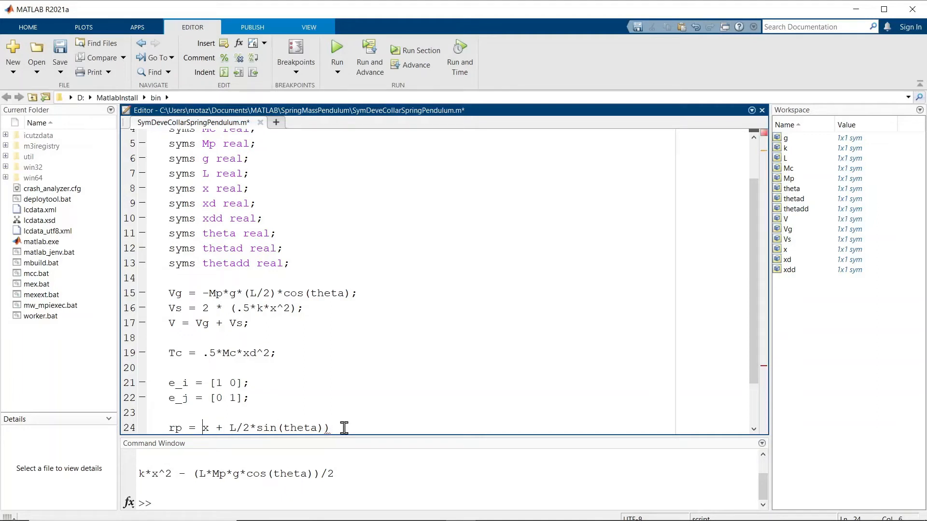
pyautogui.write('(')
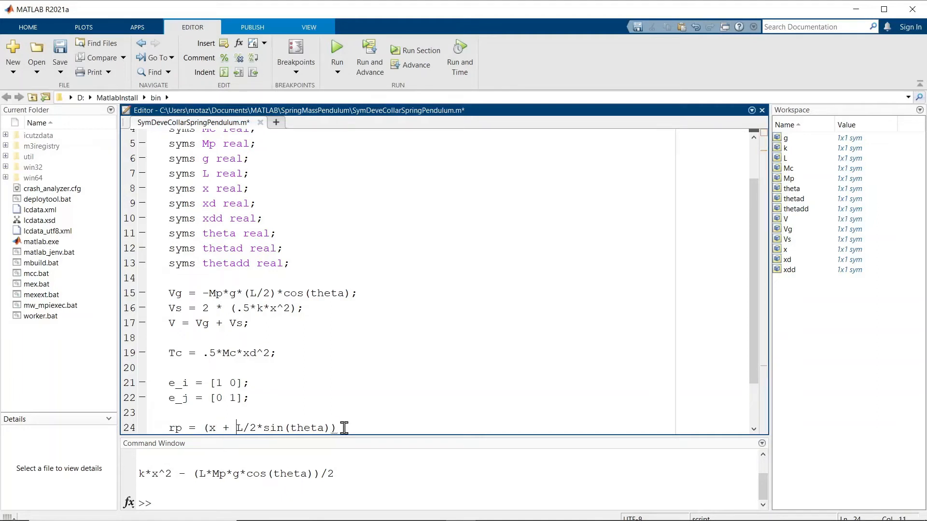
pyautogui.press('Down')
pyautogui.press('Down')
pyautogui.press('Left')
pyautogui.press('Left')
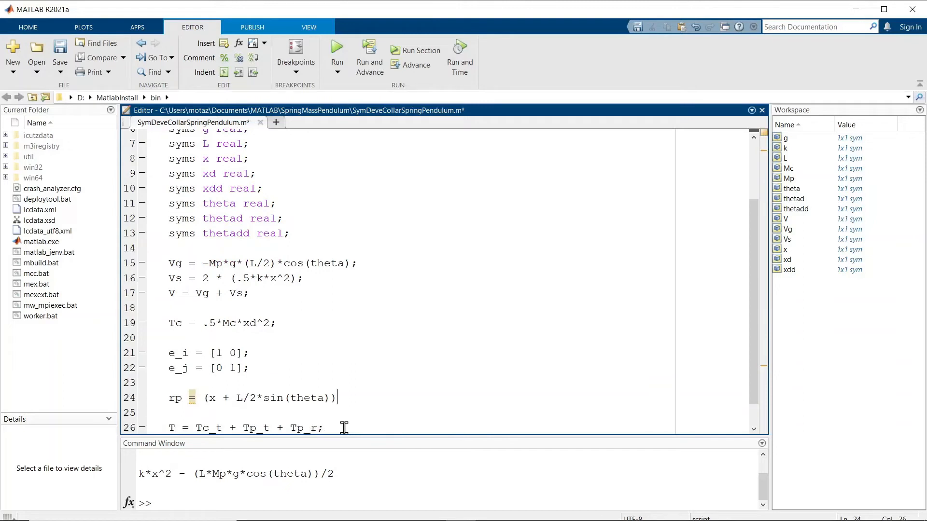
# Step: Complete the rp expression with *e_i + (L/2*cos(theta))*e_j;
pyautogui.write('*e_i + L/2*cos(')
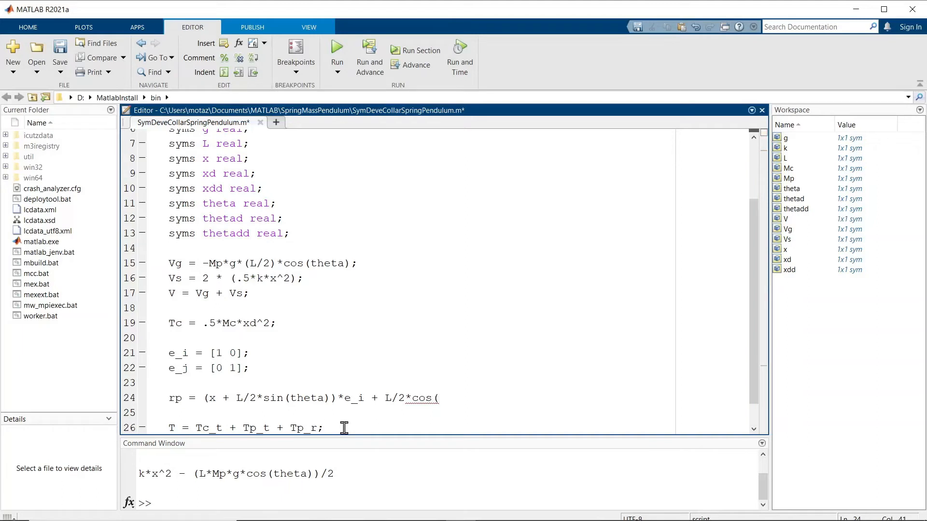
pyautogui.write('theta)')
pyautogui.write('*')
pyautogui.press('BackSpace')
pyautogui.write(')')
pyautogui.press('Left')
pyautogui.press('Left')
pyautogui.press('Left')
pyautogui.press('Left')
pyautogui.press('Left')
pyautogui.press('Left')
pyautogui.press('Left')
pyautogui.press('Left')
pyautogui.press('Left')
pyautogui.press('Left')
pyautogui.write('(')
pyautogui.press('Right')
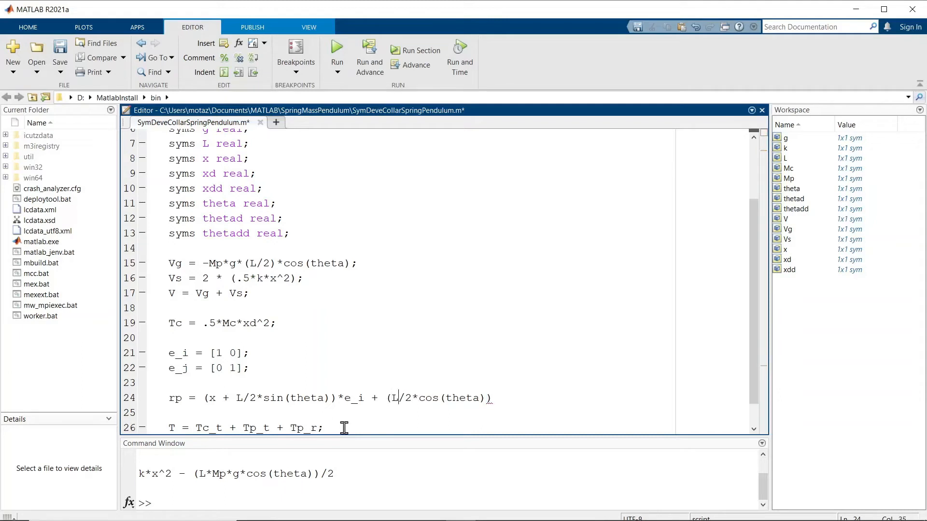
pyautogui.press('End')
pyautogui.write('*e_j;')
pyautogui.press('Return')
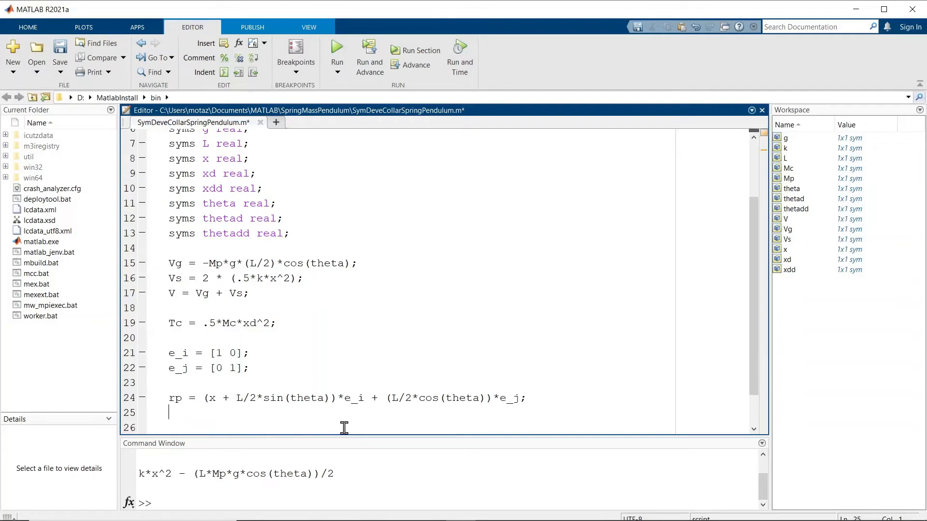
# Step: Define the pendulum velocity below rp as vp = diff(rp,x)*xd + diff(rp,theta)*thetad;
pyautogui.write('vp = diff(rp,x)')
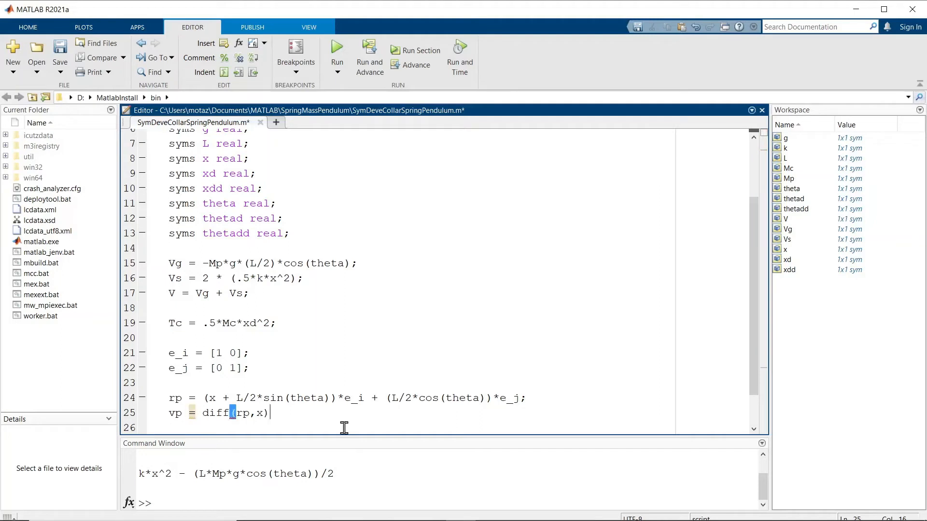
pyautogui.write('*xd +')
pyautogui.write('diff(')
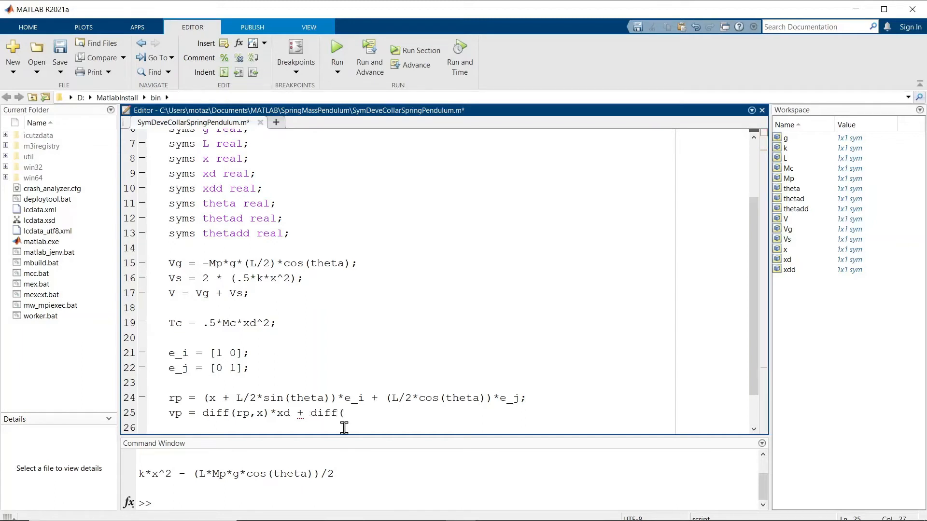
pyautogui.write('rp,')
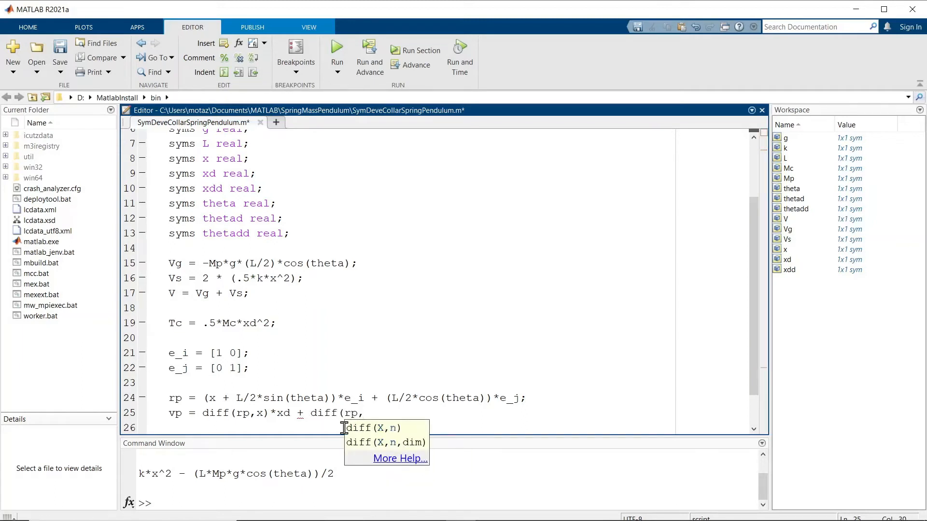
pyautogui.write('theta)*thet')
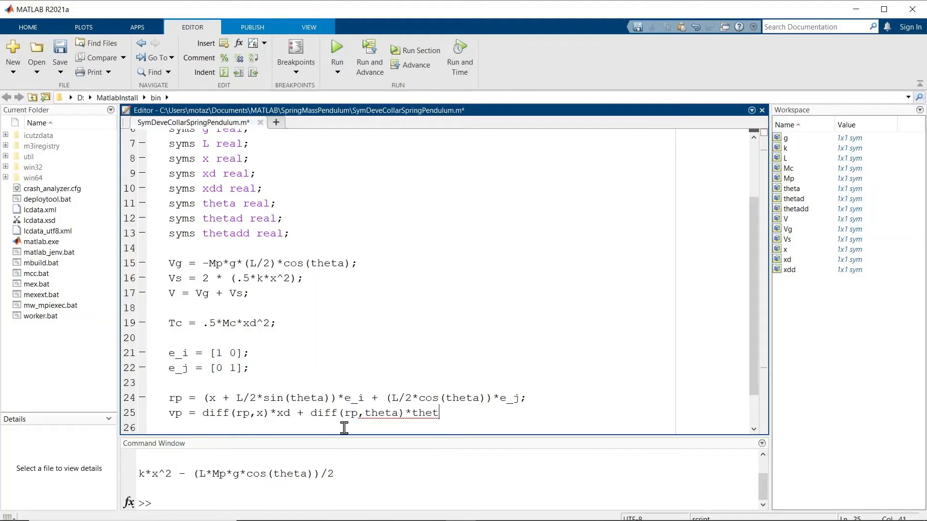
pyautogui.write('ad;')
# Step: Define the pendulum's translational kinetic energy below the vp line as Tp_t = .5*Mp*dot(vp,vp);
pyautogui.press('Return')
pyautogui.press('Return')
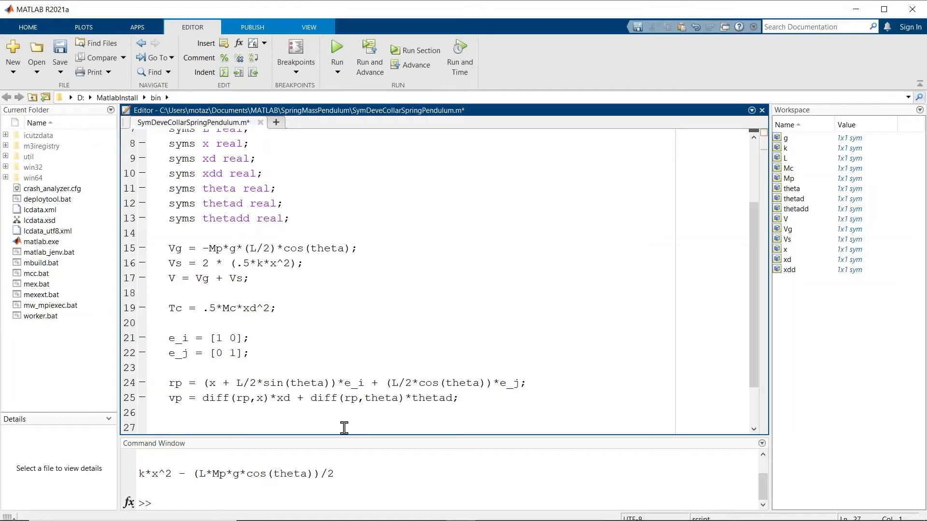
pyautogui.scroll(-2, 343, 409)
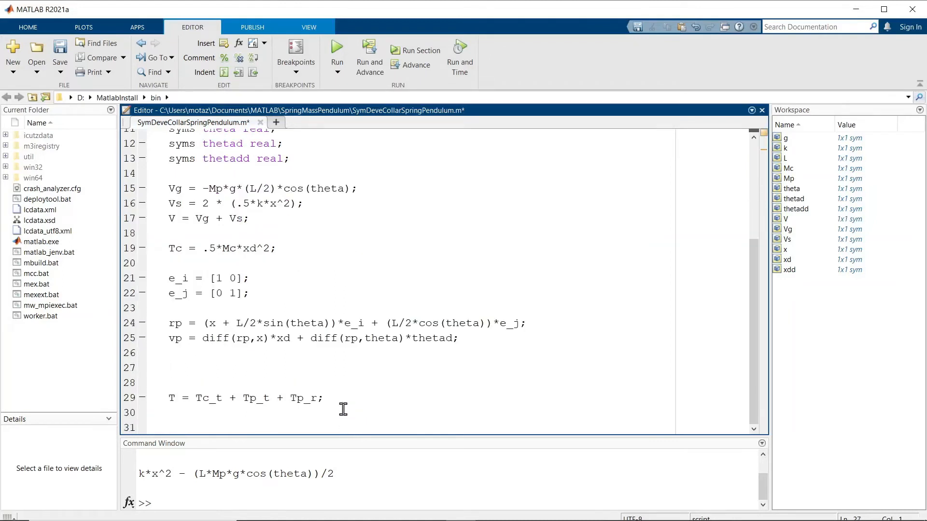
pyautogui.write('Tp_t ')
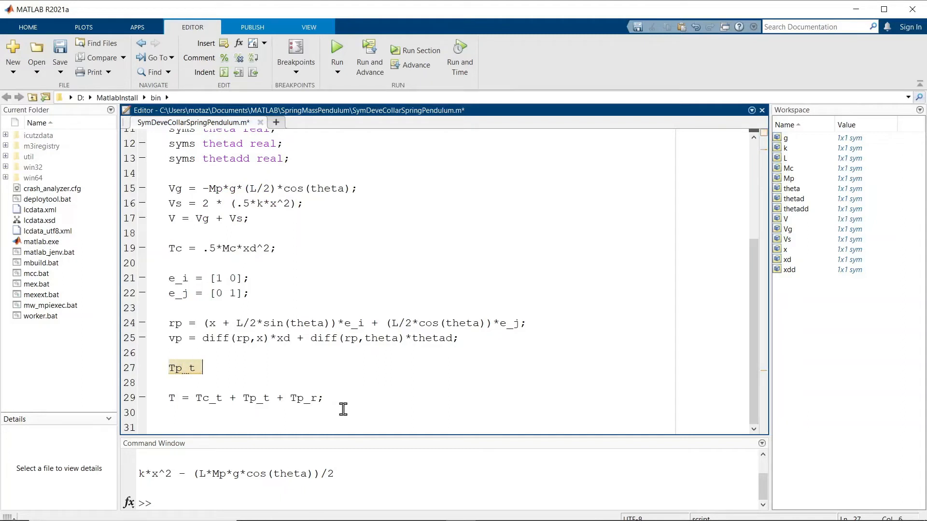
pyautogui.write('= .5')
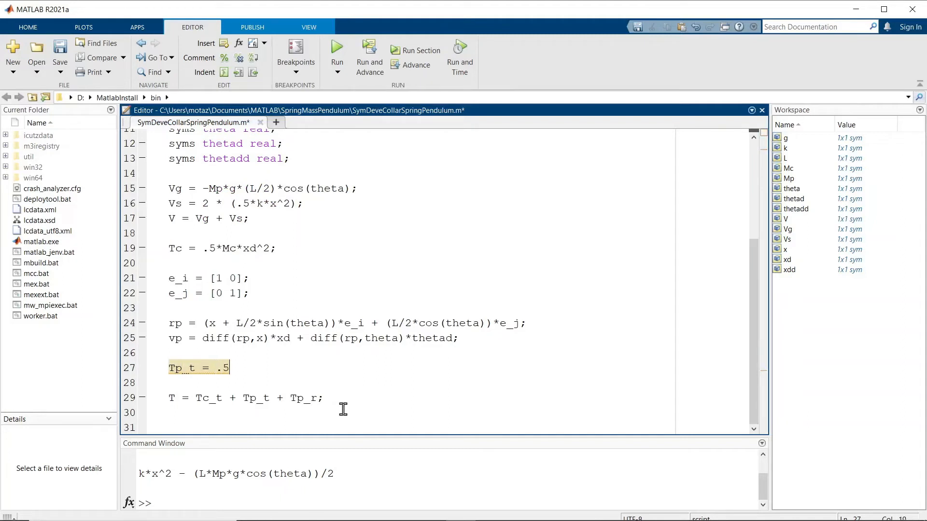
pyautogui.write('*')
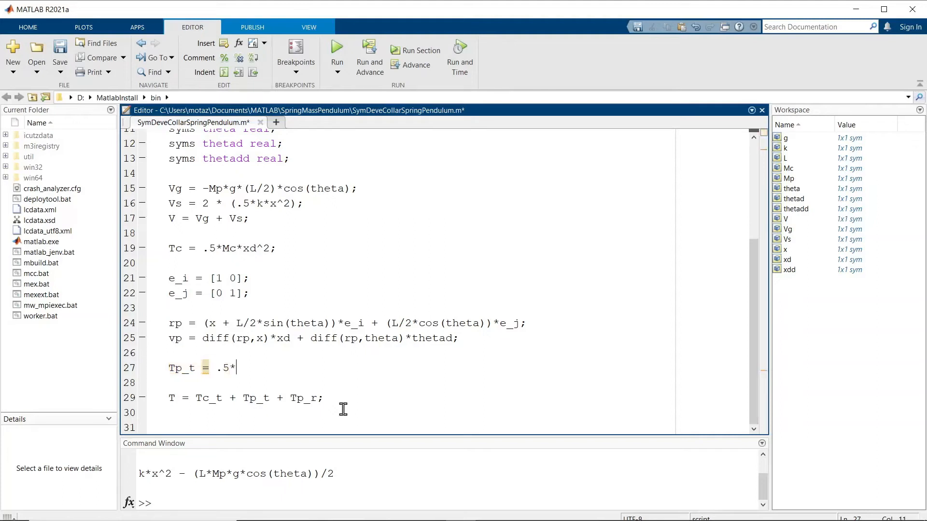
pyautogui.write('Mp*dot(vp')
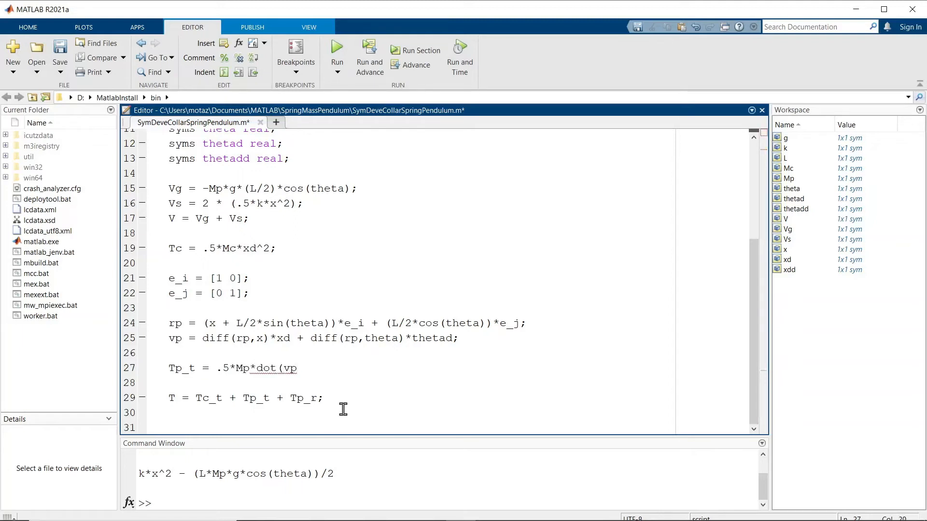
pyautogui.write(',vp);')
# Step: Define the pendulum's rotational kinetic energy two lines below Tp_t as Tp_r = .5*I*thetad^2;
pyautogui.press('Return')
pyautogui.press('Return')
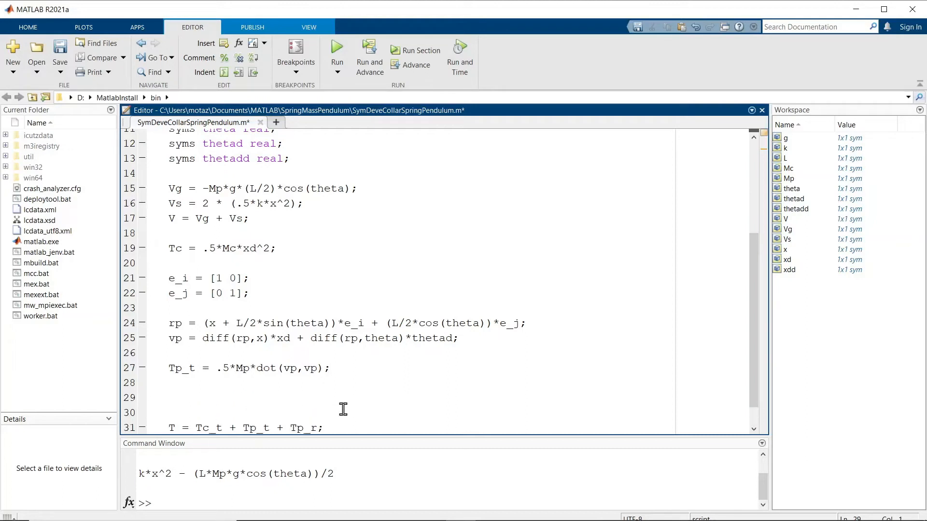
pyautogui.write('Tp_r =')
pyautogui.write('.5*I*thetad')
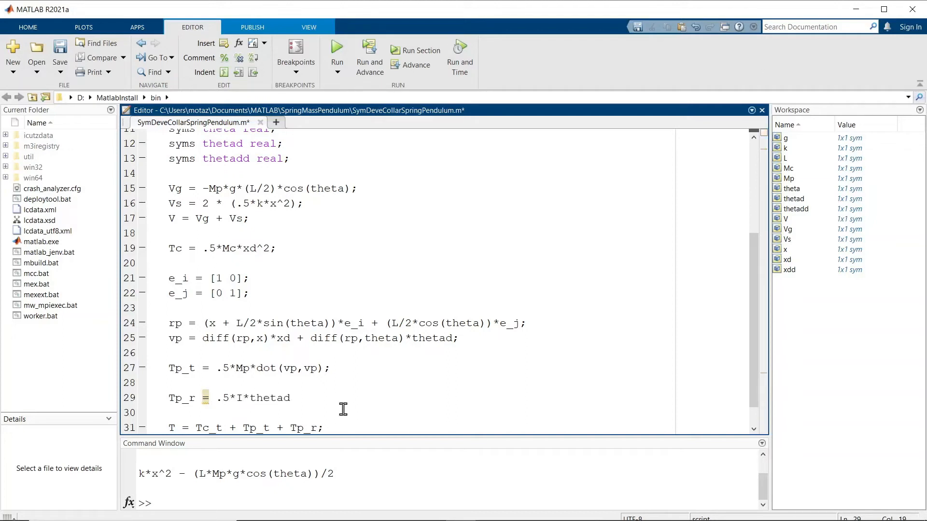
pyautogui.write('^2')
# Step: Define the pendulum's moment of inertia between Tp_t and Tp_r as I = (1/12)*Mp*L^2;
pyautogui.press('Up')
pyautogui.write('I =')
pyautogui.write(' 1/12)')
pyautogui.press('Left')
pyautogui.press('Left')
pyautogui.write('(')
pyautogui.press('Right')
pyautogui.press('Right')
pyautogui.press('Right')
pyautogui.write('*Mp')
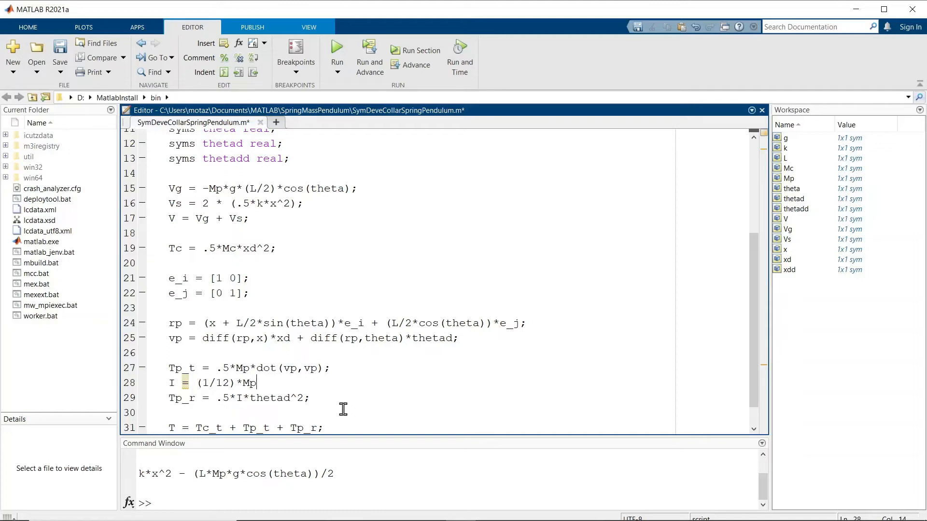
pyautogui.write('*L^2;')
# Step: Add T = simplify(T) without a semicolon directly below the total kinetic energy line
pyautogui.scroll(-1, 343, 409)
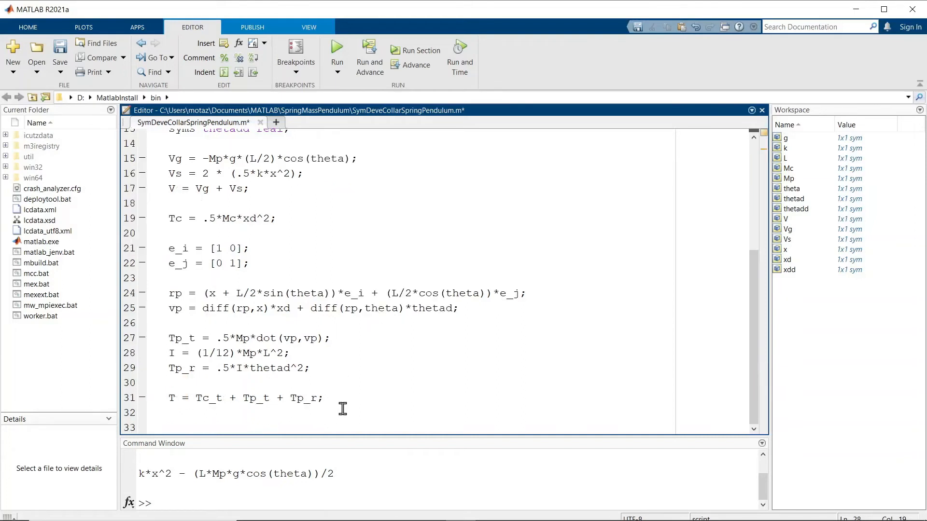
pyautogui.press('Down')
pyautogui.press('Down')
pyautogui.press('Down')
pyautogui.press('Down')
pyautogui.write('T = simplify(T)')
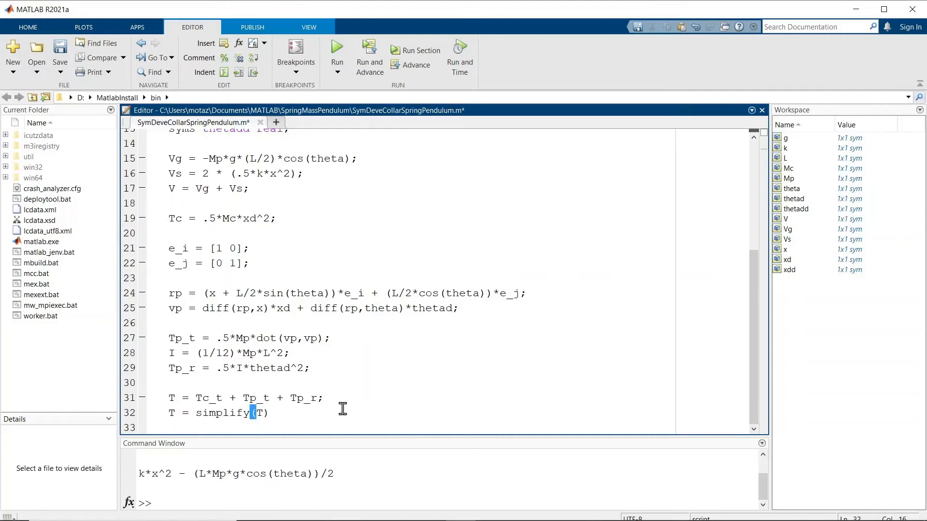
# Step: Remove the semicolon after V = Vg + Vs so its result prints, and run the script
pyautogui.press('Up')
pyautogui.press('Up')
pyautogui.press('Up')
pyautogui.press('Up')
pyautogui.press('BackSpace')
pyautogui.press('F5')
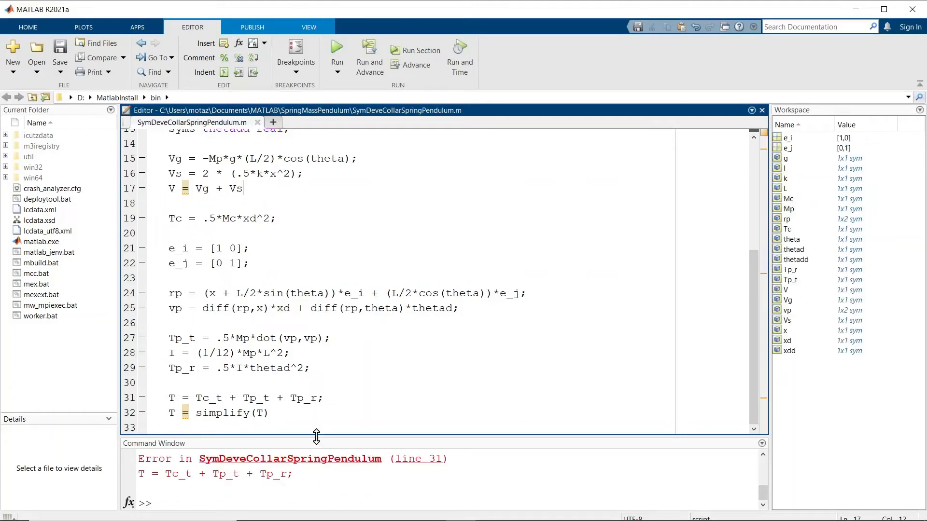
# Step: Rename the collar kinetic energy variable Tc to Tc_t, rerun the script and enlarge the Command Window to view V and T
pyautogui.moveTo(316, 436); pyautogui.dragTo(317, 378)
pyautogui.click(334, 366)
pyautogui.scroll(-2, 334, 365)
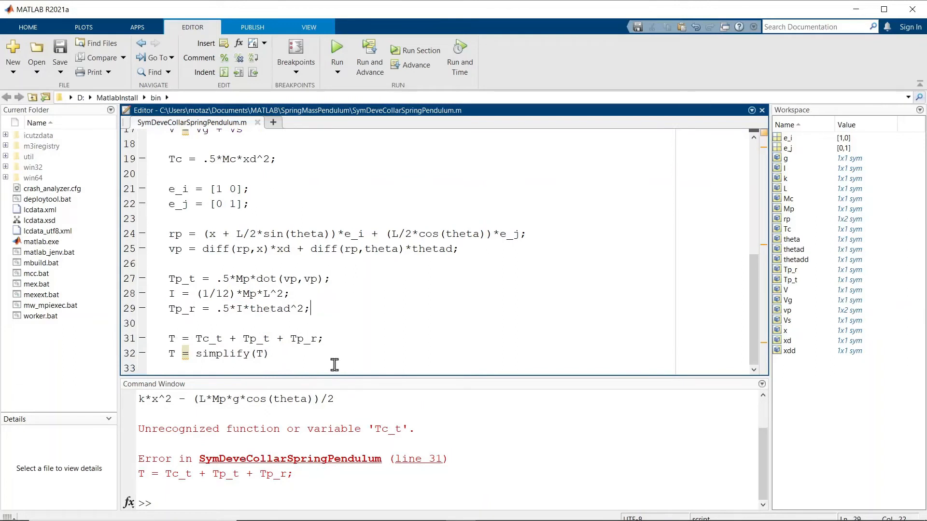
pyautogui.click(182, 159)
pyautogui.write('_t')
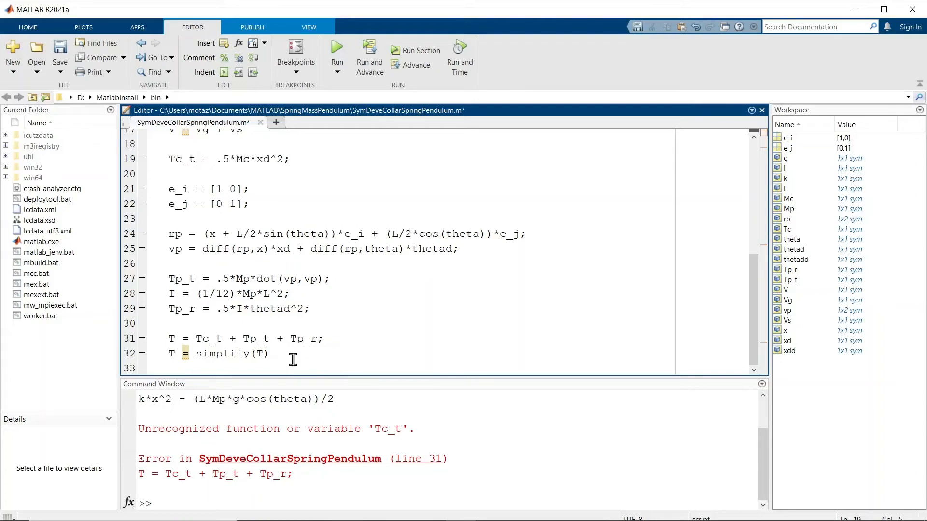
pyautogui.click(337, 51)
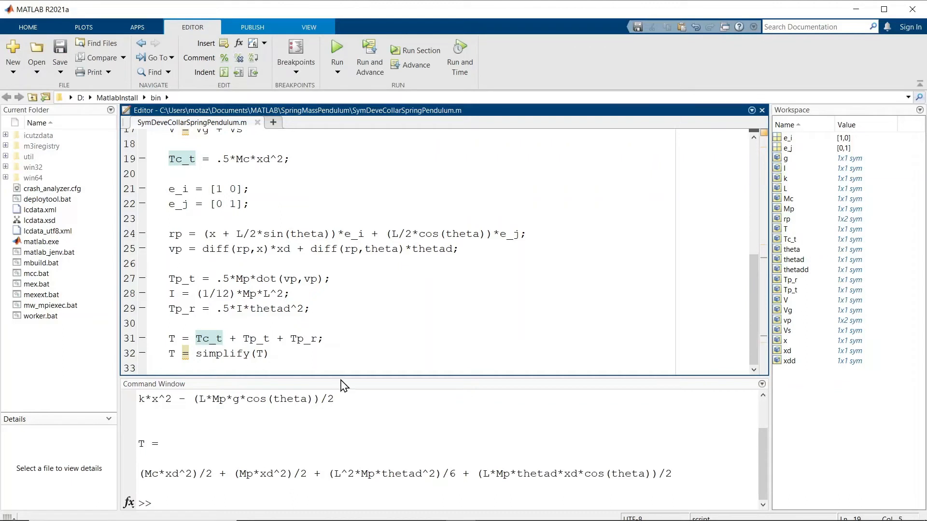
pyautogui.moveTo(342, 376); pyautogui.dragTo(344, 334)
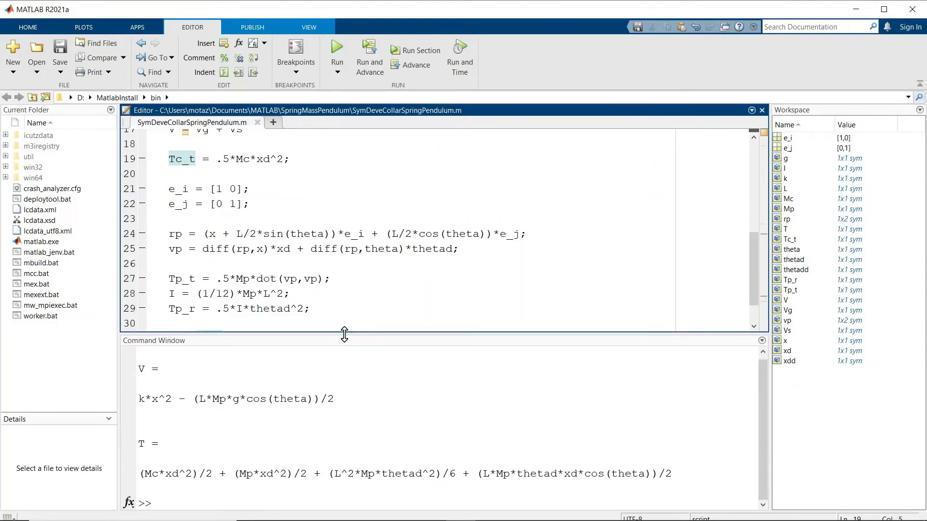
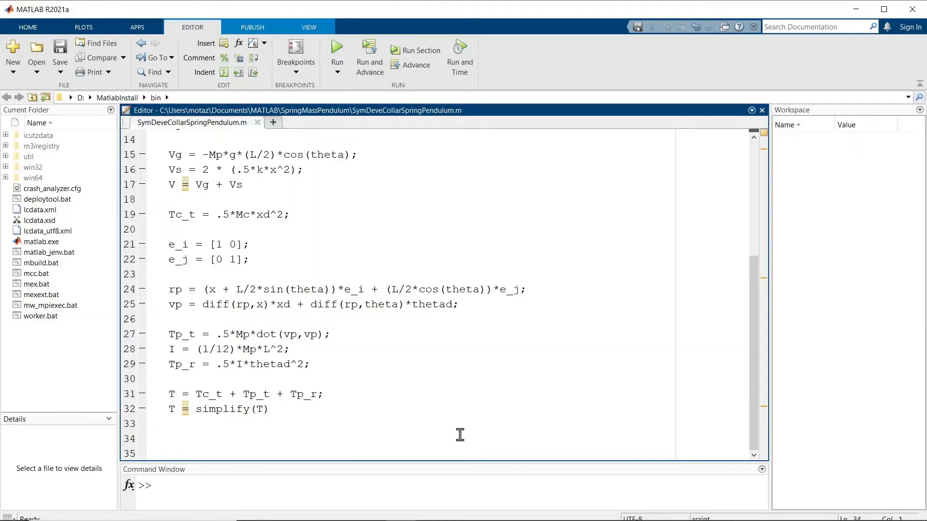
# Step: Add the partial derivative of T with respect to xd below the simplify line as pTpxd = diff(T, xd);
pyautogui.write('pTp')
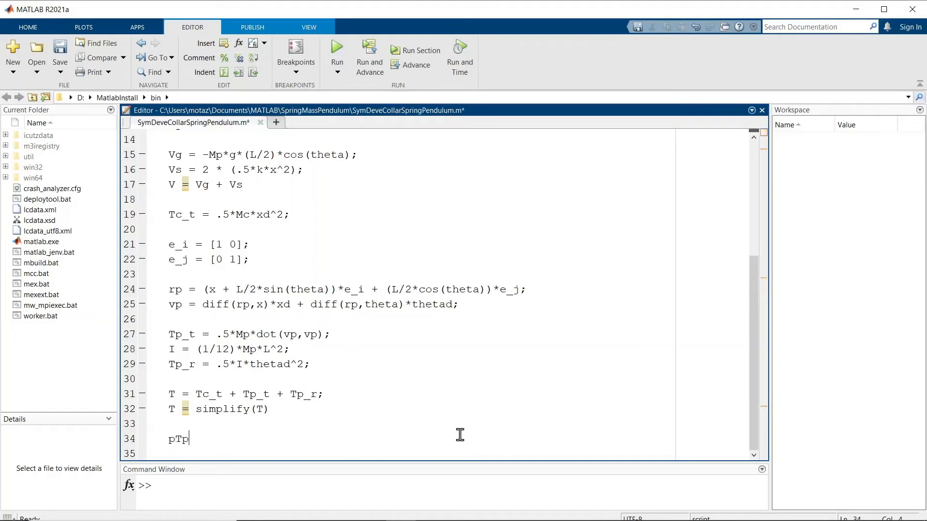
pyautogui.write('xd = di')
pyautogui.press('BackSpace')
pyautogui.press('BackSpace')
pyautogui.write('diff(T, x')
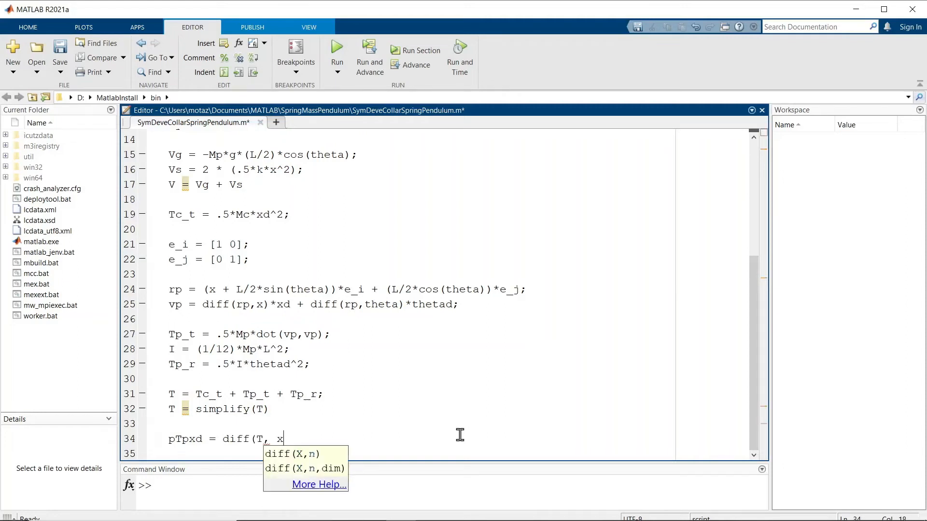
pyautogui.write('d);')
pyautogui.press('Return')
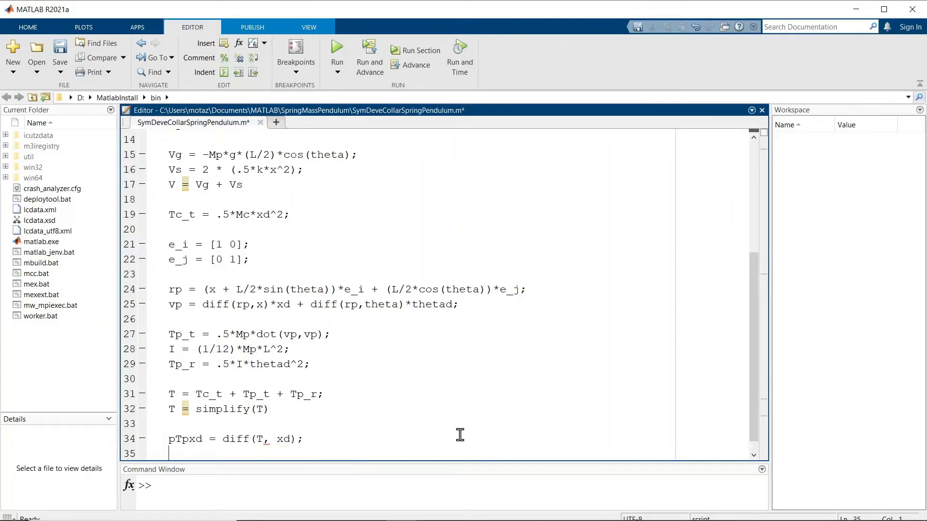
# Step: Start the time derivative of pTpxd two lines below it with dpTpxddt = diff(, reusing the copied variable name
pyautogui.press('Return')
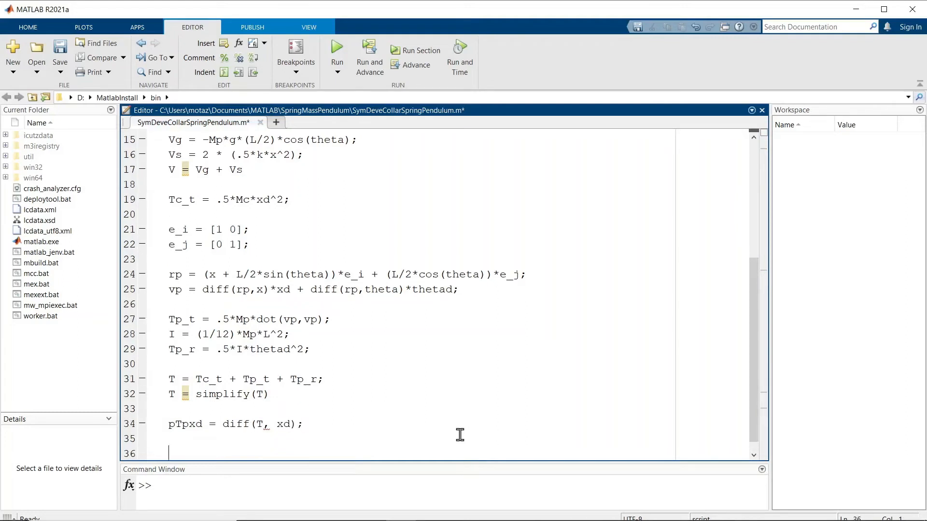
pyautogui.write('dp')
pyautogui.press('Home')
pyautogui.hotkey('shift', 'Right')
pyautogui.hotkey('shift', 'Right')
pyautogui.hotkey('shift', 'Right')
pyautogui.hotkey('shift', 'Right')
pyautogui.hotkey('shift', 'Right')
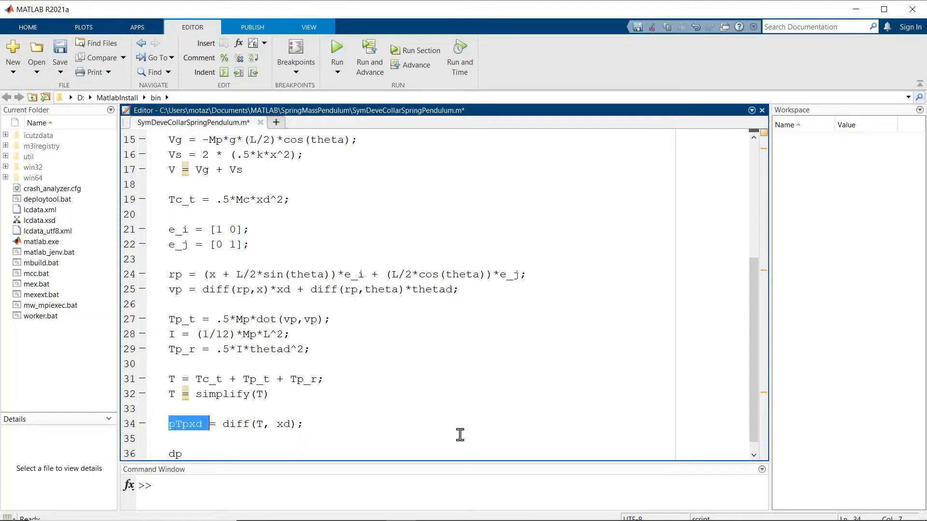
pyautogui.hotkey('ctrl', 'c')
pyautogui.press('Down')
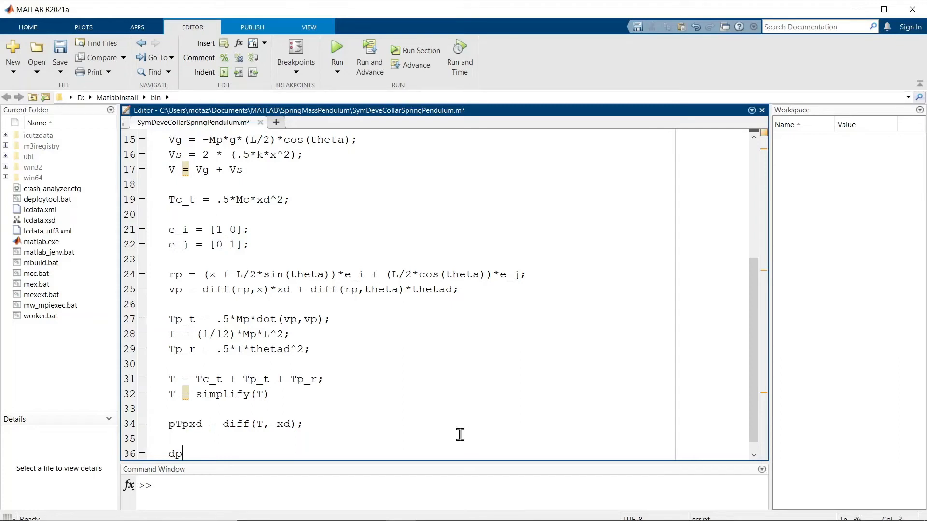
pyautogui.press('Down')
pyautogui.press('BackSpace')
pyautogui.hotkey('ctrl', 'v')
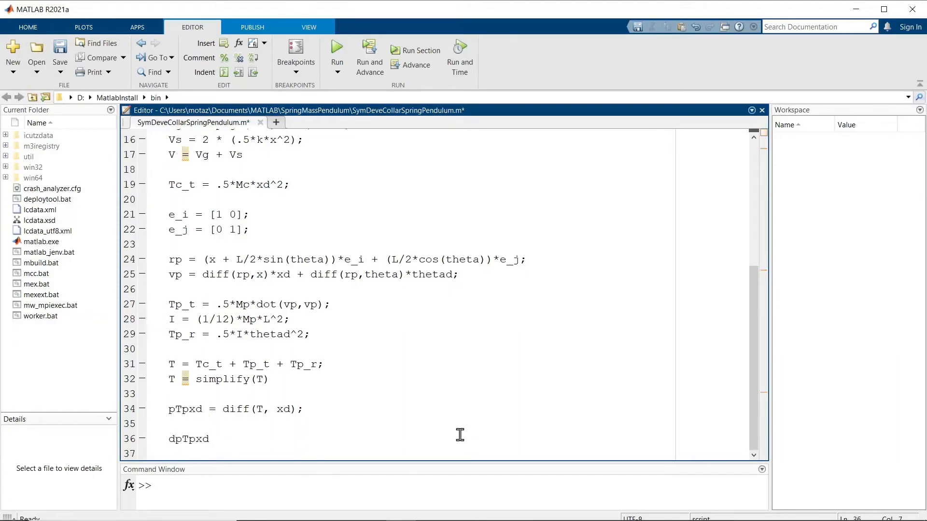
pyautogui.write('dt = diff')
# Step: Complete the first term of dpTpxddt as diff(pTpxd, x) * xd + ... and continue onto a new line
pyautogui.press('Up')
pyautogui.press('Up')
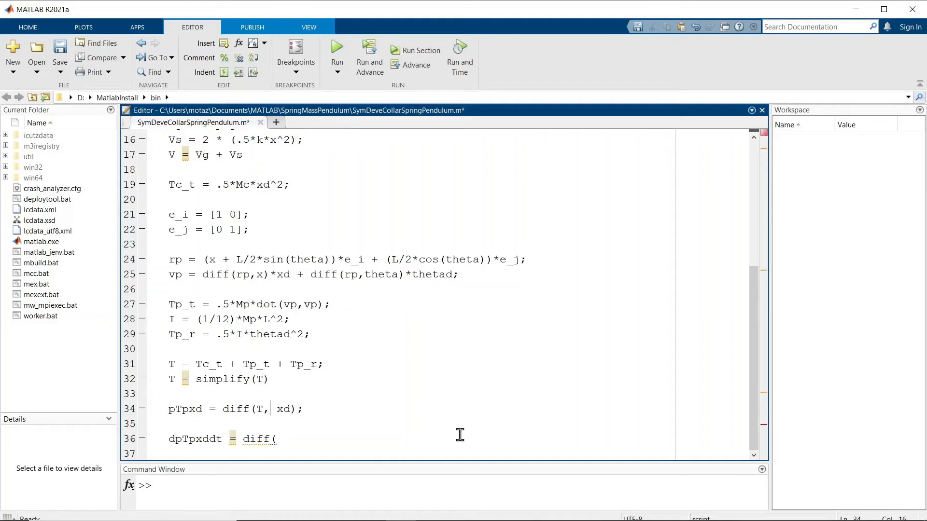
pyautogui.press('Left')
pyautogui.press('Left')
pyautogui.press('Left')
pyautogui.press('Left')
pyautogui.press('Left')
pyautogui.press('Left')
pyautogui.press('Left')
pyautogui.press('Left')
pyautogui.press('Left')
pyautogui.hotkey('shift', 'Home')
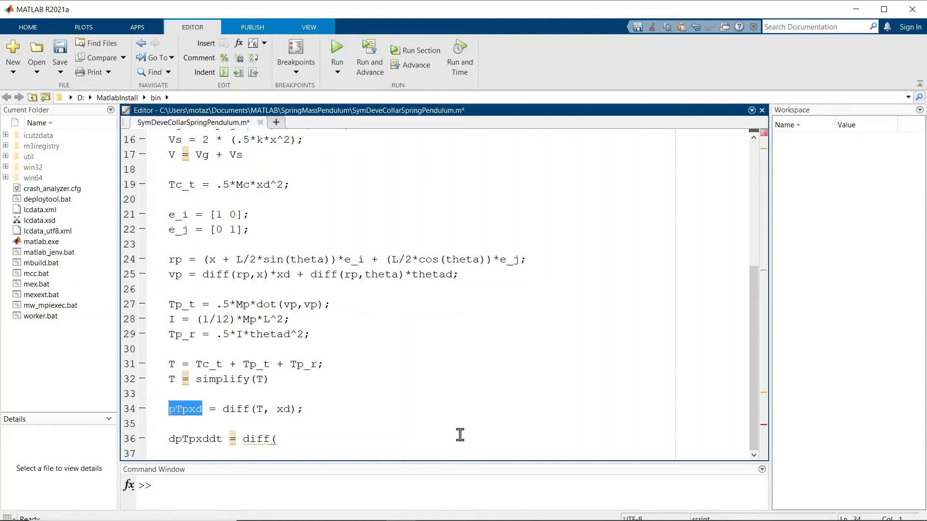
pyautogui.press('Down')
pyautogui.press('Down')
pyautogui.write('ddt = diff(')
pyautogui.hotkey('ctrl', 'v')
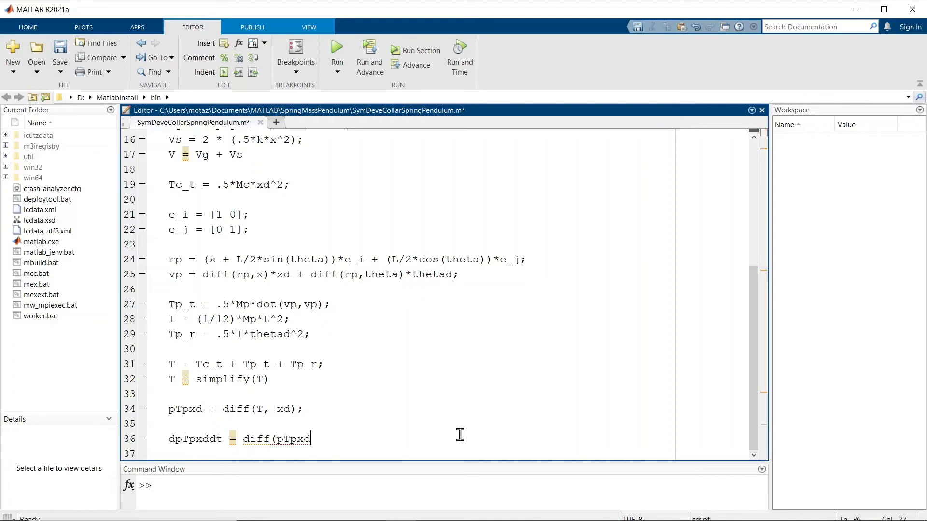
pyautogui.write(', x) * xd + ...')
pyautogui.press('Return')
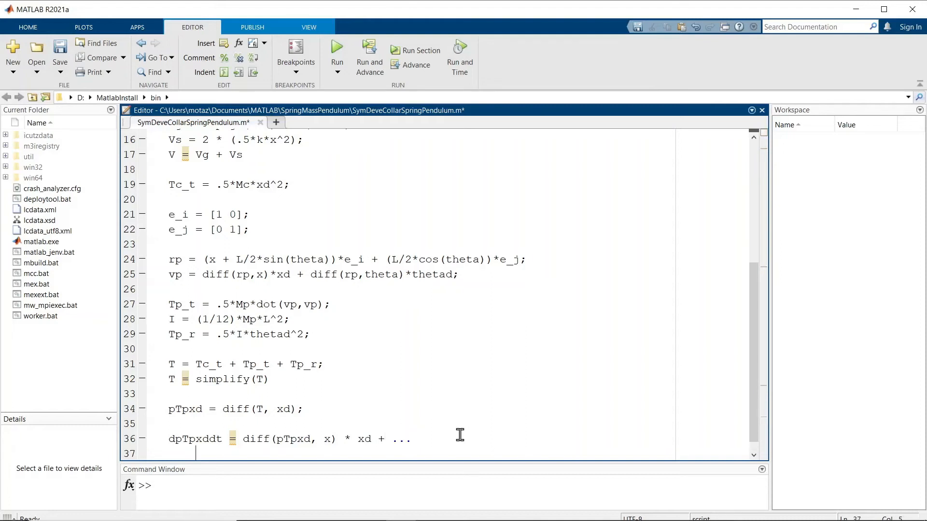
pyautogui.press('Return')
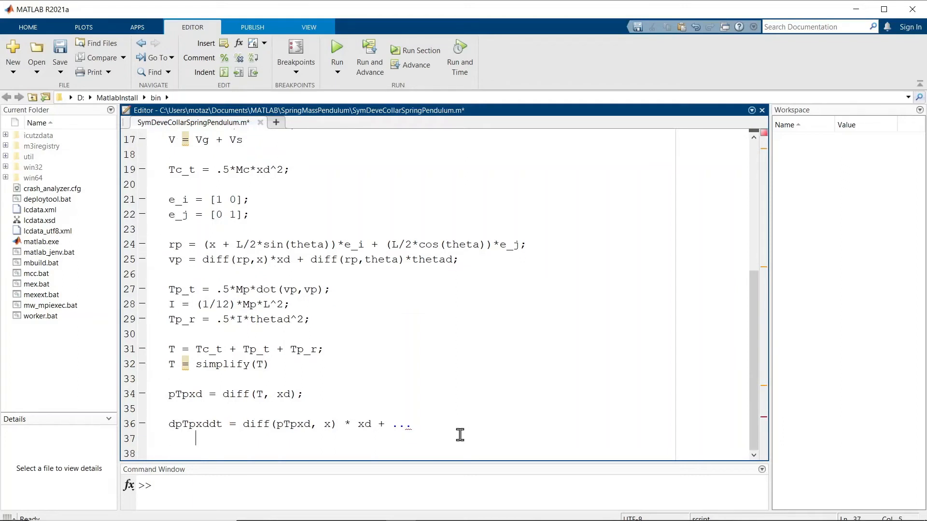
# Step: Copy the term diff(pTpxd, x) * xd + ... onto three continuation lines below and add a closing semicolon
pyautogui.press('Tab')
pyautogui.press('Tab')
pyautogui.press('Up')
pyautogui.hotkey('shift', 'Right')
pyautogui.hotkey('shift', 'Right')
pyautogui.hotkey('shift', 'Right')
pyautogui.hotkey('shift', 'Right')
pyautogui.hotkey('shift', 'Right')
pyautogui.hotkey('shift', 'Right')
pyautogui.hotkey('shift', 'Right')
pyautogui.hotkey('shift', 'Right')
pyautogui.hotkey('shift', 'Right')
pyautogui.hotkey('shift', 'Right')
pyautogui.hotkey('shift', 'Right')
pyautogui.hotkey('shift', 'Right')
pyautogui.hotkey('shift', 'Right')
pyautogui.hotkey('shift', 'Right')
pyautogui.hotkey('shift', 'Right')
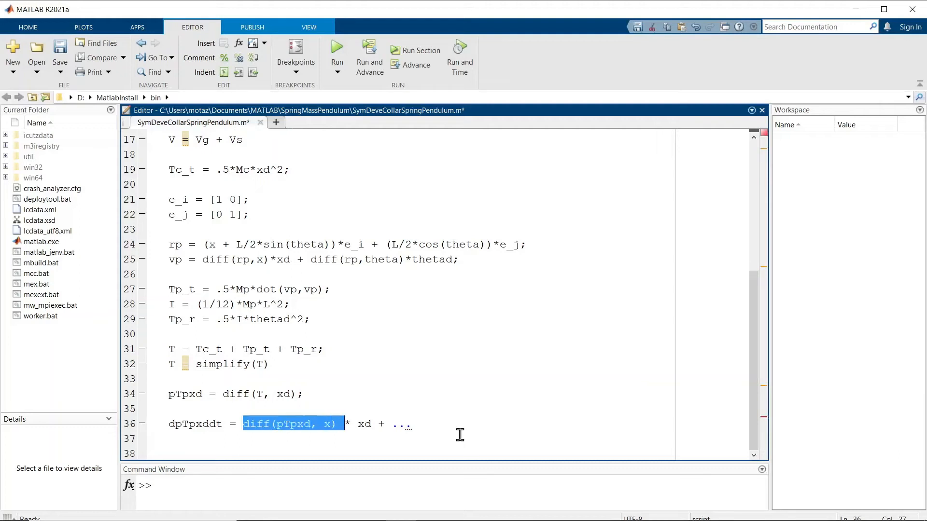
pyautogui.hotkey('shift', 'Right')
pyautogui.hotkey('shift', 'Right')
pyautogui.hotkey('shift', 'Right')
pyautogui.hotkey('shift', 'Right')
pyautogui.hotkey('shift', 'Right')
pyautogui.hotkey('shift', 'Right')
pyautogui.hotkey('shift', 'Right')
pyautogui.hotkey('shift', 'Right')
pyautogui.hotkey('shift', 'Right')
pyautogui.hotkey('shift', 'Right')
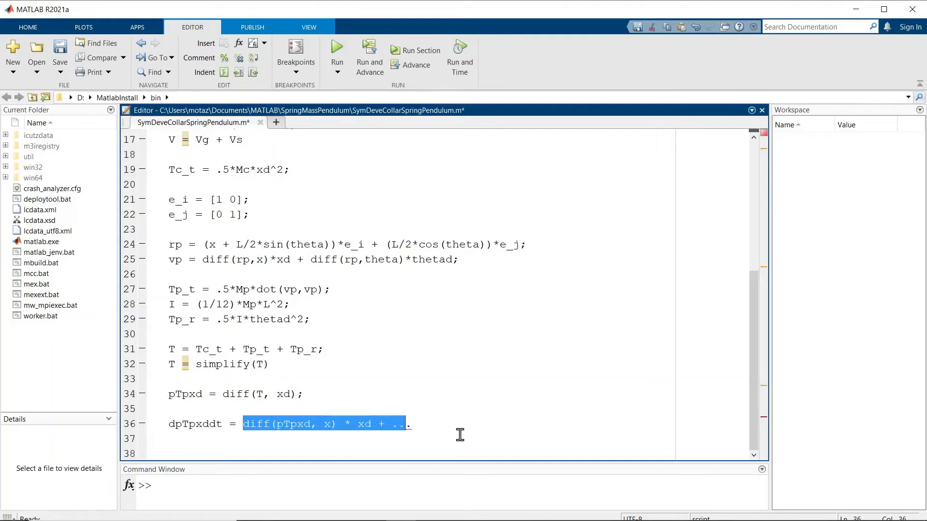
pyautogui.hotkey('ctrl', 'c')
pyautogui.press('End')
pyautogui.press('Return')
pyautogui.hotkey('ctrl', 'v')
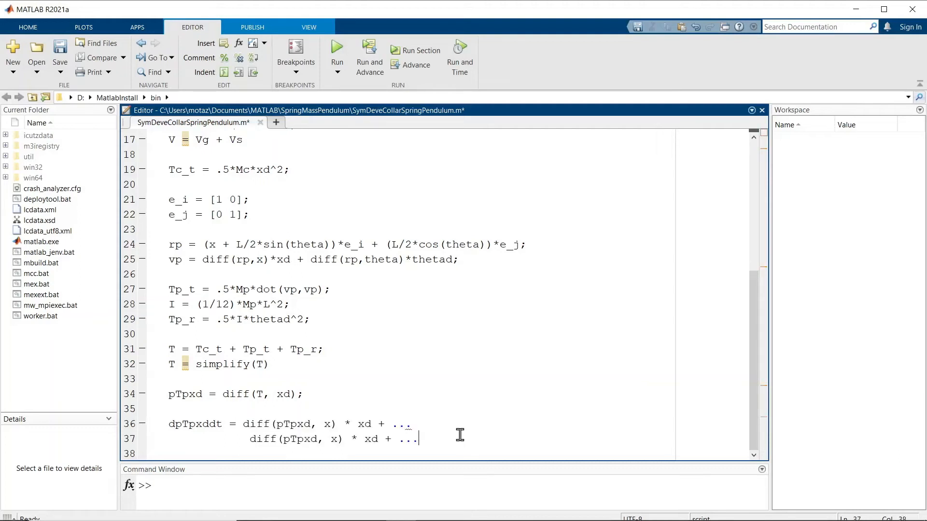
pyautogui.press('Return')
pyautogui.hotkey('ctrl', 'v')
pyautogui.press('Return')
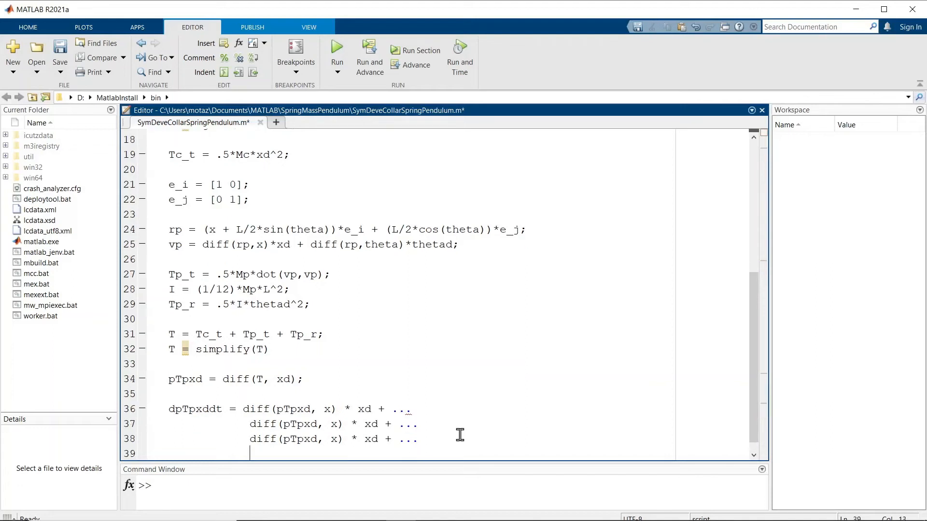
pyautogui.hotkey('ctrl', 'v')
pyautogui.write(';')
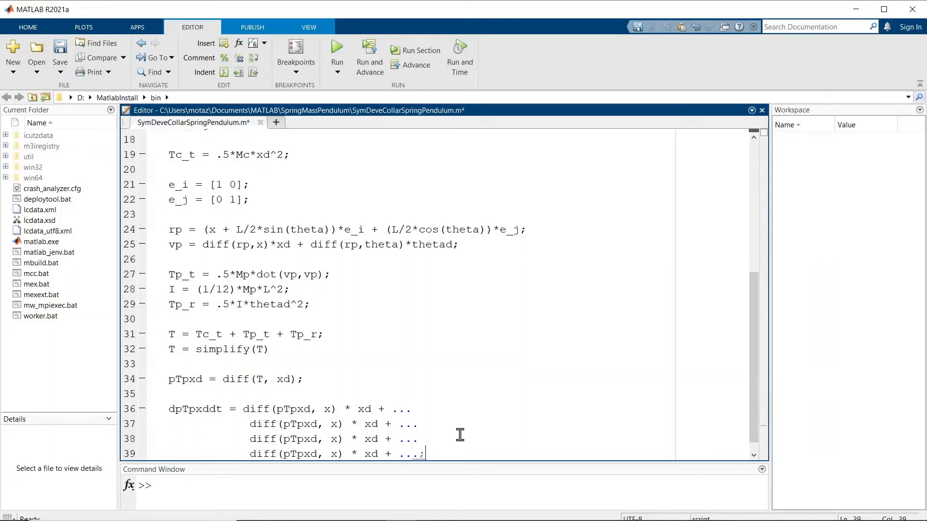
# Step: Strip the trailing + ... from the fourth dpTpxddt term so that it reads diff(pTpxd, x) * xd;
pyautogui.press('Up')
pyautogui.press('Left')
pyautogui.press('Down')
pyautogui.press('Right')
pyautogui.press('BackSpace')
pyautogui.press('BackSpace')
pyautogui.press('BackSpace')
pyautogui.press('BackSpace')
pyautogui.press('BackSpace')
pyautogui.press('BackSpace')
# Step: Change the second dpTpxddt term to diff(pTpxd, xd) * xdd
pyautogui.press('Up')
pyautogui.write('d')
pyautogui.press('Left')
pyautogui.press('Left')
pyautogui.press('Left')
pyautogui.press('Left')
pyautogui.press('Left')
pyautogui.press('Left')
pyautogui.press('Left')
pyautogui.write('d')
# Step: Change the third dpTpxddt term to diff(pTpxd, theta) * thetad
pyautogui.press('Down')
pyautogui.press('Left')
pyautogui.press('BackSpace')
pyautogui.write('theta')
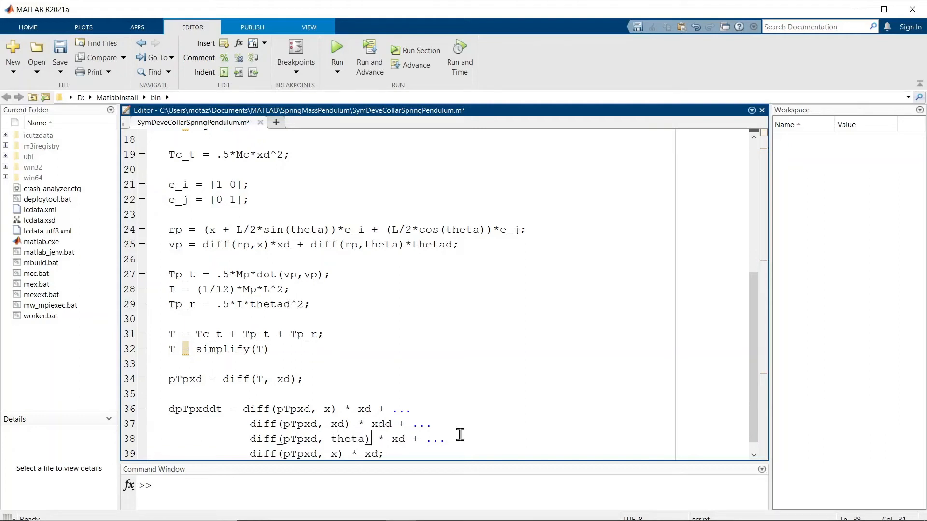
pyautogui.press('Right')
pyautogui.press('Right')
pyautogui.press('Right')
pyautogui.press('Right')
pyautogui.press('Right')
pyautogui.press('BackSpace')
pyautogui.write('theta')
# Step: Change the fourth dpTpxddt term to diff(pTpxd, thetad) * thetadd
pyautogui.press('Left')
pyautogui.press('Left')
pyautogui.press('Left')
pyautogui.press('Left')
pyautogui.press('Left')
pyautogui.press('Left')
pyautogui.press('BackSpace')
pyautogui.write('thetad')
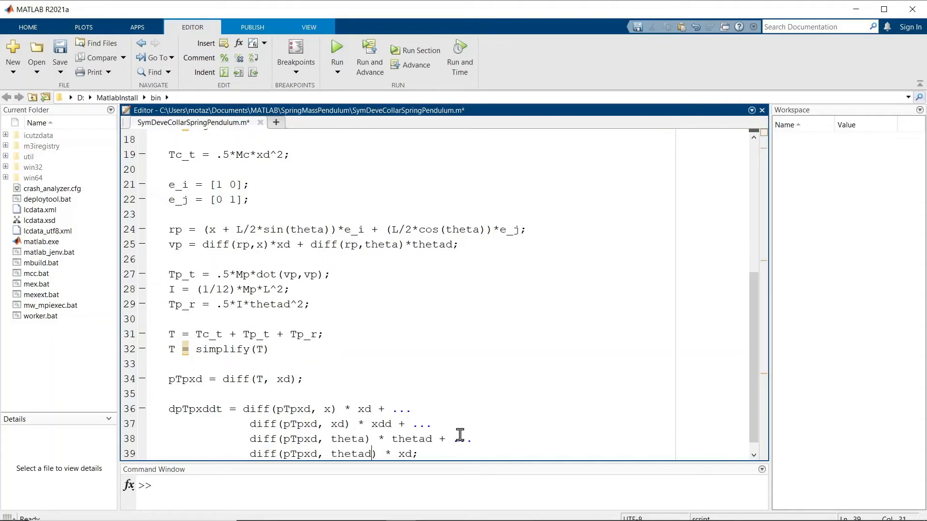
pyautogui.press('Right')
pyautogui.press('Right')
pyautogui.press('Right')
pyautogui.press('Right')
pyautogui.press('Delete')
pyautogui.write('thetad')
# Step: Add the line pTpx = diff(T,x); below the dpTpxddt expression
pyautogui.press('Return')
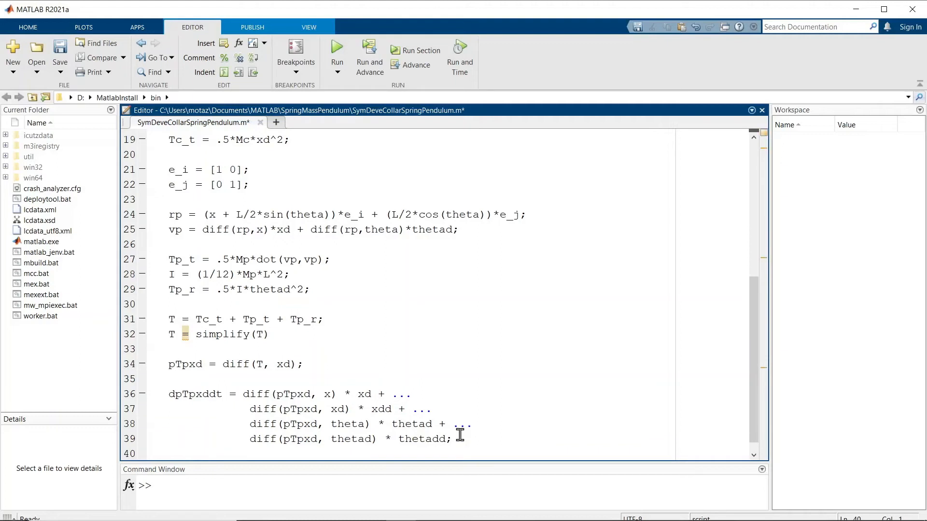
pyautogui.press('Return')
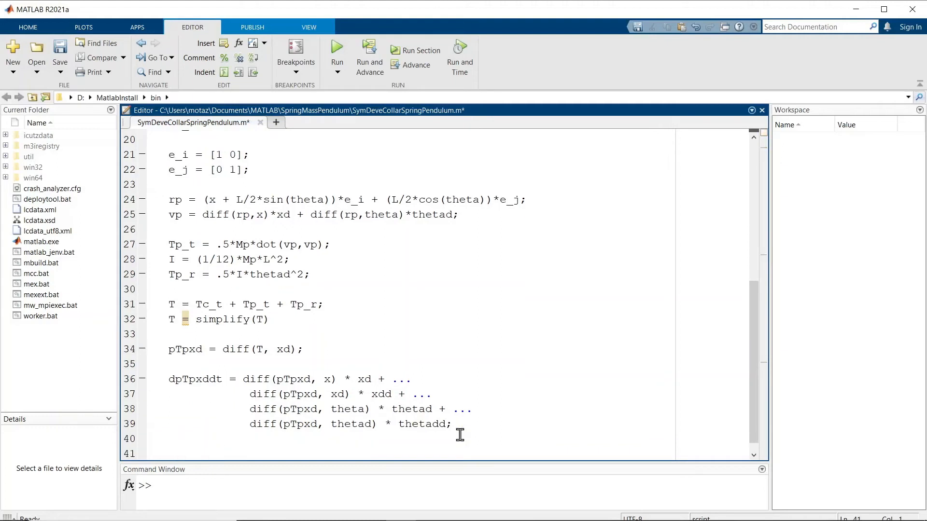
pyautogui.press('BackSpace')
pyautogui.write('pTpx = diff')
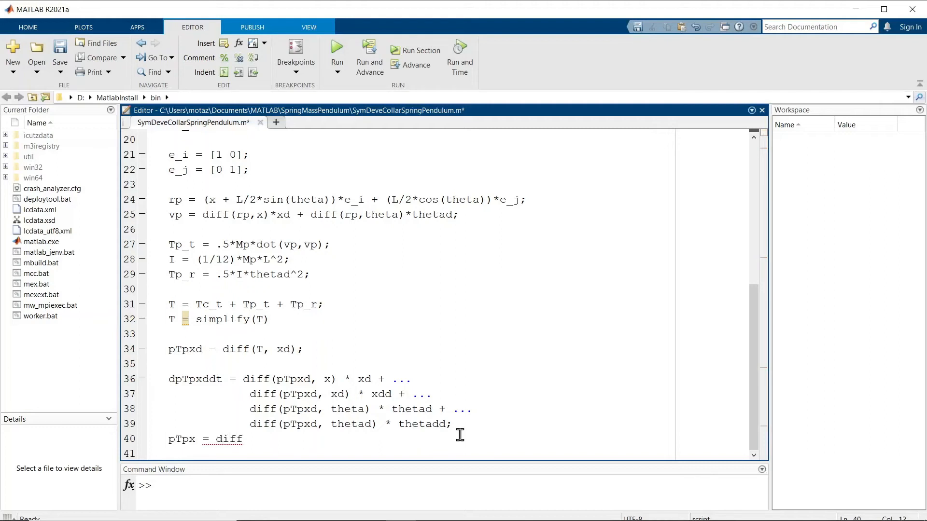
pyautogui.write('(T,x);')
# Step: Insert a blank line between the dpTpxddt expression and the pTpx line
pyautogui.press('Up')
pyautogui.press('Right')
pyautogui.press('Right')
pyautogui.press('Right')
pyautogui.press('Right')
pyautogui.press('Right')
pyautogui.press('Right')
pyautogui.press('Right')
pyautogui.press('Right')
pyautogui.press('Right')
pyautogui.press('Right')
pyautogui.press('Right')
pyautogui.press('Right')
pyautogui.press('Right')
pyautogui.press('Right')
pyautogui.press('Right')
pyautogui.press('Right')
pyautogui.press('Right')
pyautogui.press('Right')
pyautogui.press('Right')
pyautogui.press('Right')
pyautogui.press('Right')
pyautogui.press('Right')
pyautogui.press('Right')
pyautogui.press('Right')
pyautogui.press('Right')
pyautogui.press('Return')
# Step: Duplicate the line pTpx = diff(T,x); below itself, leaving one blank line between the two
pyautogui.press('End')
pyautogui.press('Return')
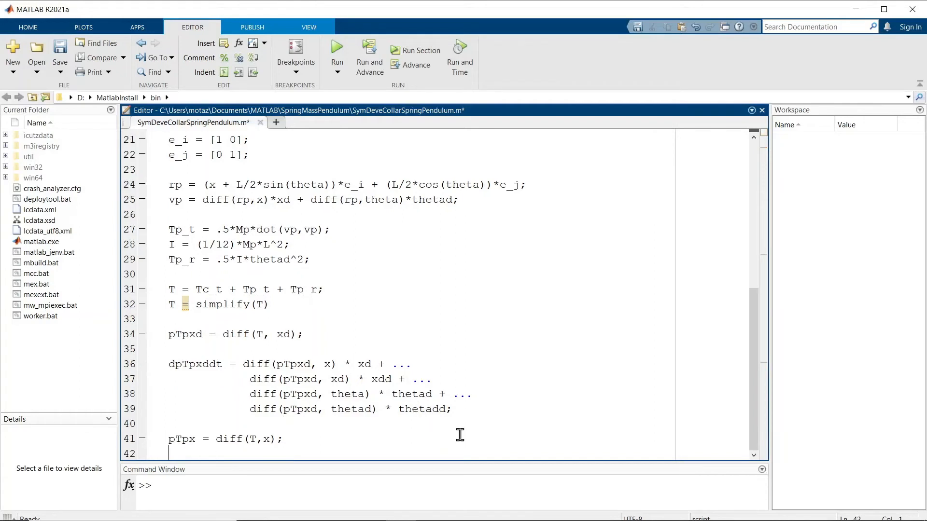
pyautogui.press('Return')
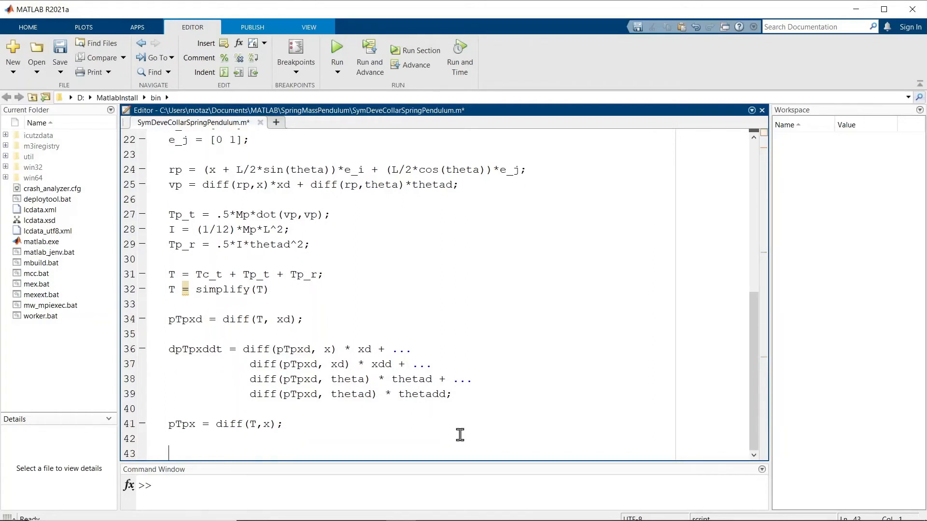
pyautogui.hotkey('shift', 'Right')
pyautogui.hotkey('shift', 'Right')
pyautogui.hotkey('shift', 'Right')
pyautogui.hotkey('shift', 'Right')
pyautogui.hotkey('shift', 'Right')
pyautogui.hotkey('shift', 'Right')
pyautogui.hotkey('shift', 'Right')
pyautogui.hotkey('shift', 'Right')
pyautogui.hotkey('shift', 'Right')
pyautogui.hotkey('shift', 'Right')
pyautogui.hotkey('shift', 'Right')
pyautogui.hotkey('shift', 'Right')
pyautogui.hotkey('shift', 'Right')
pyautogui.hotkey('shift', 'Right')
pyautogui.hotkey('shift', 'Right')
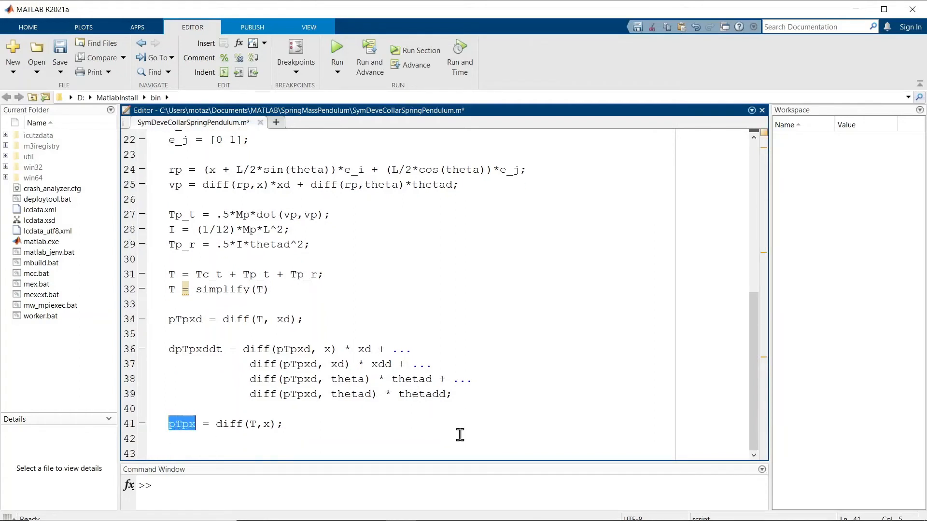
pyautogui.hotkey('shift', 'Right')
pyautogui.hotkey('shift', 'Right')
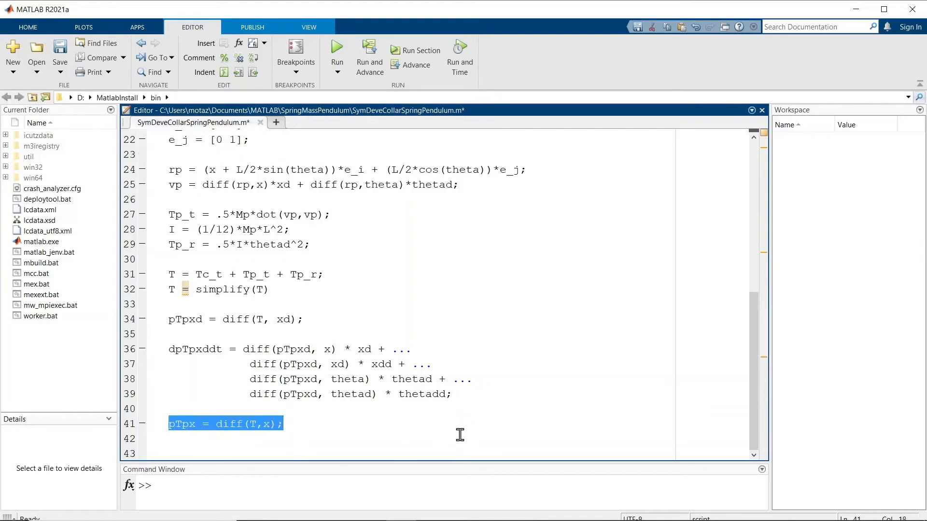
pyautogui.hotkey('ctrl', 'c')
pyautogui.press('Down')
pyautogui.press('Down')
pyautogui.hotkey('ctrl', 'v')
# Step: Edit the duplicated line so that it reads pVpx = diff(V,x);
pyautogui.press('Left')
pyautogui.press('Left')
pyautogui.press('Left')
pyautogui.press('Left')
pyautogui.press('Left')
pyautogui.press('Left')
pyautogui.press('Left')
pyautogui.press('Left')
pyautogui.press('Left')
pyautogui.press('Left')
pyautogui.press('Left')
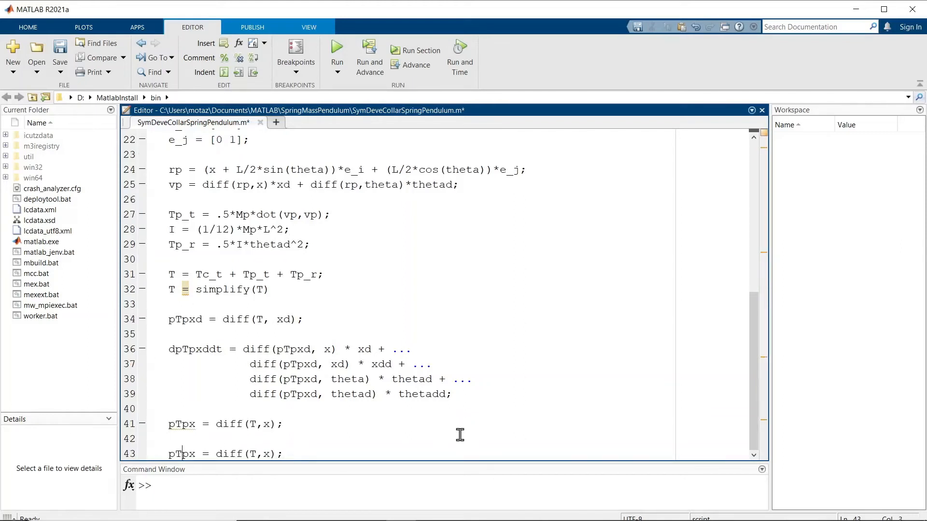
pyautogui.press('BackSpace')
pyautogui.write('V')
pyautogui.press('Right')
pyautogui.press('Right')
pyautogui.press('Right')
pyautogui.press('Right')
pyautogui.press('Right')
pyautogui.press('Right')
pyautogui.press('Right')
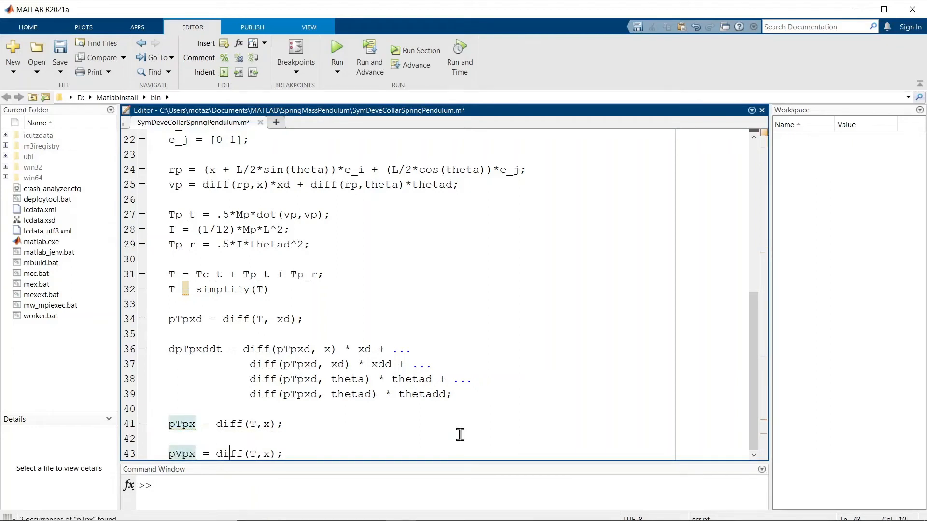
pyautogui.press('Left')
pyautogui.press('BackSpace')
pyautogui.write('V')
pyautogui.press('End')
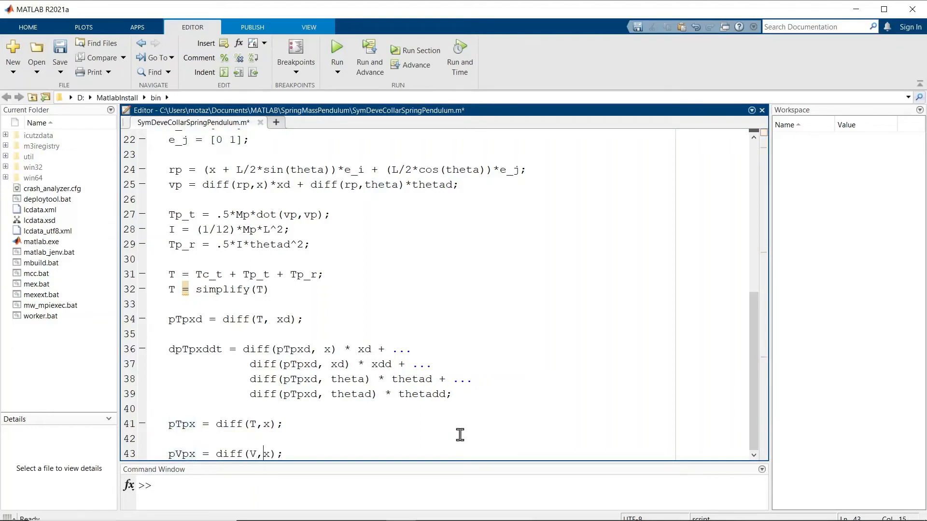
# Step: Begin the first equation of motion two lines below pVpx as eqn1 = dpTpxddt -
pyautogui.press('Return')
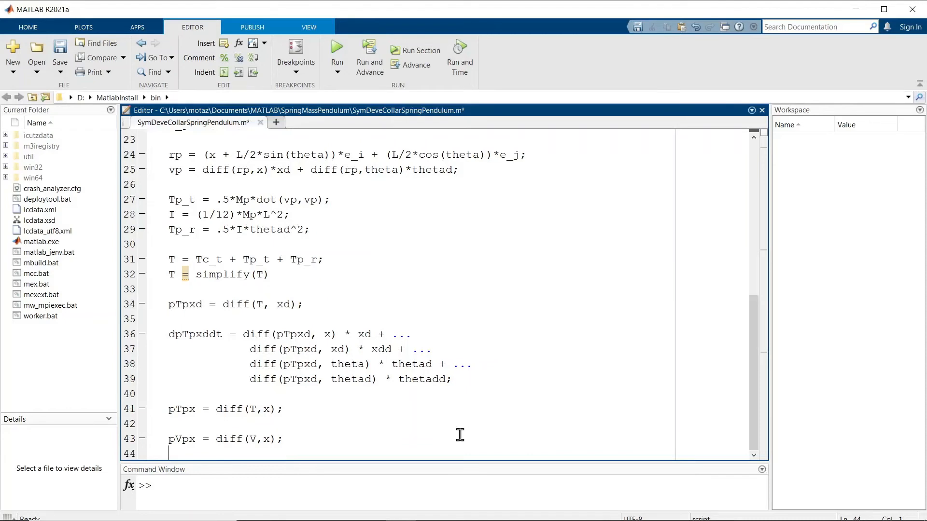
pyautogui.press('Return')
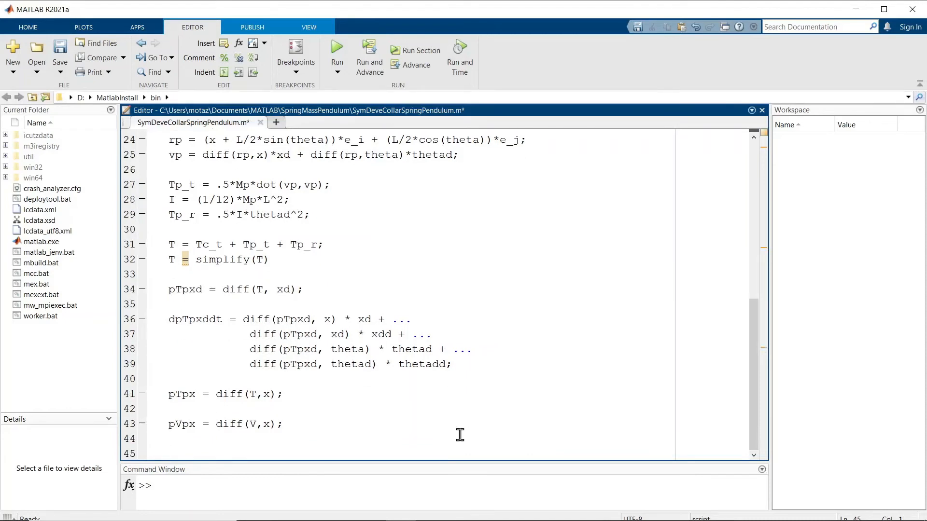
pyautogui.write('eq')
pyautogui.press('BackSpace')
pyautogui.write('qp')
pyautogui.press('BackSpace')
pyautogui.press('BackSpace')
pyautogui.write('qn1 =')
pyautogui.doubleClick(195, 323)
pyautogui.hotkey('ctrl', 'c')
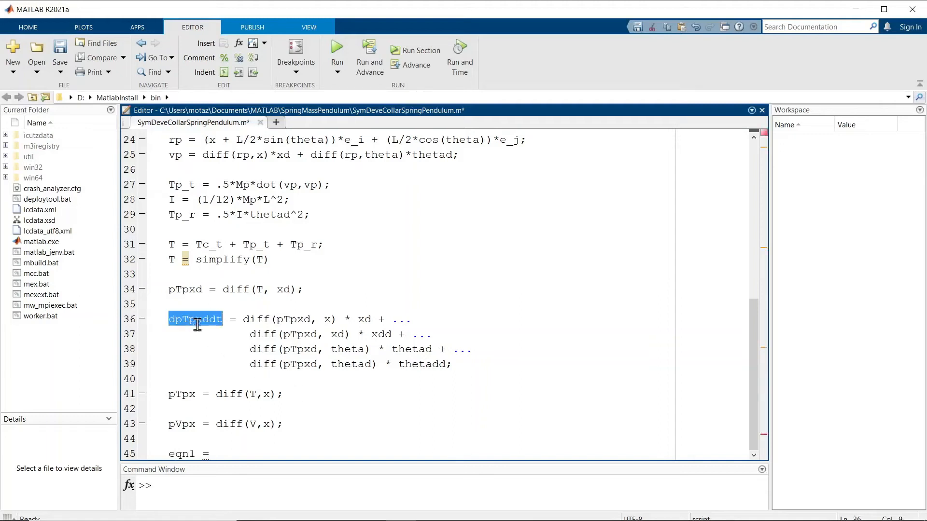
pyautogui.click(232, 454)
pyautogui.hotkey('ctrl', 'v')
pyautogui.write('-')
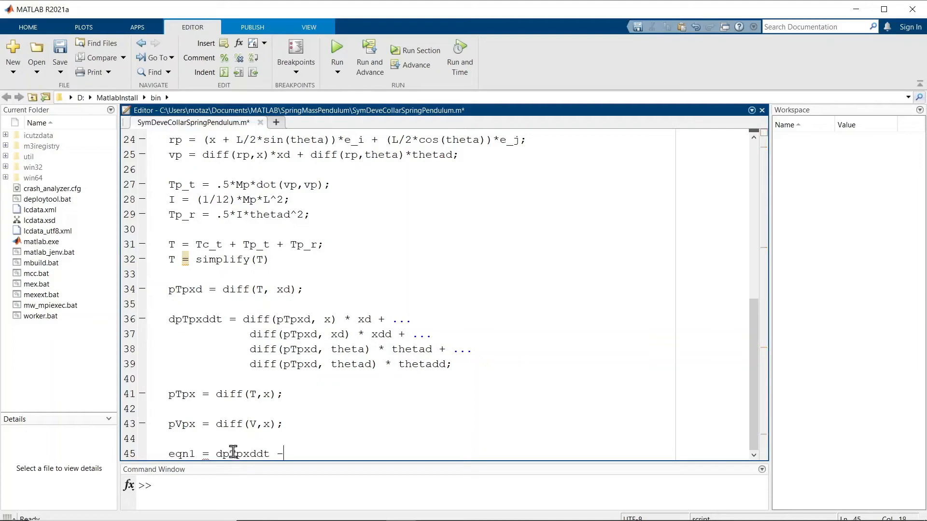
# Step: Complete the equation as eqn1 = dpTpxddt - pTpx + pVpx, reusing the variable names defined above
pyautogui.doubleClick(192, 395)
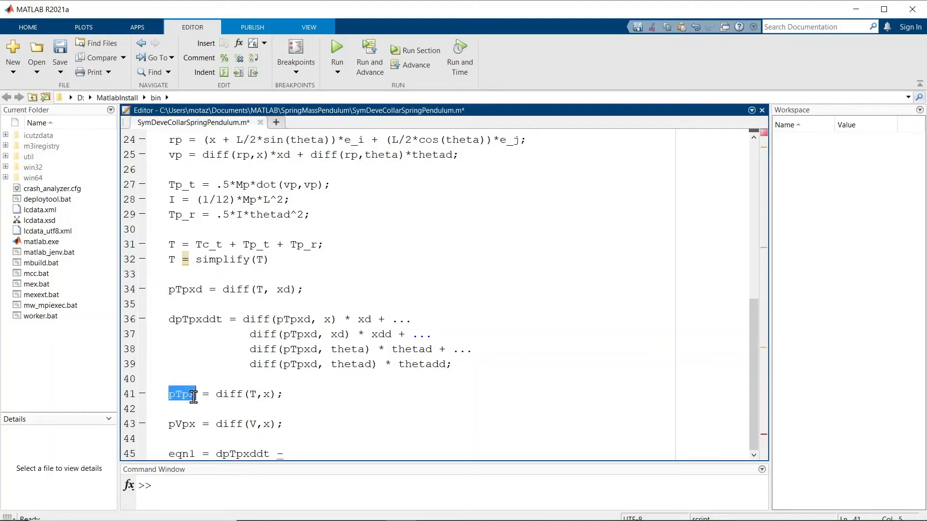
pyautogui.hotkey('ctrl', 'c')
pyautogui.click(311, 456)
pyautogui.hotkey('ctrl', 'v')
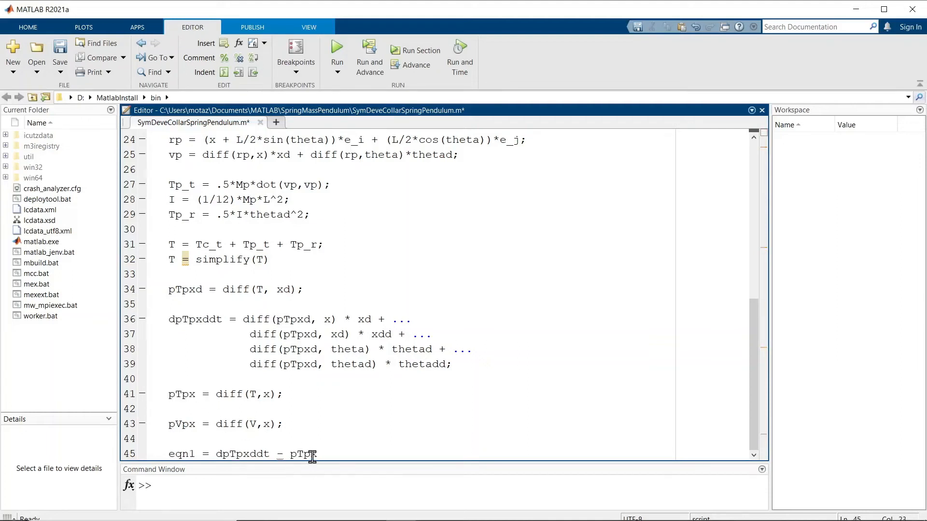
pyautogui.write('+')
pyautogui.doubleClick(182, 424)
pyautogui.hotkey('ctrl', 'c')
pyautogui.click(352, 455)
pyautogui.hotkey('ctrl', 'v')
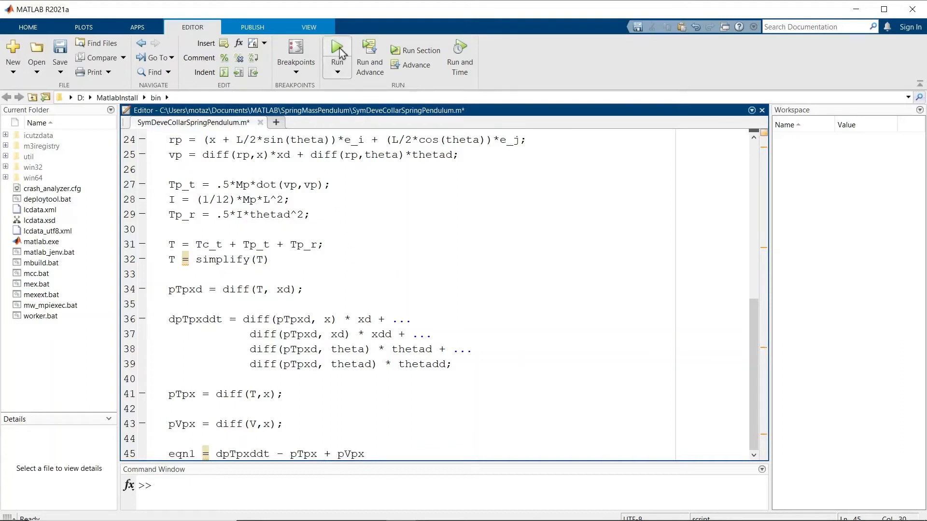
# Step: Run the script, adding its folder to the MATLAB path, and enlarge the Command Window to show the eqn1 output
pyautogui.click(337, 68)
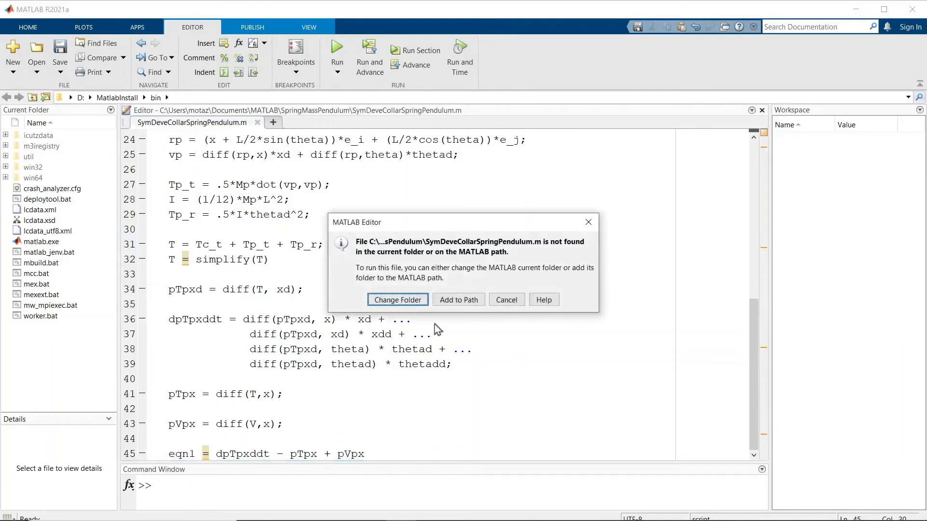
pyautogui.click(459, 300)
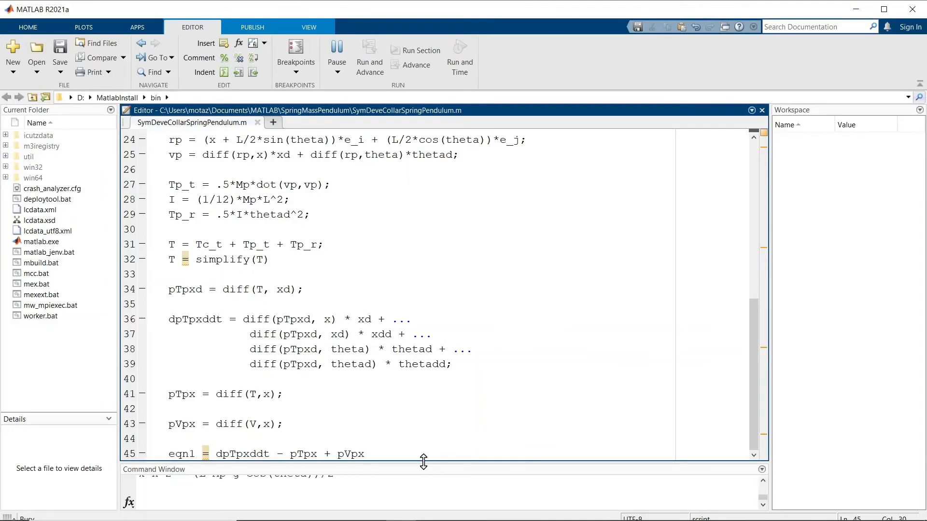
pyautogui.moveTo(424, 461); pyautogui.dragTo(429, 390)
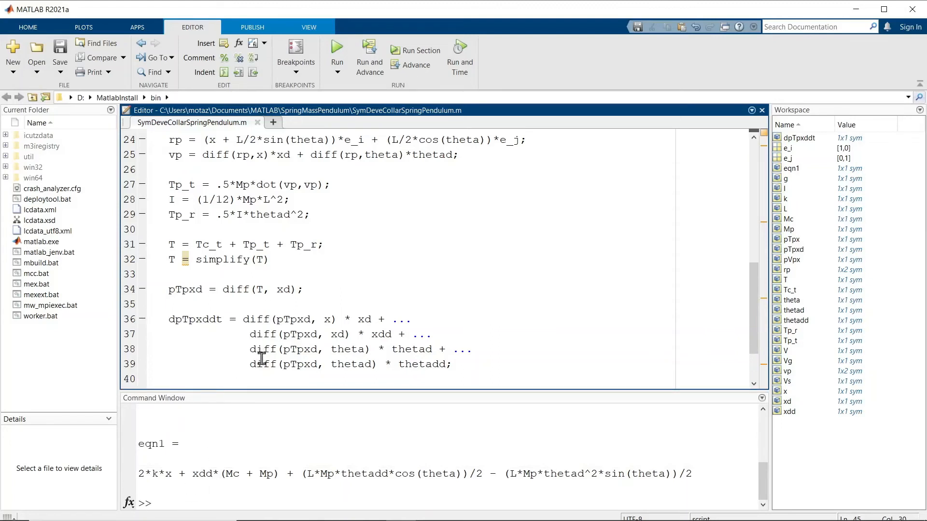
# Step: Duplicate the block from pTpxd = diff(T, xd); through the eqn1 line, placing the copy three lines below eqn1
pyautogui.scroll(-2, 262, 358)
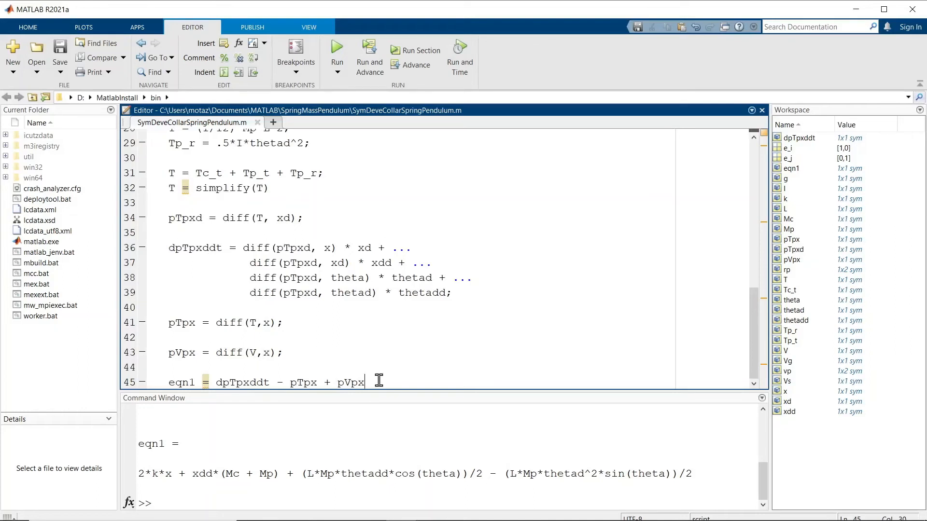
pyautogui.moveTo(379, 381); pyautogui.dragTo(157, 222)
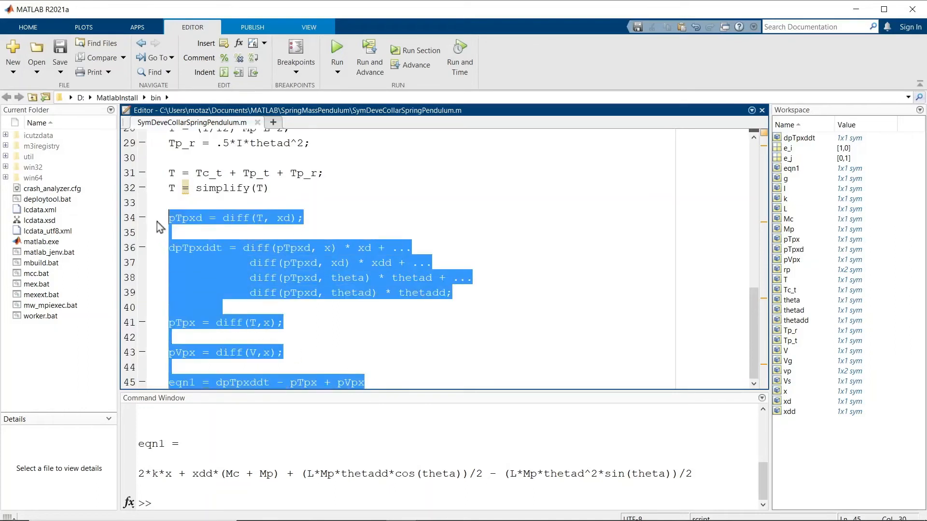
pyautogui.click(395, 379)
pyautogui.press('Return')
pyautogui.press('Return')
pyautogui.press('Return')
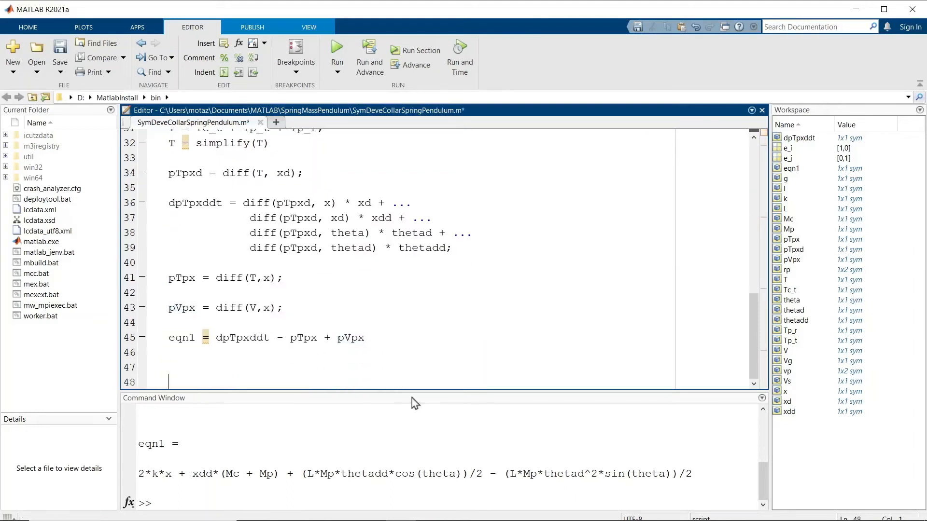
pyautogui.hotkey('ctrl', 'v')
# Step: Rename the variable defined on the copied block's first line as pTpthetad, leaving the original block's names alone
pyautogui.press('Up')
pyautogui.press('Up')
pyautogui.press('Up')
pyautogui.press('Up')
pyautogui.press('Up')
pyautogui.press('Up')
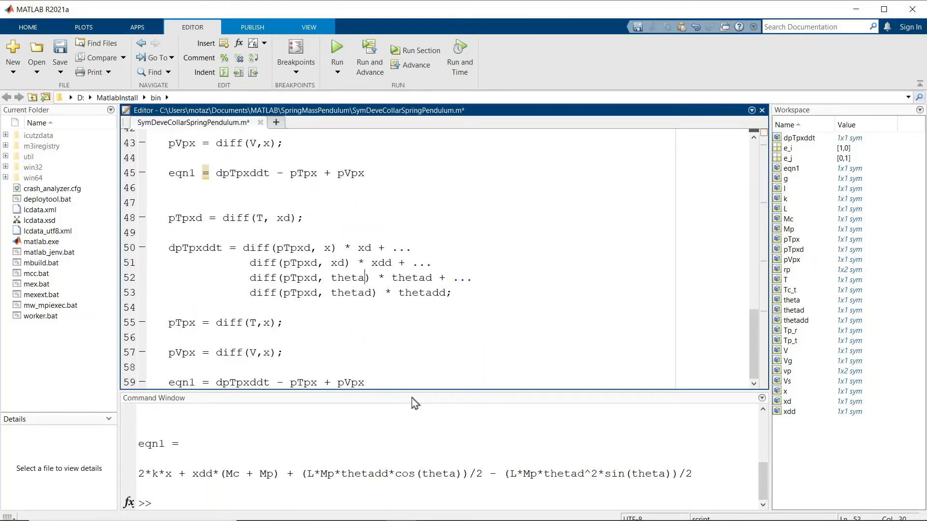
pyautogui.press('Left')
pyautogui.press('Left')
pyautogui.press('Left')
pyautogui.press('Left')
pyautogui.press('Left')
pyautogui.press('Left')
pyautogui.press('Left')
pyautogui.press('Left')
pyautogui.press('Left')
pyautogui.press('Left')
pyautogui.press('Left')
pyautogui.press('Left')
pyautogui.press('Left')
pyautogui.press('Left')
pyautogui.press('Left')
pyautogui.press('Left')
pyautogui.press('BackSpace')
pyautogui.write('thet')
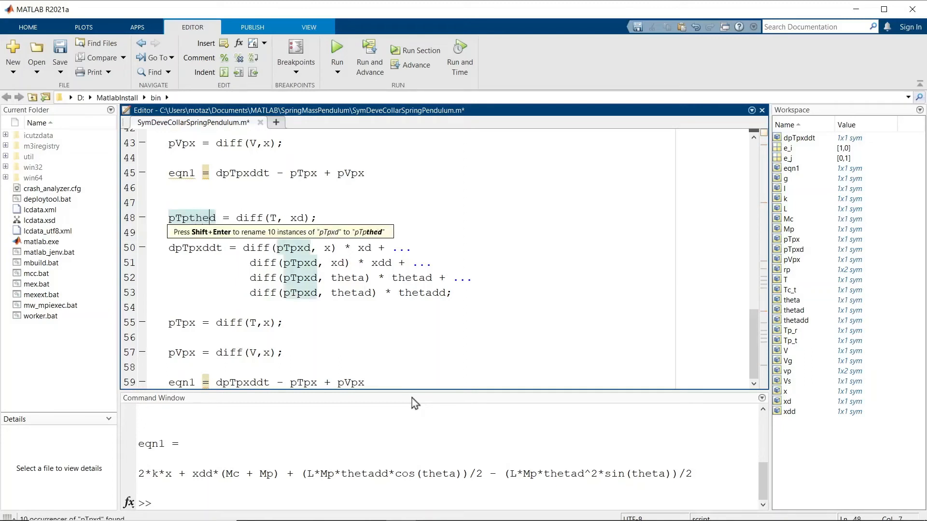
pyautogui.write('a')
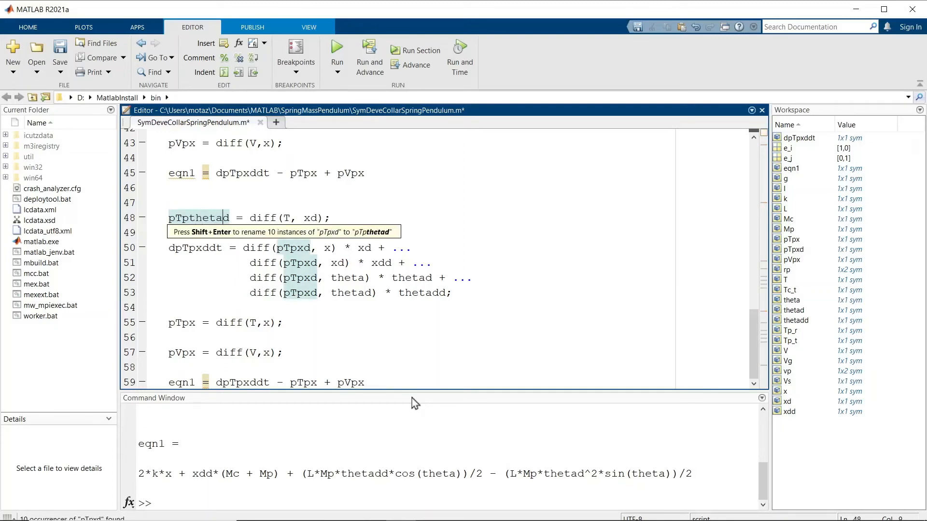
# Step: Change the differentiation variable on that line so it reads pTpthetad = diff(T, thetad);
pyautogui.press('Right')
pyautogui.press('Right')
pyautogui.press('Right')
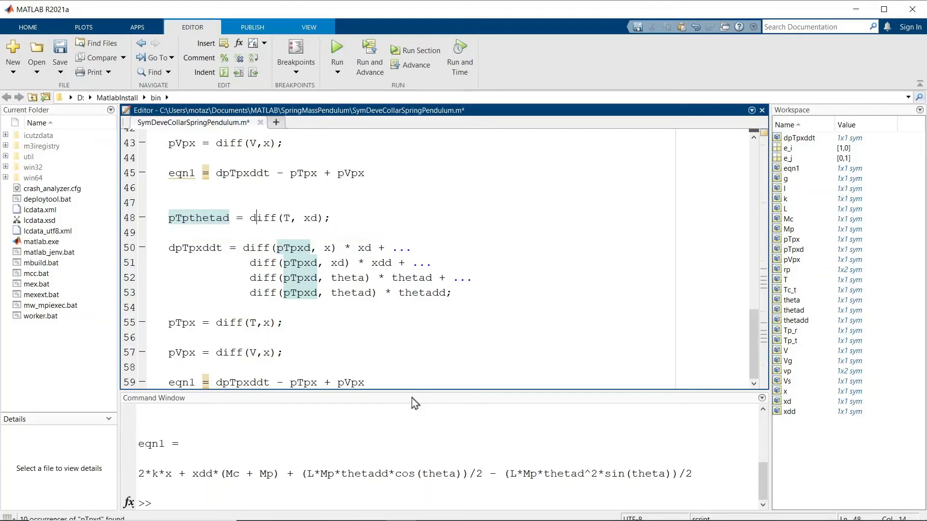
pyautogui.press('Right')
pyautogui.press('Right')
pyautogui.press('Right')
pyautogui.press('Right')
pyautogui.press('Right')
pyautogui.press('Delete')
pyautogui.write('theta')
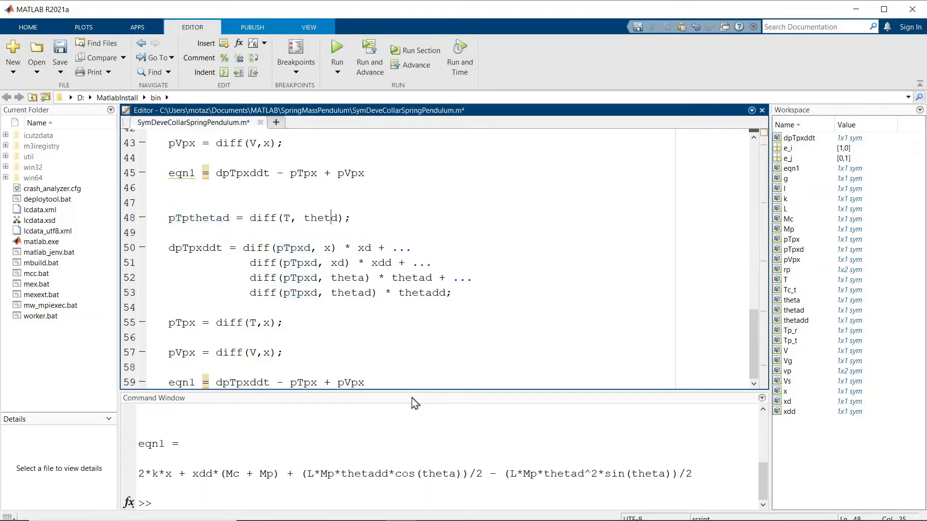
# Step: Rename the time-derivative variable defined in the copied block as dpTpthetaddt
pyautogui.press('Right')
pyautogui.press('Right')
pyautogui.press('Down')
pyautogui.press('Down')
pyautogui.press('Left')
pyautogui.press('Left')
pyautogui.press('Left')
pyautogui.press('Left')
pyautogui.press('Left')
pyautogui.press('Left')
pyautogui.press('Left')
pyautogui.press('Left')
pyautogui.press('Left')
pyautogui.press('Left')
pyautogui.press('Left')
pyautogui.press('Left')
pyautogui.press('Left')
pyautogui.press('Left')
pyautogui.press('Left')
pyautogui.press('Left')
pyautogui.press('BackSpace')
pyautogui.write('theta')
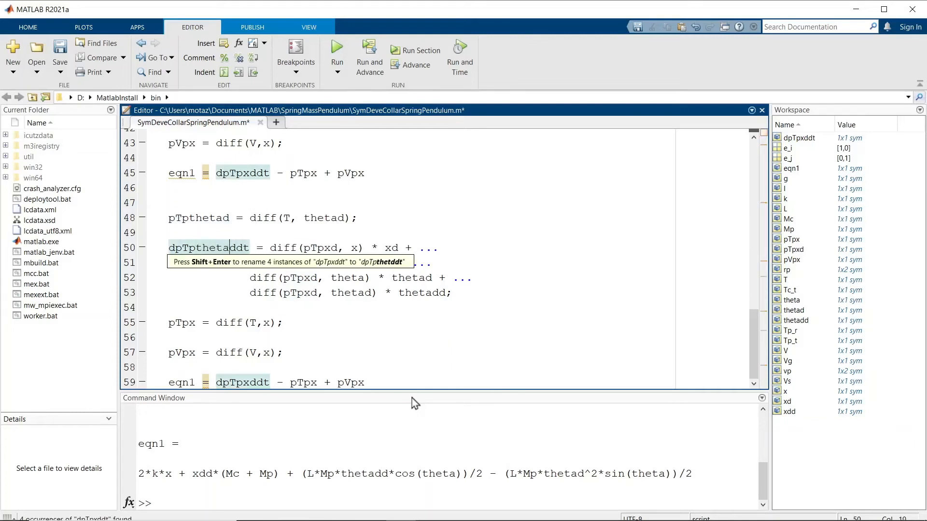
pyautogui.press('Right')
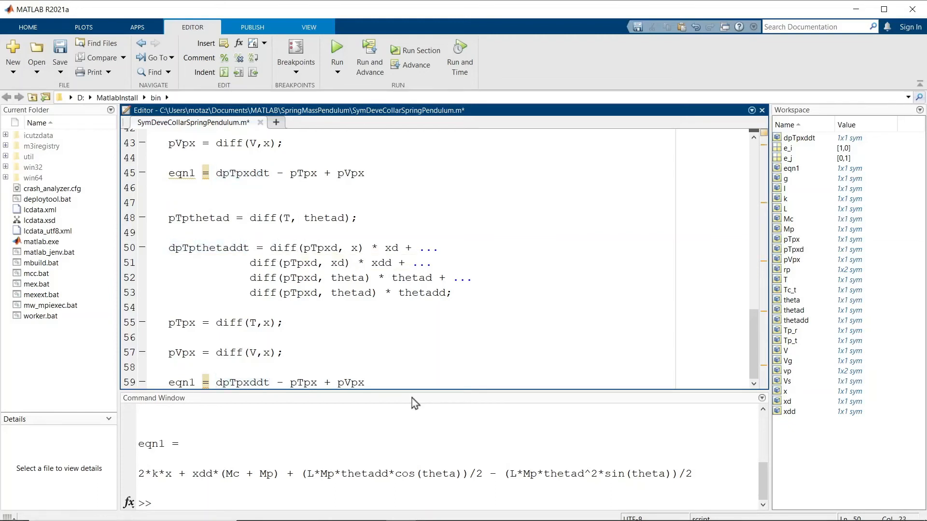
# Step: Replace pTpxd with pTpthetad in all four diff terms of the dpTpthetaddt expression
pyautogui.doubleClick(202, 218)
pyautogui.hotkey('ctrl', 'c')
pyautogui.doubleClick(320, 248)
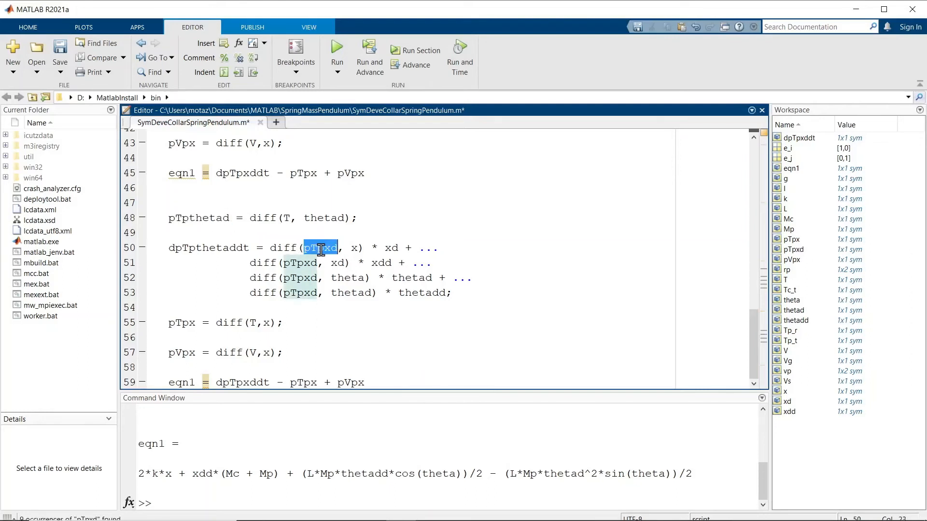
pyautogui.hotkey('ctrl', 'v')
pyautogui.doubleClick(300, 263)
pyautogui.hotkey('ctrl', 'v')
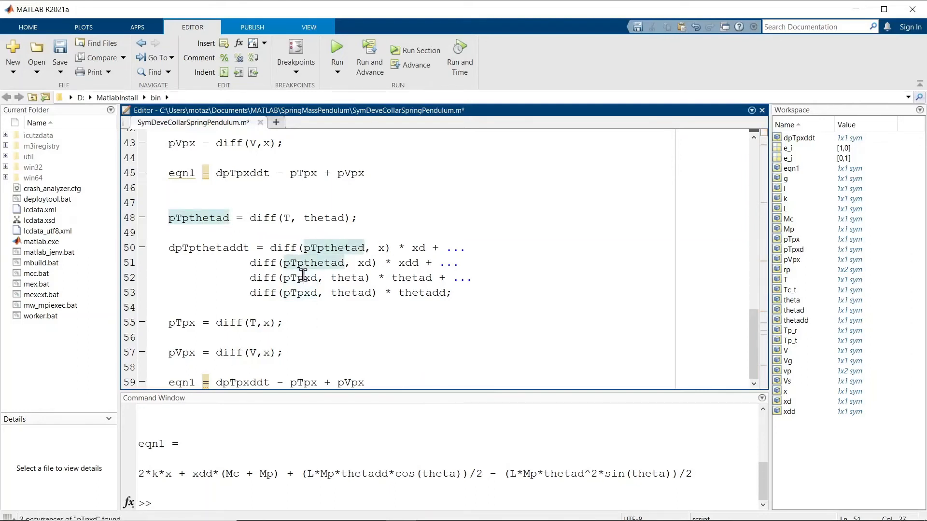
pyautogui.doubleClick(301, 278)
pyautogui.hotkey('ctrl', 'v')
pyautogui.doubleClick(300, 294)
pyautogui.hotkey('ctrl', 'v')
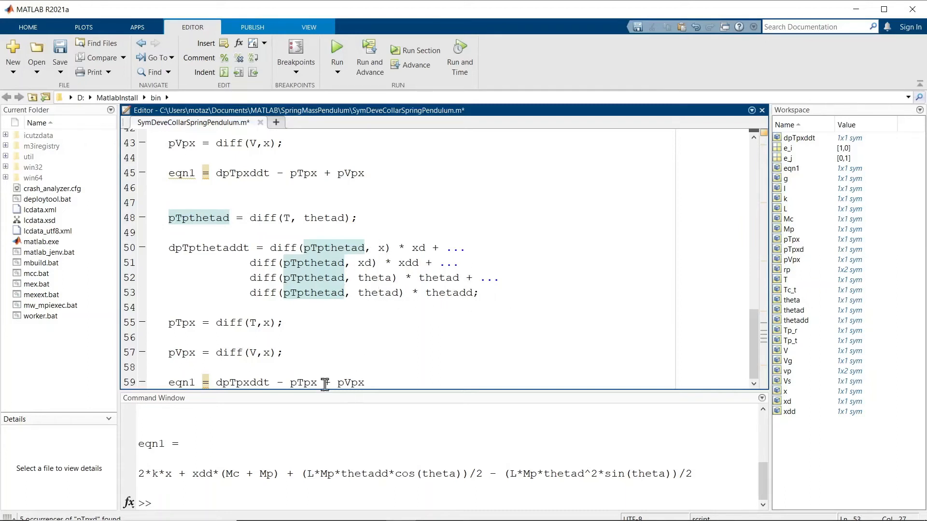
# Step: In the copied block, rename the defined variables pTpx as pTptheta and pVpx as pVptheta
pyautogui.click(180, 324)
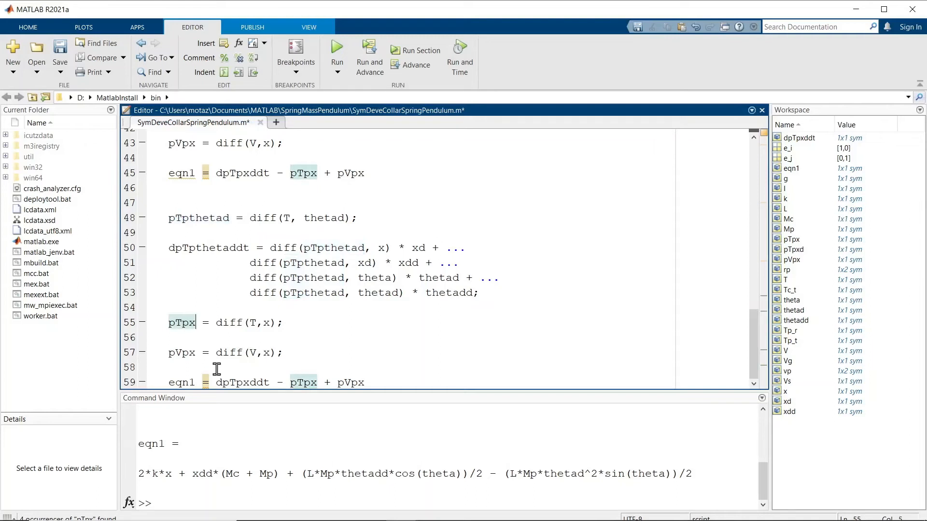
pyautogui.press('BackSpace')
pyautogui.write('theta')
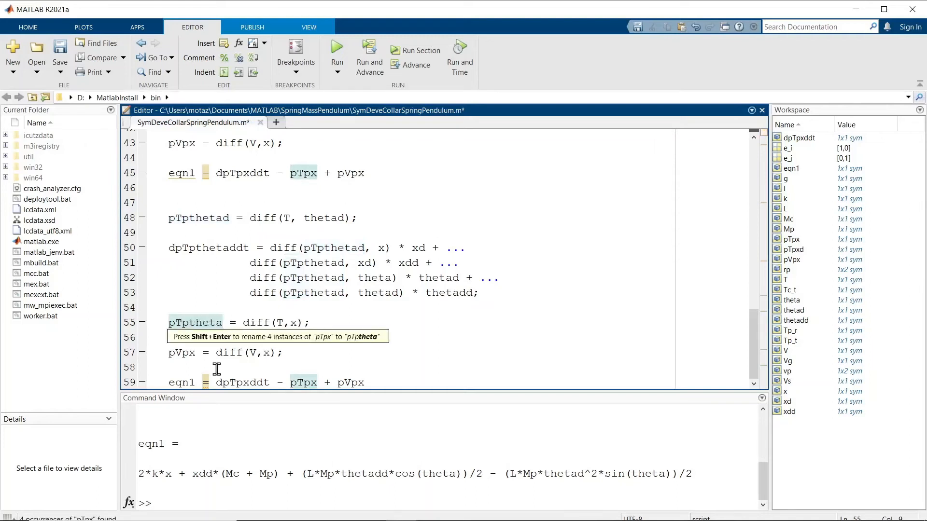
pyautogui.press('Down')
pyautogui.press('Down')
pyautogui.press('Left')
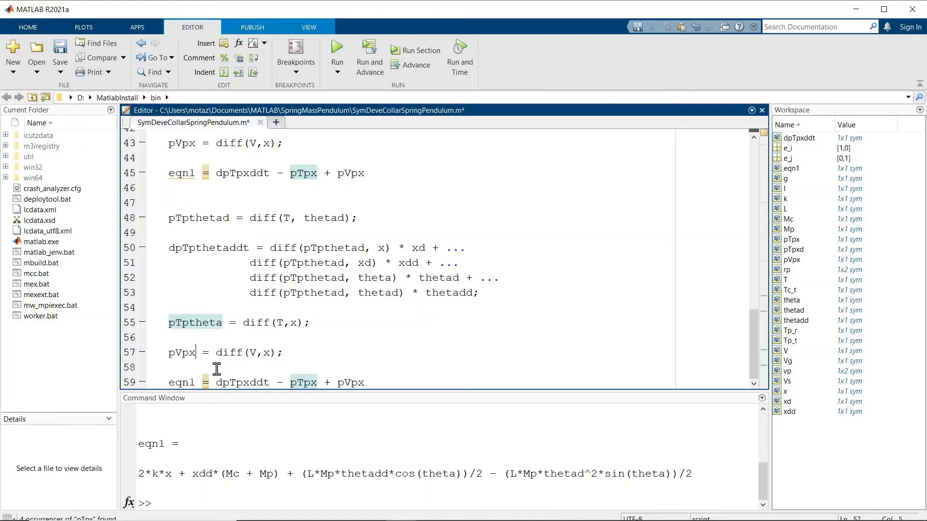
pyautogui.press('BackSpace')
pyautogui.write('theta')
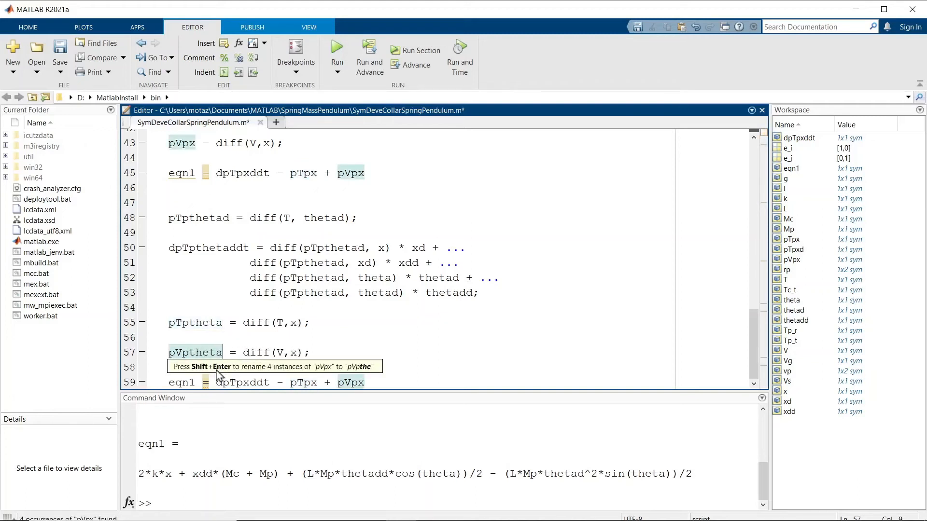
# Step: Rename the copied equation of motion on the script's last line as eqn2
pyautogui.press('Down')
pyautogui.press('Down')
pyautogui.press('Left')
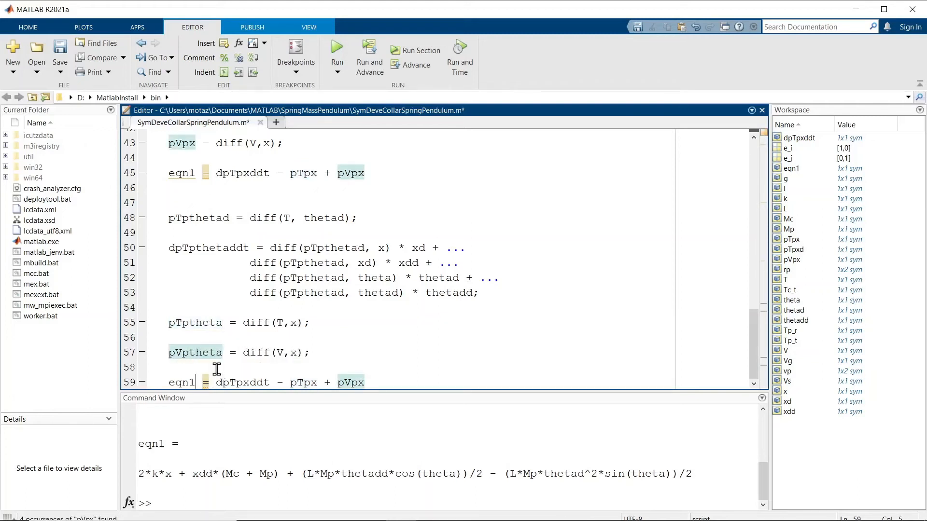
pyautogui.press('BackSpace')
pyautogui.write('2')
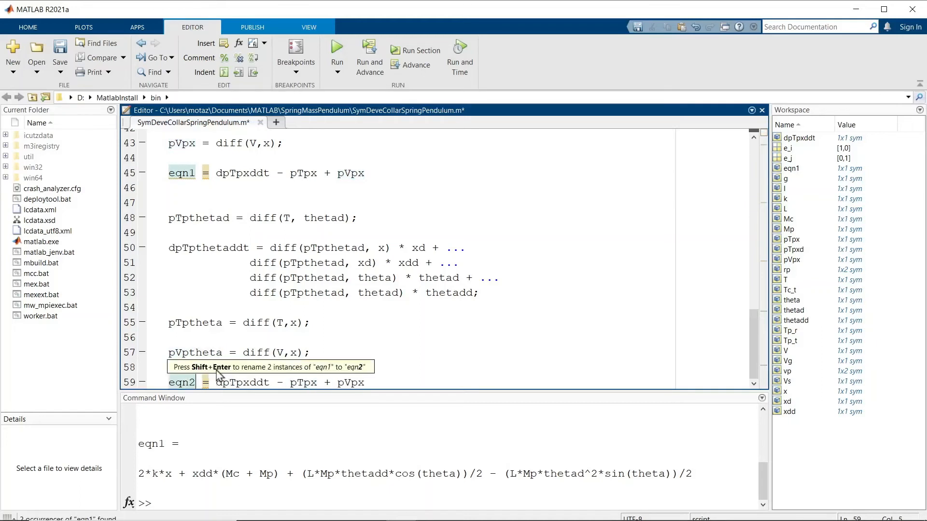
# Step: Replace the terms of eqn2 so that it reads eqn2 = dpTpthetaddt - pTptheta + pVptheta
pyautogui.doubleClick(200, 248)
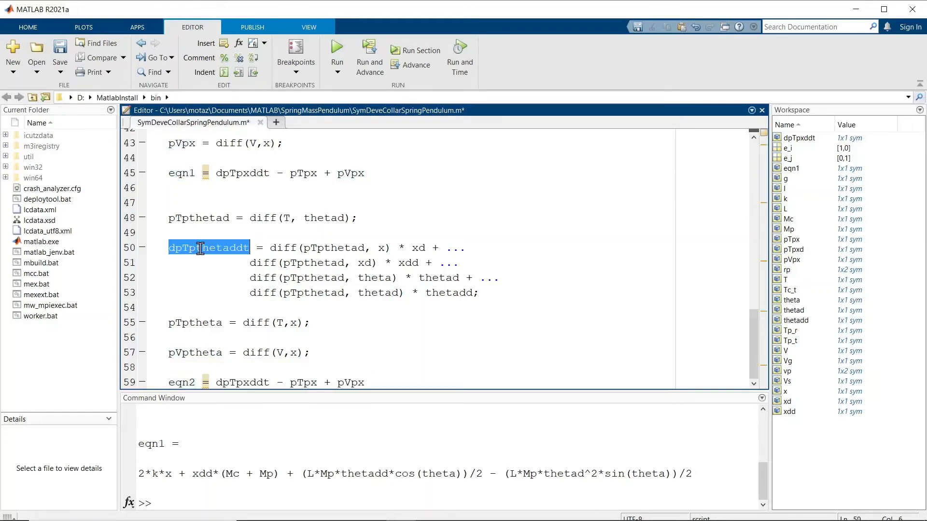
pyautogui.doubleClick(254, 382)
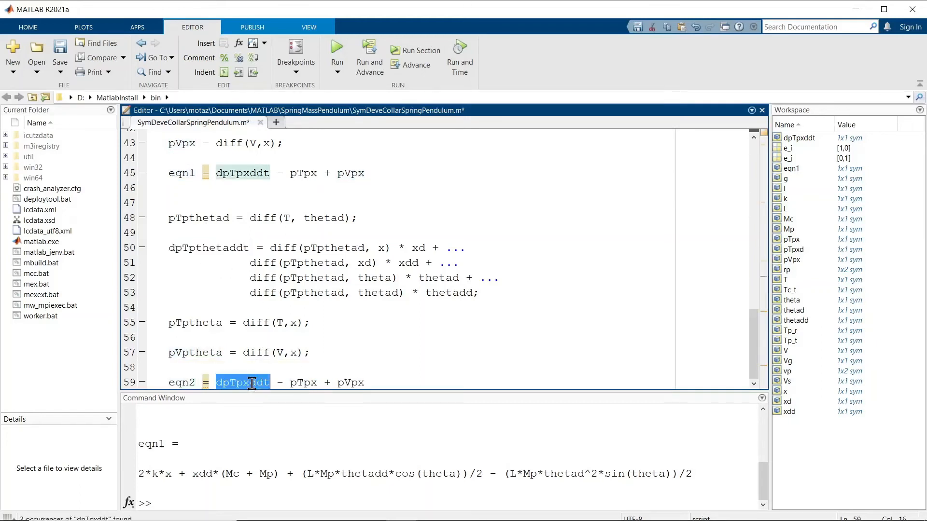
pyautogui.hotkey('ctrl', 'v')
pyautogui.doubleClick(196, 323)
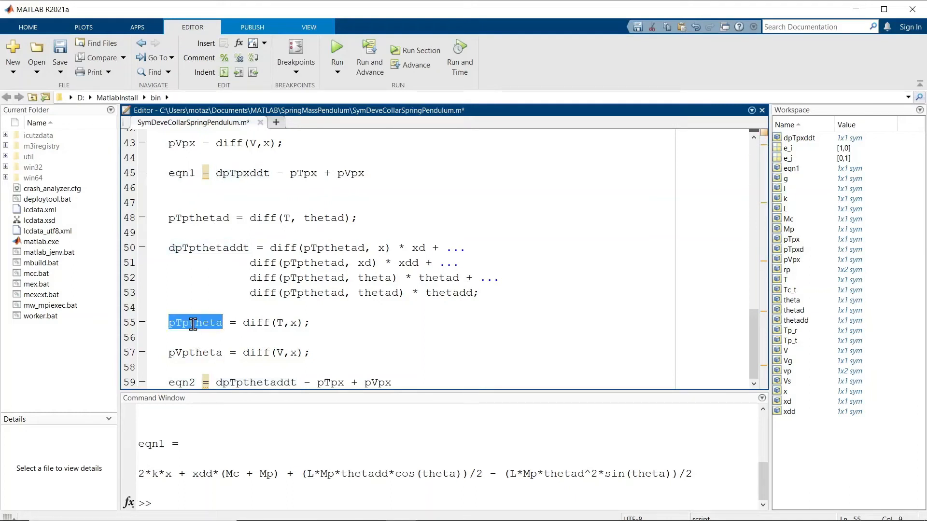
pyautogui.doubleClick(338, 382)
pyautogui.hotkey('ctrl', 'v')
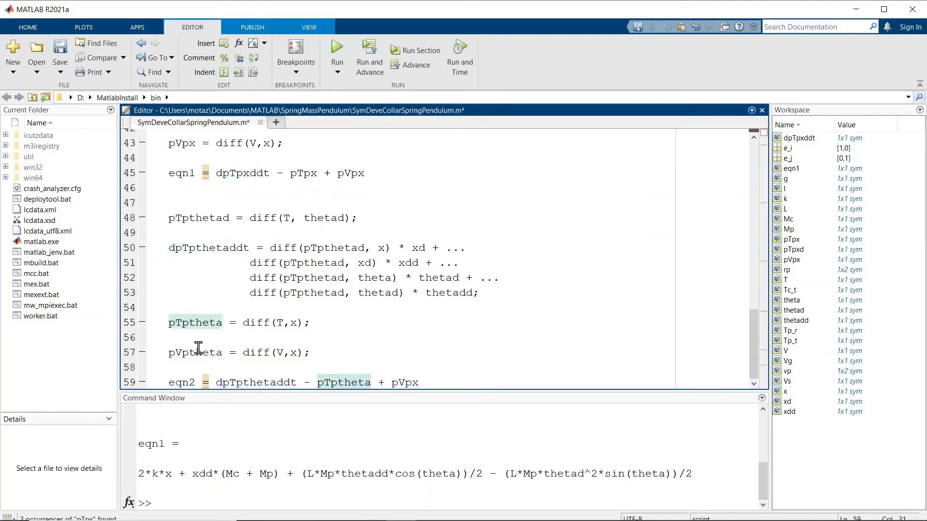
pyautogui.doubleClick(198, 350)
pyautogui.hotkey('ctrl', 'c')
pyautogui.doubleClick(405, 382)
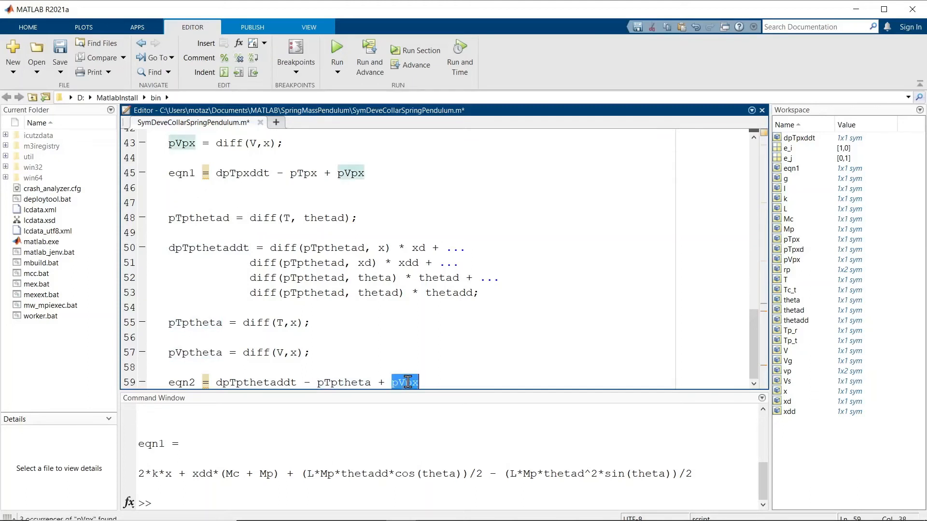
pyautogui.hotkey('ctrl', 'v')
# Step: Change the differentiation variable to theta in both lines, giving pTptheta = diff(T,theta); and pVptheta = diff(V,theta);
pyautogui.click(295, 323)
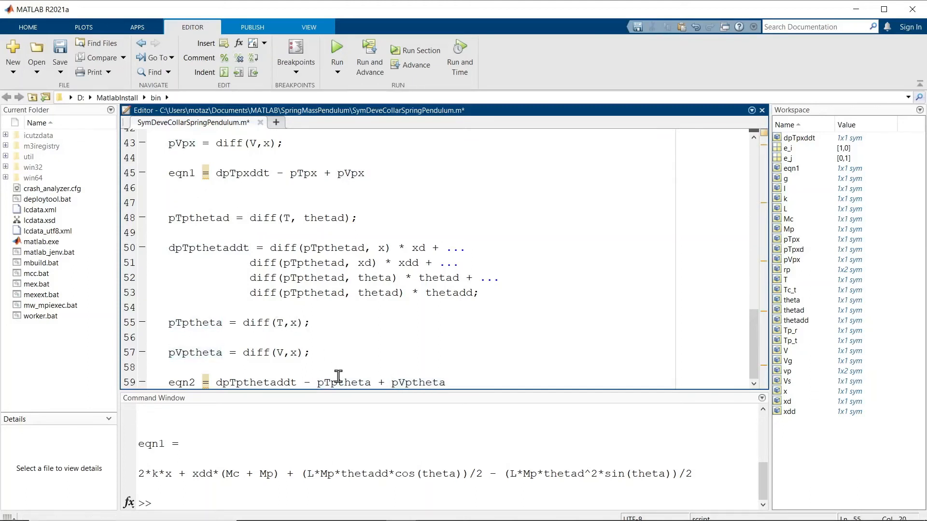
pyautogui.press('BackSpace')
pyautogui.write('theta')
pyautogui.press('Down')
pyautogui.press('Left')
pyautogui.press('Left')
pyautogui.press('BackSpace')
pyautogui.write('theta')
pyautogui.press('Down')
# Step: Run the script and enlarge the Command Window to show both the eqn1 and eqn2 outputs
pyautogui.click(337, 48)
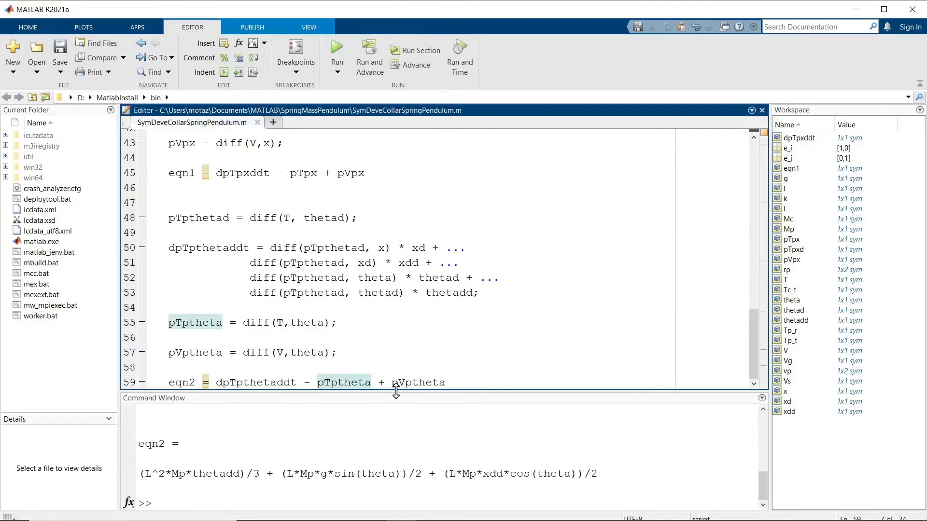
pyautogui.moveTo(396, 391); pyautogui.dragTo(399, 334)
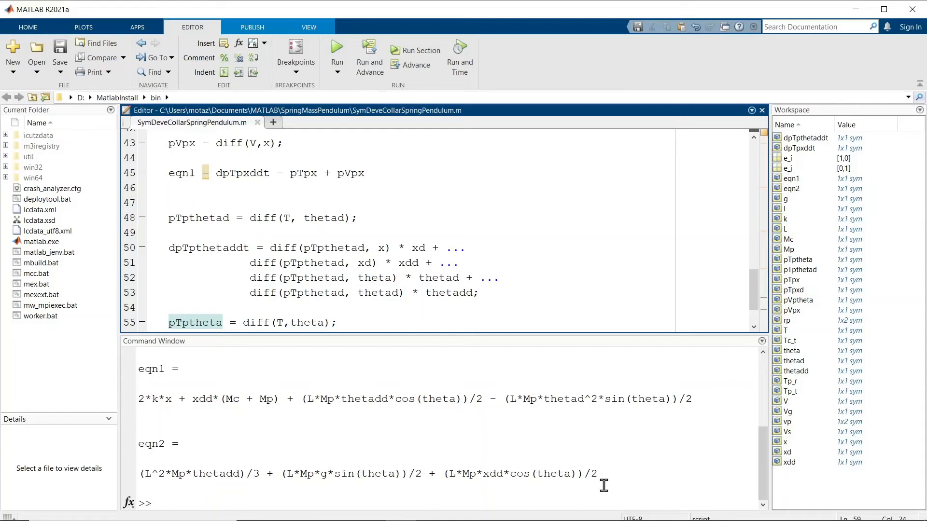
pyautogui.hotkey('alt', 'Tab')
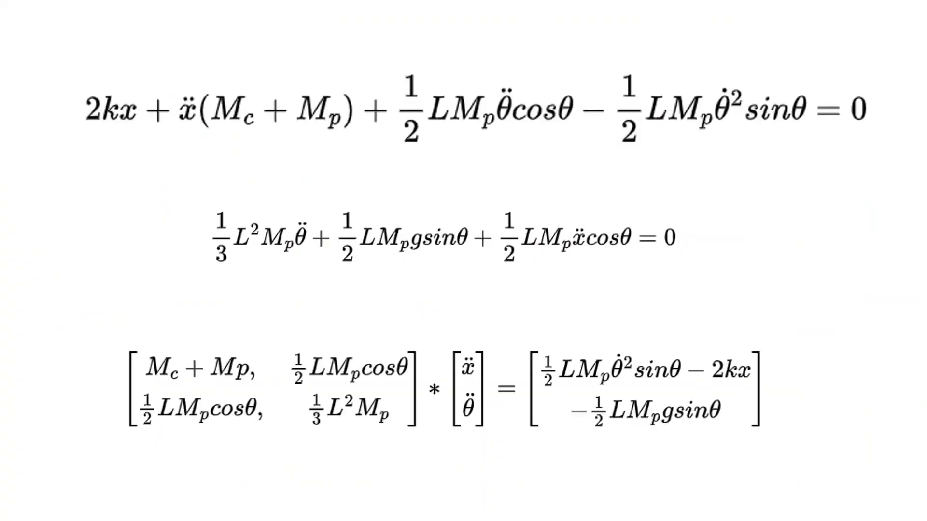